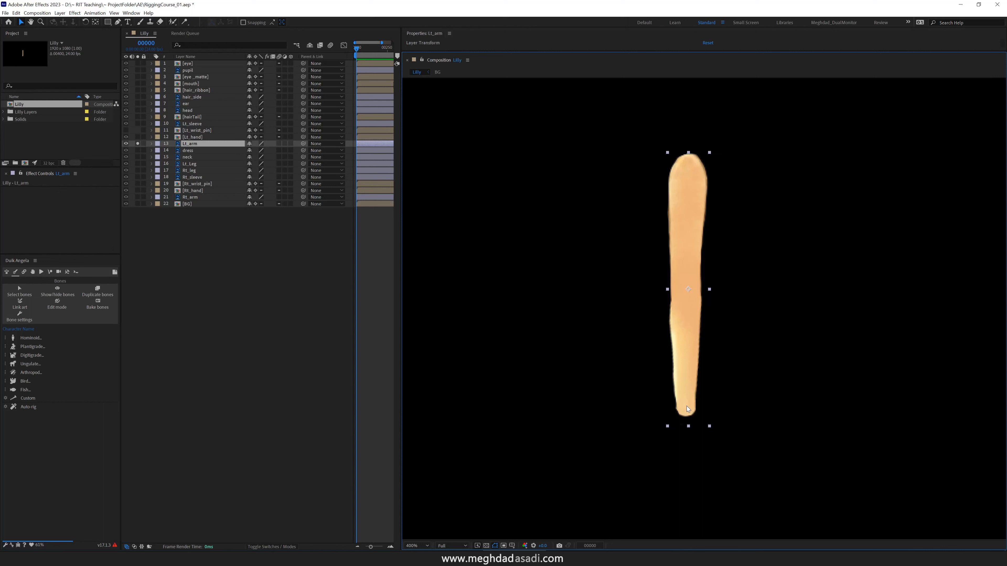
Place puppet pins on the Lt_arm layer at the shoulder, the elbow and the wrist.
key("ctrl+p")
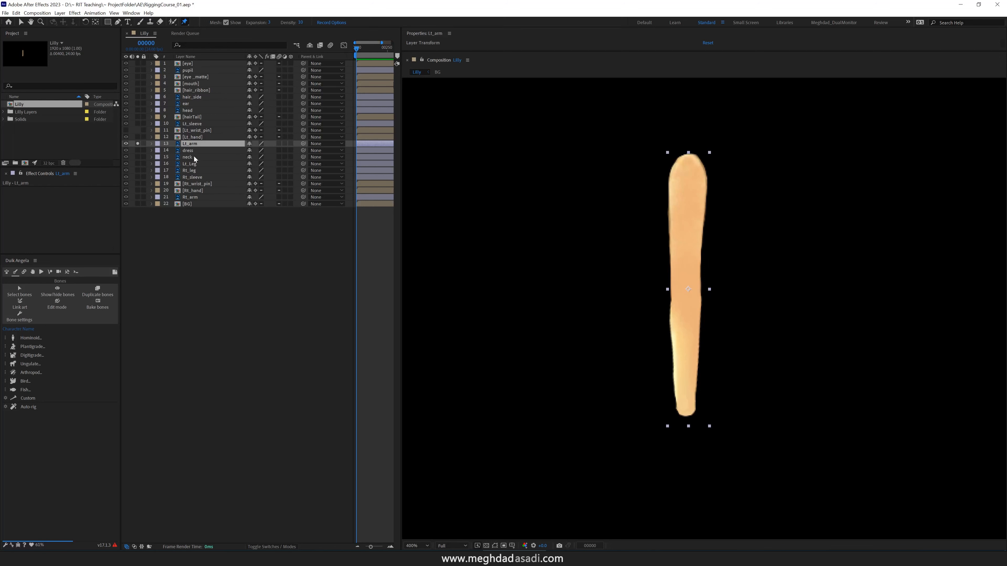
left_click(694, 166)
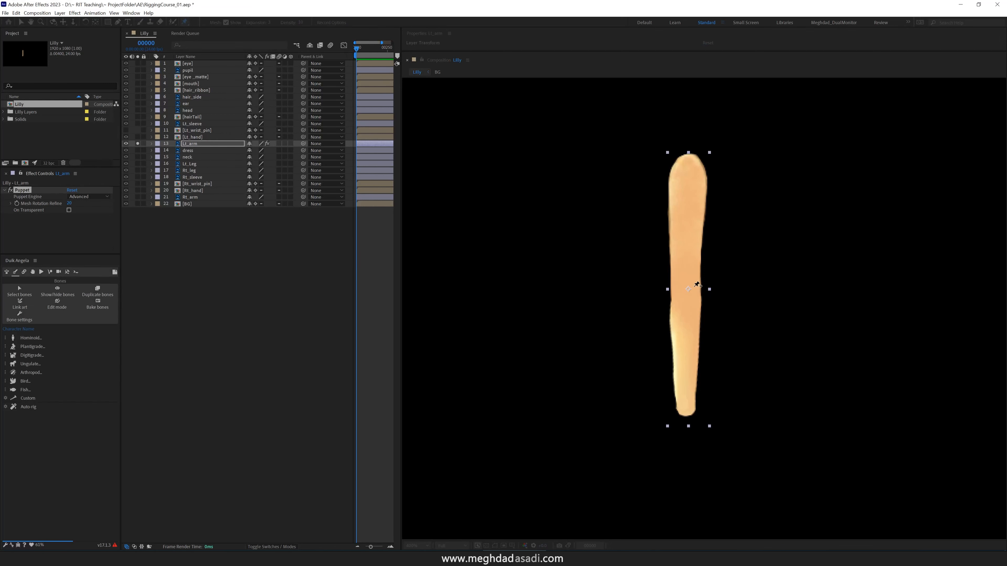
left_click(686, 407)
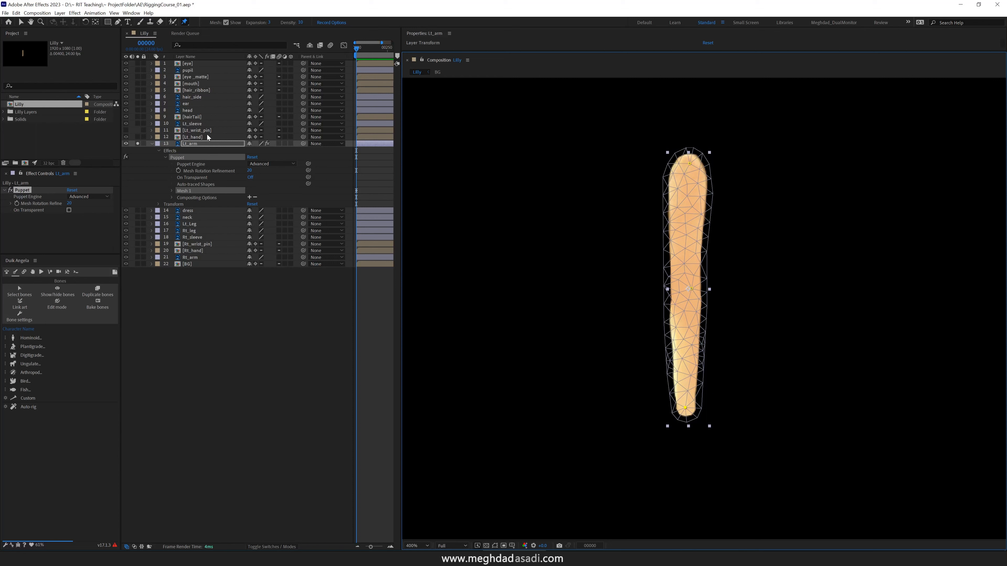
Solo the Lt_wrist_pin guide layer and replace the arm's wrist puppet pin with one at the centre of the guide circle.
left_click(138, 130)
scroll(652, 394, "up", 3)
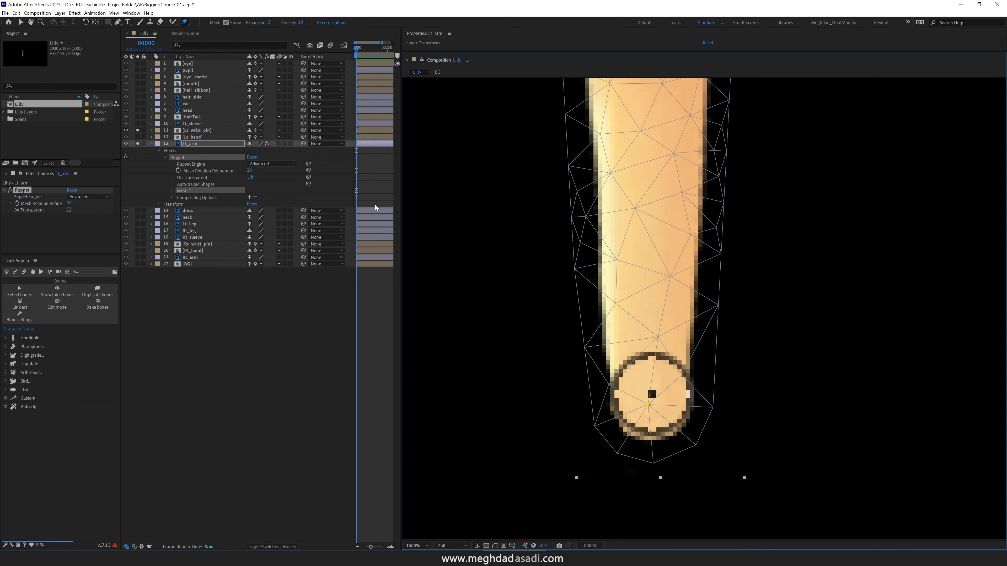
left_click(171, 190)
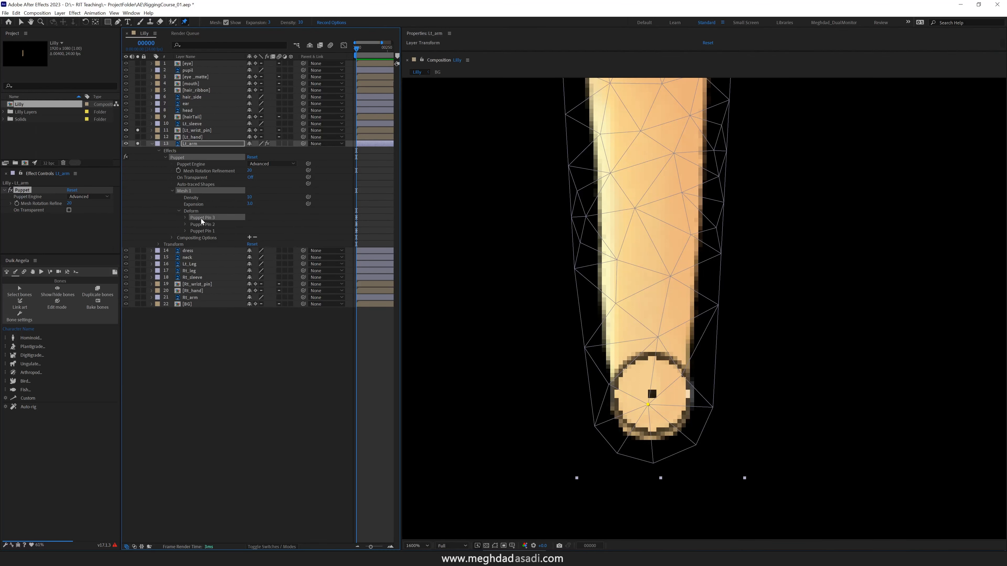
key("Delete")
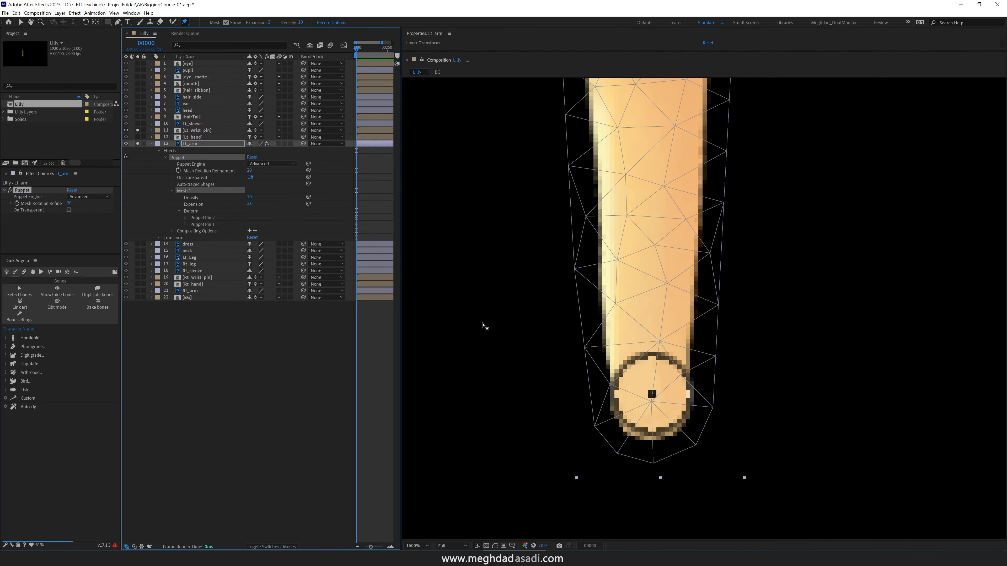
left_click(654, 392)
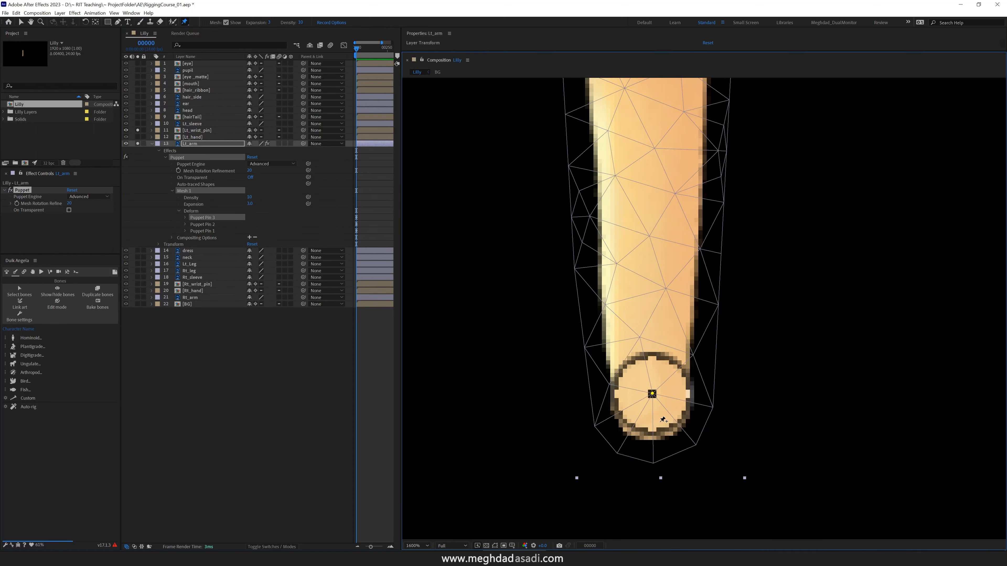
Try bending the arm by moving its middle puppet pin away from the arm, and undo the move.
scroll(614, 272, "down", 2)
left_click_drag(619, 243, 584, 320)
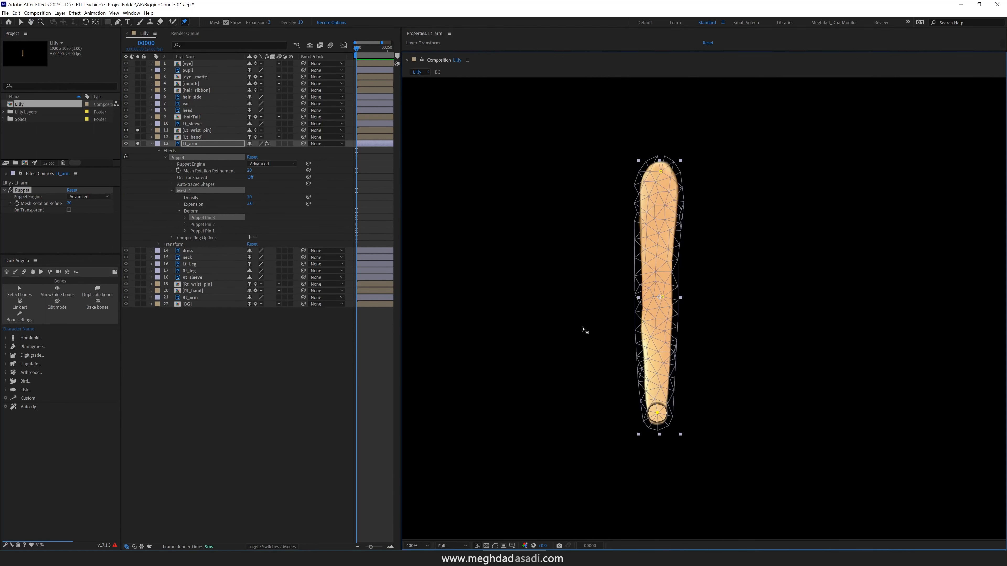
left_click(211, 232)
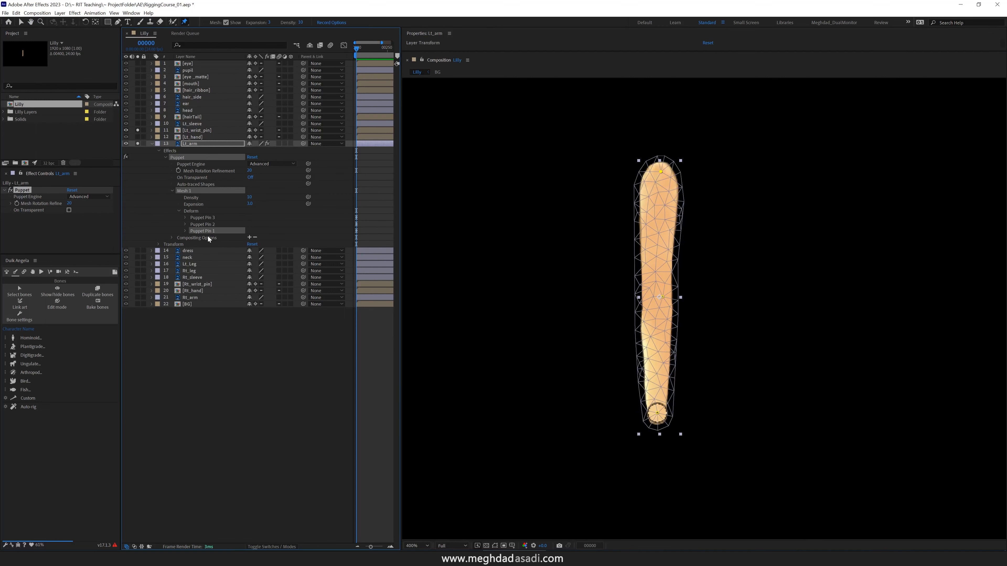
key("v")
left_click(221, 224)
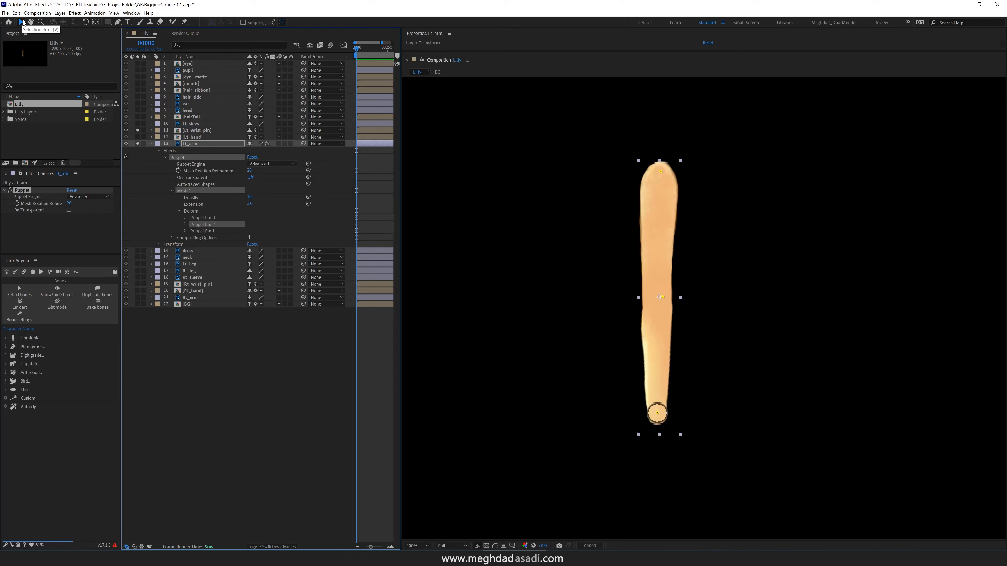
left_click_drag(673, 304, 722, 299)
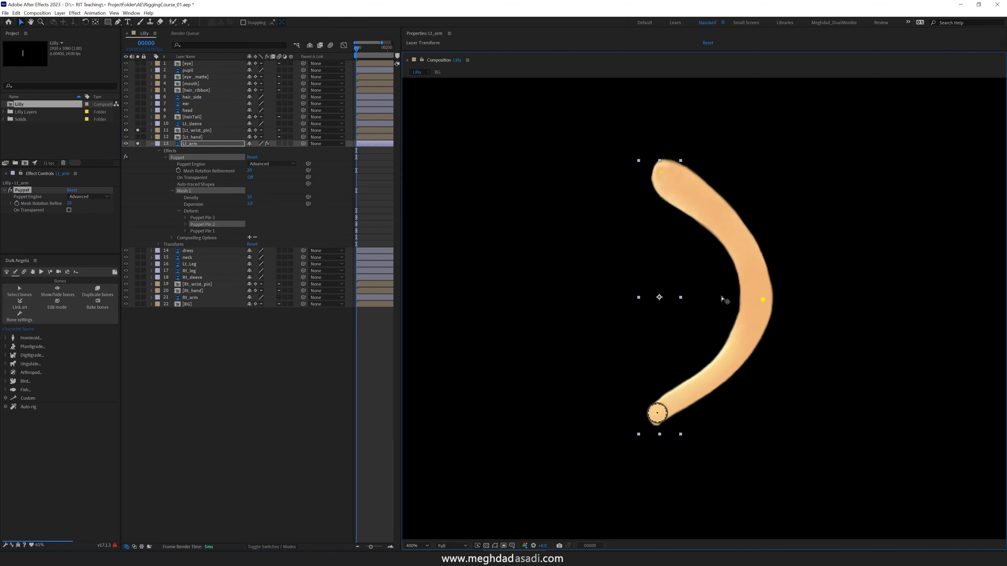
key("ctrl+z")
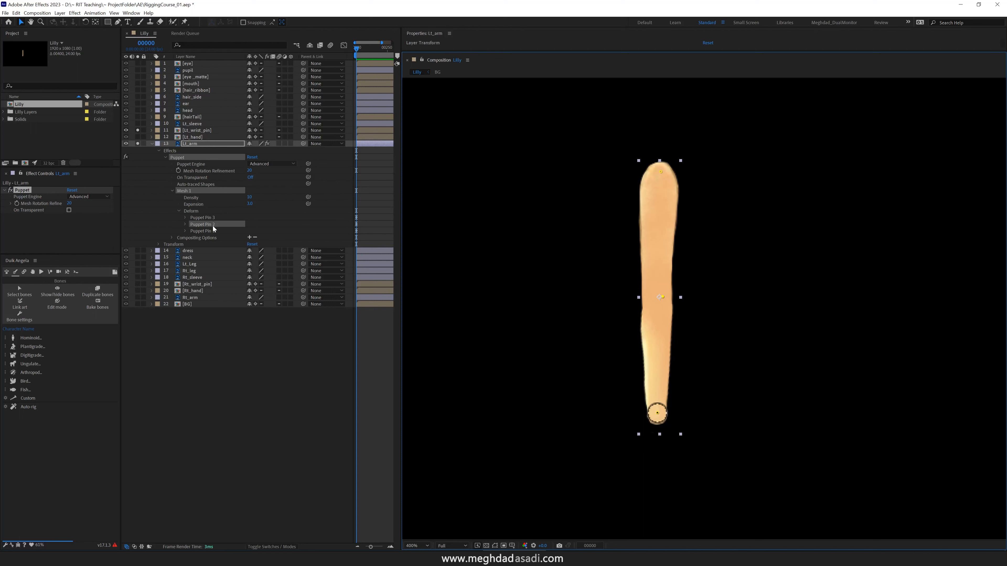
Check the middle puppet pin's Position property and identify which joint each of the three pins belongs to.
left_click(185, 224)
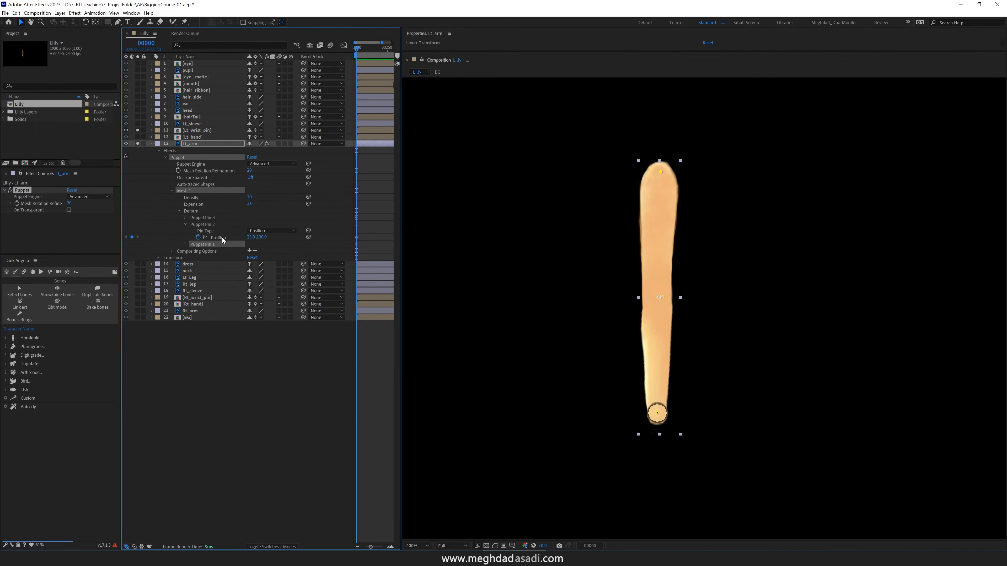
left_click(189, 226)
left_click(213, 219)
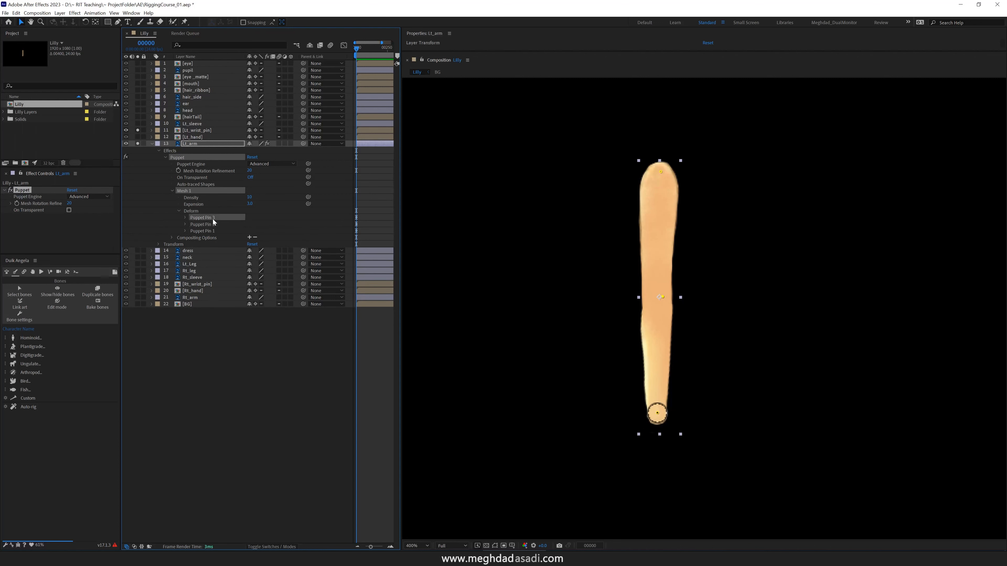
left_click(212, 225)
left_click(210, 231)
left_click(213, 220)
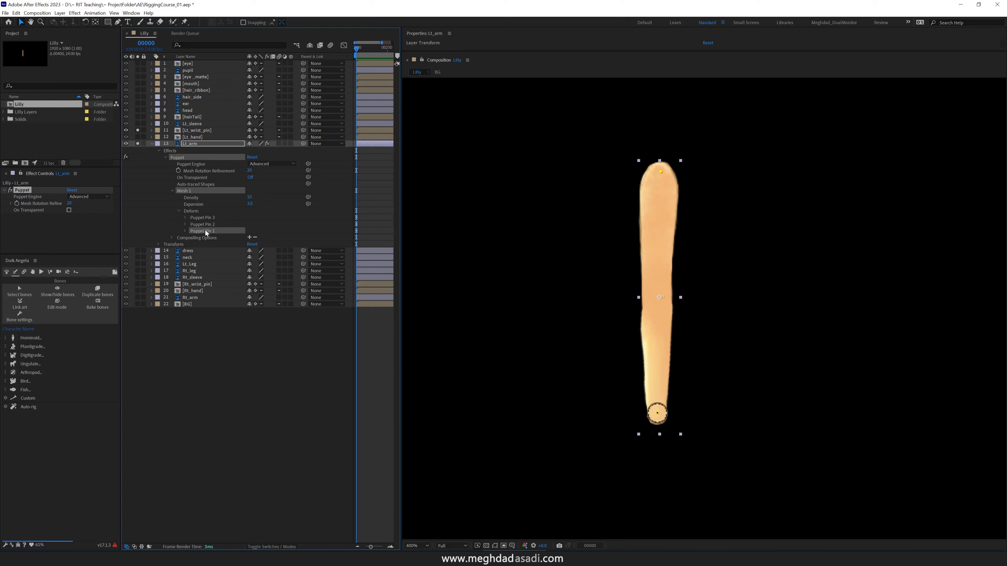
Rename the three Lt_arm puppet pins as shoulder, elbow and wrist according to their joints.
key("Return")
type("shoulder")
key("Return")
left_click(205, 224)
key("Return")
type("elbow")
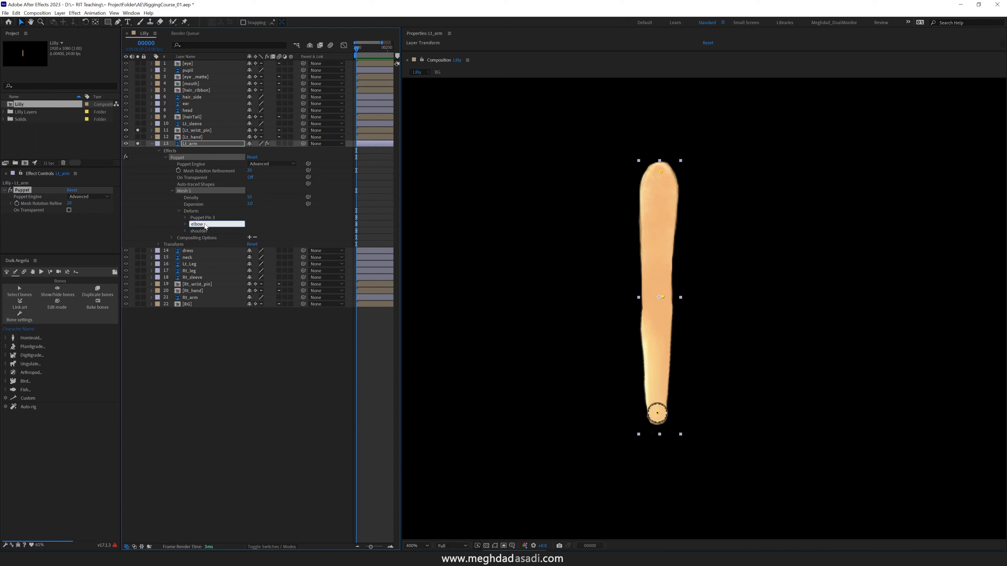
key("Return")
type("wrist")
Create Duik control pins for the wrist, elbow and shoulder puppet pins, ignoring the suggestion to hide layer controls.
left_click(208, 233, "shift")
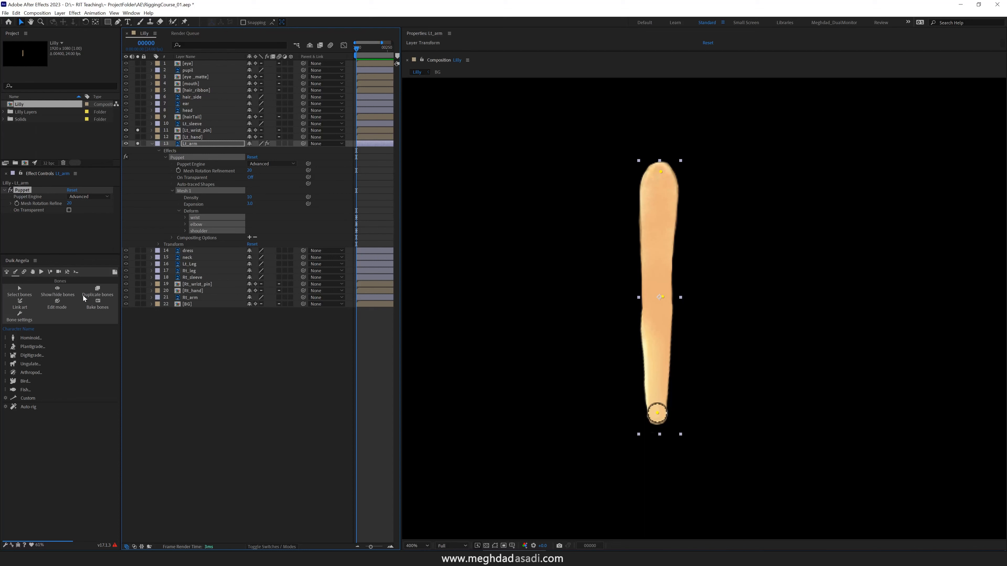
left_click(24, 271)
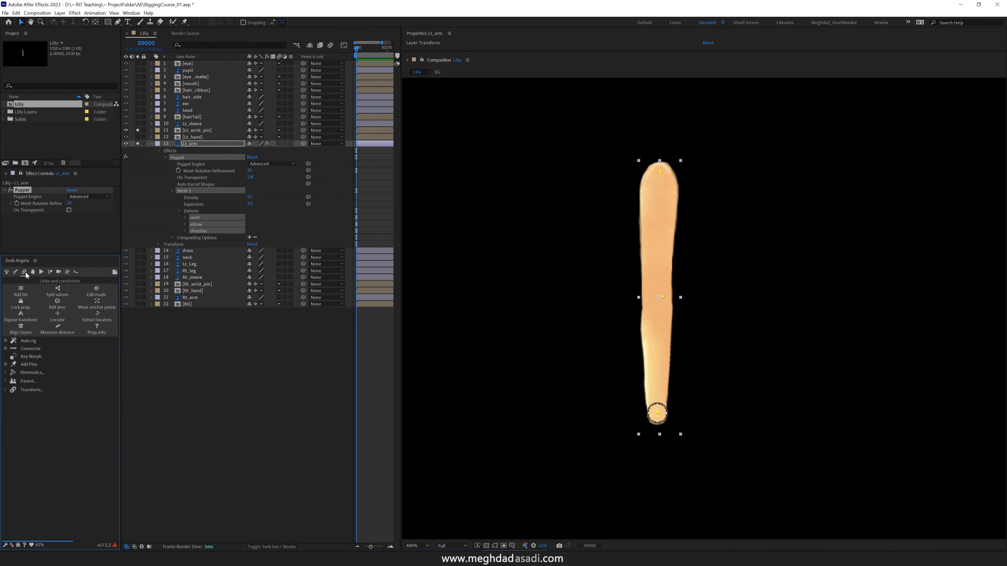
left_click(34, 365)
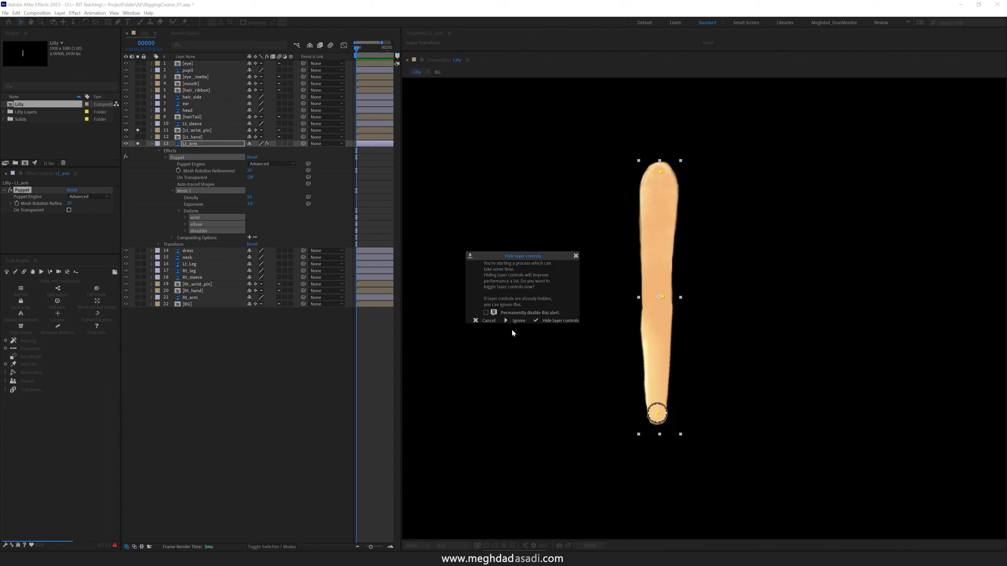
left_click(517, 321)
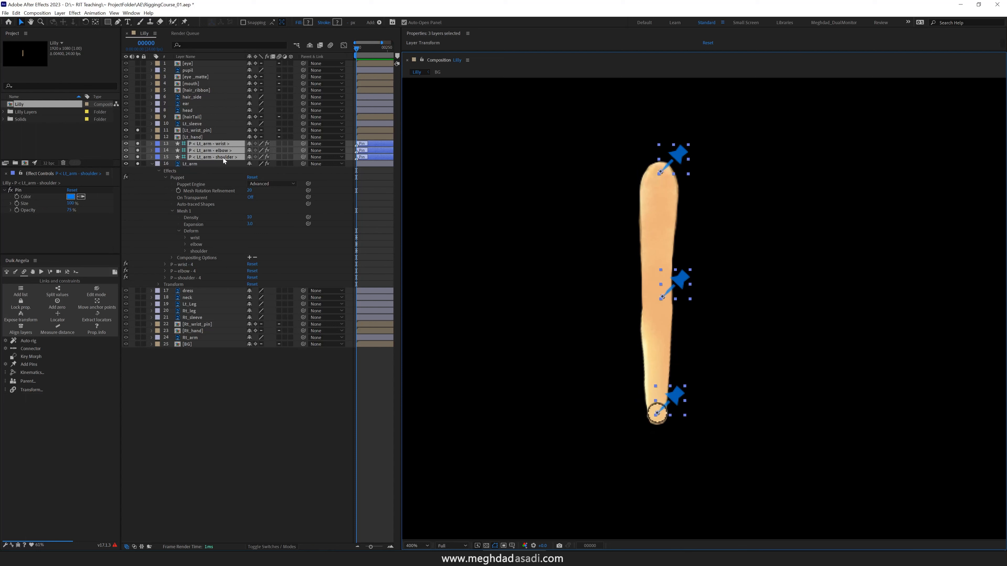
Examine the Duik expression on the Position property of the Lt_arm elbow puppet pin.
left_click(185, 244)
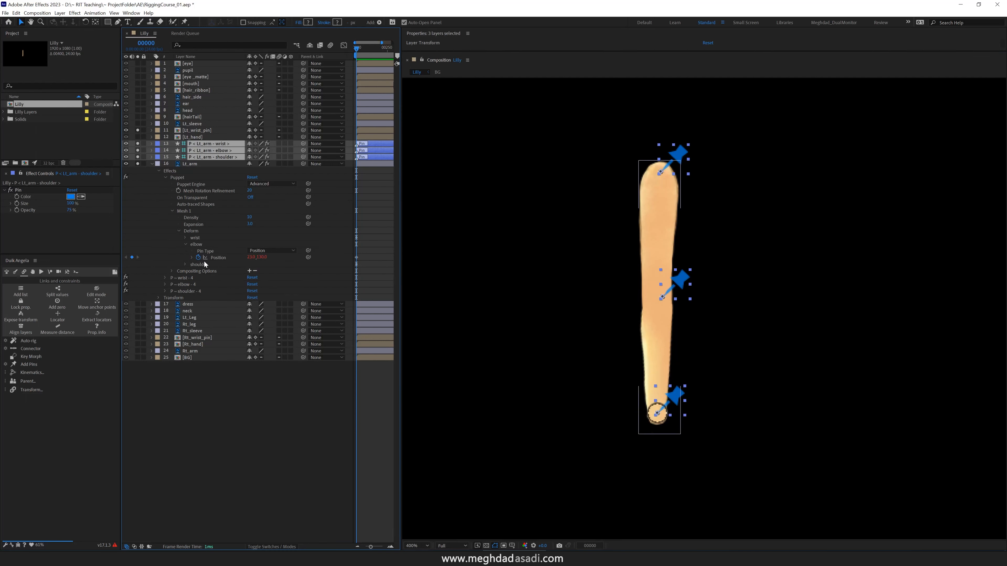
left_click(192, 257)
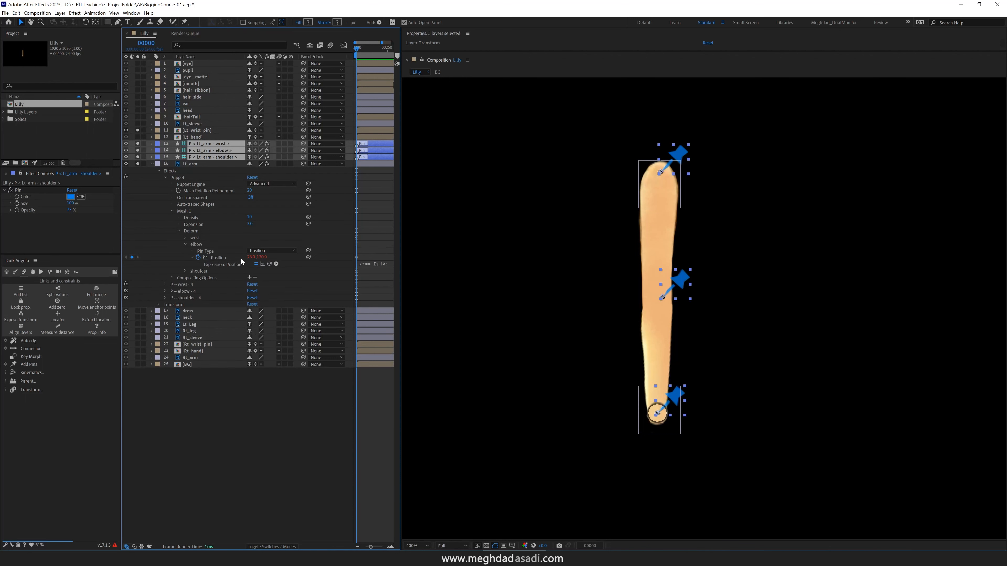
left_click_drag(399, 282, 566, 288)
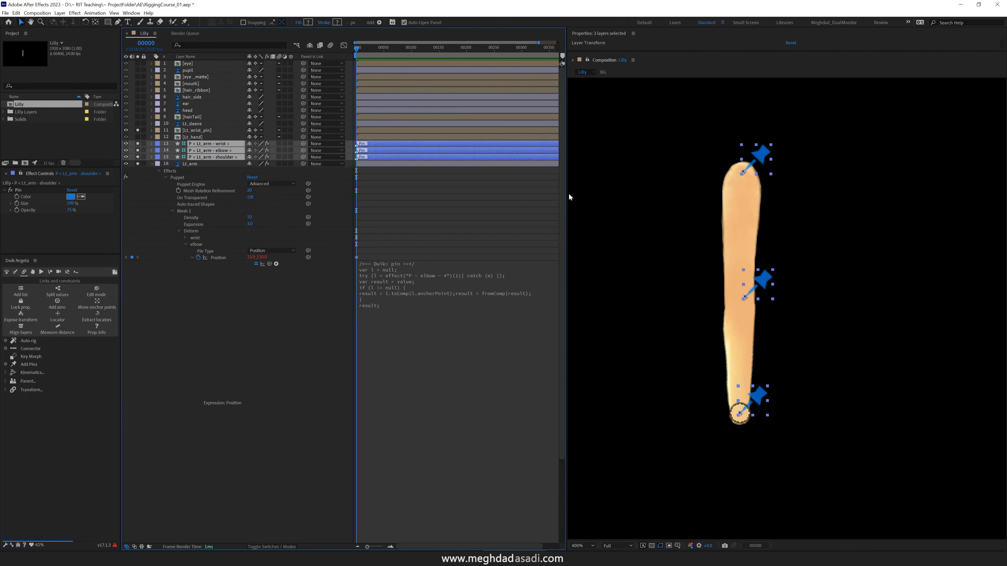
left_click_drag(569, 197, 410, 192)
left_click(166, 175)
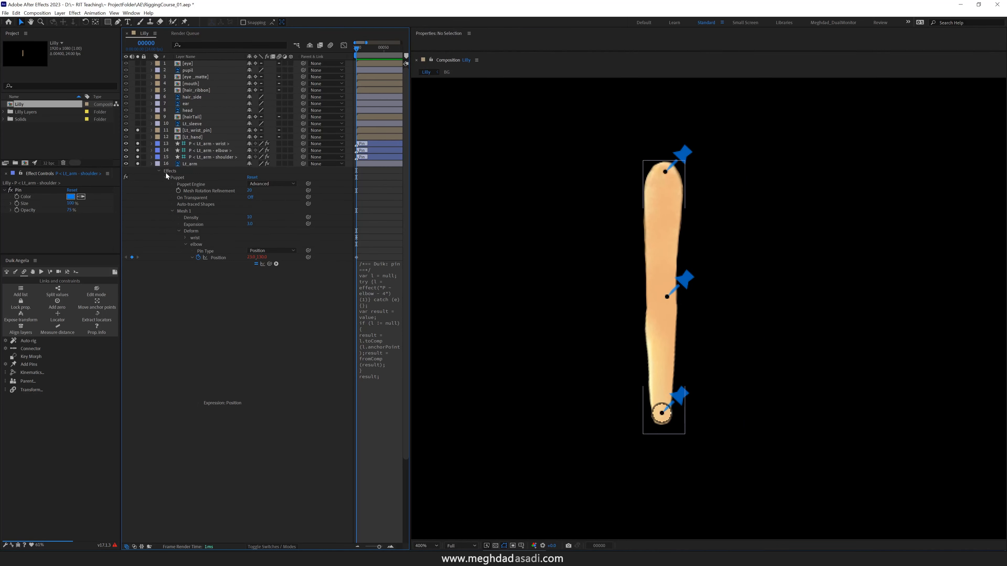
Try bending the arm by moving the Duik elbow pin layer, and undo the move.
left_click(208, 152)
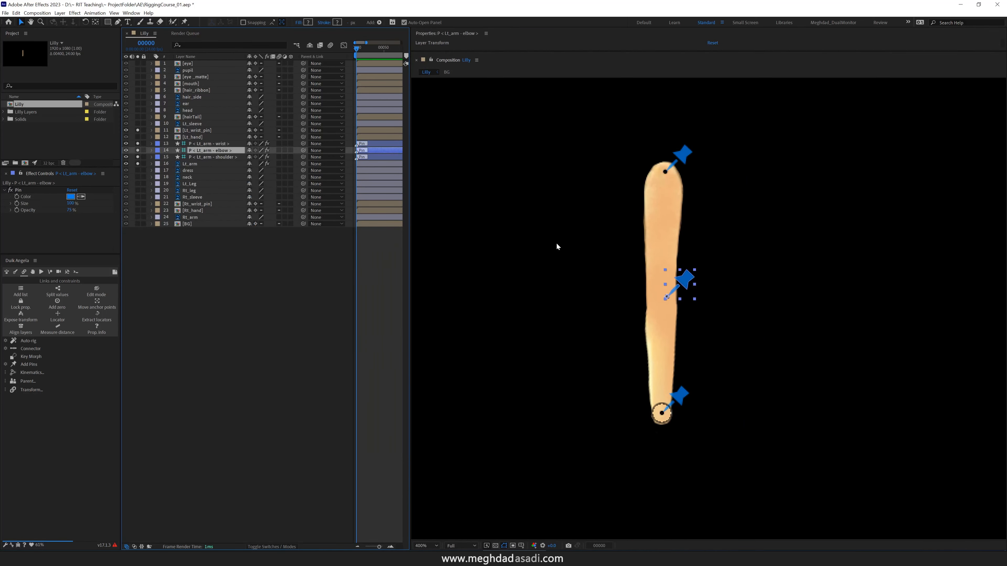
left_click_drag(687, 280, 736, 283)
key("ctrl+z")
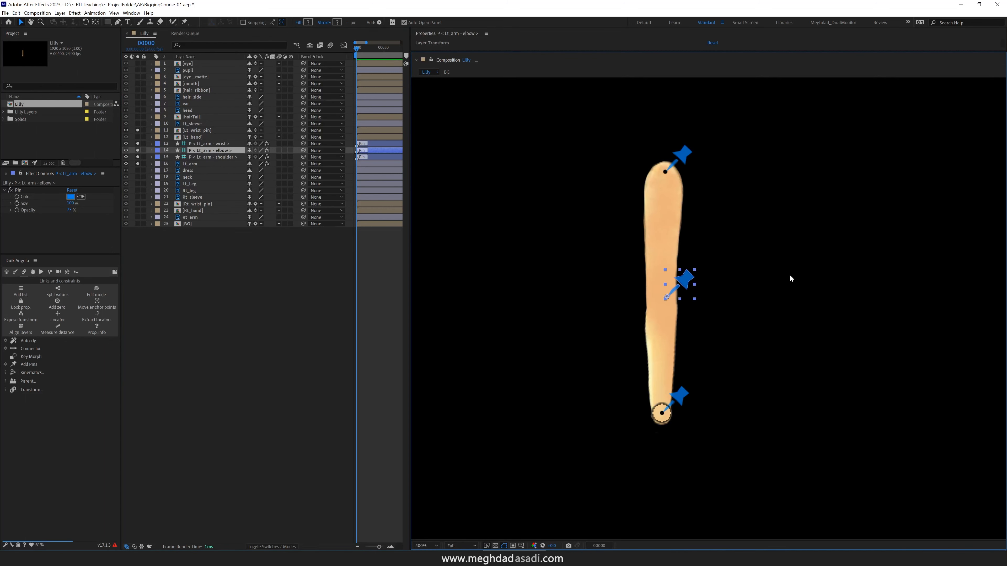
Parent the wrist pin layer to the elbow pin layer and the elbow pin layer to the shoulder pin layer.
left_click(222, 144)
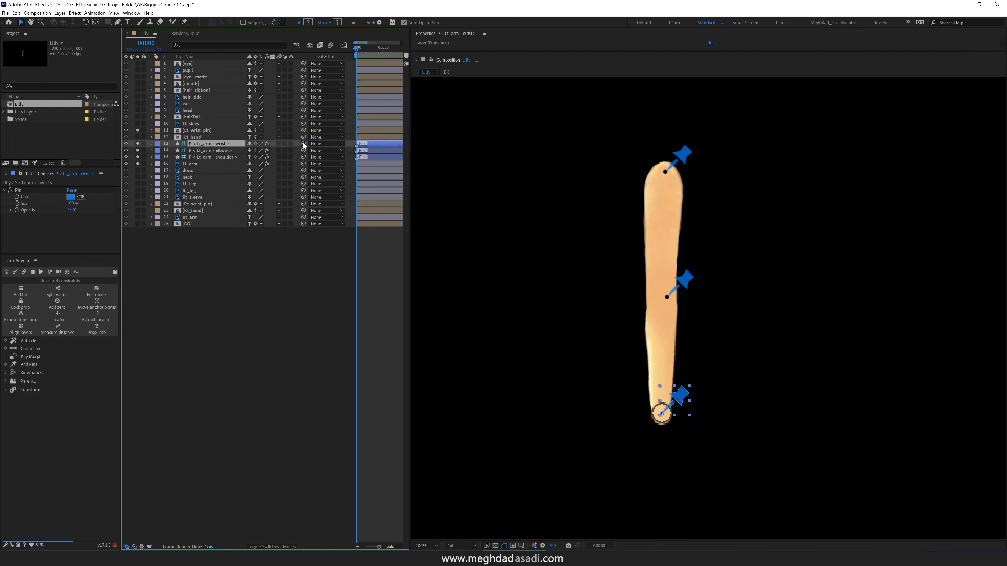
left_click_drag(303, 143, 220, 158)
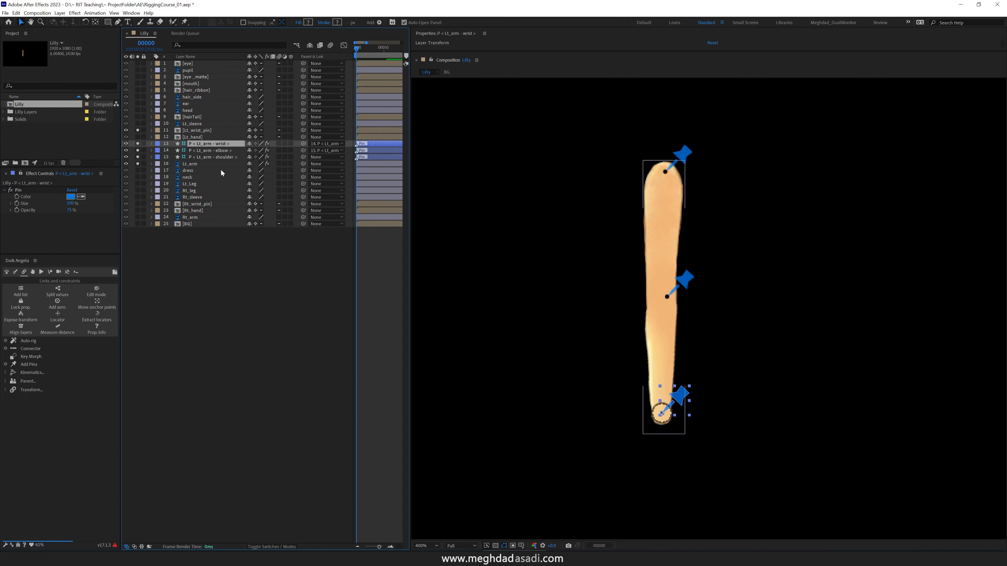
Test the arm bend by rotating the elbow pin layer to about 77°.
left_click(233, 151)
key("r")
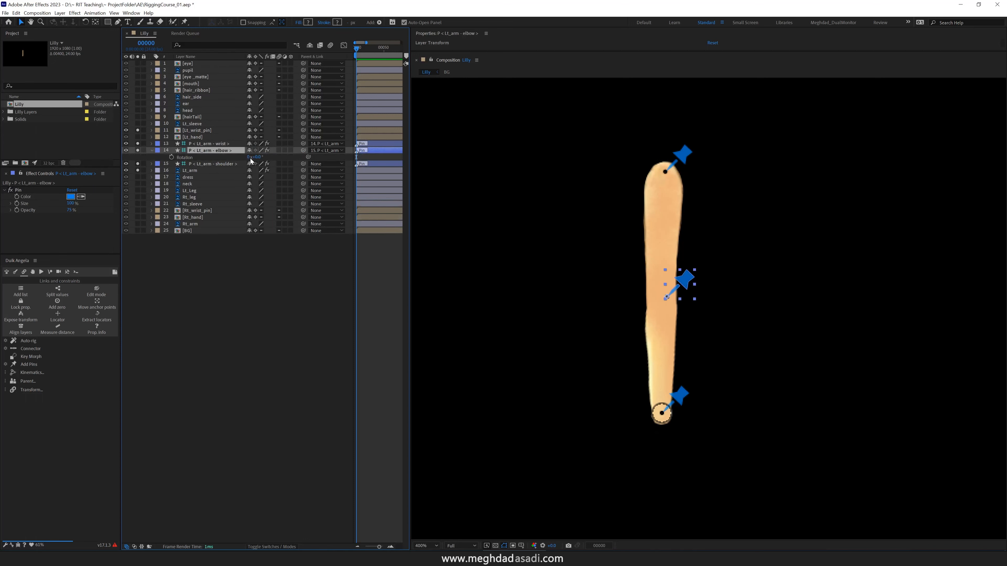
left_click_drag(255, 156, 288, 157)
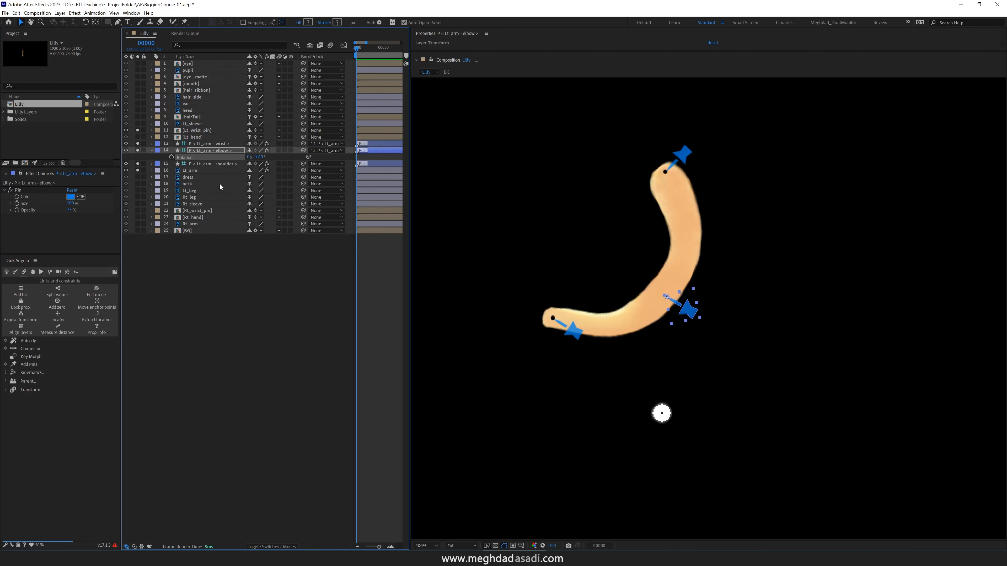
Display the Lt_arm layer's puppet mesh to examine it against the bent arm.
left_click(199, 170)
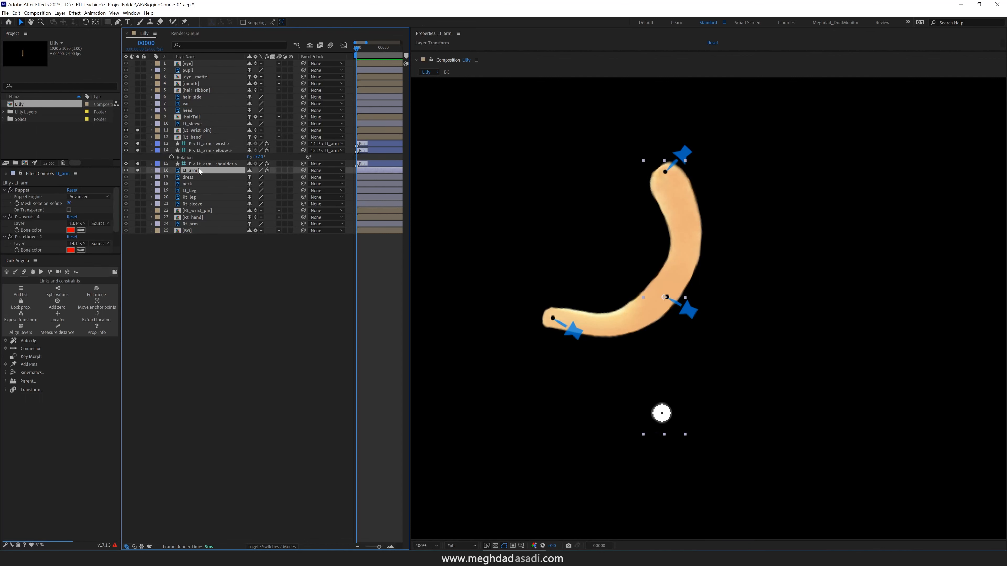
left_click(151, 171)
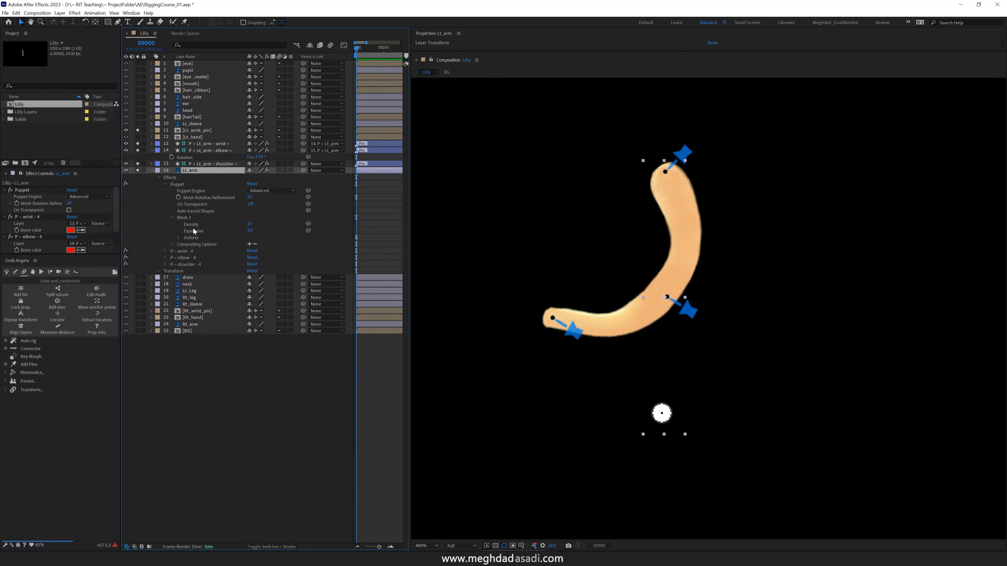
left_click(189, 218)
left_click(185, 22)
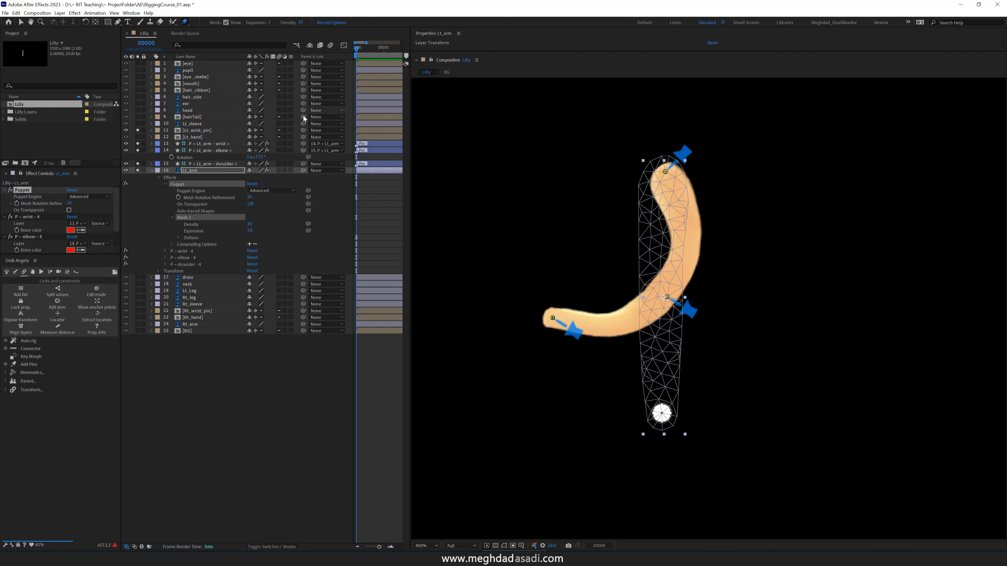
Set the elbow pin layer's rotation to 0° and add a rotation keyframe at the first frame.
type("0")
key("Return")
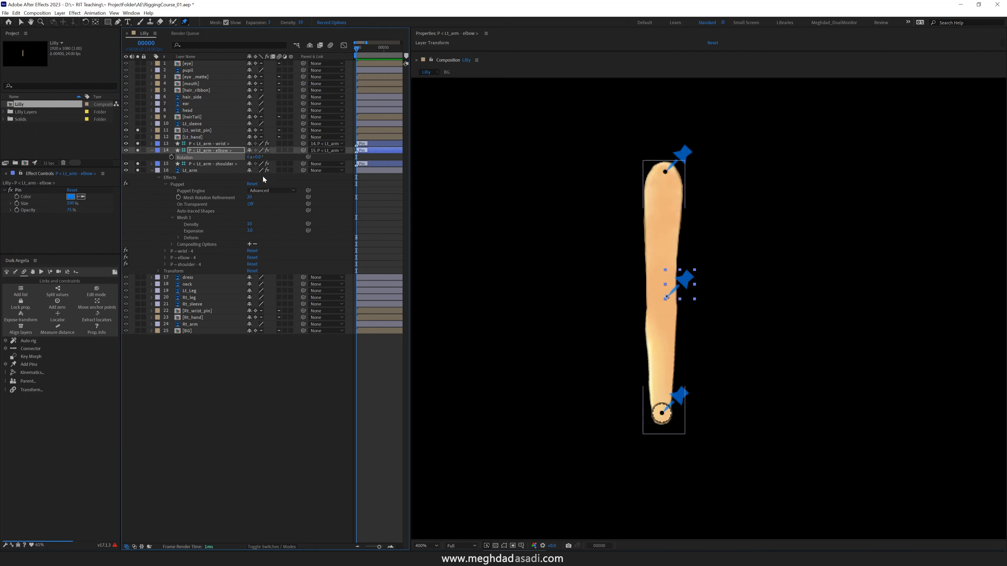
left_click(172, 157)
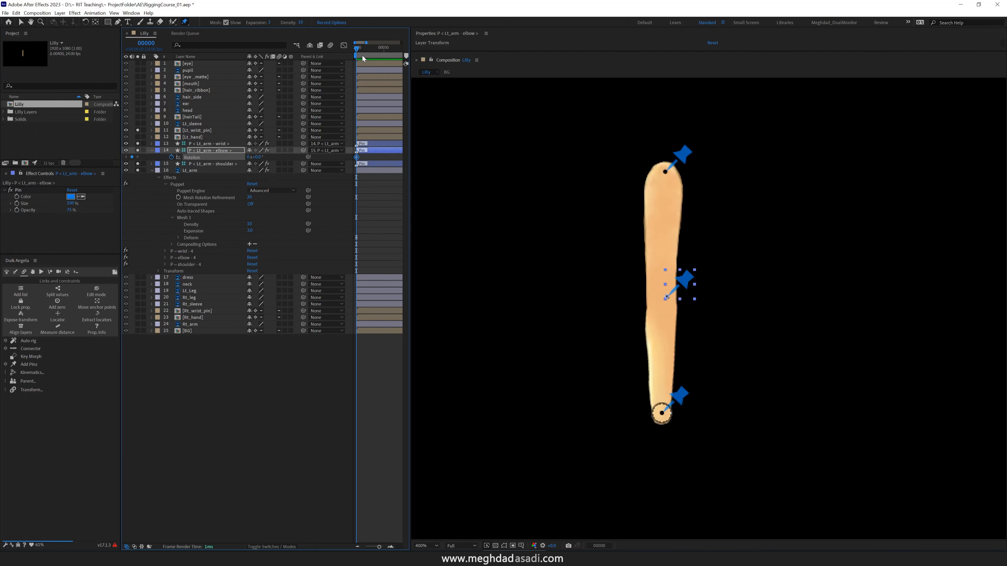
Set the elbow pin layer's rotation to 110° at frame 36 and return to the first frame.
left_click_drag(368, 47, 376, 49)
left_click(260, 157)
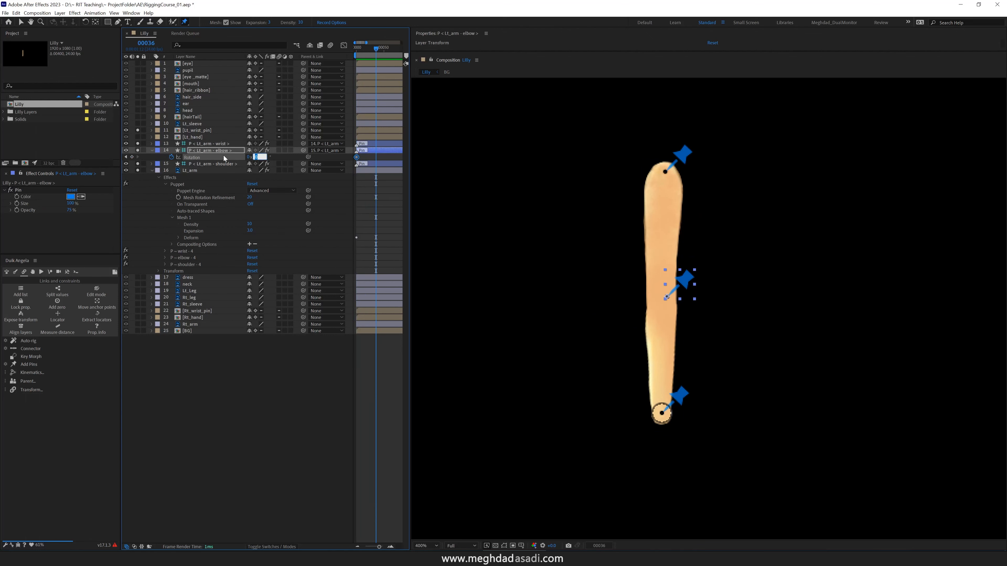
type("111")
key("Return")
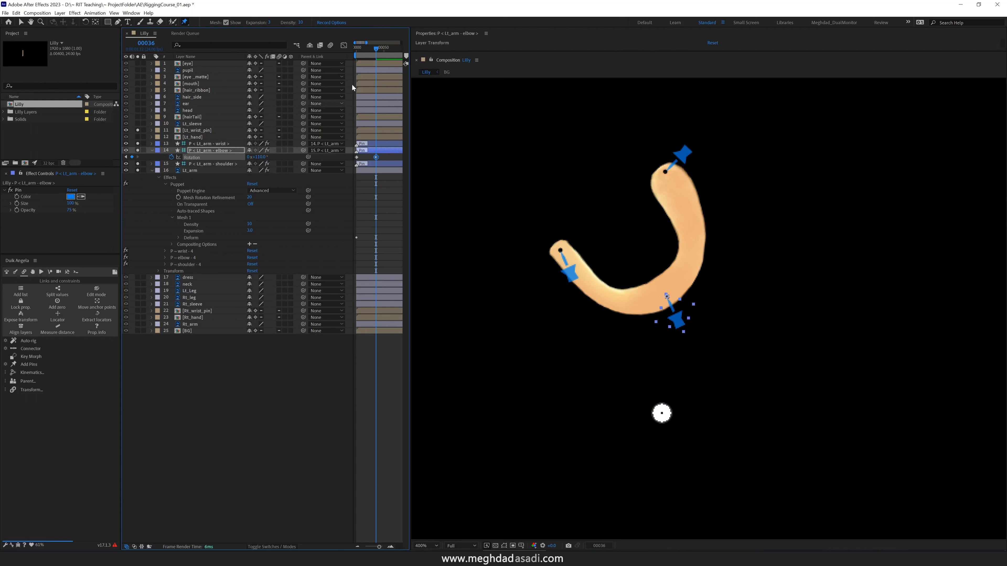
mouse_move(369, 45)
left_mouse_down()
mouse_move(354, 47)
mouse_move(378, 48)
mouse_move(351, 43)
left_mouse_up()
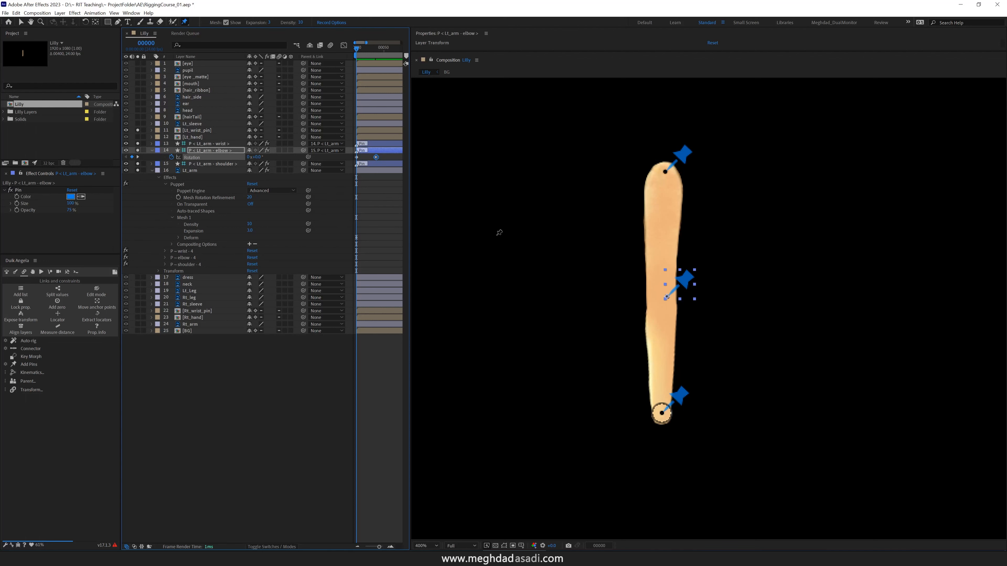
Show the Lt_arm puppet mesh and list the wrist, elbow and shoulder pins in its Deform group.
left_click(187, 218)
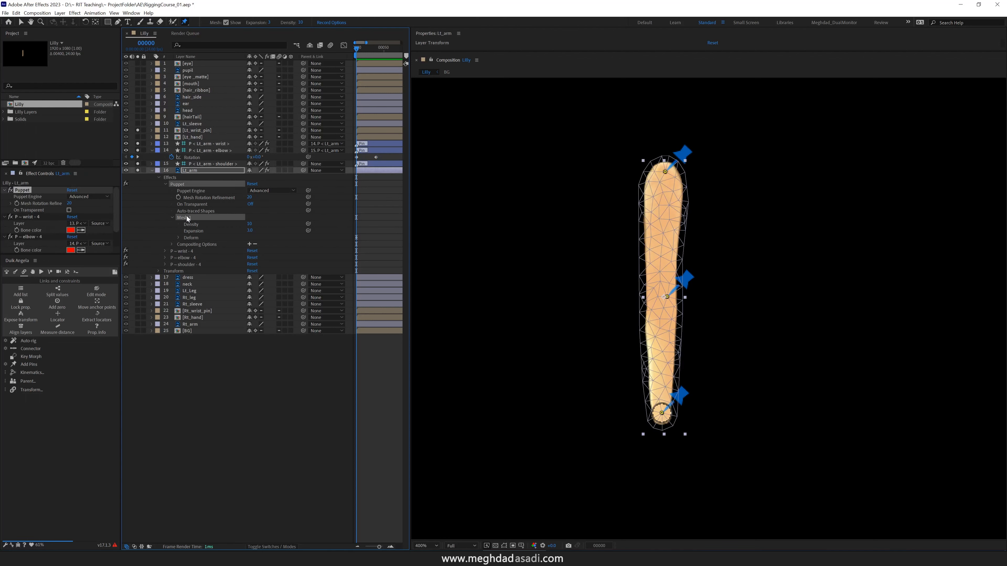
left_click(177, 237)
scroll(183, 243, "down", 1)
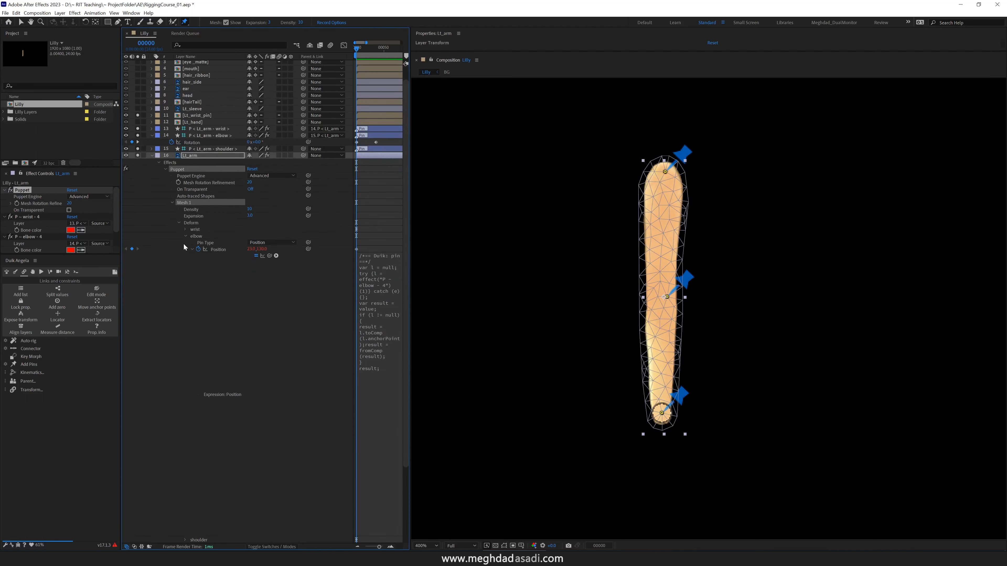
left_click(185, 236)
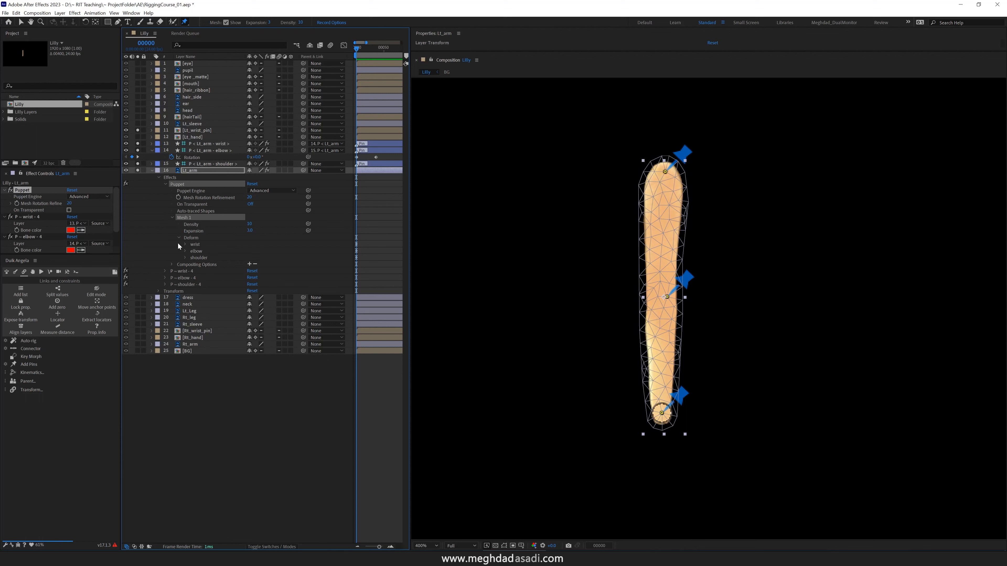
Place a Puppet Starch pin on the upper arm between shoulder and elbow at frame 36, and scrub to test the bend.
left_click(184, 22)
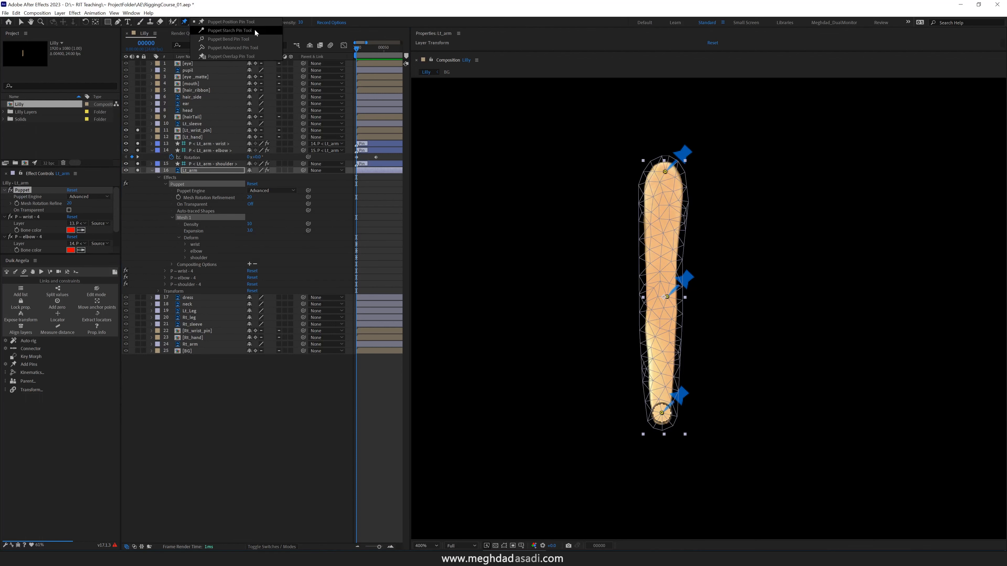
left_click(221, 31)
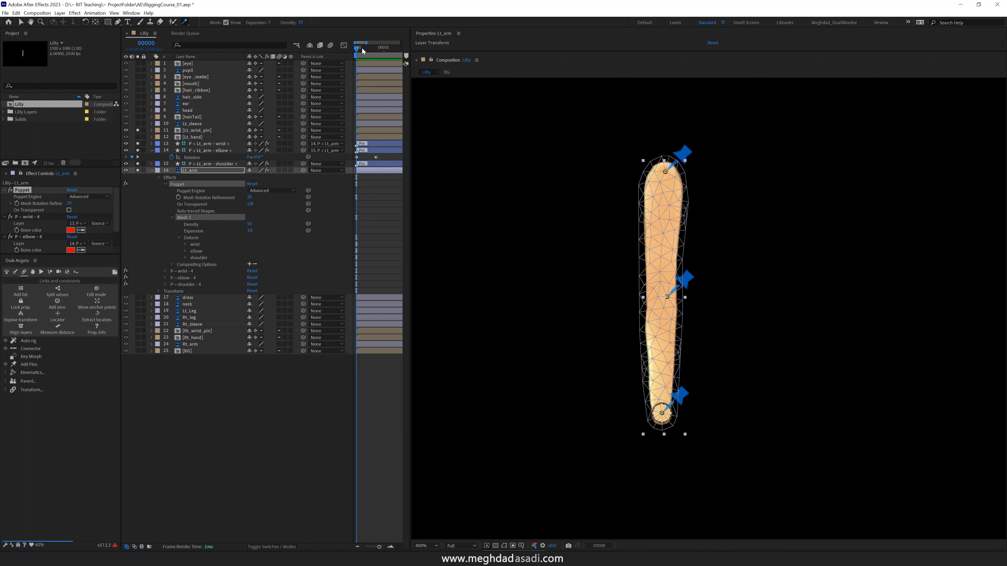
left_click_drag(362, 48, 376, 48)
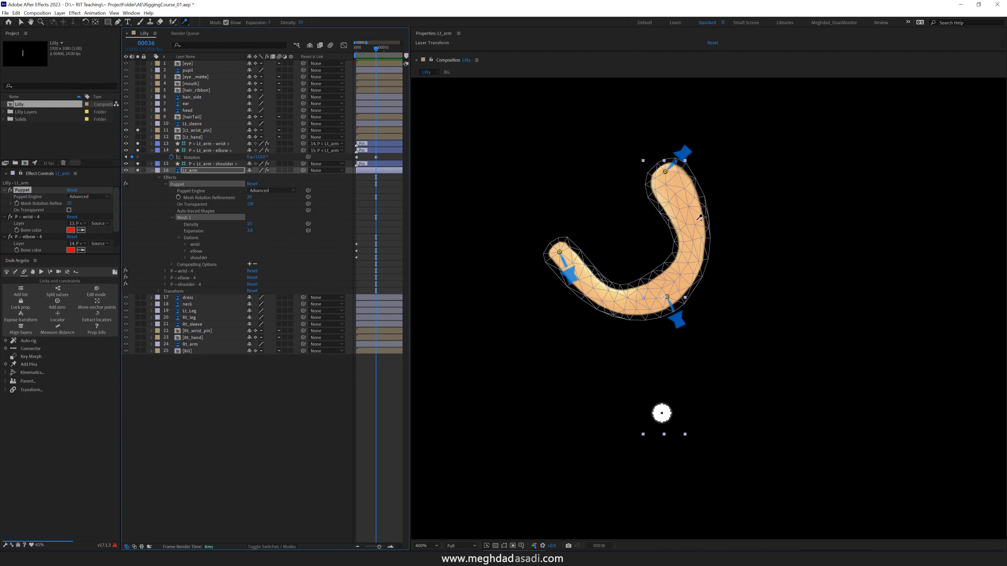
left_click(689, 218)
key("period")
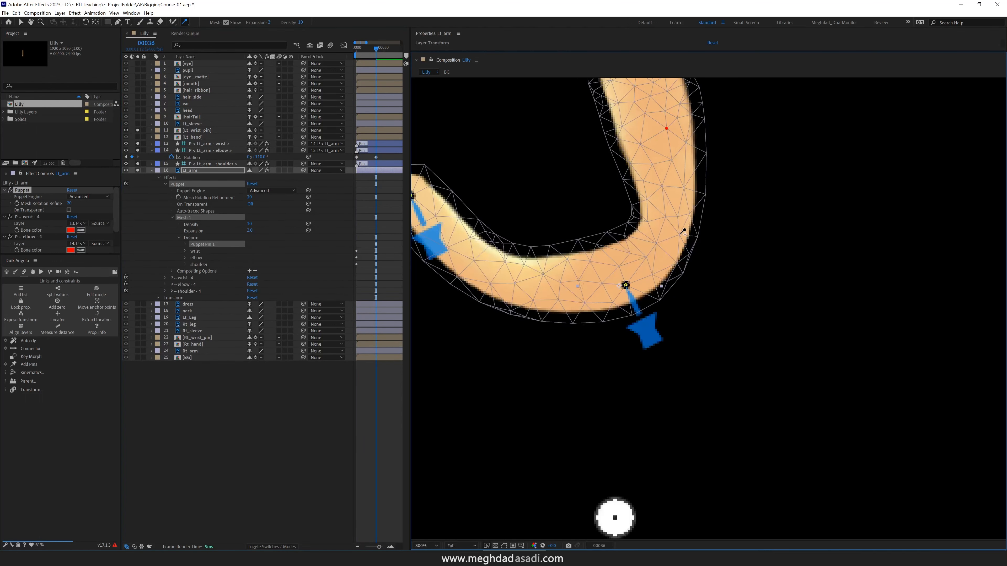
scroll(632, 167, "up", 4)
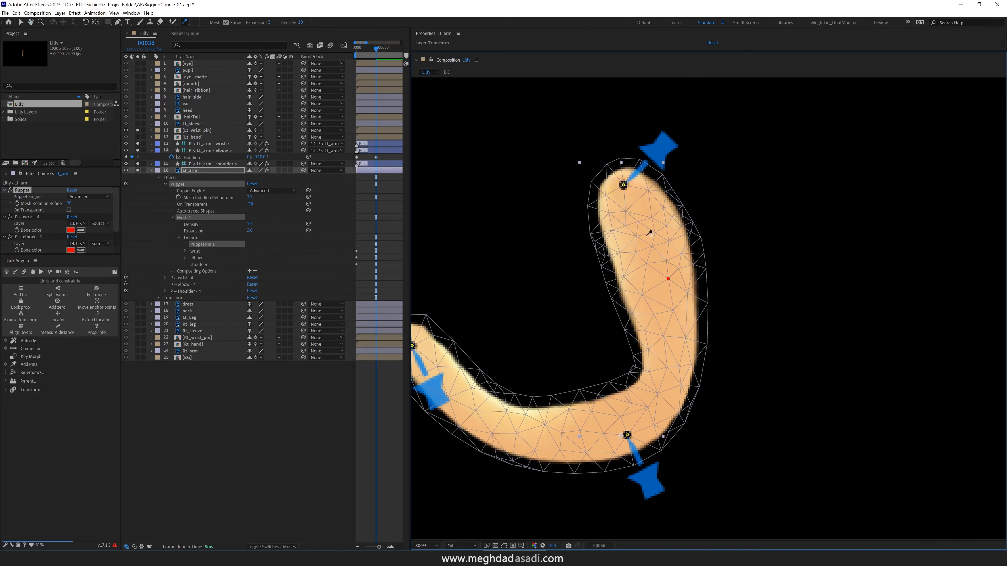
mouse_move(368, 52)
left_mouse_down()
mouse_move(352, 51)
mouse_move(375, 50)
left_mouse_up()
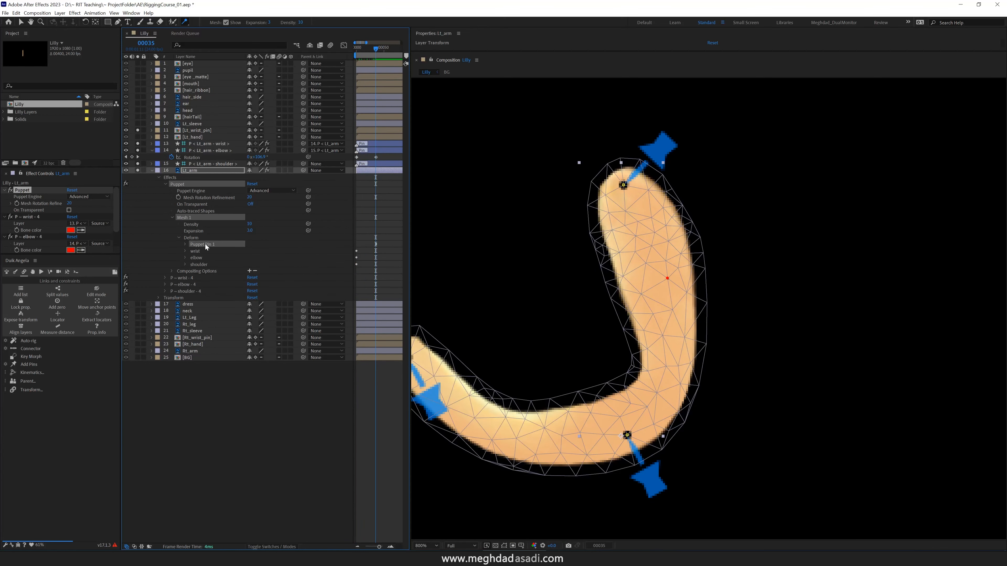
Replace the upper-arm starch pin with one right beside the elbow pin and preview the arm bend.
key("Delete")
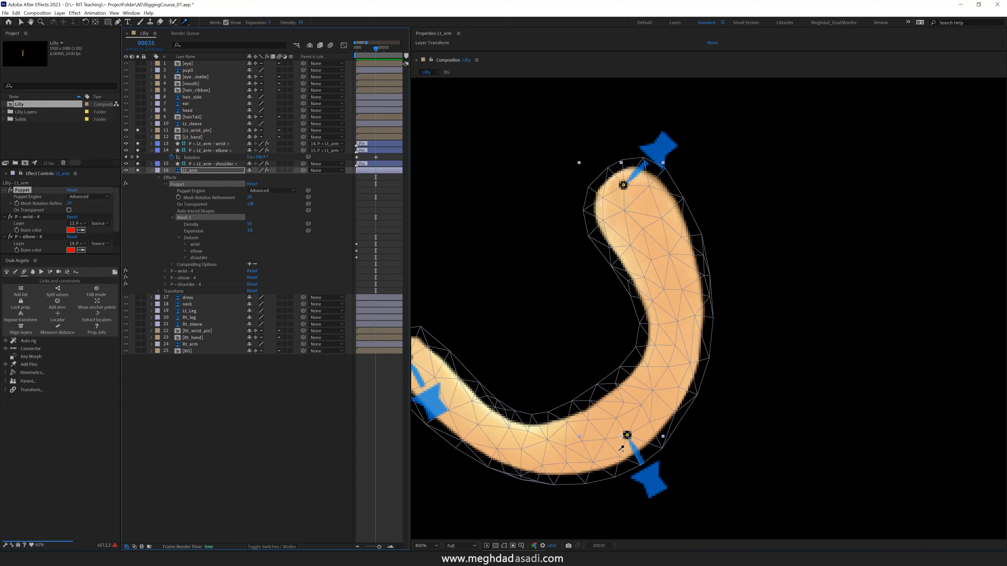
left_click(652, 423)
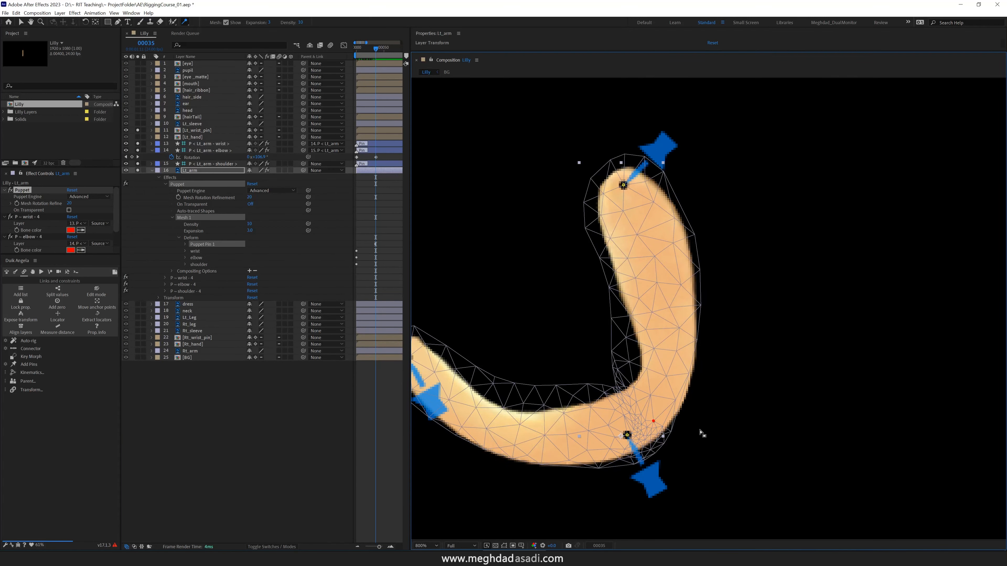
key("comma")
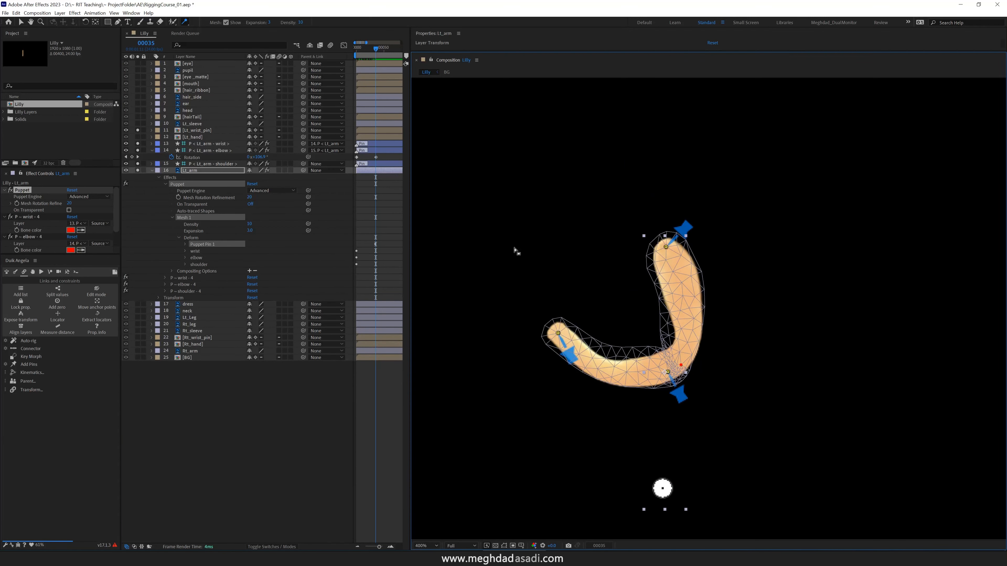
key("Delete")
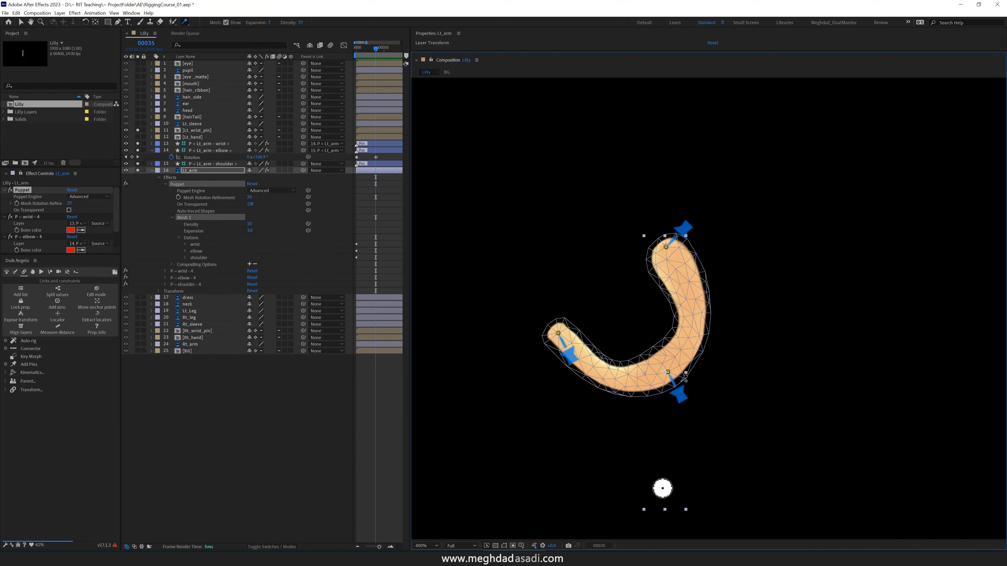
key("period")
left_click(648, 429)
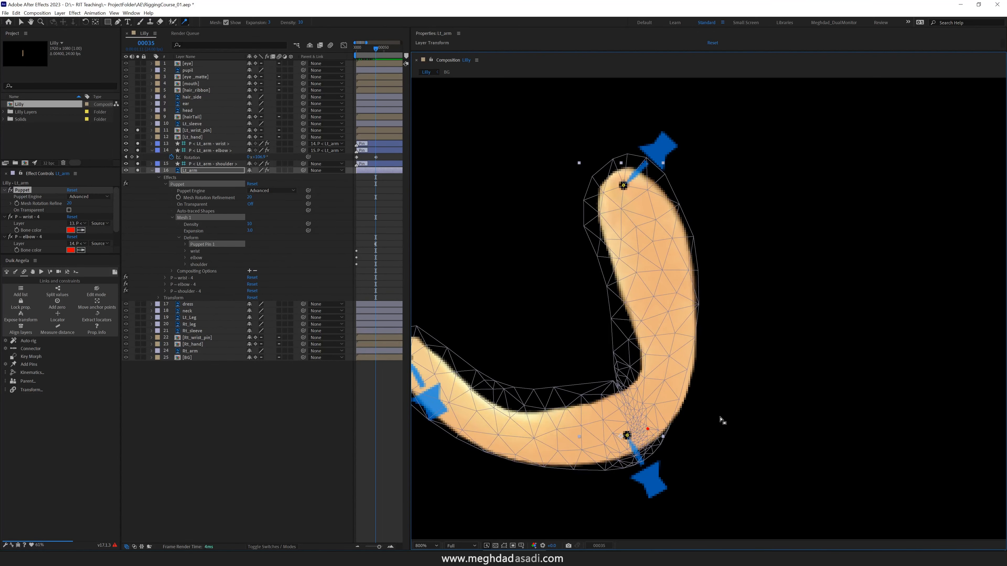
key("comma")
mouse_move(375, 47)
left_mouse_down()
mouse_move(353, 44)
mouse_move(374, 44)
left_mouse_up()
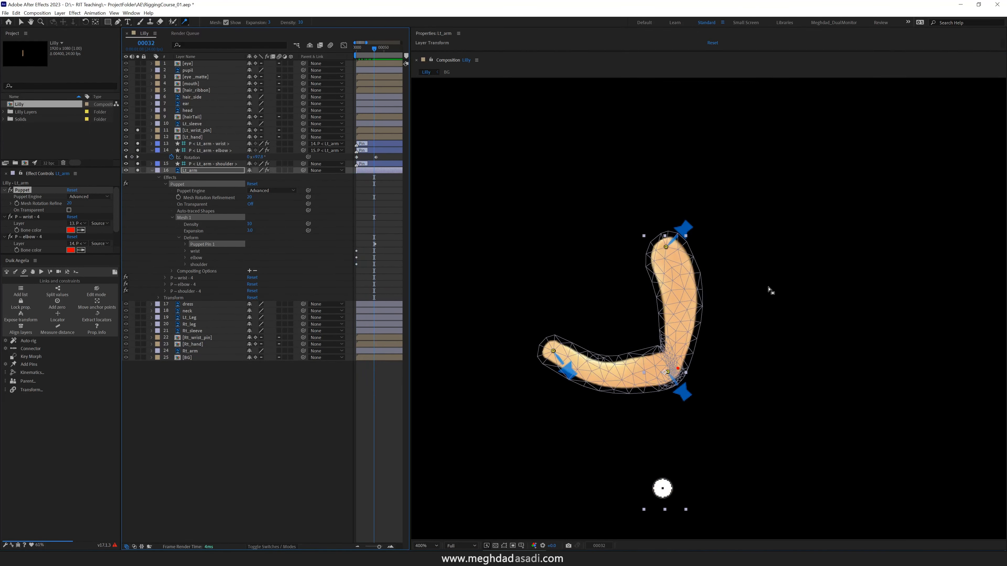
Collapse the Lt_arm layer and delete the elbow pin layer's rotation keyframe at frame 36.
left_click(152, 170)
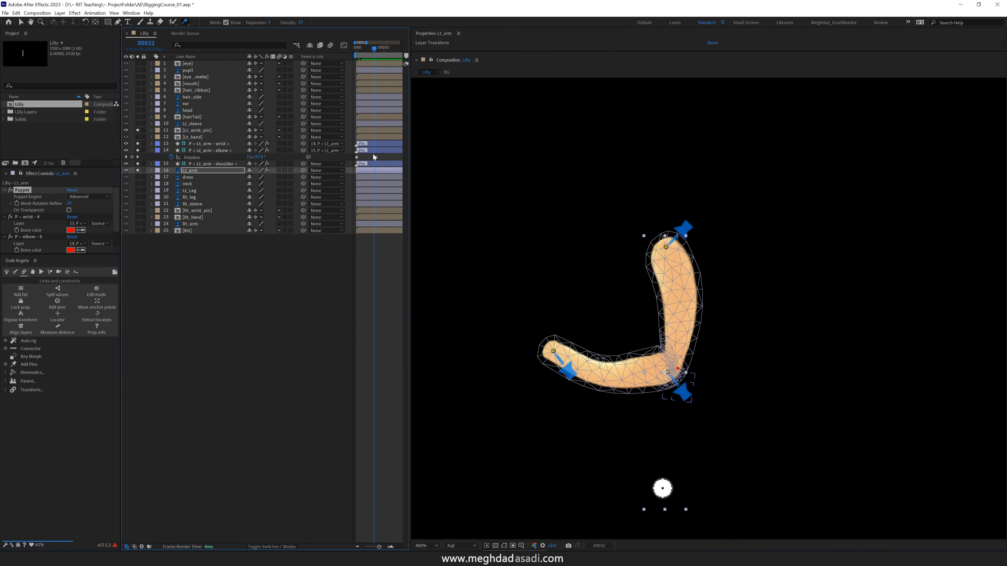
left_click(375, 157)
key("Delete")
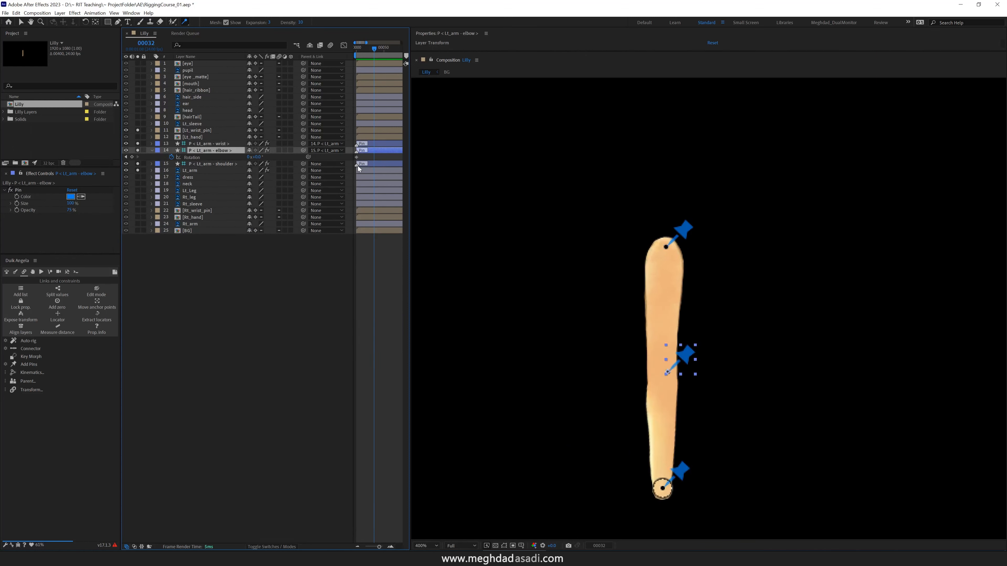
Create a Duik arm bone structure from the selected shoulder, elbow and wrist pin layers.
left_click(208, 164)
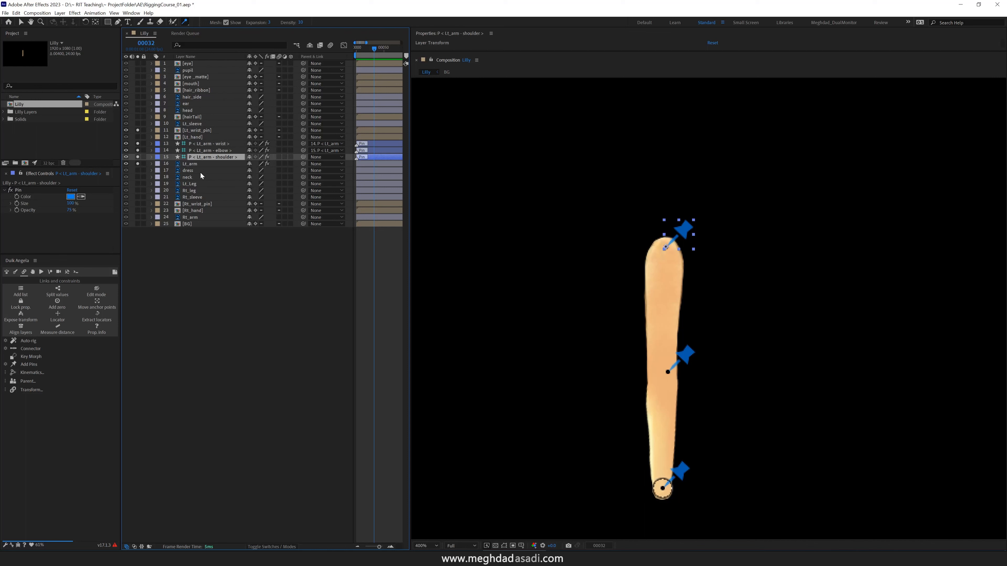
left_click(212, 145, "shift")
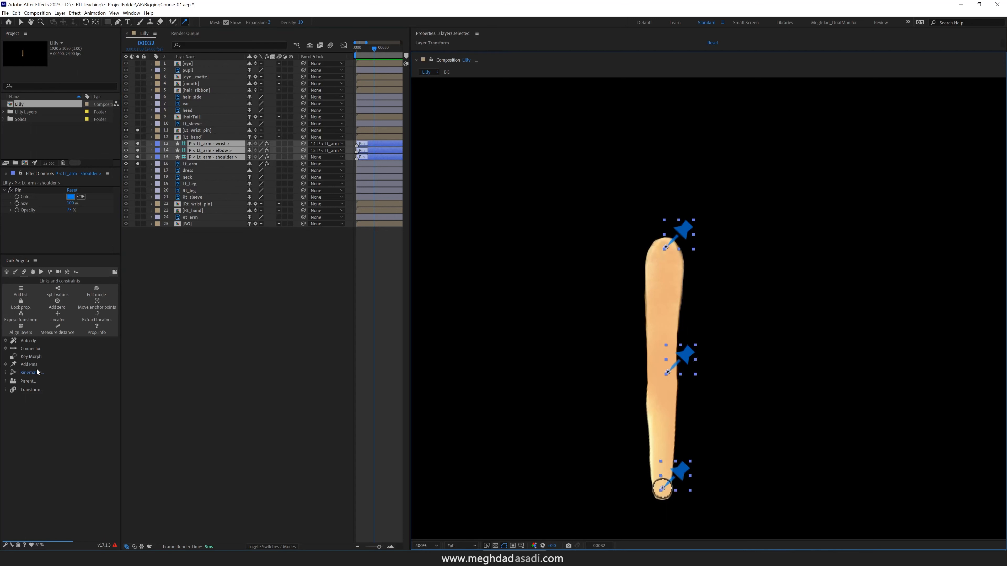
left_click(15, 272)
left_click(6, 338)
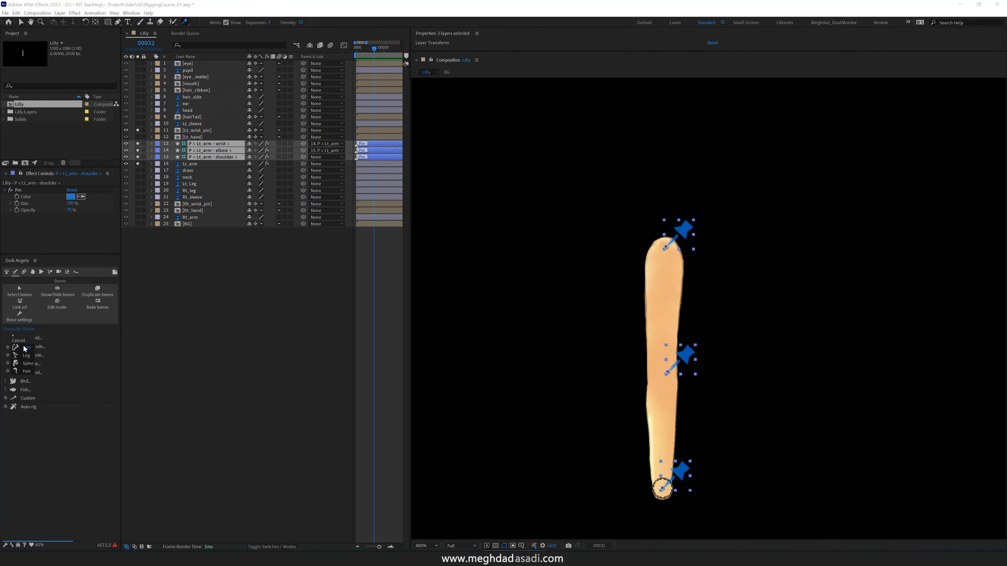
left_click(26, 348)
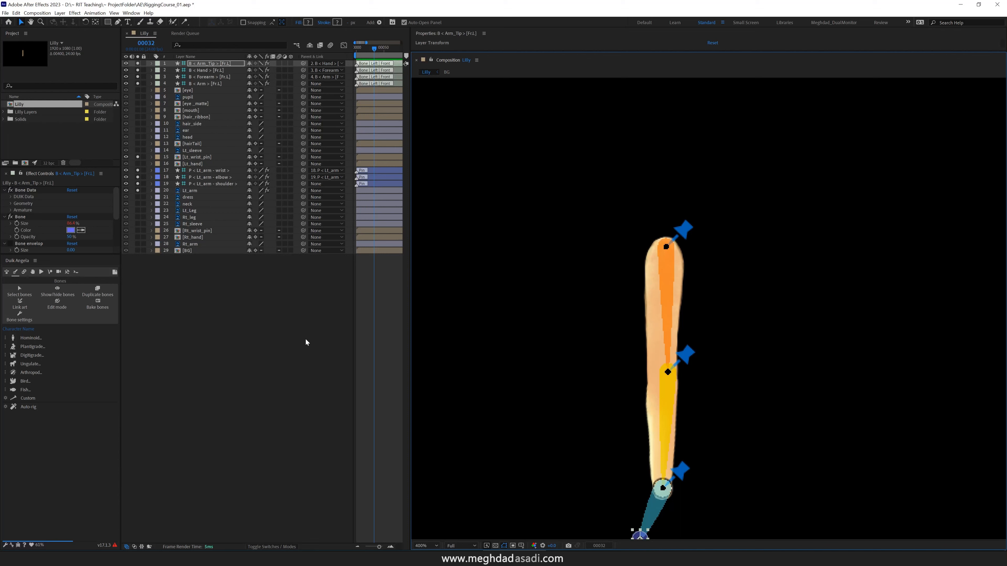
Move the Arm_Tip bone straight below the wrist and solo the Lt_hand layer so the hand shows under the bones.
left_click(208, 84)
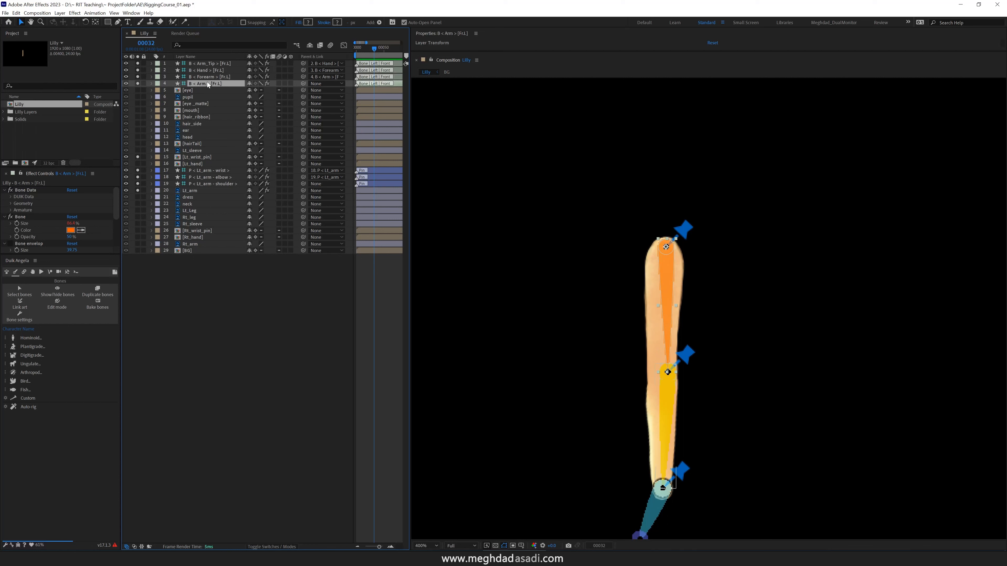
left_click(202, 77)
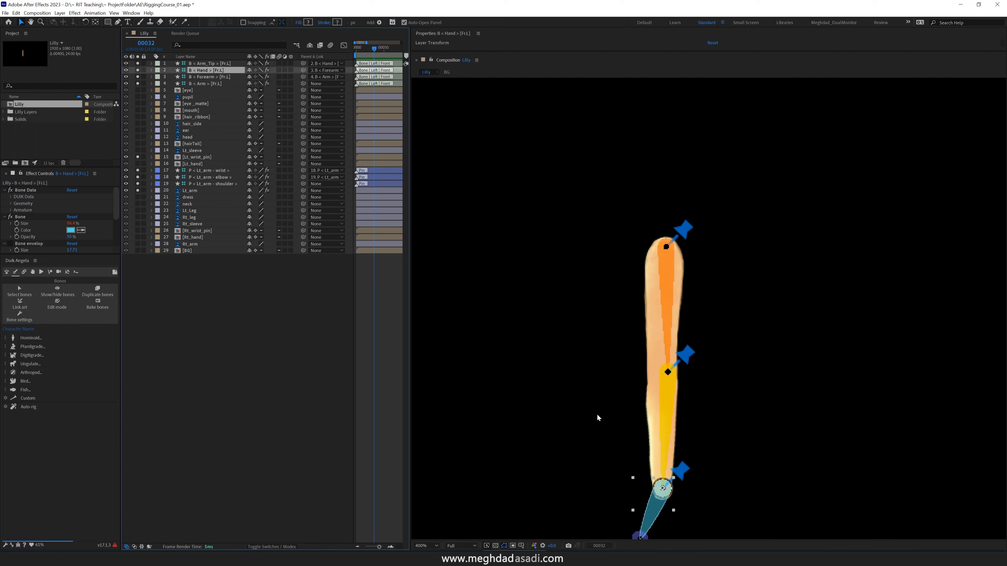
left_click_drag(598, 416, 611, 290)
left_click(651, 407)
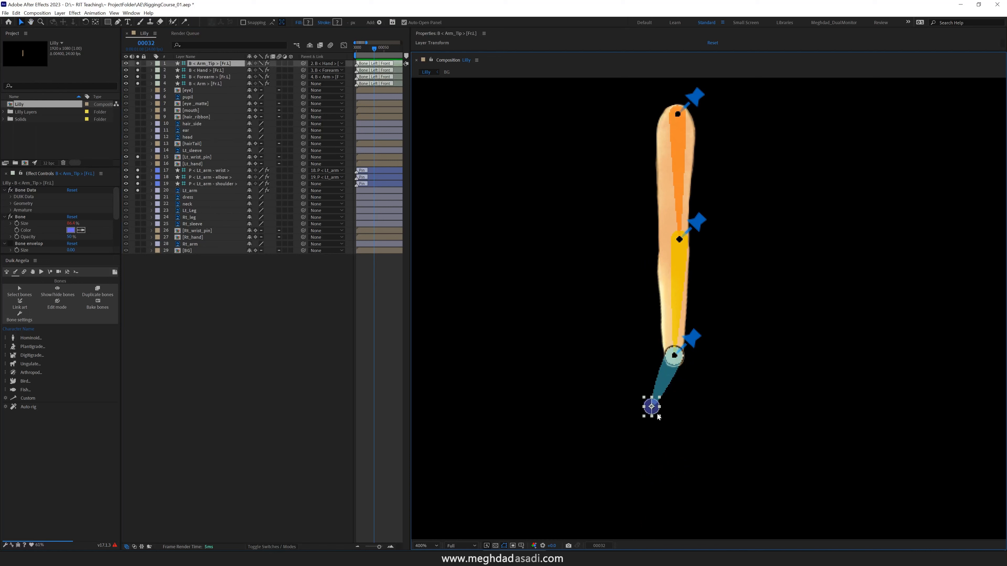
left_click_drag(652, 407, 673, 422)
left_click(138, 164)
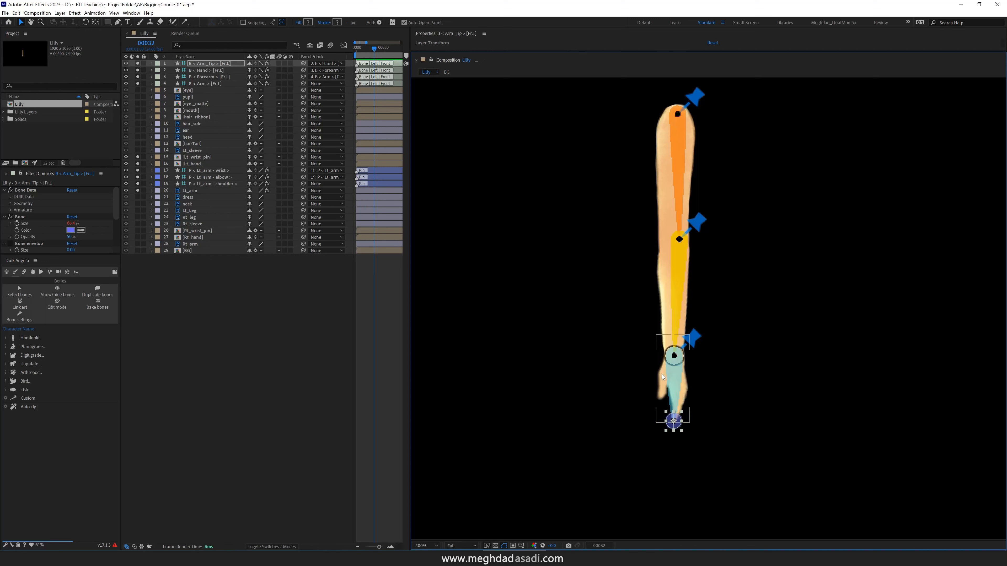
Try rotating the Forearm bone layer to test the bone chain.
left_click(216, 76)
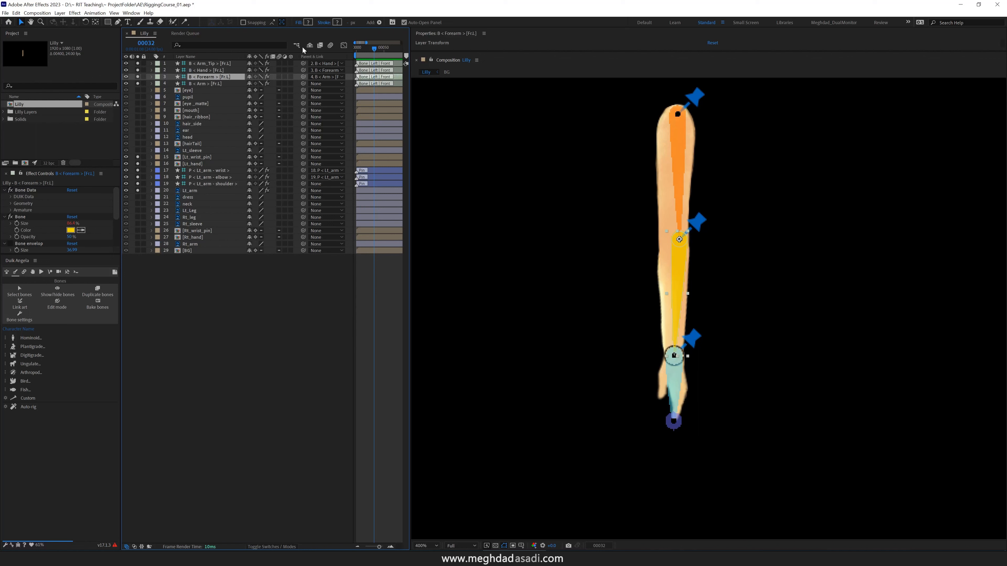
key("r")
mouse_move(255, 83)
left_mouse_down()
mouse_move(278, 81)
mouse_move(237, 70)
mouse_move(248, 70)
left_mouse_up()
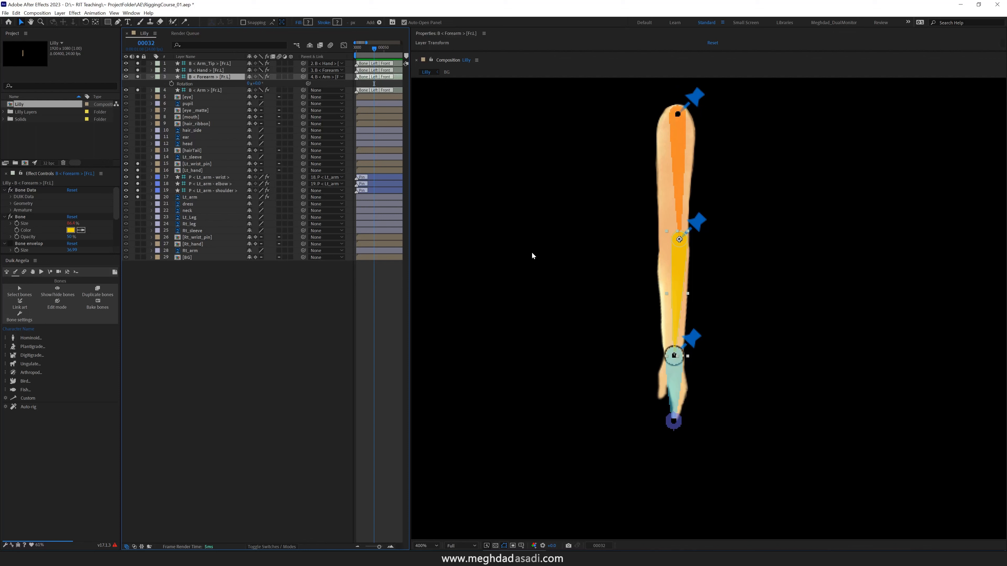
left_click(151, 77)
Auto-rig the four arm bone layers from Arm to Arm_Tip, ignoring the option to hide layer controls.
left_click(195, 83)
left_click(202, 64, "shift")
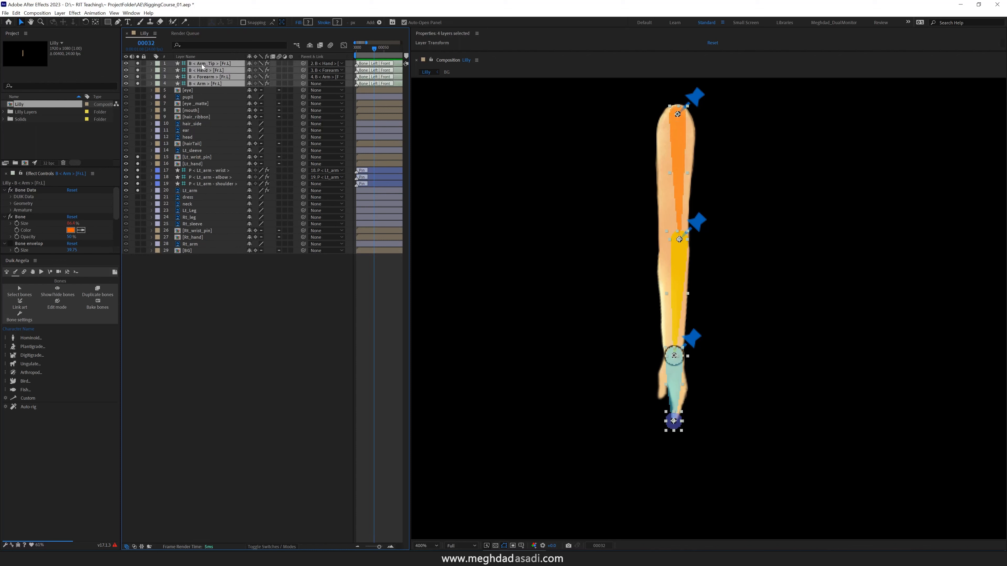
left_click(28, 407)
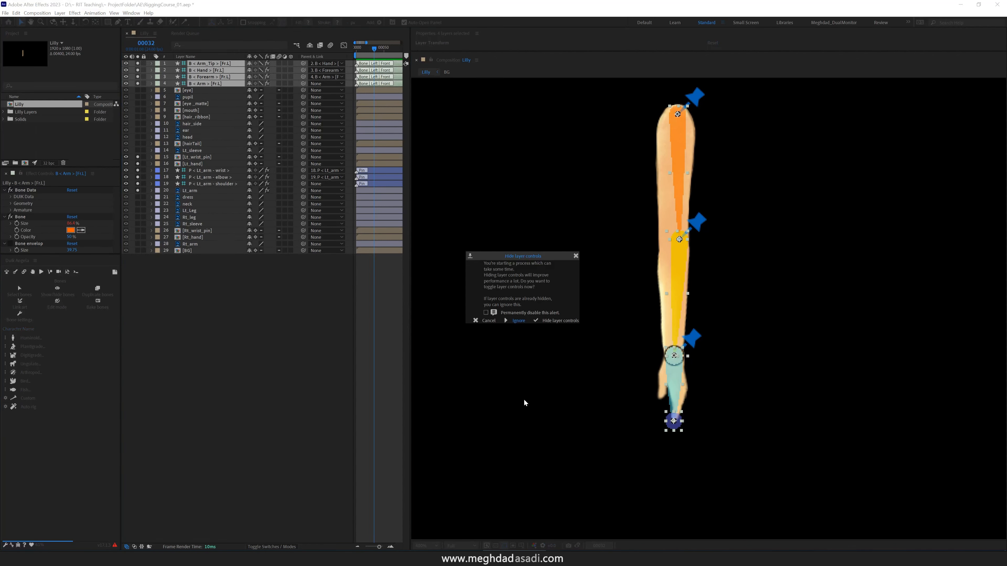
left_click(517, 320)
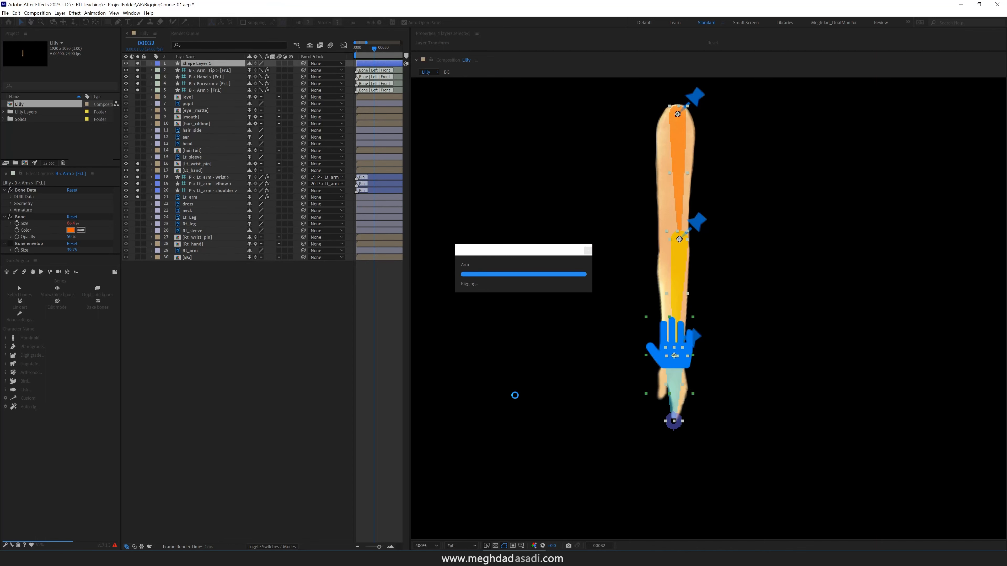
Parent the Lt_arm shoulder, elbow and wrist pin layers to the Arm, Forearm and Hand bones respectively.
left_click(214, 191)
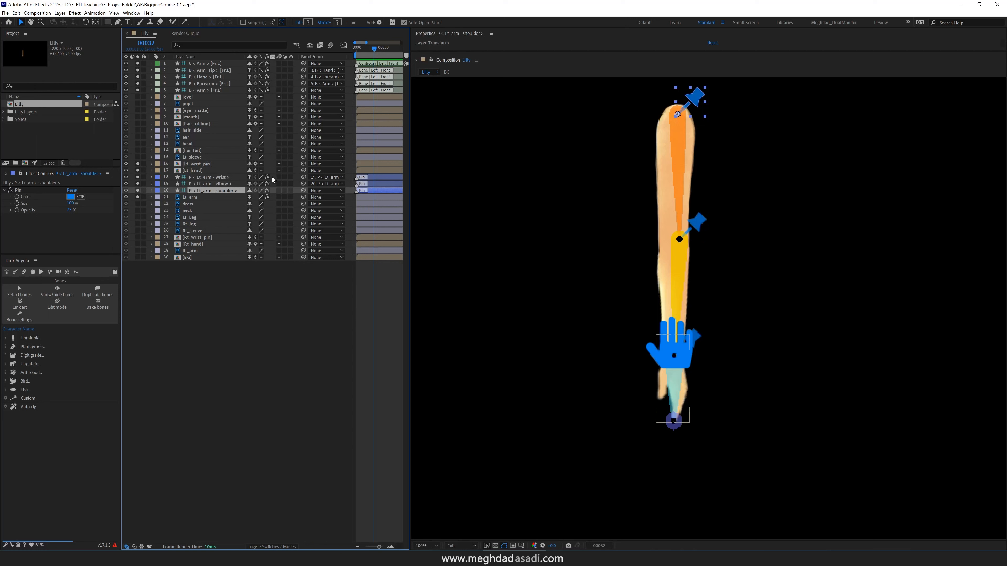
left_click_drag(303, 190, 206, 90)
left_click(303, 185)
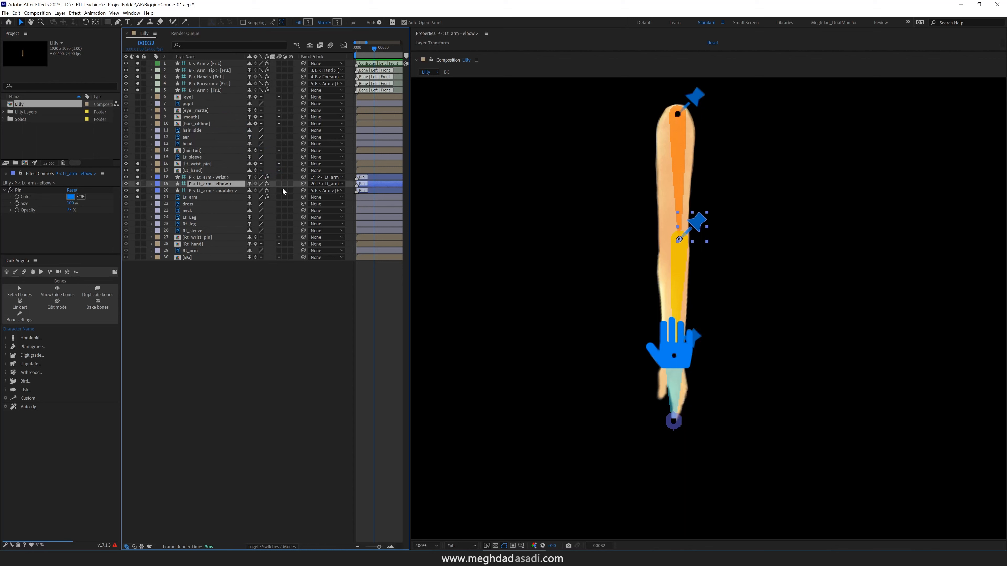
left_click_drag(304, 184, 210, 84)
left_click(207, 179)
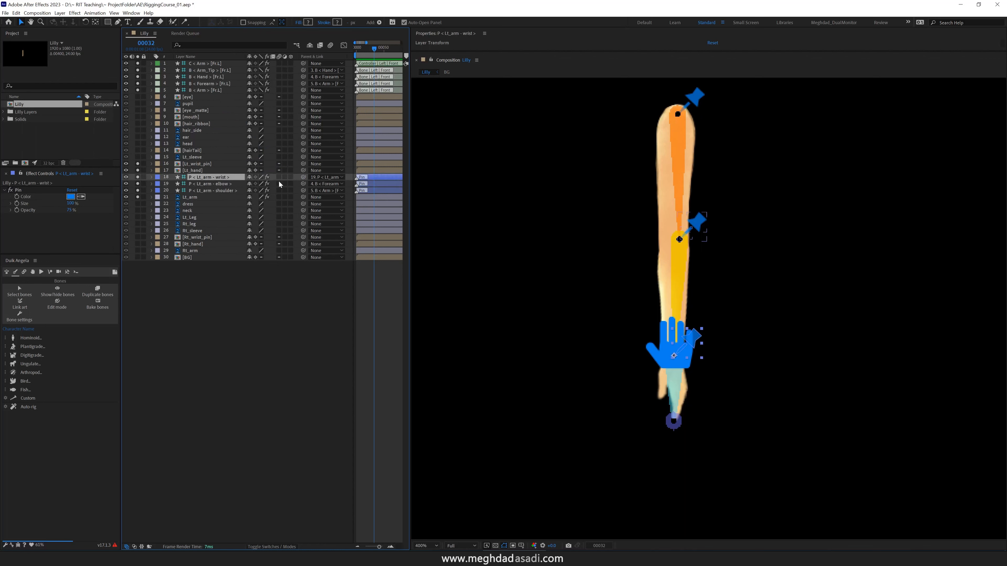
left_click_drag(303, 177, 217, 78)
Parent the Lt_hand layer to the Hand bone.
left_click(660, 341)
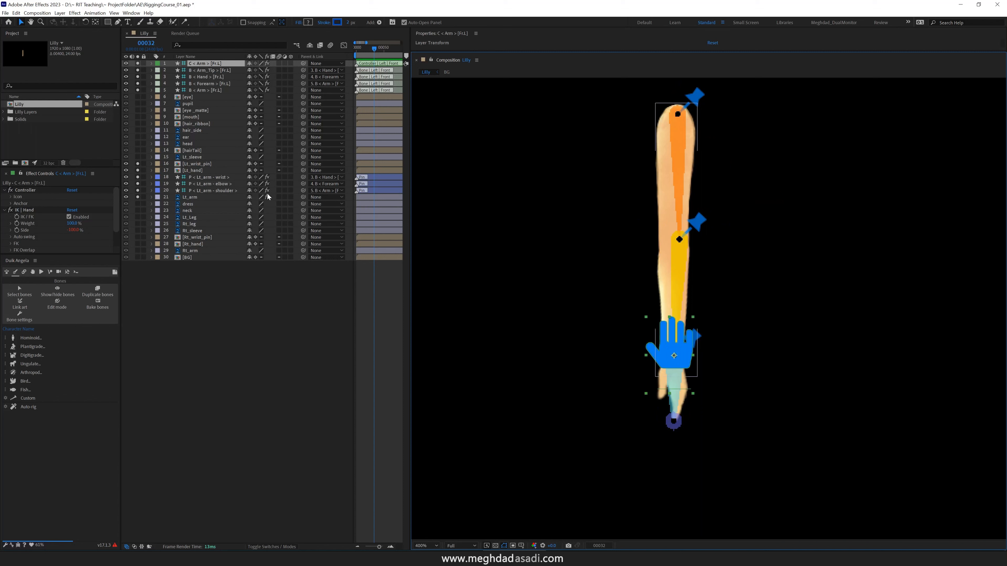
left_click(201, 171)
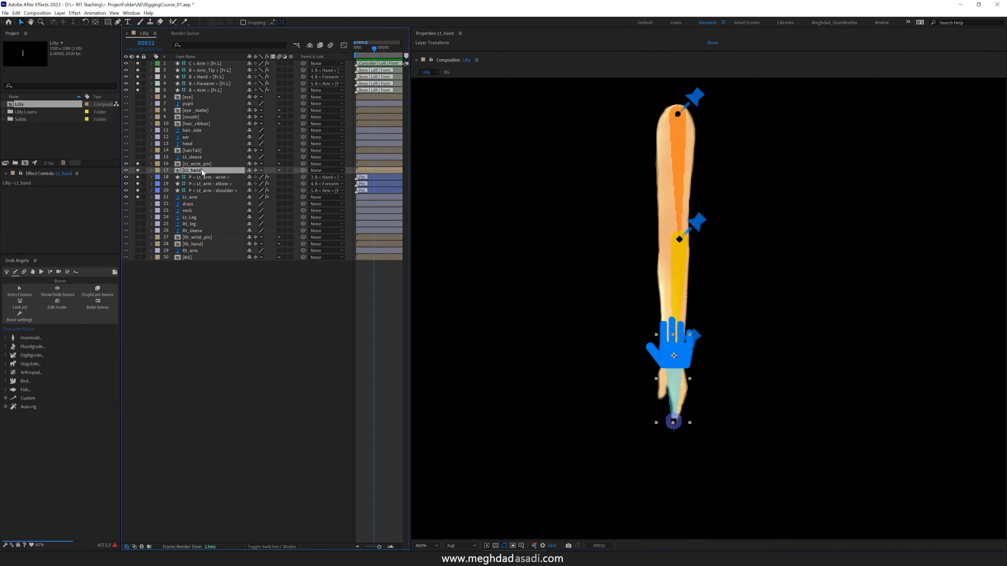
left_click_drag(304, 171, 222, 76)
Test the left arm rig by raising and rotating the hand controller, and undo both changes.
left_click(653, 383)
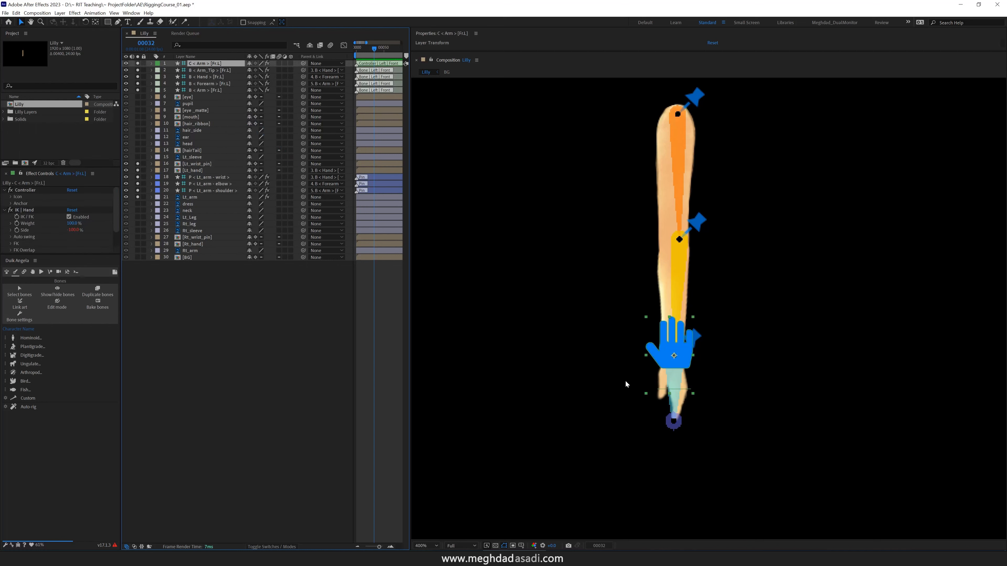
left_click_drag(661, 363, 637, 268)
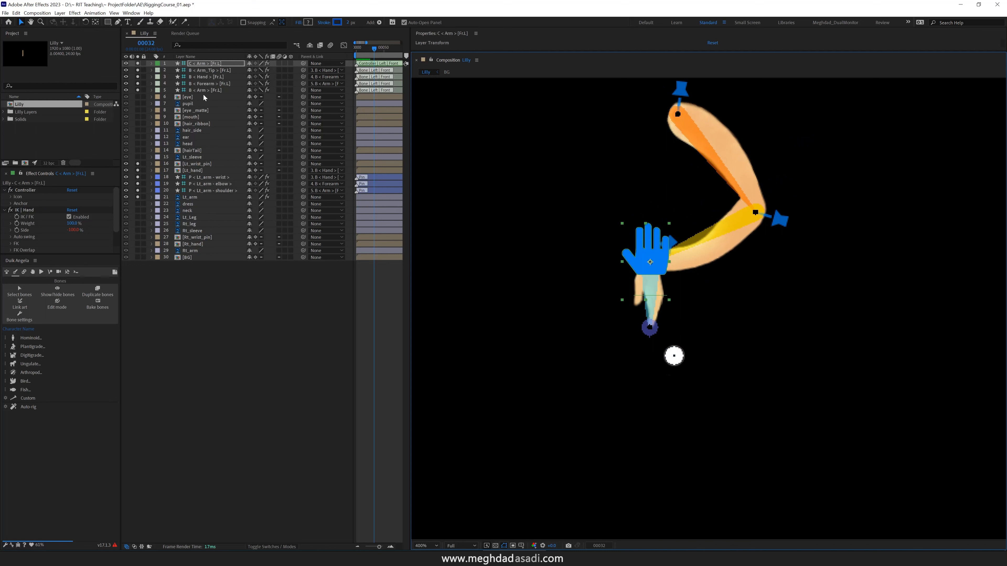
key("r")
mouse_move(257, 69)
left_mouse_down()
mouse_move(282, 78)
mouse_move(256, 77)
left_mouse_up()
key("ctrl+z")
key("ctrl+z")
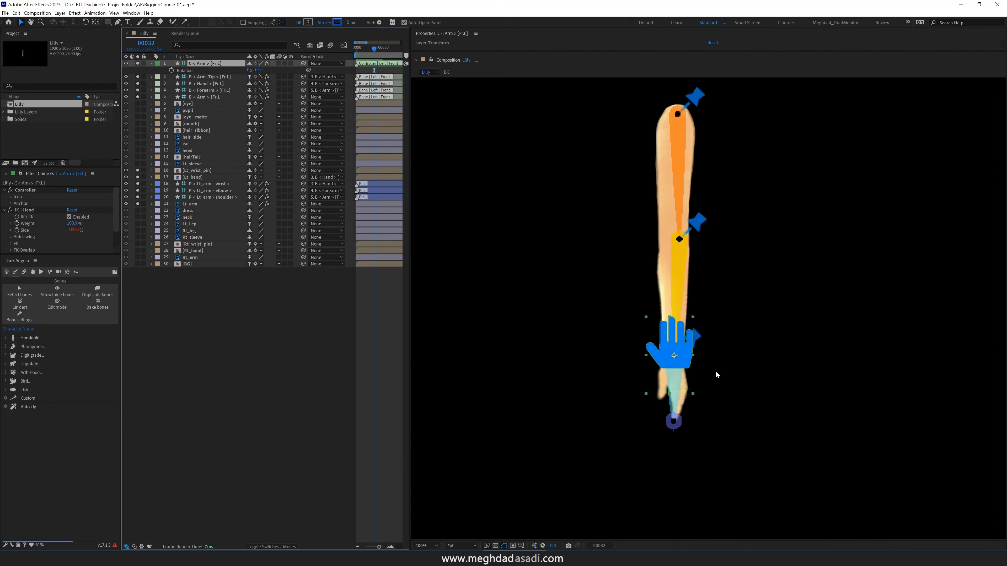
Hide the three Lt_arm pin layers and the four bone layers from Arm to Arm_Tip.
left_click(205, 197)
left_click(206, 183, "shift")
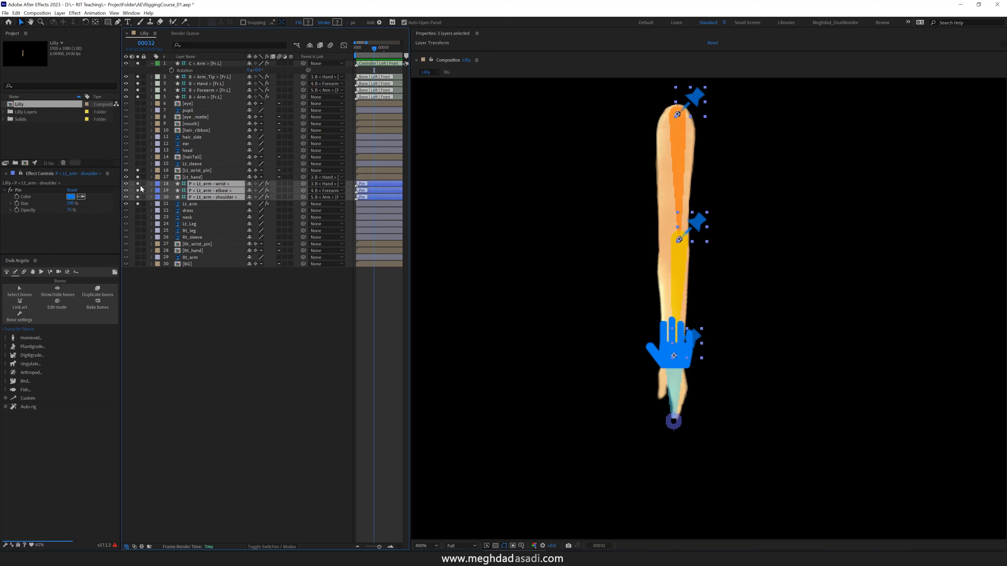
left_click_drag(126, 183, 126, 197)
left_click(204, 96)
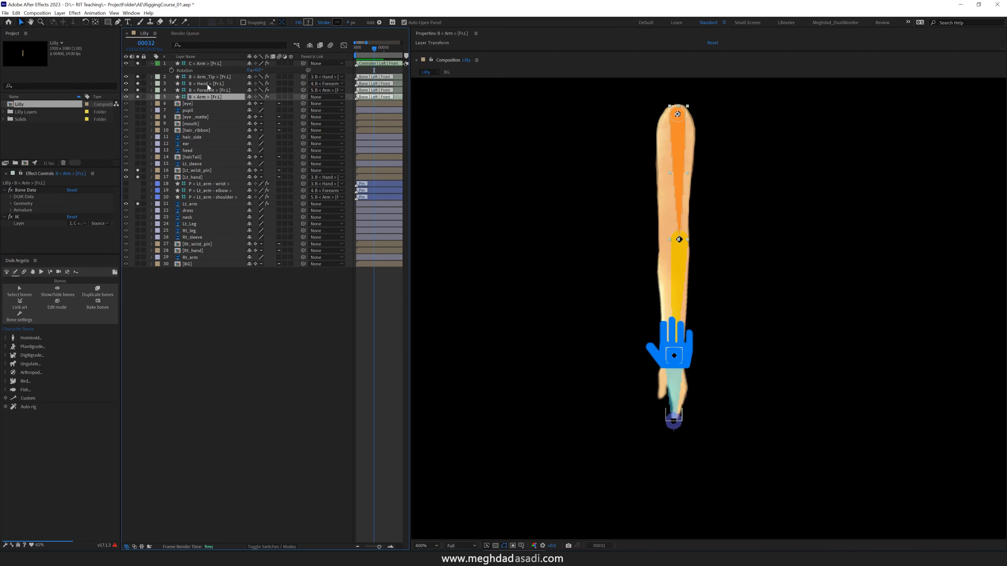
left_click(211, 78, "shift")
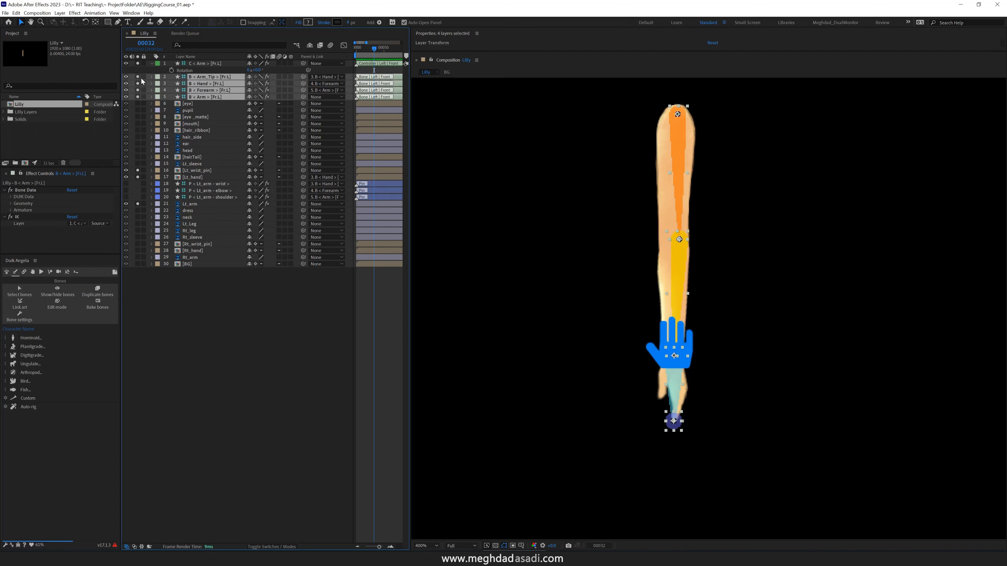
left_click(127, 78)
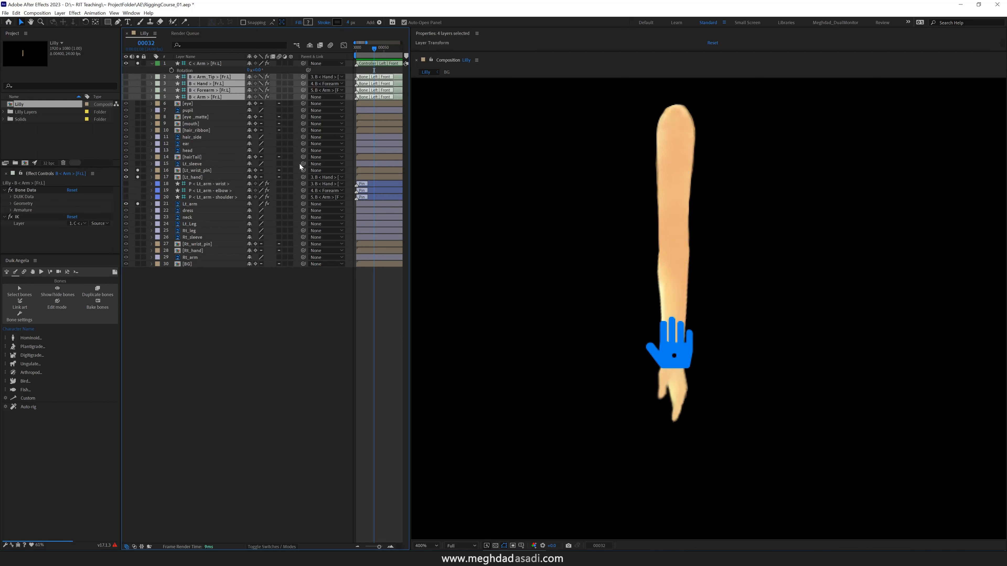
Try moving the arm controller sideways with the bones hidden, and undo the move.
left_click(213, 64)
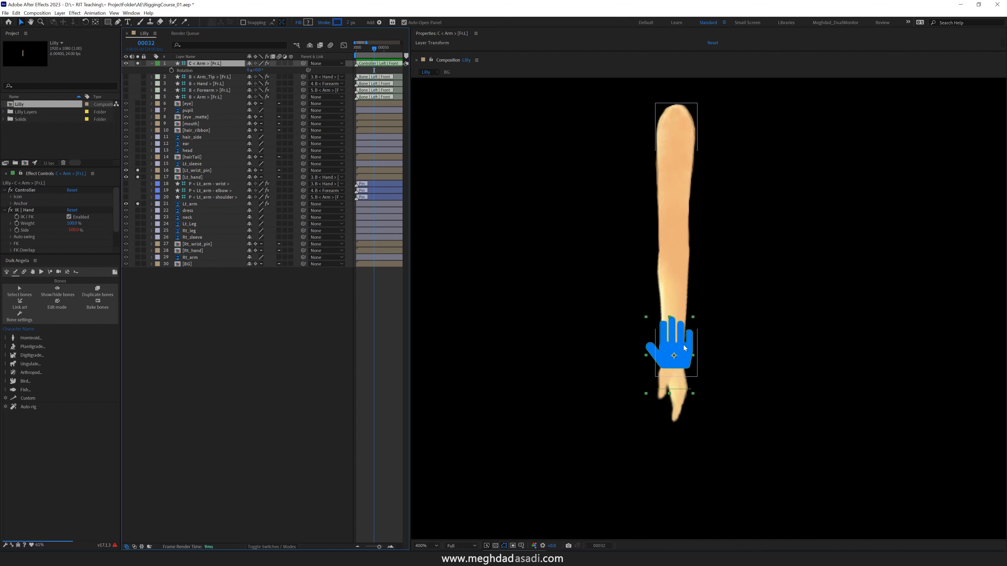
left_click_drag(684, 348, 720, 354)
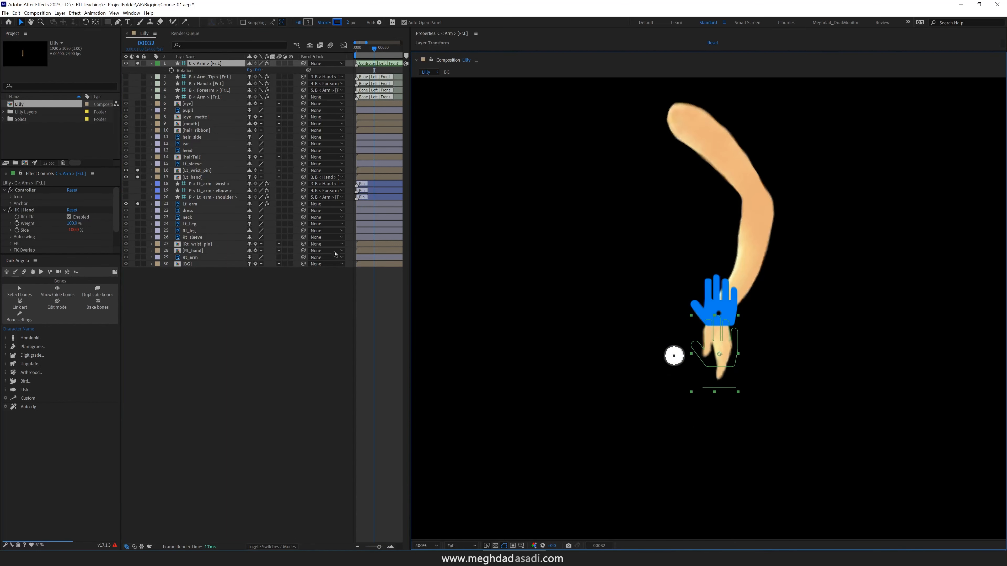
key("ctrl+z")
Unsolo and hide the Lt_wrist_pin layer.
left_click(192, 170)
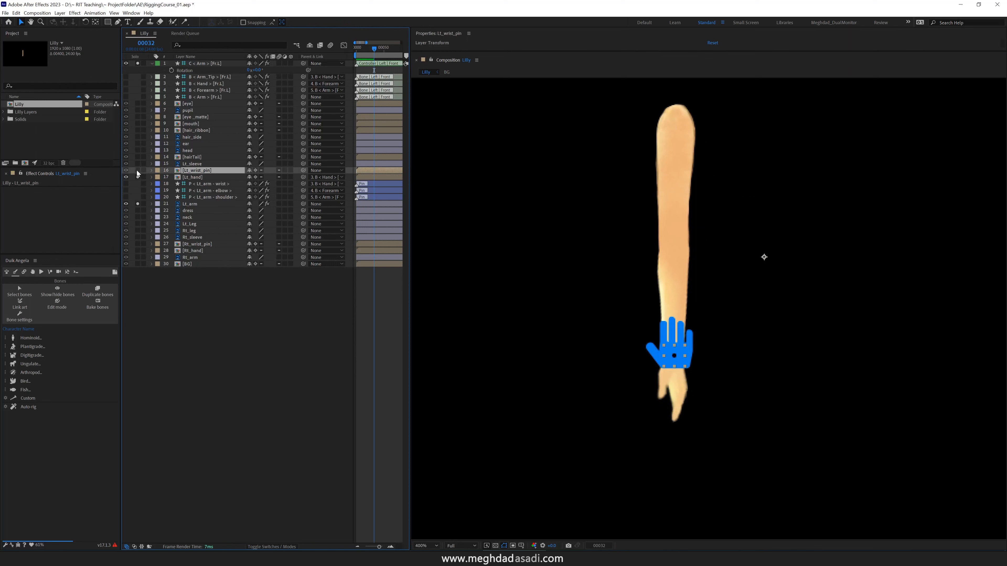
left_click(126, 170)
Offset the arm controller's icon position horizontally so the blue hand sits left of the character's hand.
left_click(678, 387)
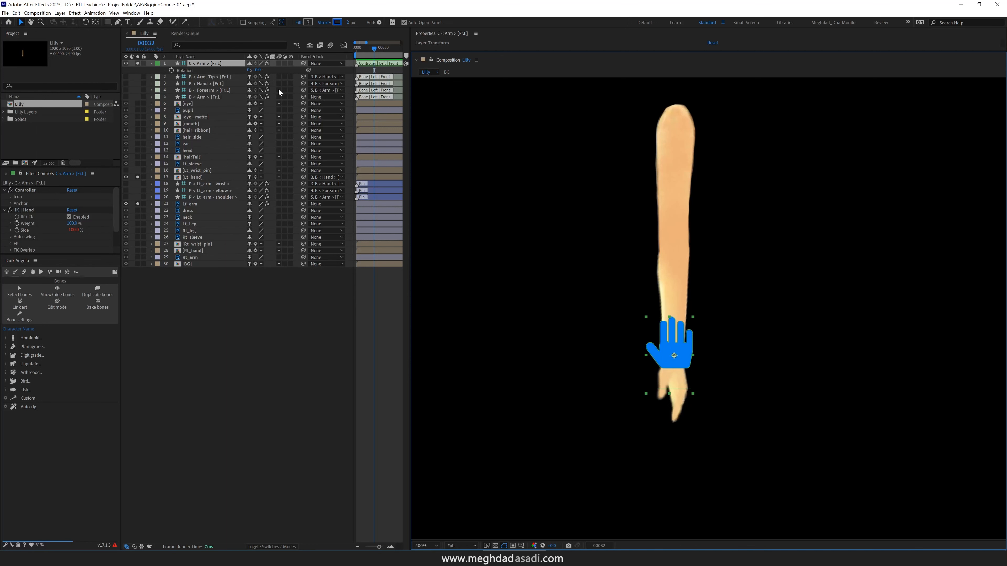
left_click(11, 196)
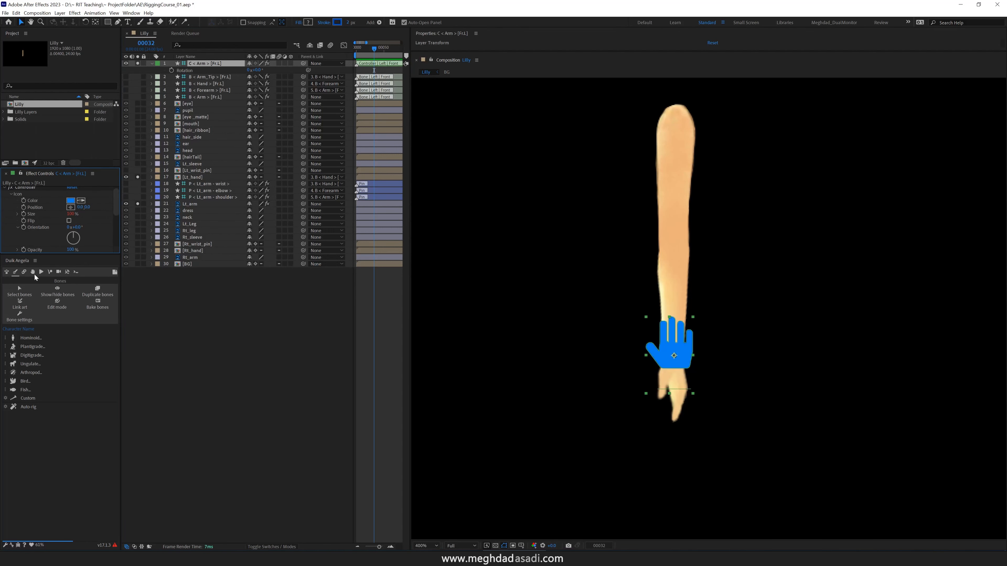
left_click_drag(81, 207, 66, 207)
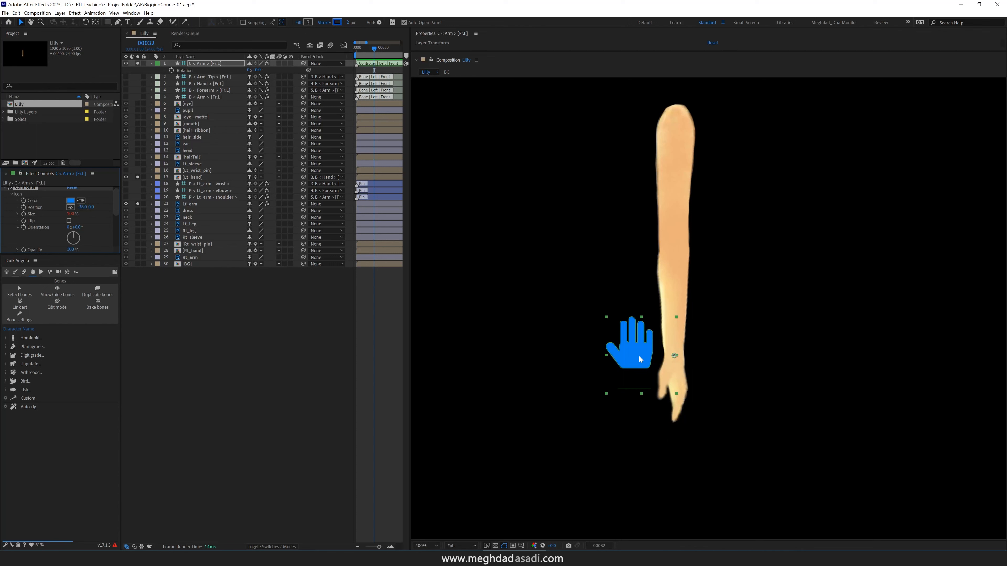
Test the offset arm controller by moving it around and rotating it, and undo the changes.
left_click_drag(639, 356, 751, 311)
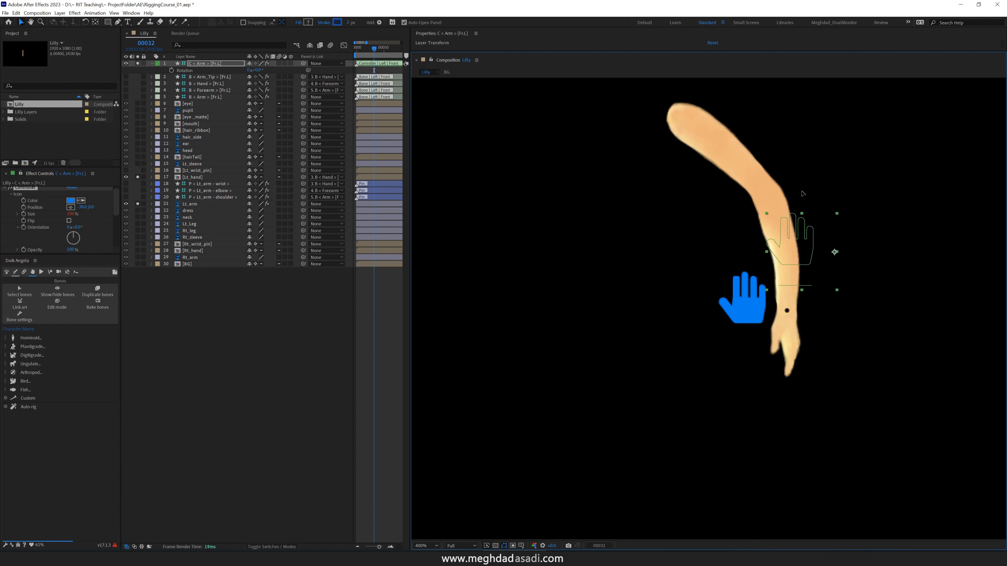
left_click_drag(802, 192, 585, 317)
key("ctrl+z")
key("r")
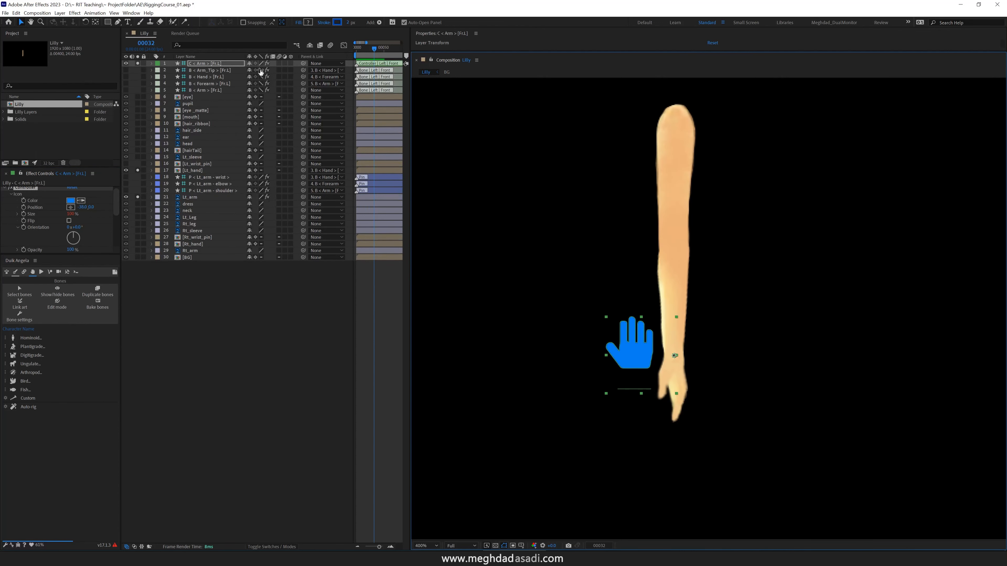
key("r")
left_click_drag(260, 71, 284, 77)
key("ctrl+z")
Apply bone settings with side Left and location None to the arm controller and the four arm bone layers.
left_click(214, 96)
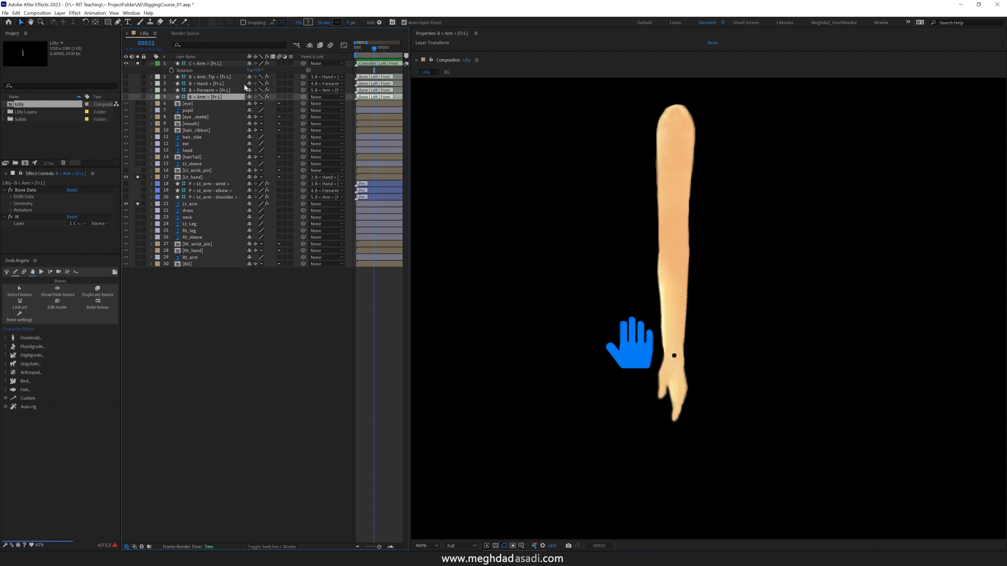
left_click(152, 63)
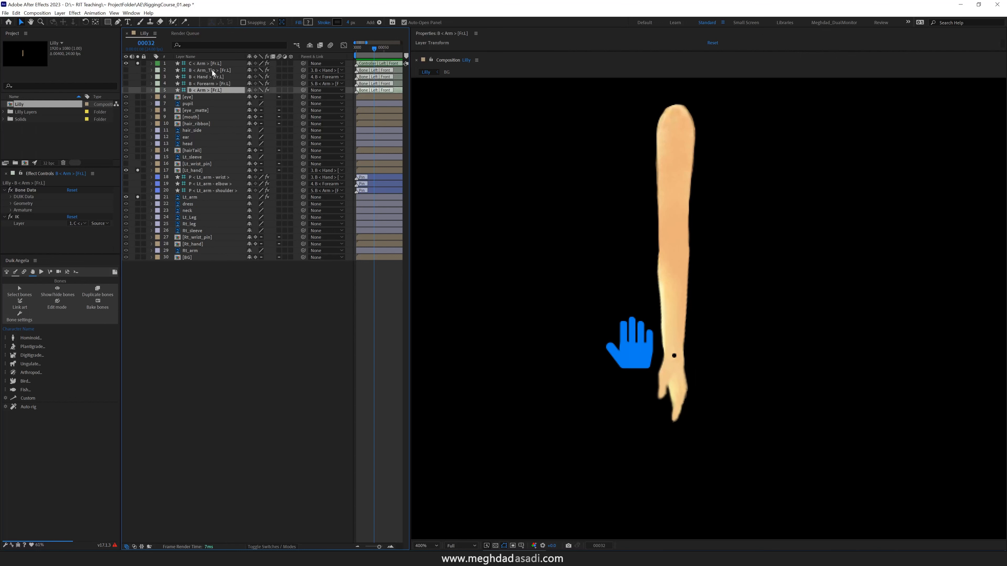
left_click(201, 66, "shift")
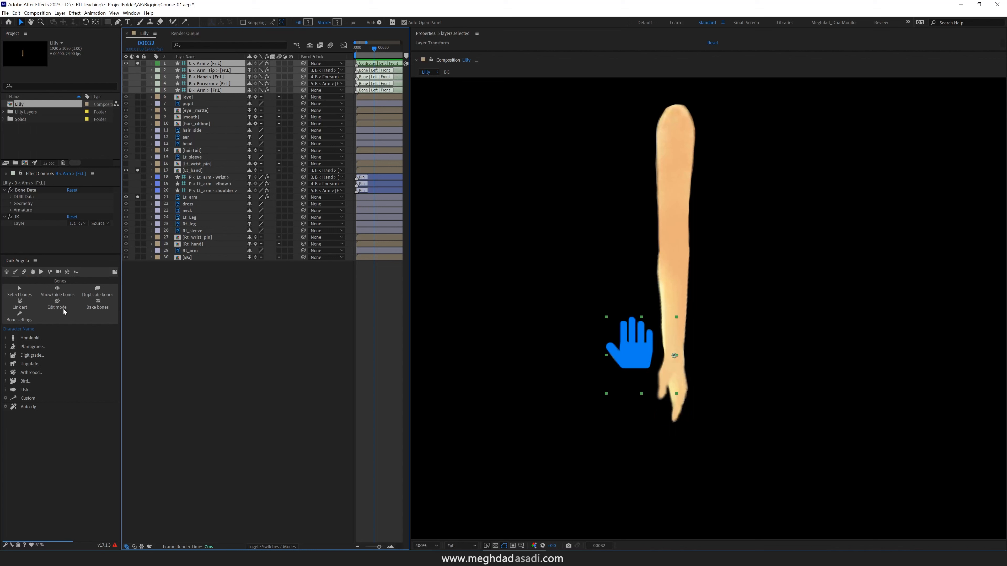
left_click(21, 316)
left_click(38, 351)
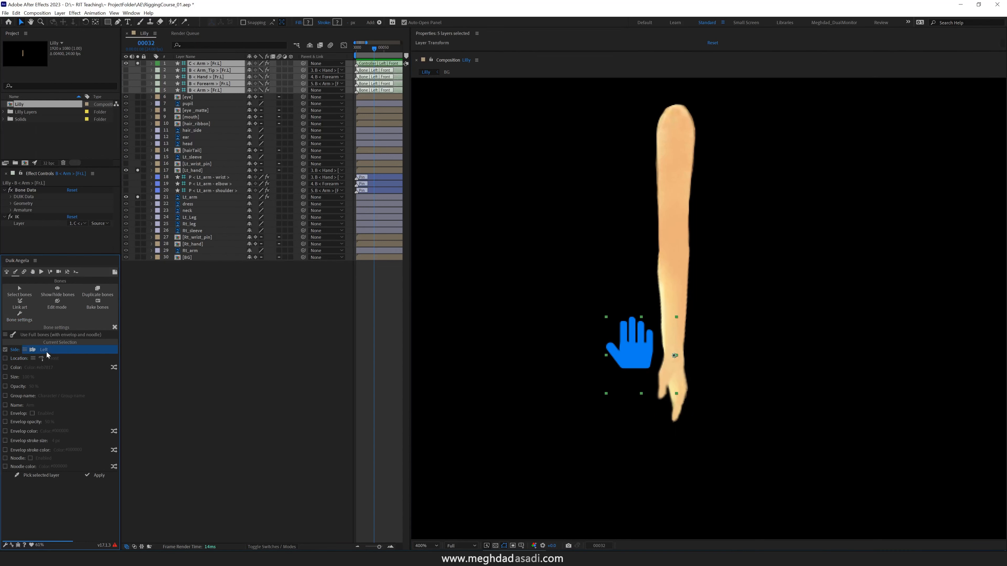
left_click(46, 352)
left_click(46, 351)
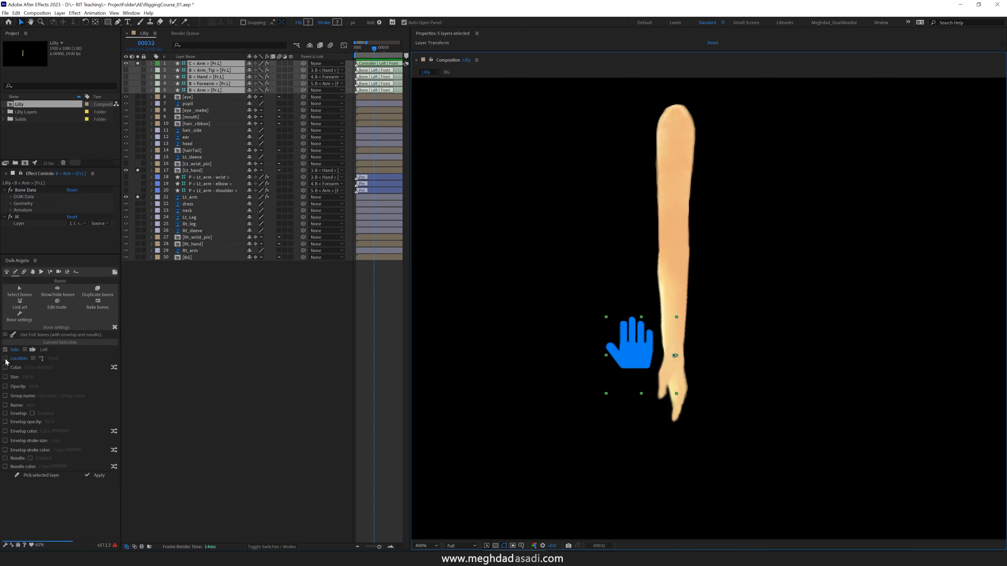
left_click(55, 359)
left_click(99, 476)
Remove the Fr. tag from the arm controller layer's name so it reads C < Arm > [L].
left_click(211, 64)
left_click(211, 64)
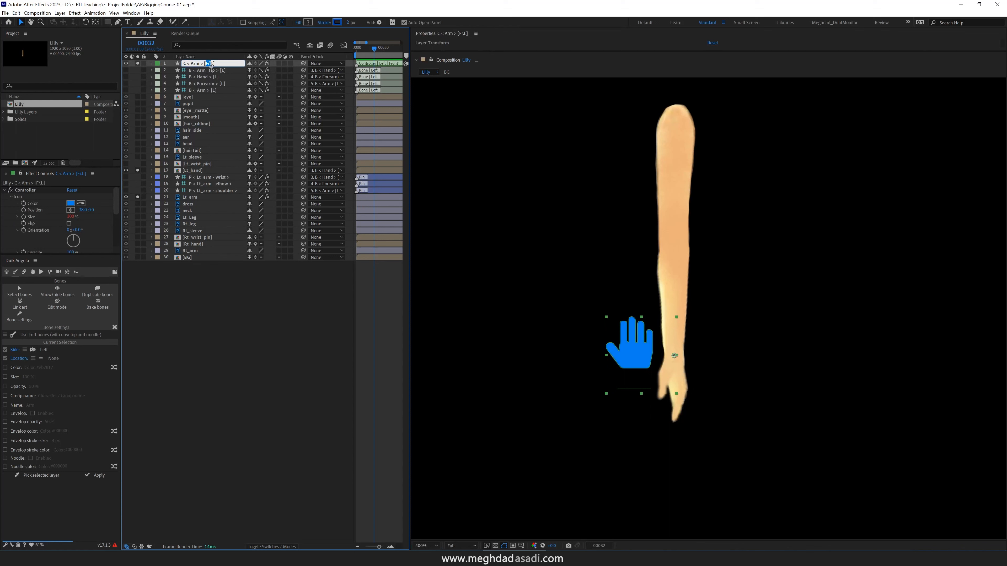
key("BackSpace")
key("Return")
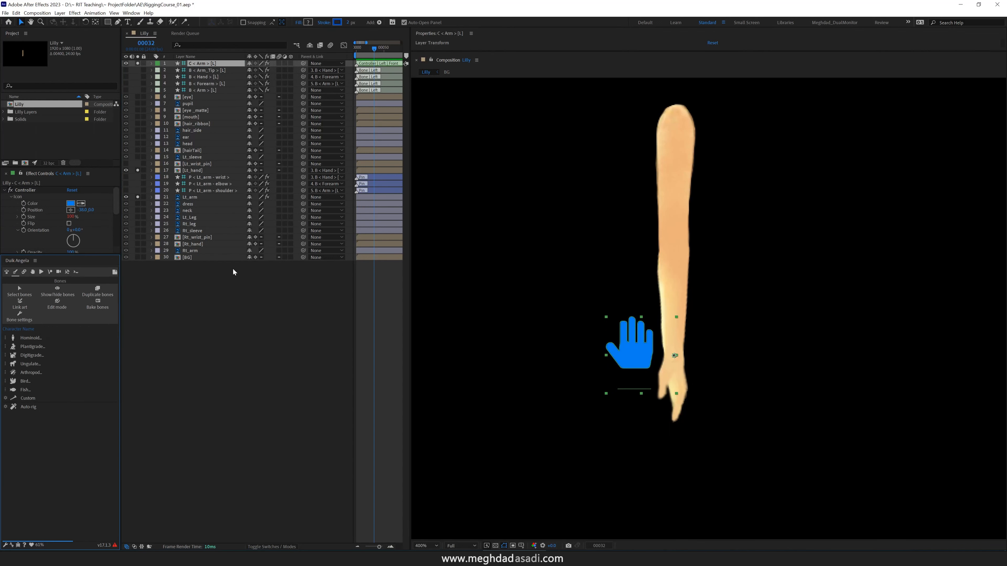
Unsolo the Lt_arm, Lt_hand and arm controller layers to show the whole character again.
left_click(138, 196)
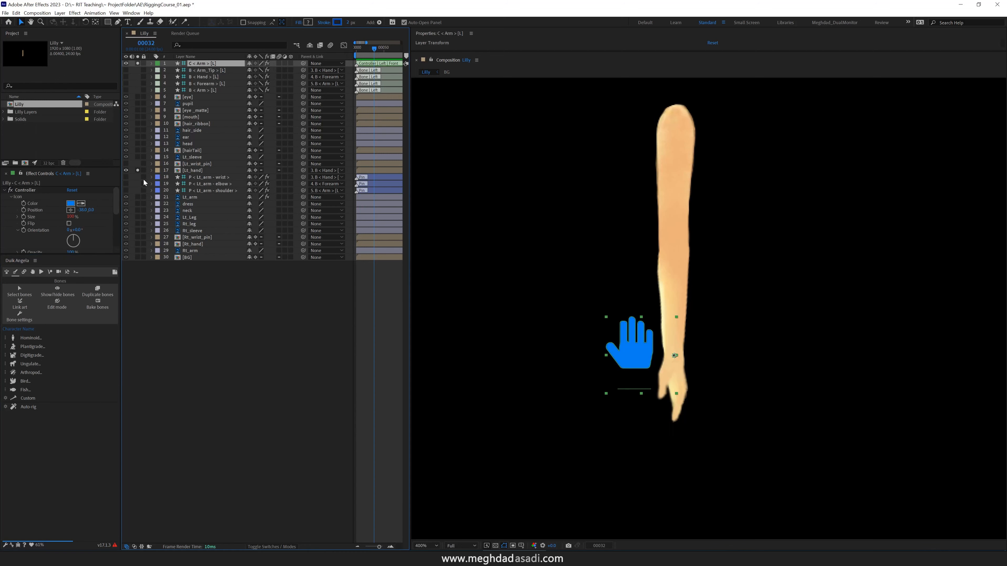
left_click(137, 171)
left_click(137, 64)
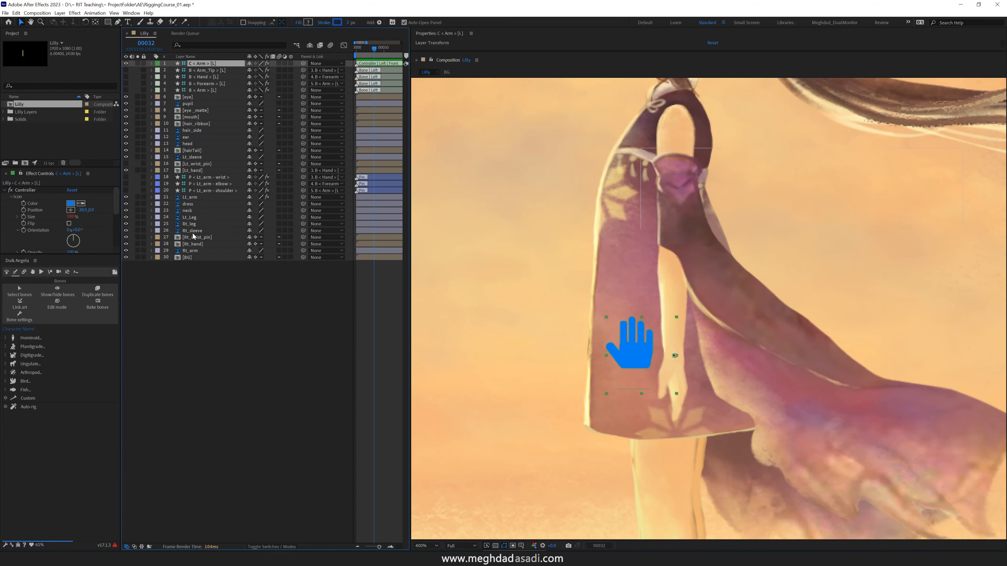
Solo the Rt_arm, Rt_hand and Rt_wrist_pin layers and select Rt_arm.
left_click(191, 250)
left_click(193, 244, "shift")
left_click(137, 244)
left_click(137, 237)
left_click(194, 250)
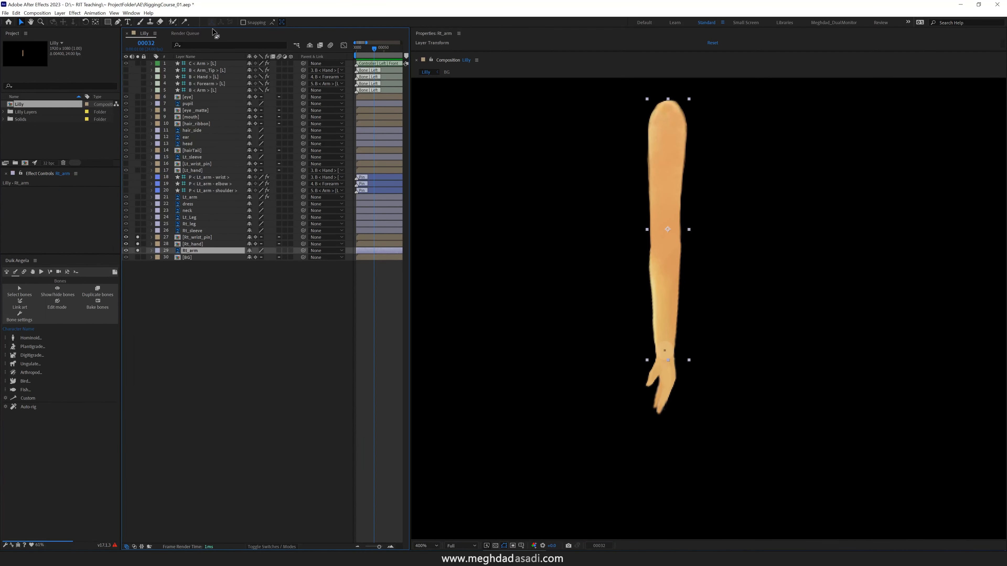
Place puppet position pins on the Rt_arm layer at the shoulder, elbow and wrist.
left_click(184, 22)
left_click(665, 351)
scroll(665, 350, "up", 2)
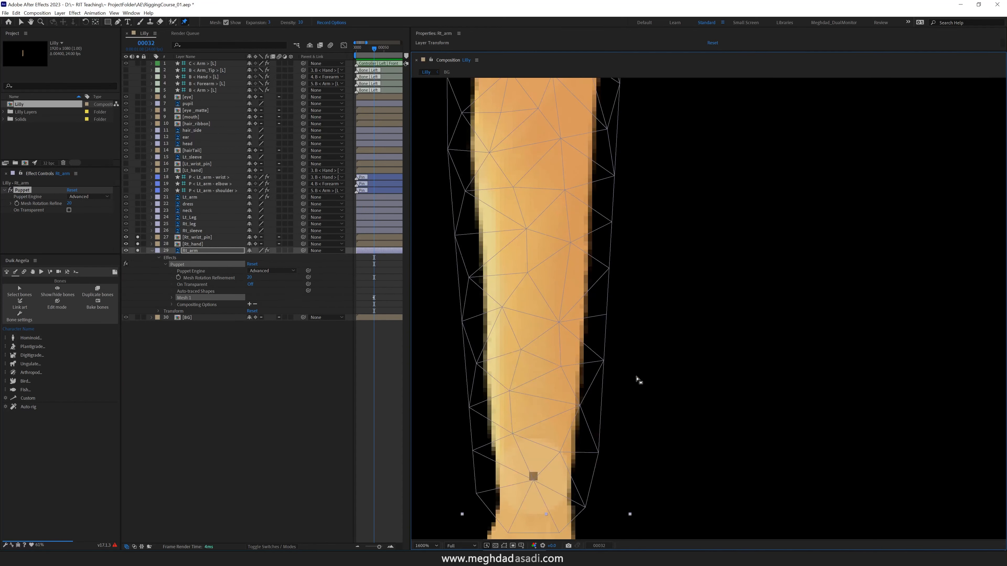
left_click(700, 306)
Rename the Rt_arm puppet pins 1, 2 and 3 as shoulder, elbow and wrist.
left_click(172, 298)
left_click(178, 318)
left_click(214, 338)
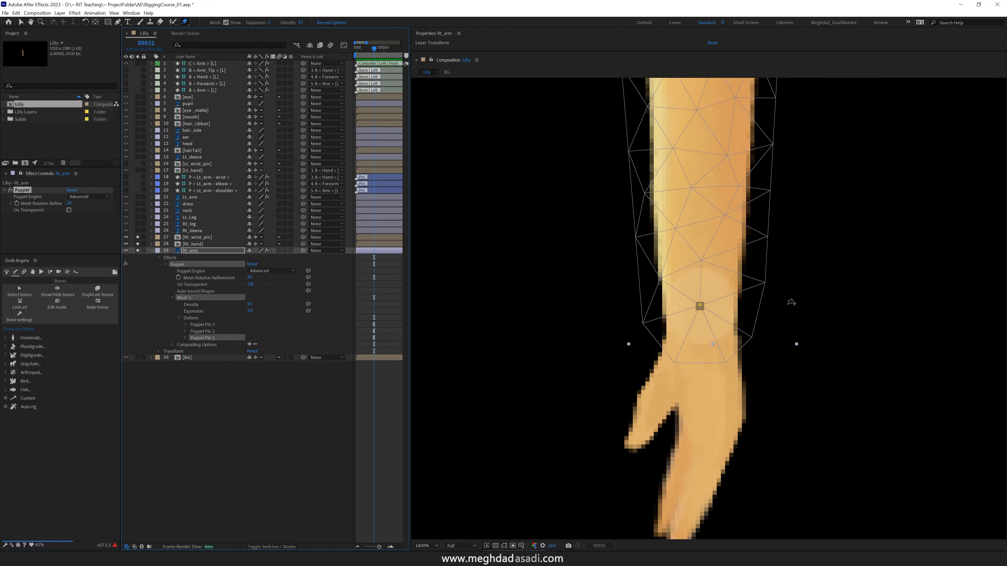
scroll(768, 342, "down", 2)
key("v")
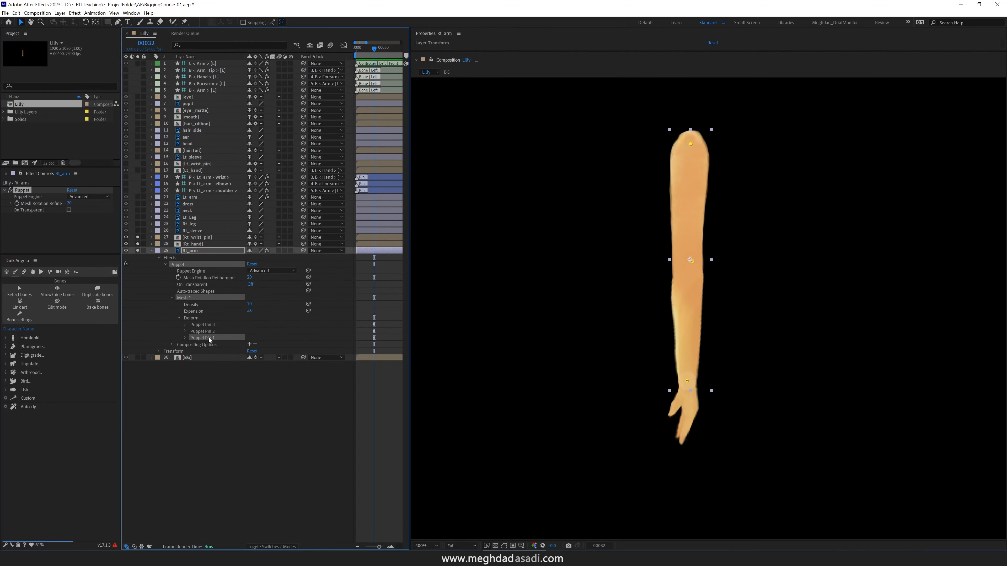
key("Return")
type("elbow")
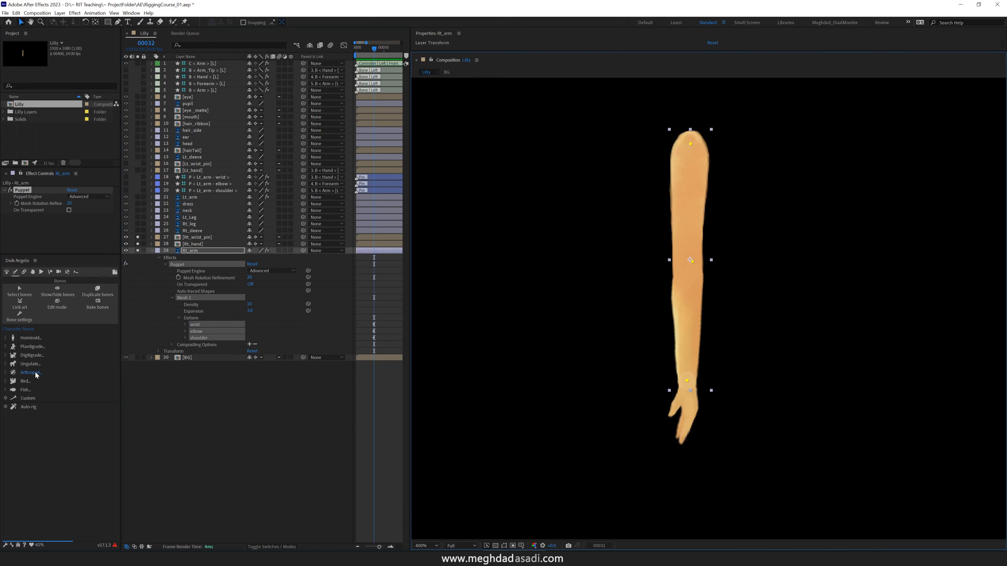
Add Duik pins for the shoulder, elbow and wrist puppet pins of Rt_arm, and select all three pin layers.
left_click(24, 271)
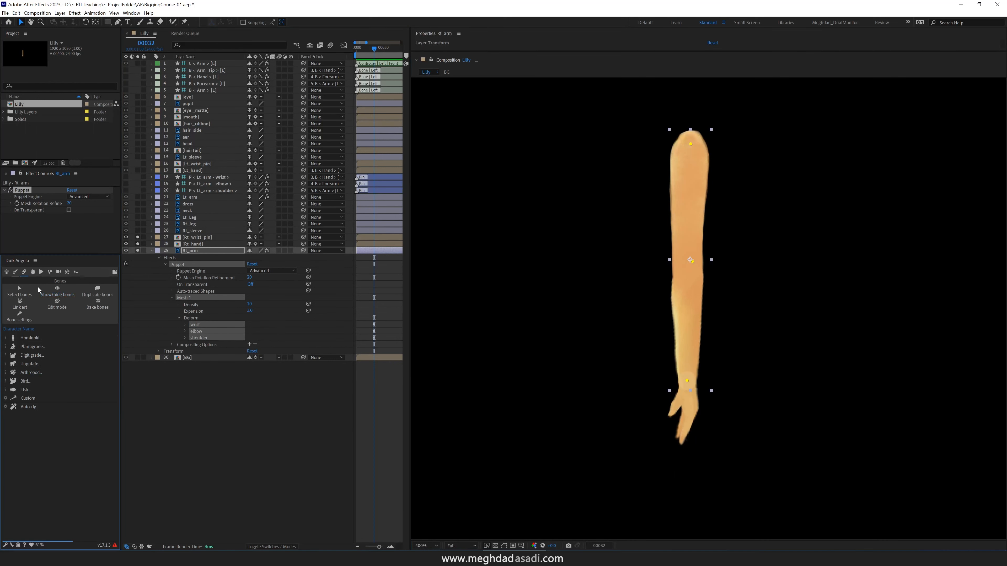
left_click(57, 314)
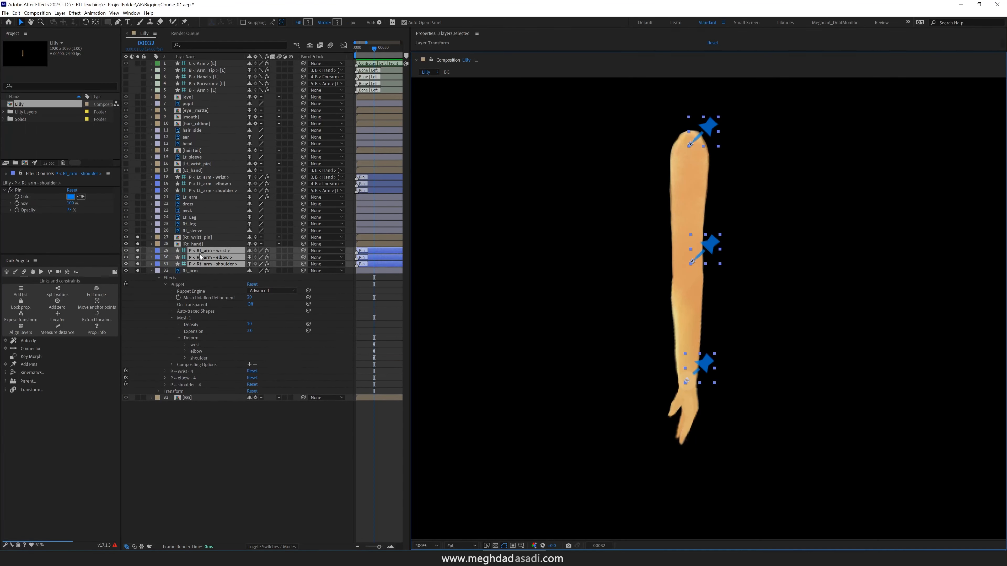
left_click(216, 257)
left_click(214, 251)
left_click(214, 264, "shift")
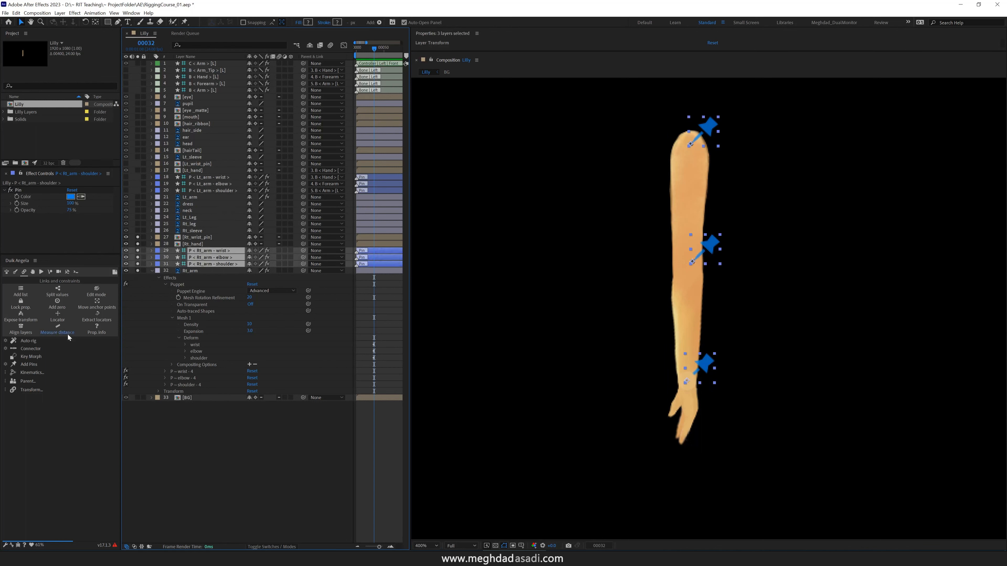
Create Duik arm bones from the selected Rt_arm pins and set the bones' side to Right and location to None.
left_click(15, 271)
left_click(8, 339)
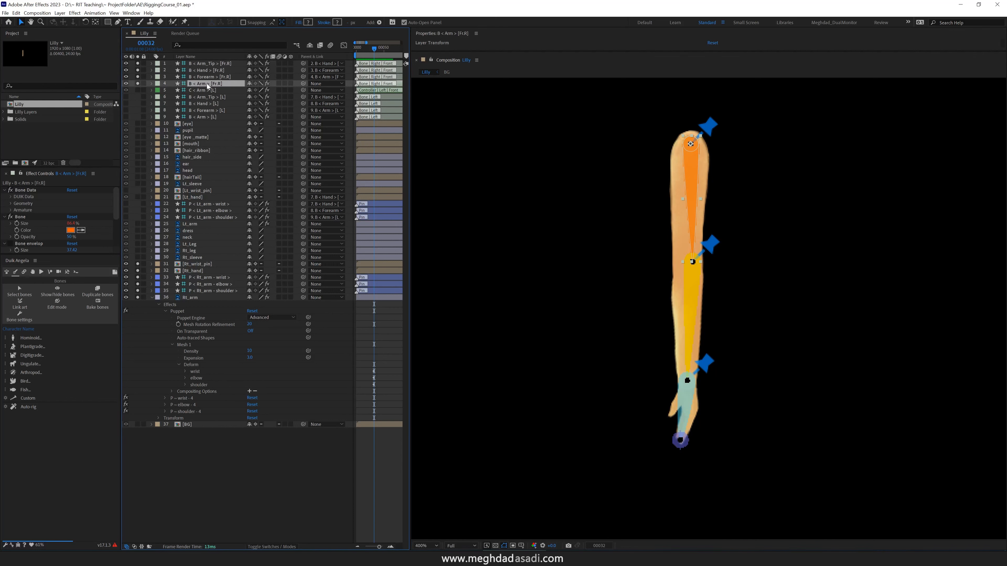
left_click(20, 316)
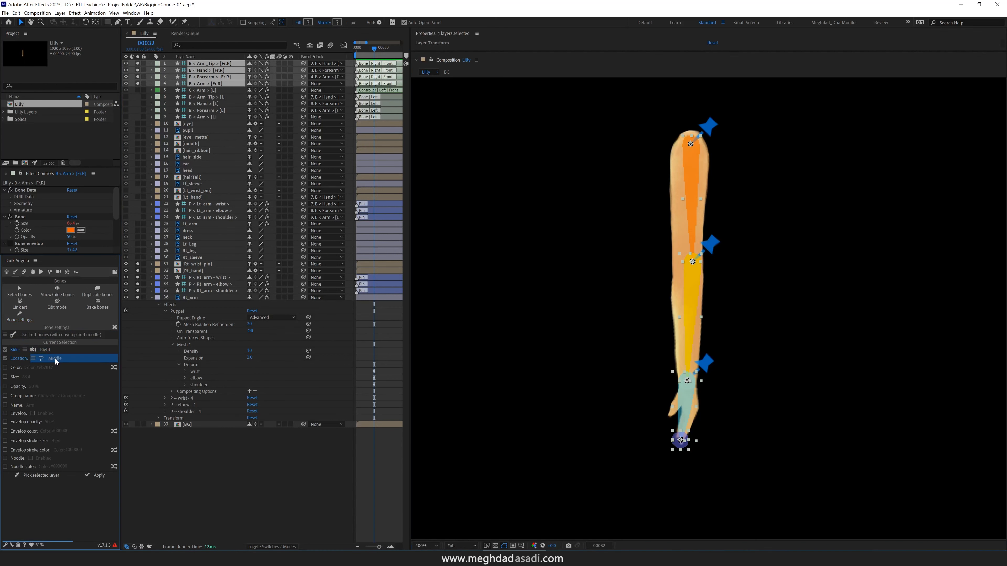
left_click(97, 475)
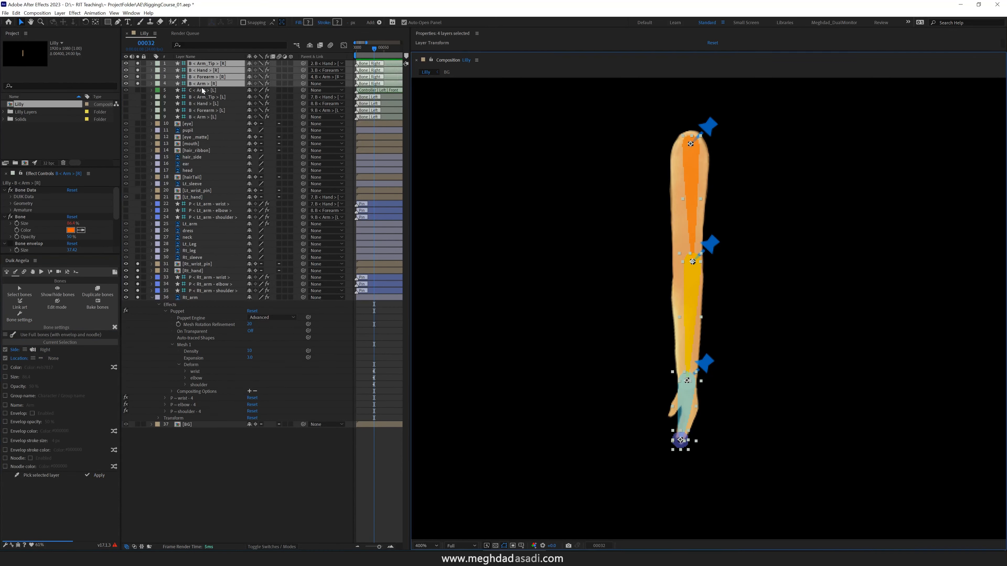
Auto-rig the right arm bones and offset the new controller's icon sideways so it sits beside the wrist.
left_click(28, 407)
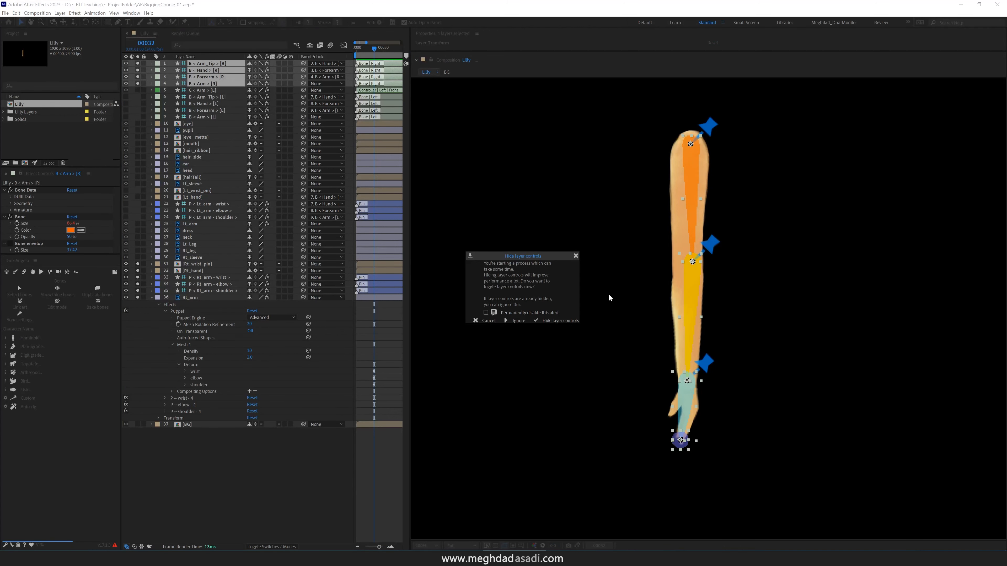
left_click(519, 324)
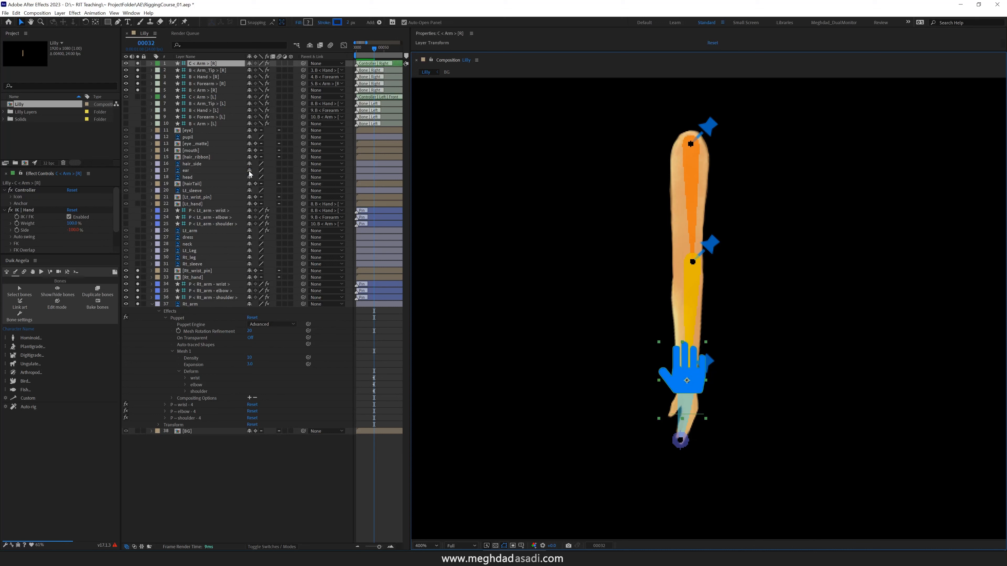
left_click_drag(82, 210, 105, 211)
Parent the Rt_arm shoulder pin to the right Arm bone, the elbow pin to Forearm, and the wrist pin and Rt_hand to Hand.
left_click(207, 217)
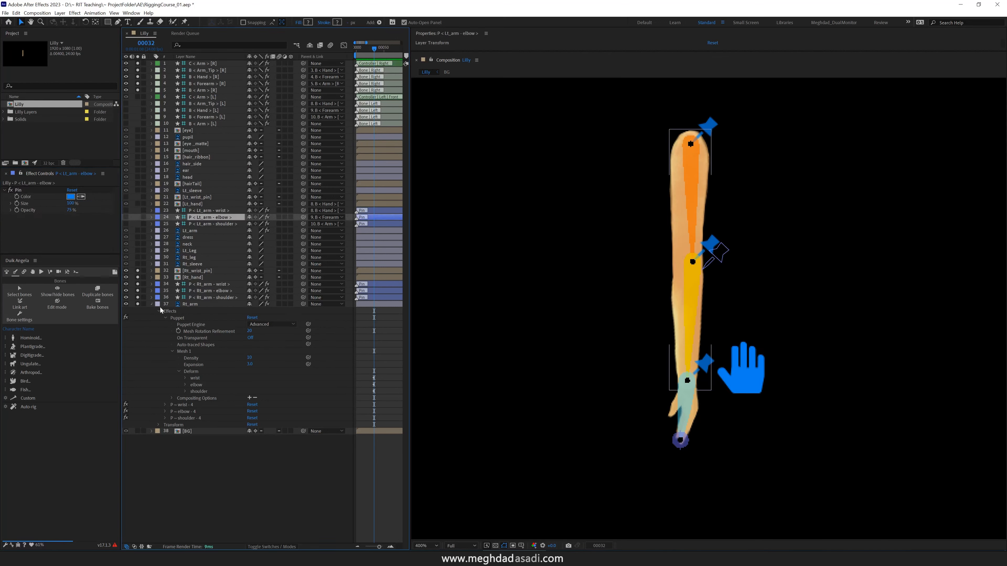
left_click(151, 304)
left_click_drag(303, 297, 210, 77)
left_click(292, 278)
left_click_drag(303, 278, 210, 77)
Test the right arm controller by moving and rotating it, and undo the changes.
left_click(734, 384)
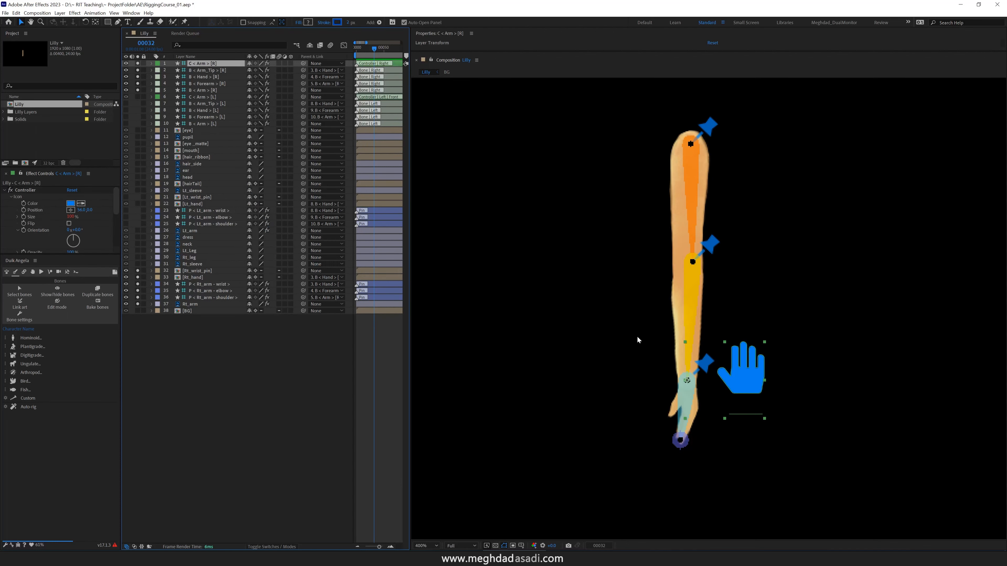
left_click_drag(700, 365, 550, 300)
key("r")
left_click_drag(257, 70, 293, 99)
key("ctrl+z")
key("ctrl+z")
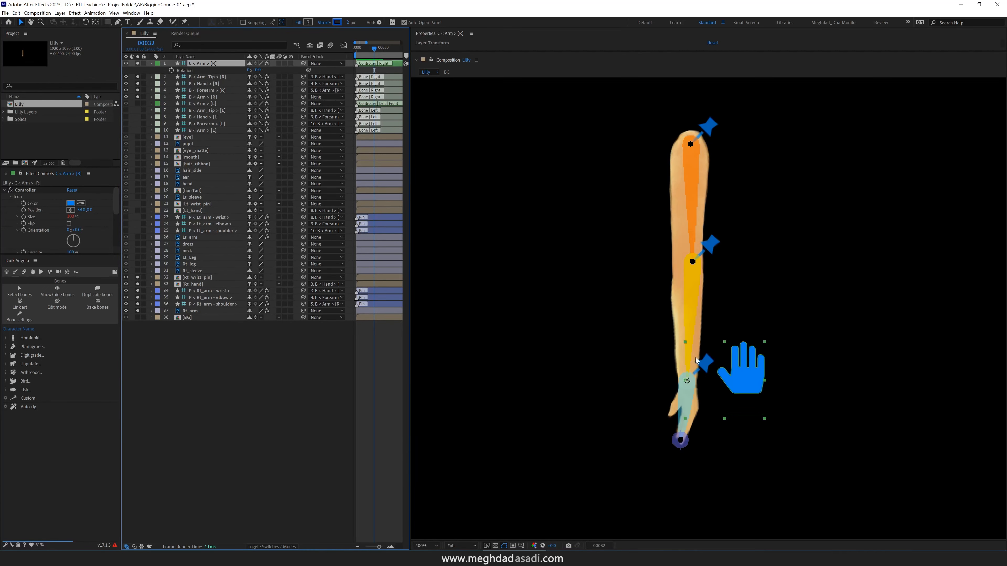
Keyframe the right arm controller's position near the start and raise it at frame 32 to bend the elbow.
key("p")
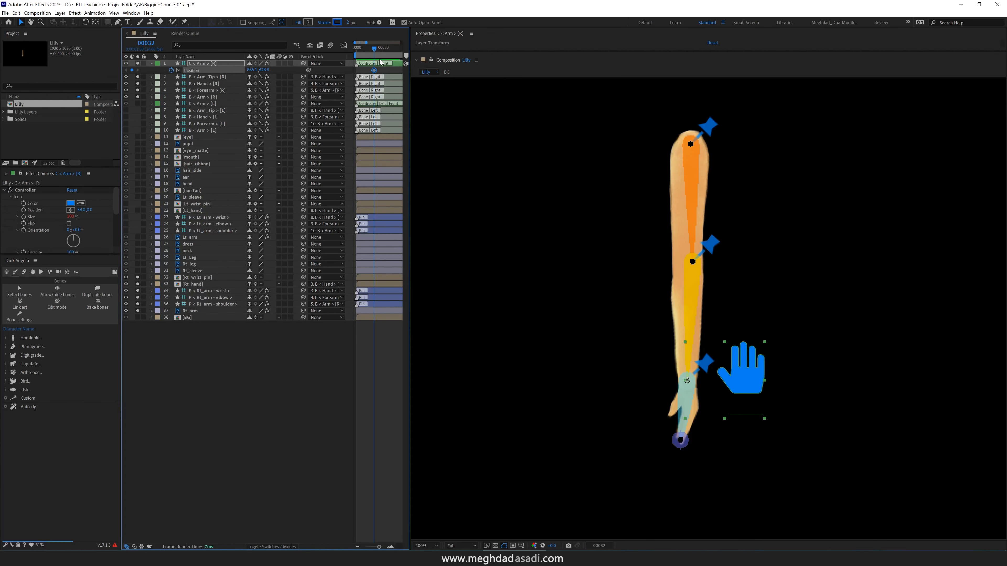
left_click_drag(374, 70, 359, 70)
left_click_drag(262, 70, 215, 76)
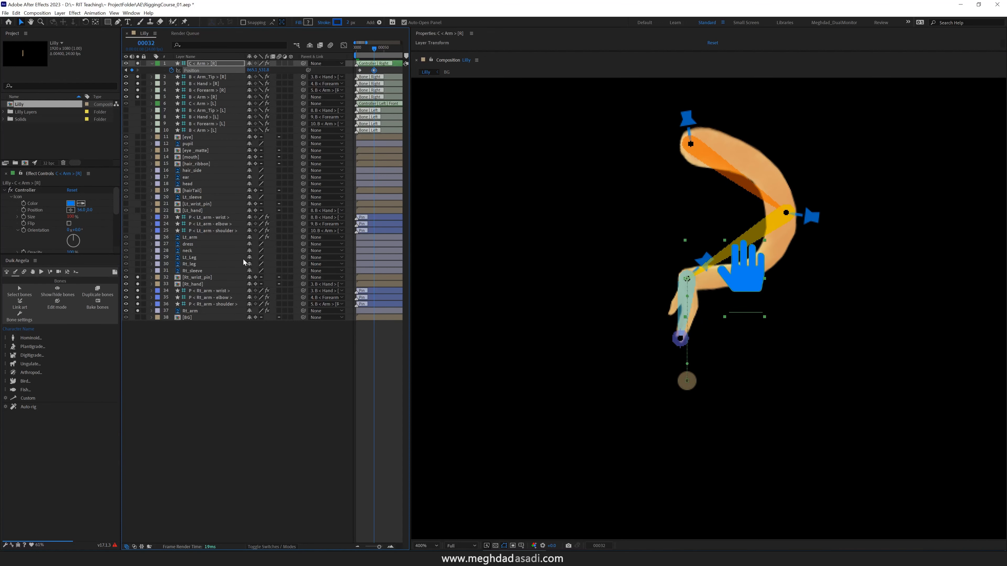
Place a puppet starch pin at the elbow of the Rt_arm mesh and collapse the layer's properties.
left_click(167, 311)
left_click(152, 311)
left_click(194, 379)
left_click(185, 22)
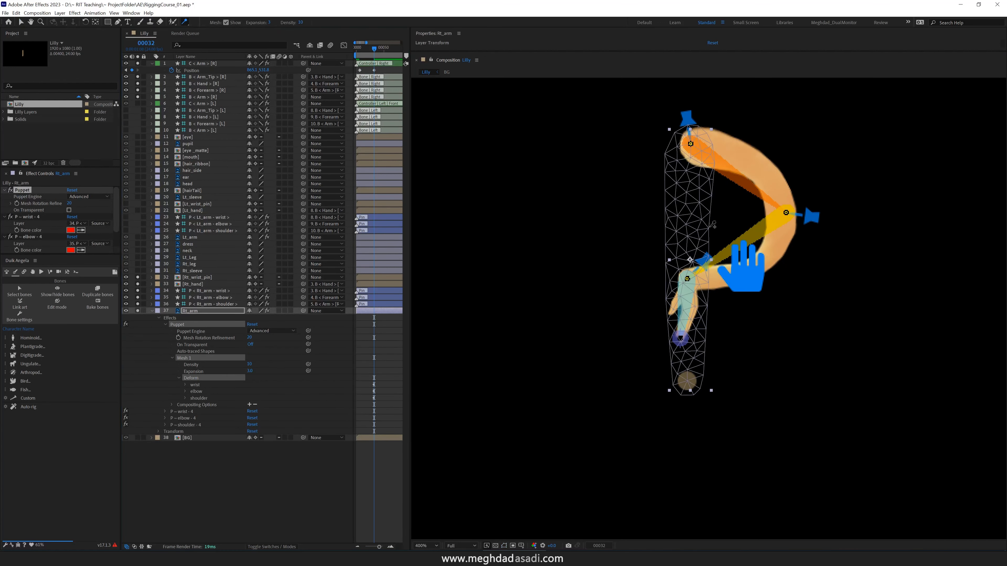
left_click(717, 278)
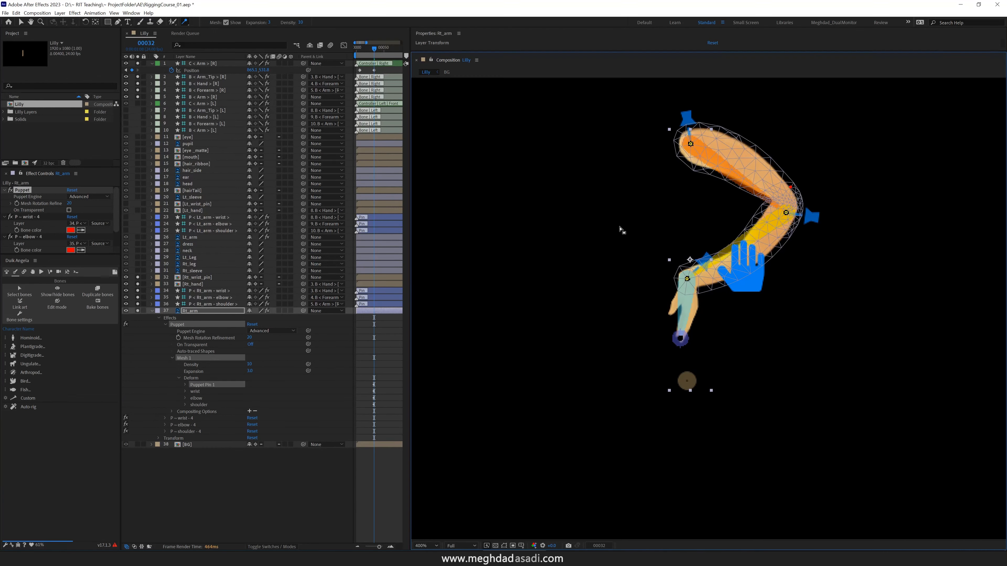
left_click(151, 311)
Return to frame 0 and delete both position keyframes of the right arm controller.
left_click(361, 53)
left_click_drag(361, 53, 355, 53)
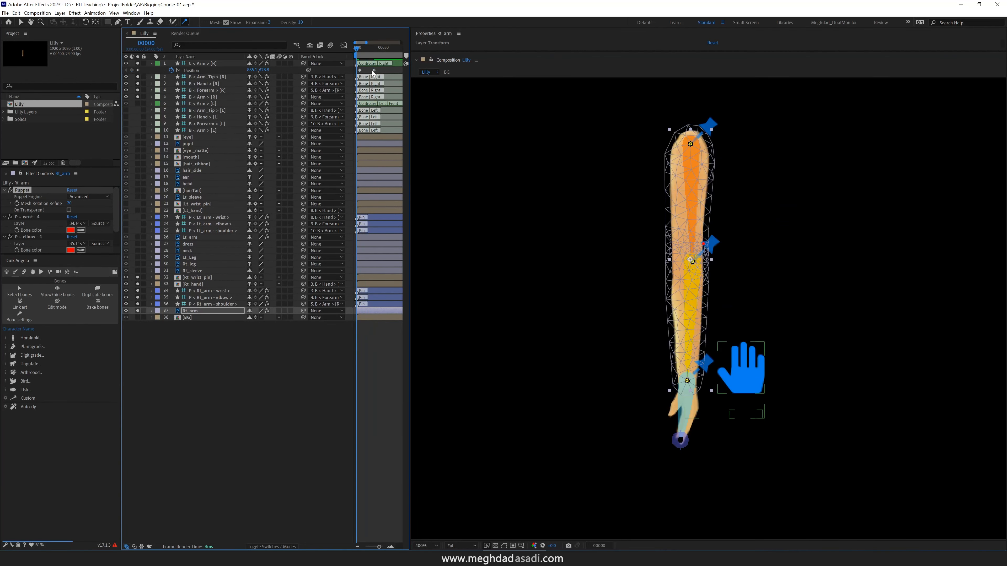
left_click(374, 70)
key("Delete")
left_click(360, 71)
key("Delete")
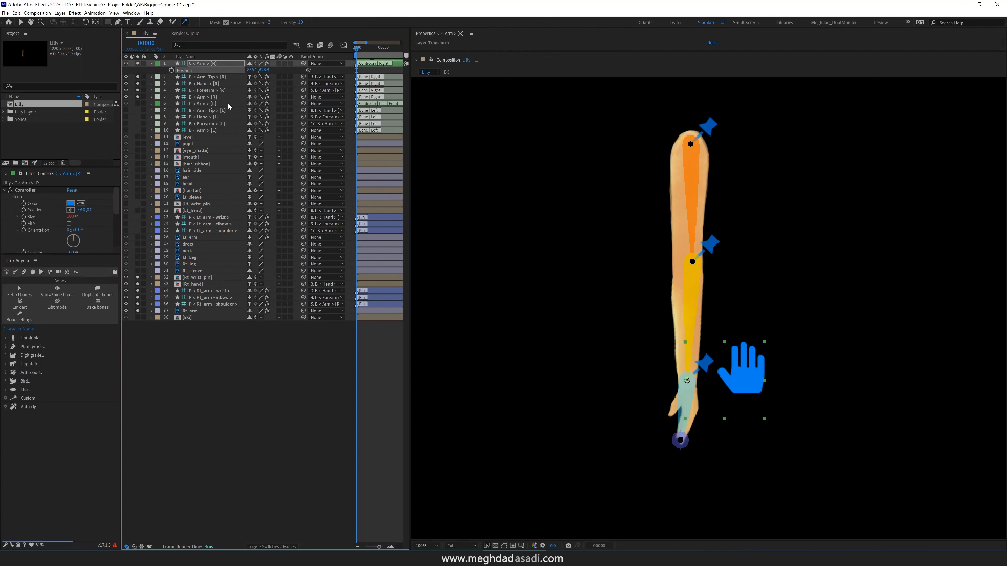
Hide the four right arm bone layers and the three Rt_arm pin layers.
left_click(207, 98)
left_click(198, 78, "shift")
left_click(126, 77)
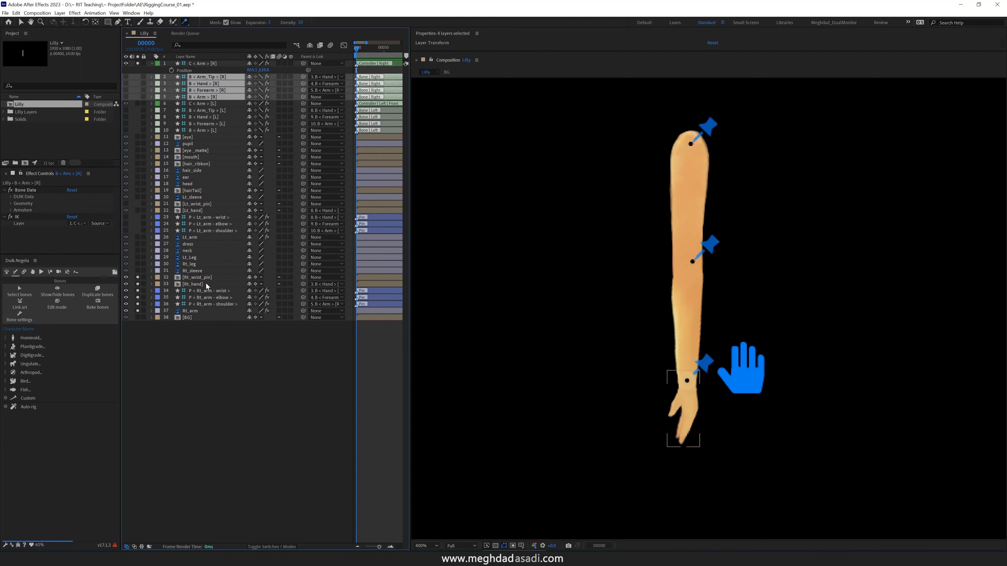
left_click(201, 304)
left_click(196, 291, "shift")
left_click(127, 290)
Hide the Rt_wrist_pin layer, return to the Selection tool and save the project.
left_click(194, 285)
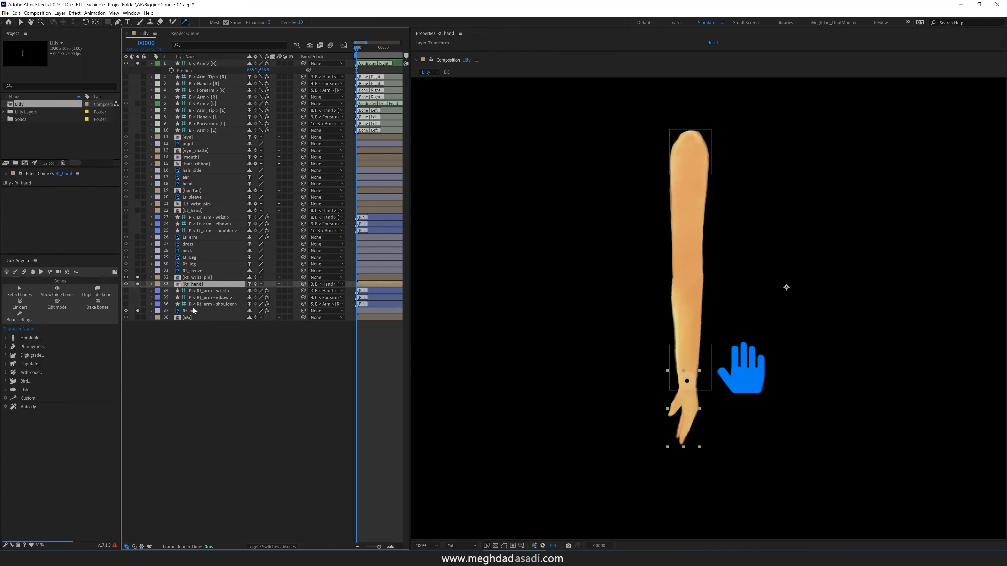
left_click(197, 277)
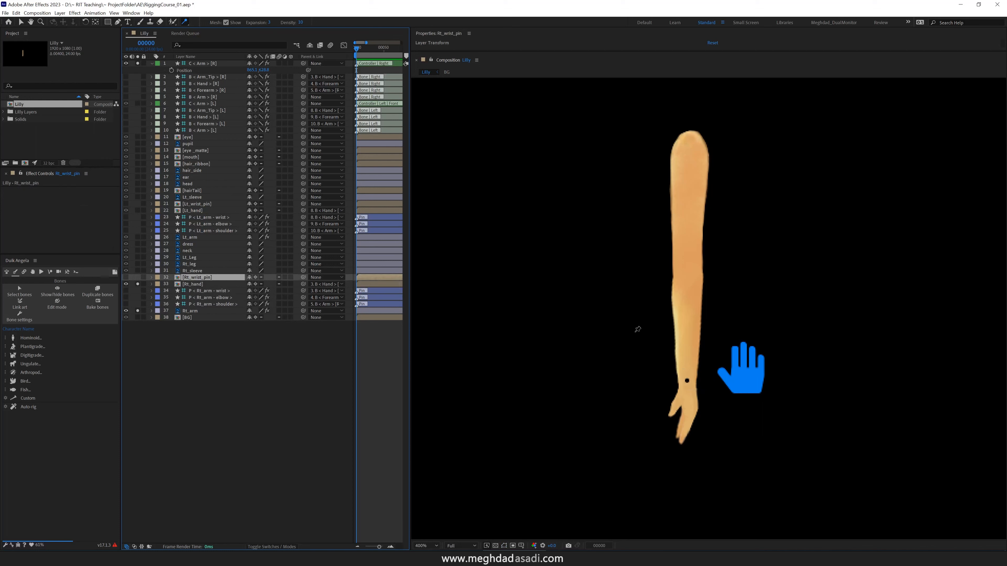
key("v")
key("ctrl+s")
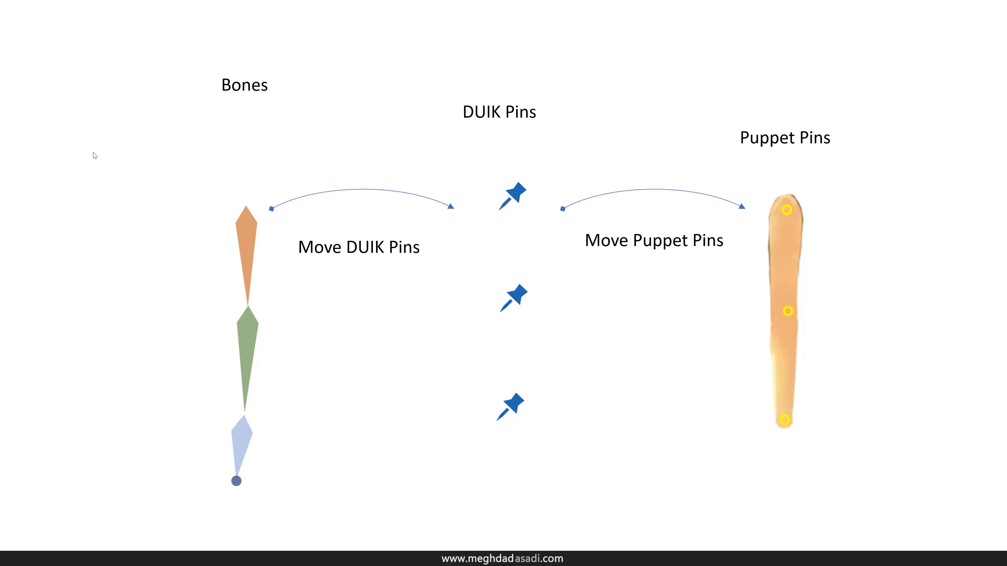
left_click(315, 434)
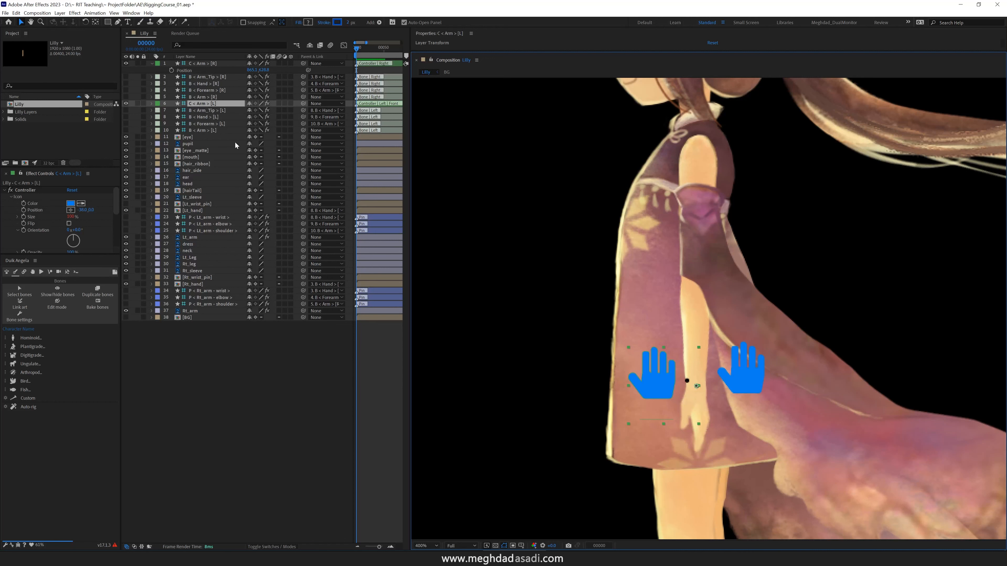
Reveal the left arm controller's position and rotation, try moving and rotating it, and reset its rotation to 0.
key("r")
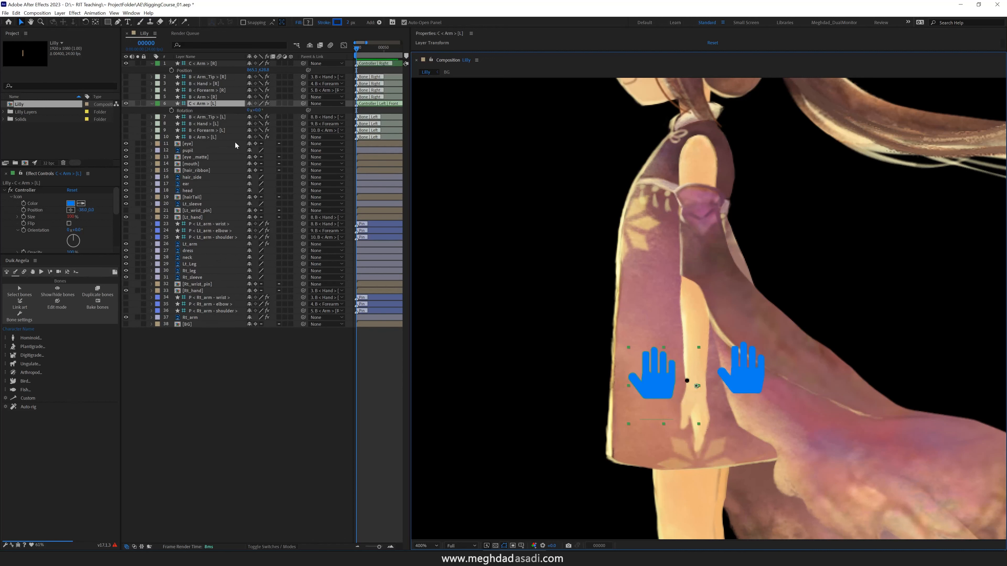
key("shift+p")
mouse_move(258, 117)
left_mouse_down()
mouse_move(297, 117)
mouse_move(237, 119)
mouse_move(251, 110)
mouse_move(239, 109)
mouse_move(270, 115)
left_mouse_up()
key("ctrl+z")
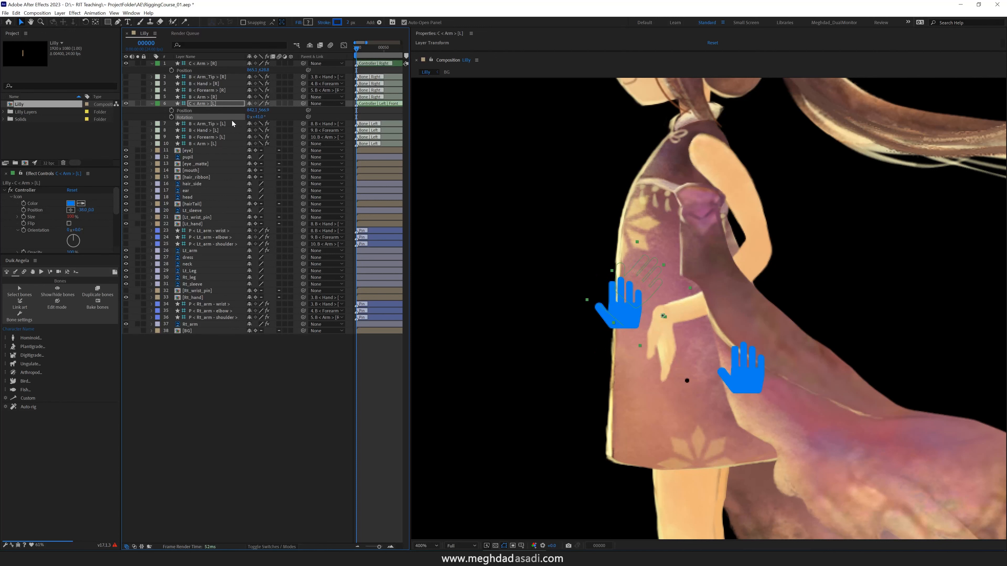
left_click(258, 116)
key("Return")
key("slash")
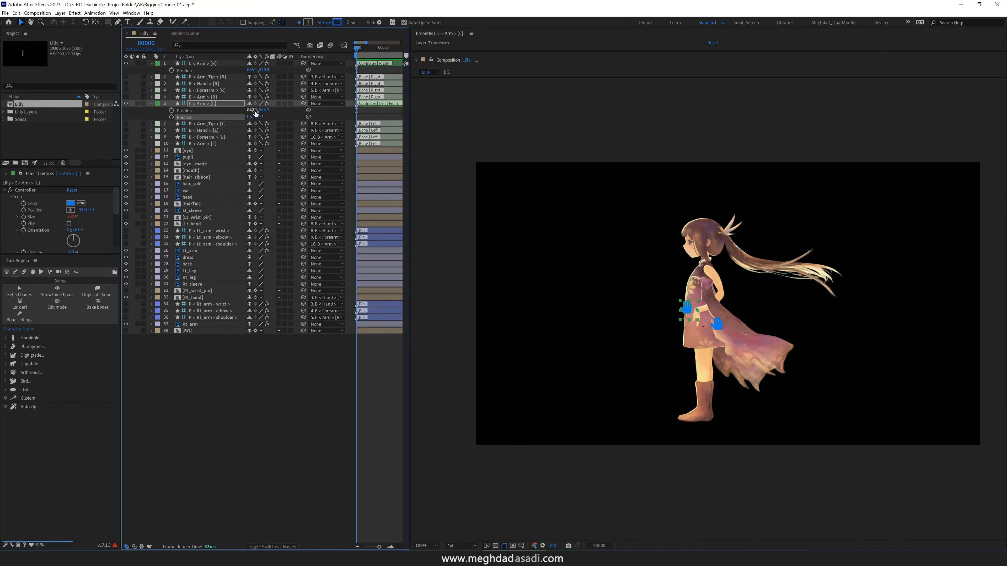
Try to reset the left arm controller by setting its position to 0, 0.
left_click(256, 110)
type("0")
key("Tab")
type("0")
key("Return")
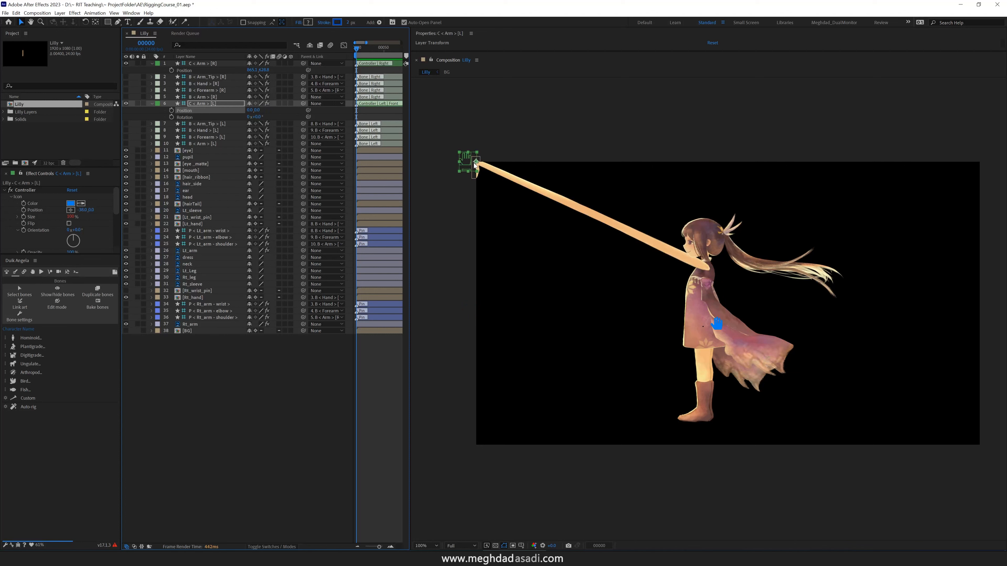
Undo the position reset and the earlier move of the left arm controller.
key("ctrl+z")
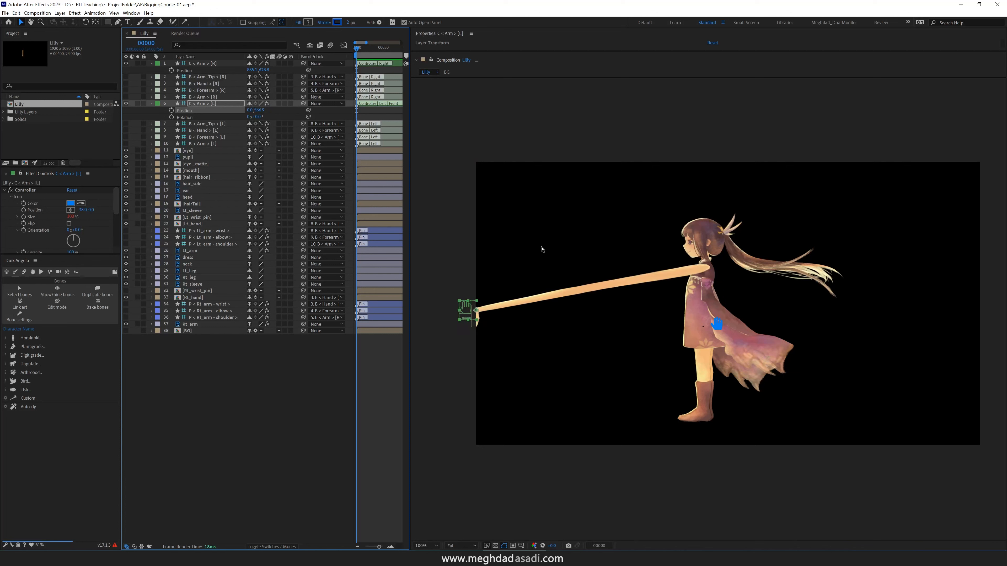
key("ctrl+z")
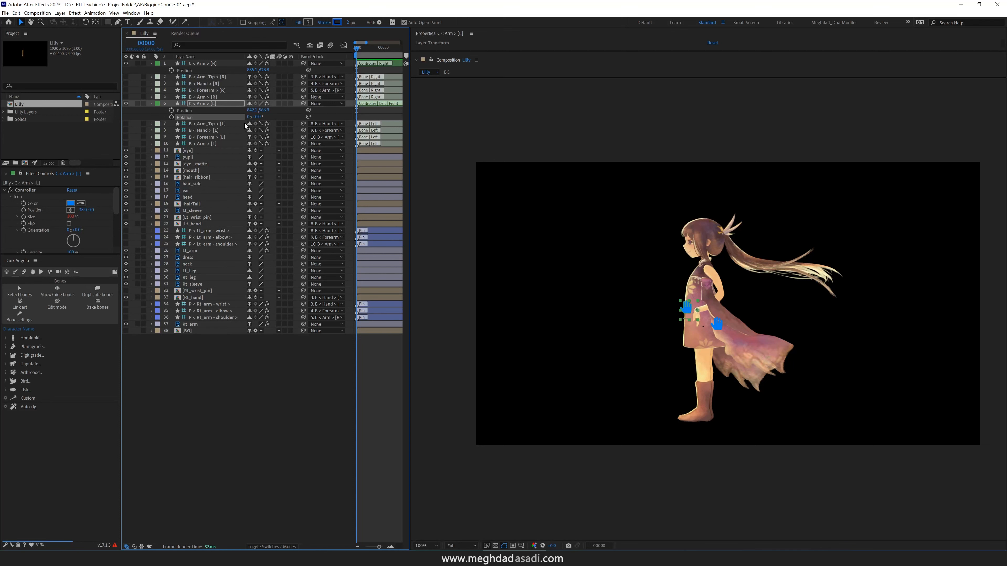
key("ctrl+z")
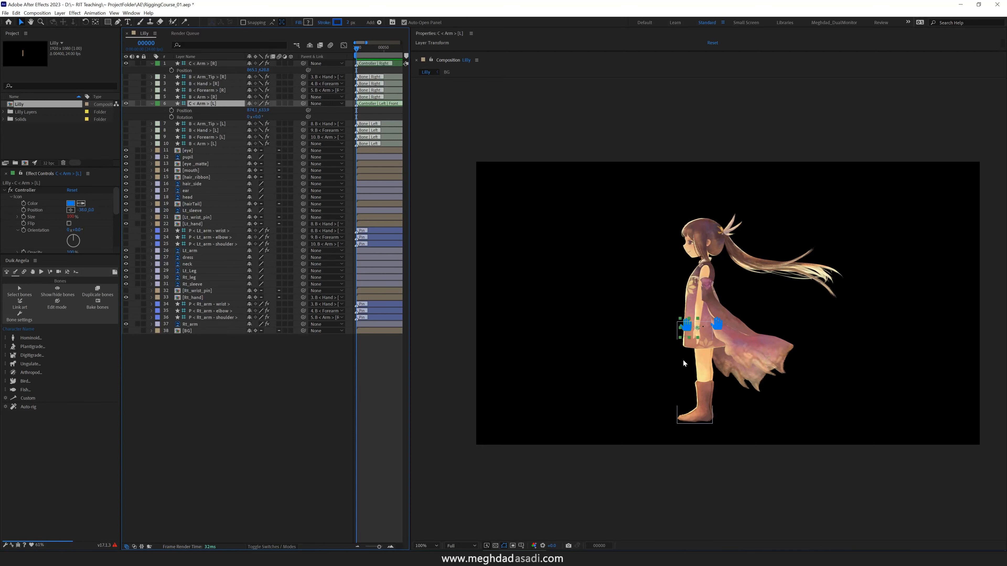
Add a Duik zero to the left arm controller.
scroll(683, 359, "up", 2)
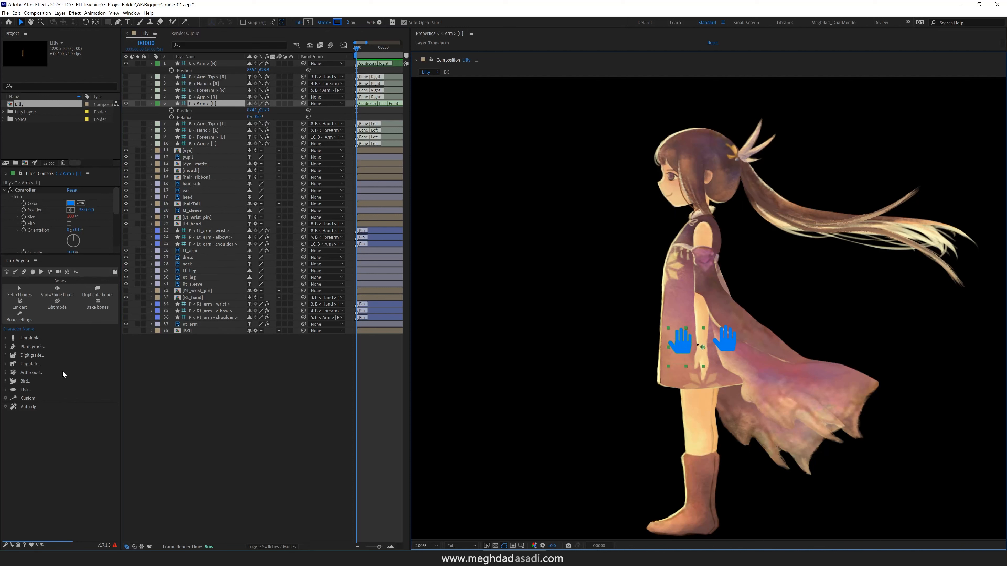
left_click(24, 272)
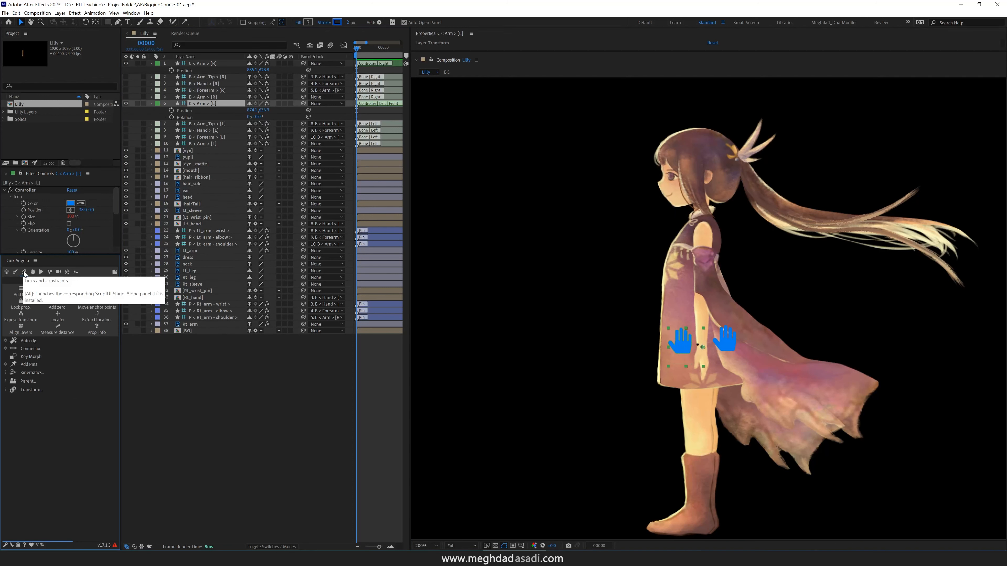
left_click(57, 305)
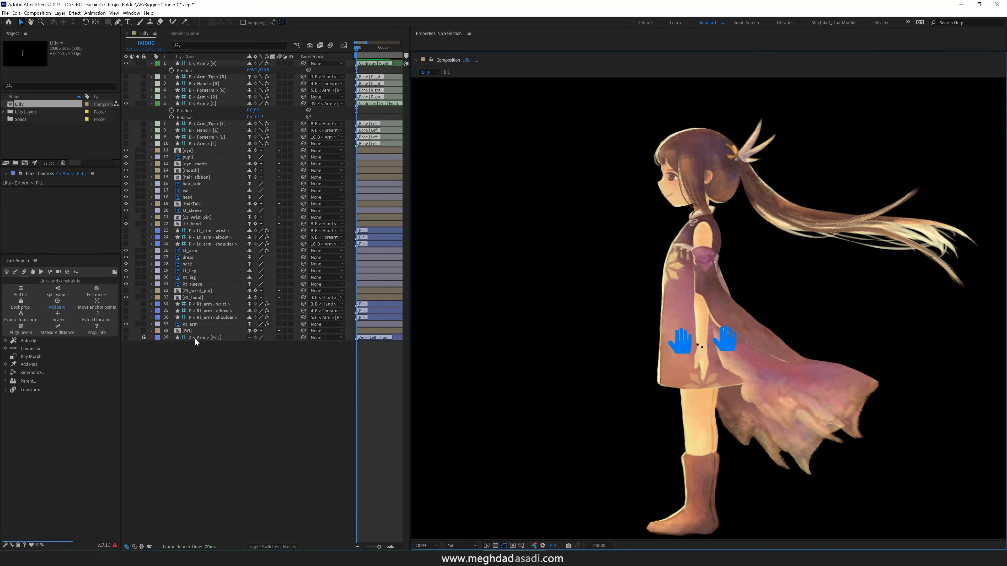
Test the left arm controller by shifting its position away from the body, and restore it to 0, 0.
left_click(223, 104)
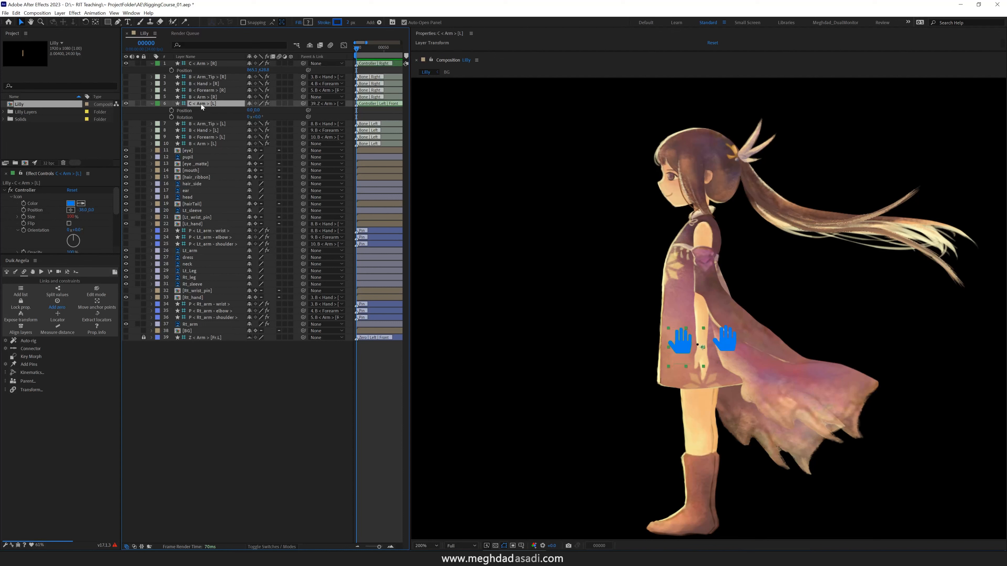
left_click_drag(257, 110, 244, 113)
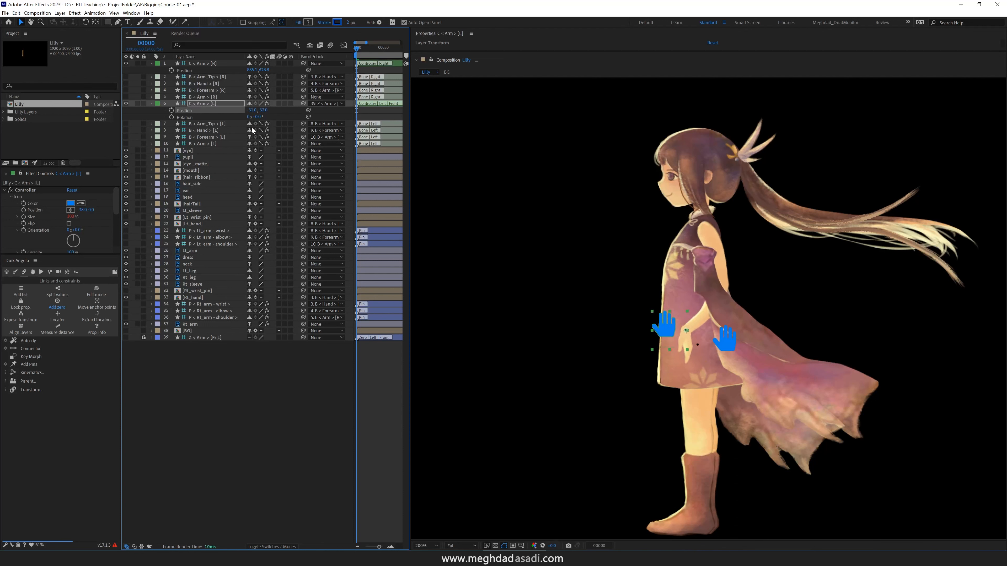
left_click(251, 111)
key("ctrl+z")
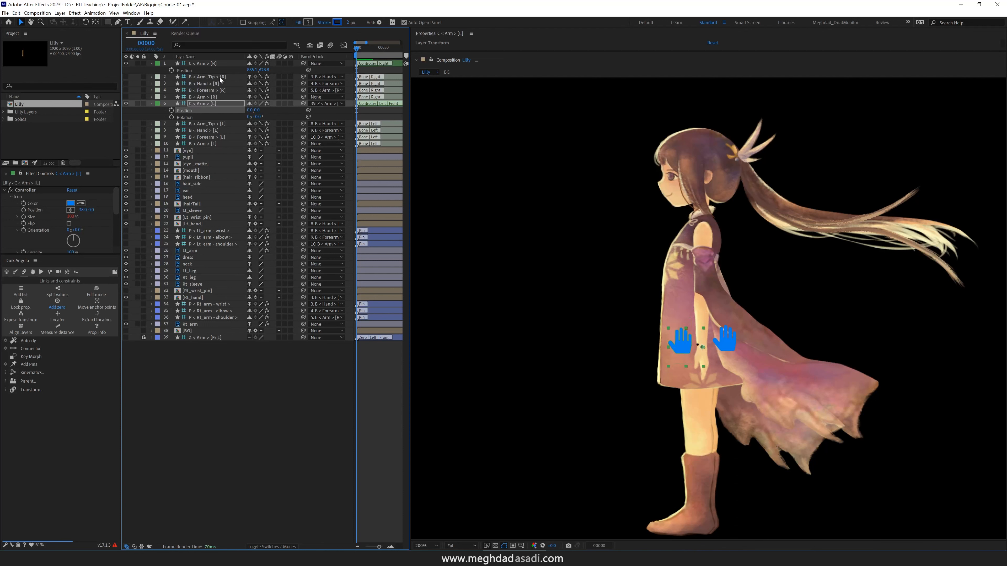
Add a Duik zero to the right arm controller, and test it by shifting its vertical position and restoring it to 0.
left_click(206, 64)
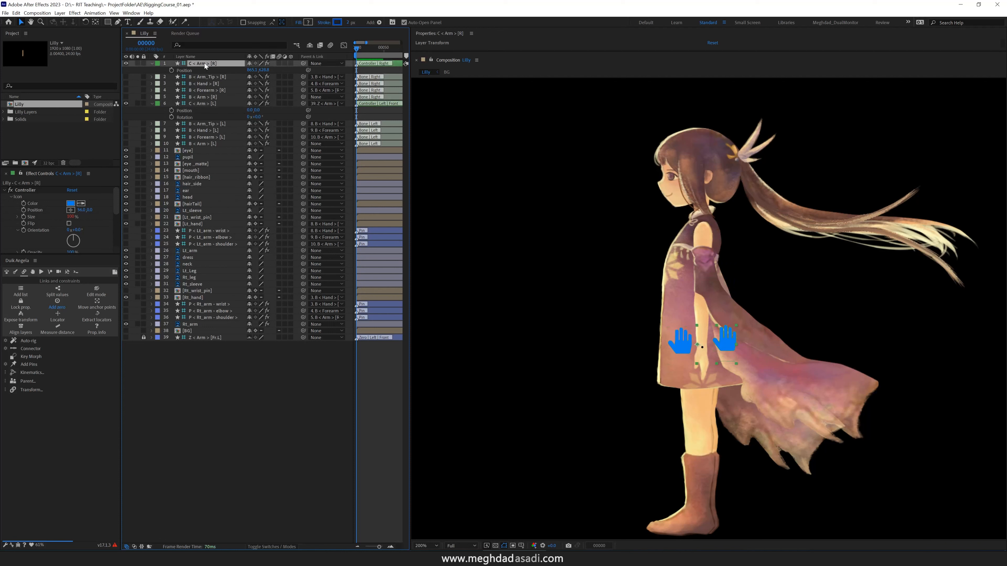
left_click(58, 305)
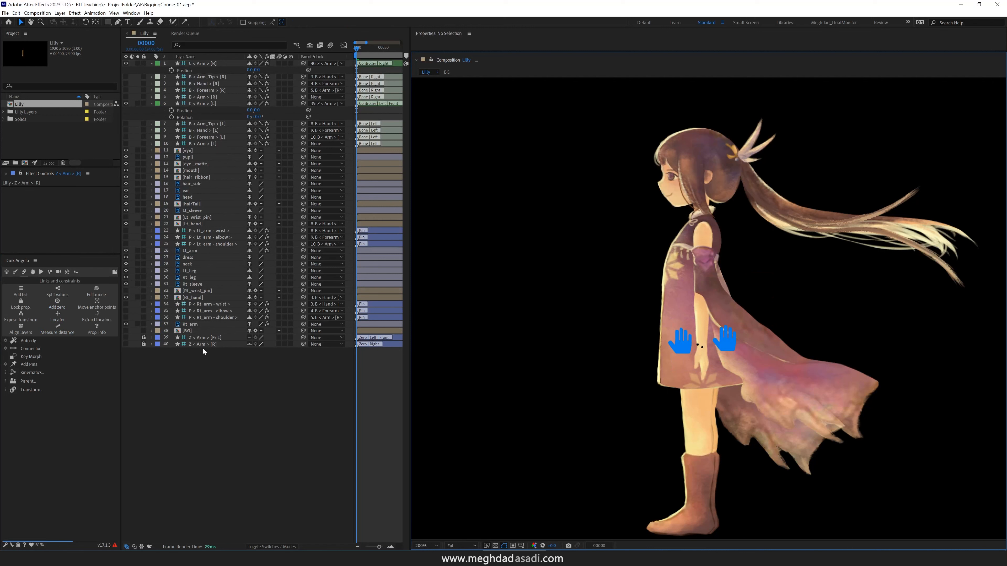
left_click(217, 64)
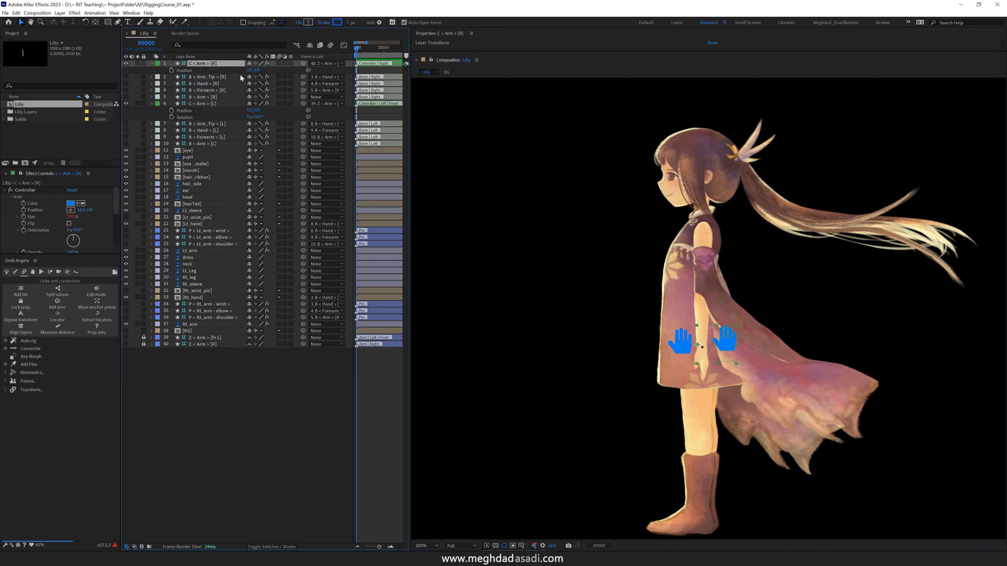
left_click_drag(256, 70, 243, 74)
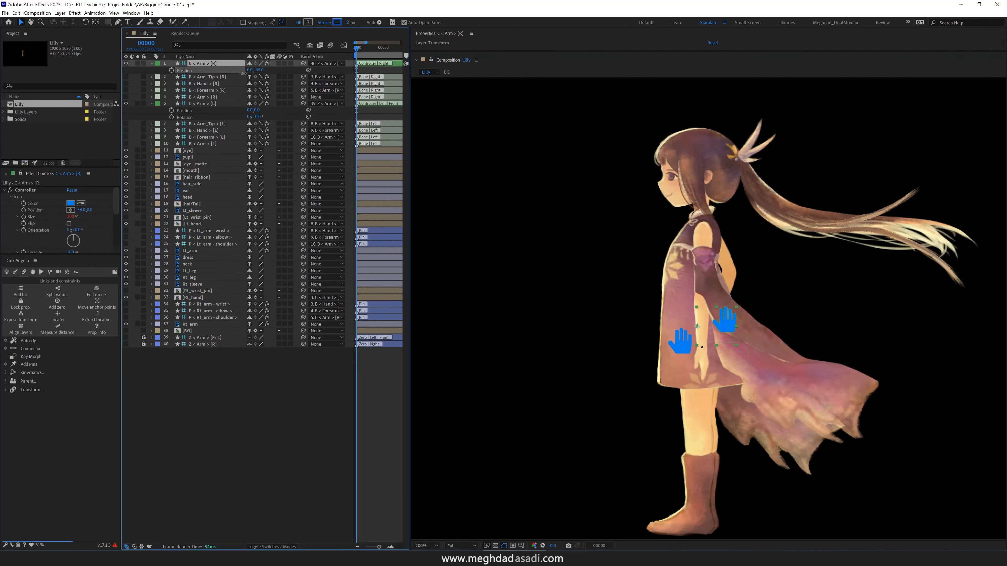
left_click(260, 70)
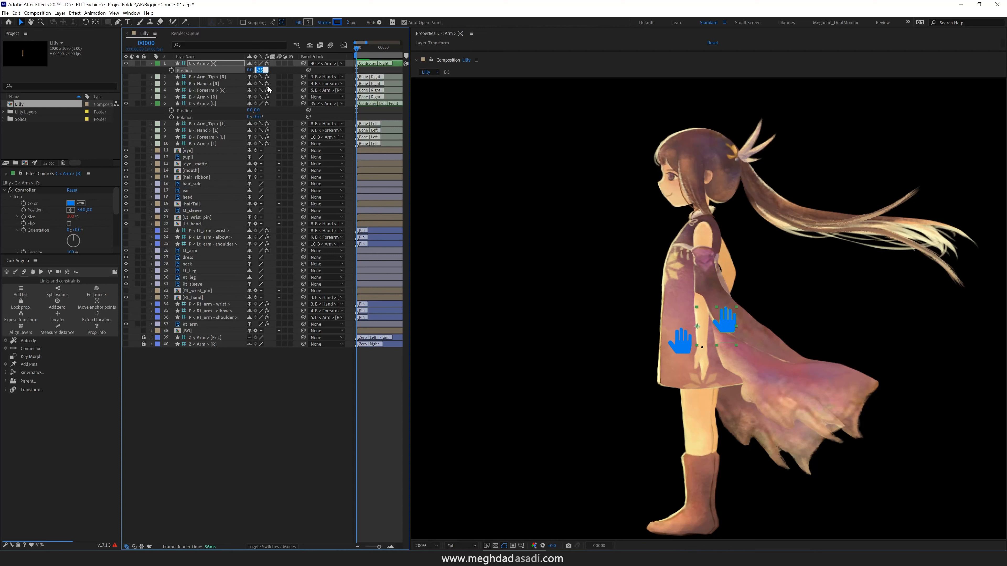
type("0")
key("Return")
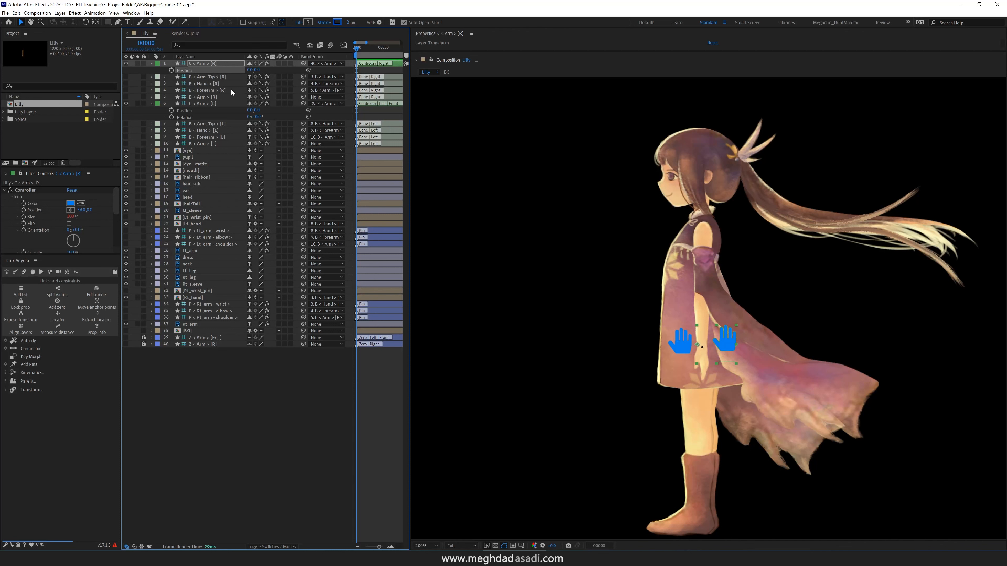
key("u")
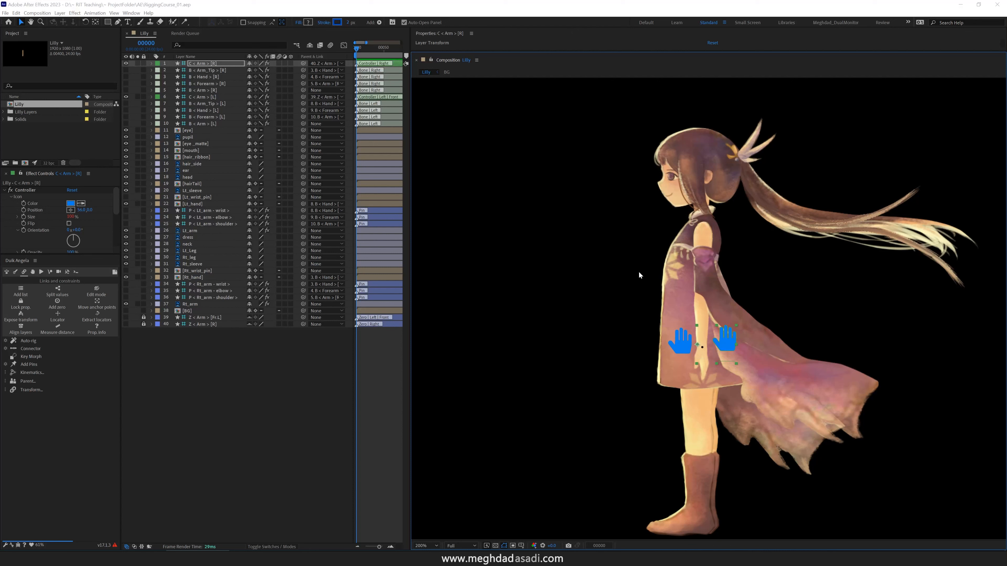
Mark the forearm, hand and arm-tip bones of both arms as shy and hide all shy layers.
left_click(210, 117)
left_click(206, 104, "shift")
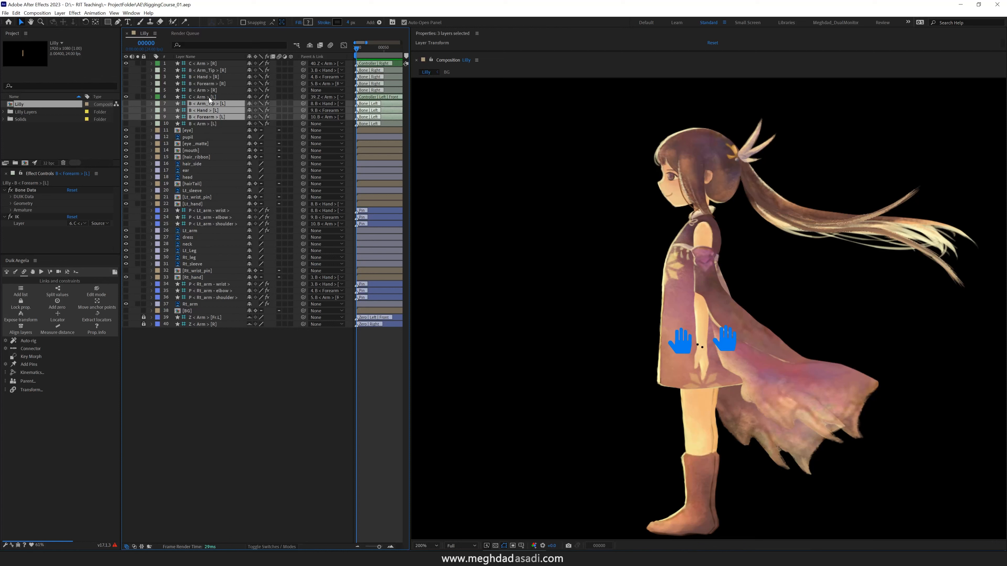
left_click(207, 83, "ctrl")
left_click(208, 77, "ctrl")
left_click(210, 71, "ctrl")
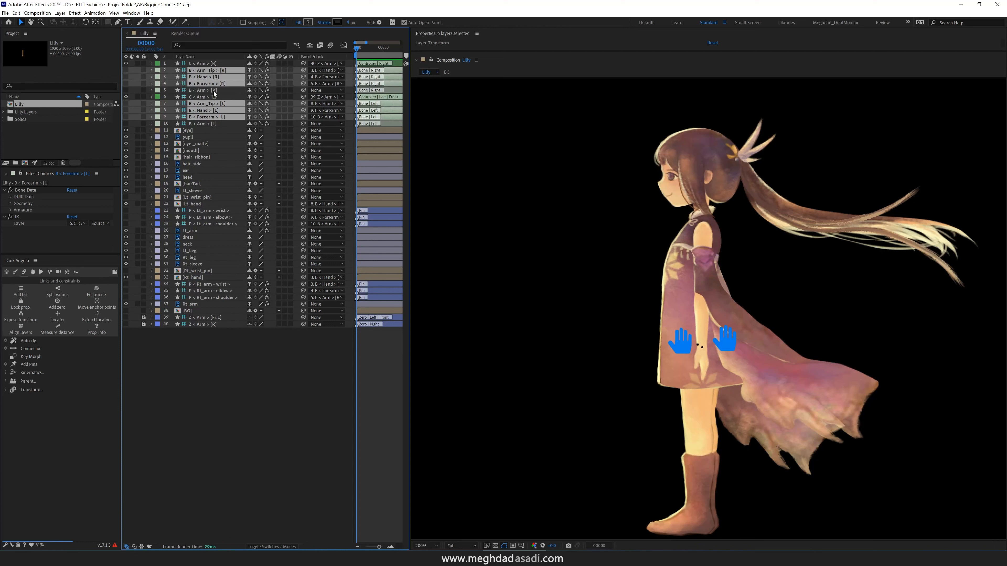
left_click(249, 70)
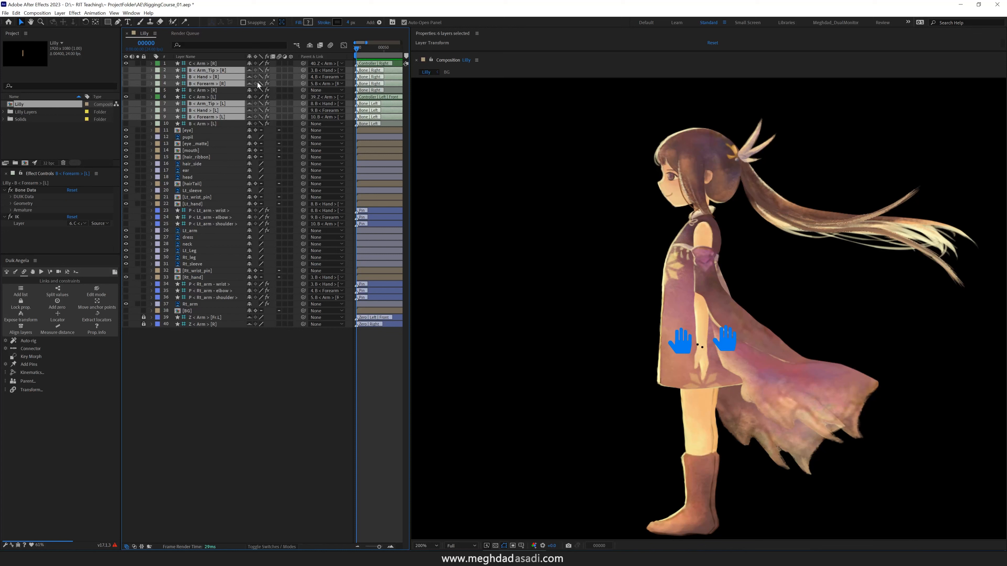
left_click(310, 46)
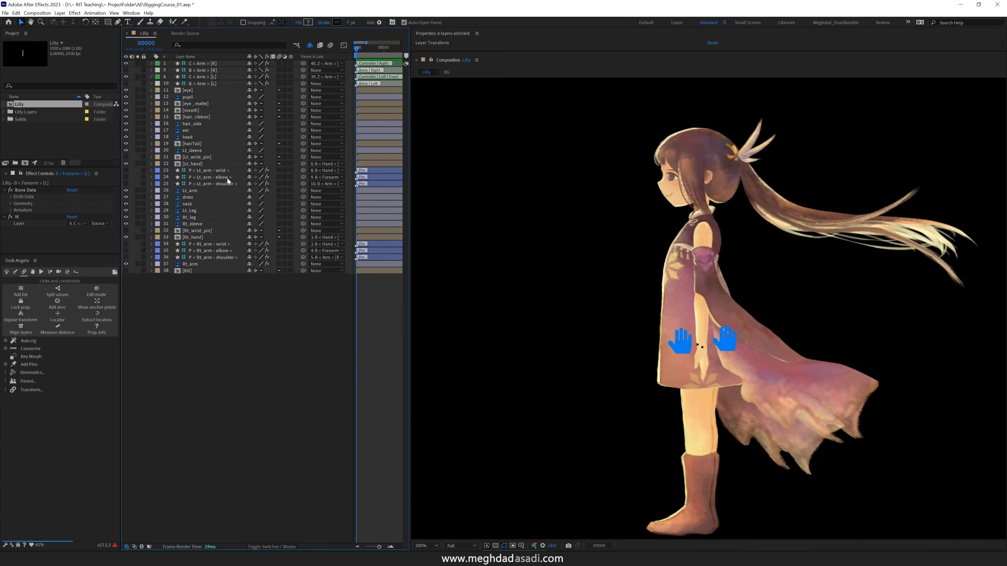
Hide the wrist, elbow and shoulder pin layers of both arms by marking them as shy.
left_click(218, 257)
left_click(217, 244, "shift")
left_click(228, 183, "ctrl")
left_click(228, 177, "ctrl")
left_click(229, 170, "ctrl")
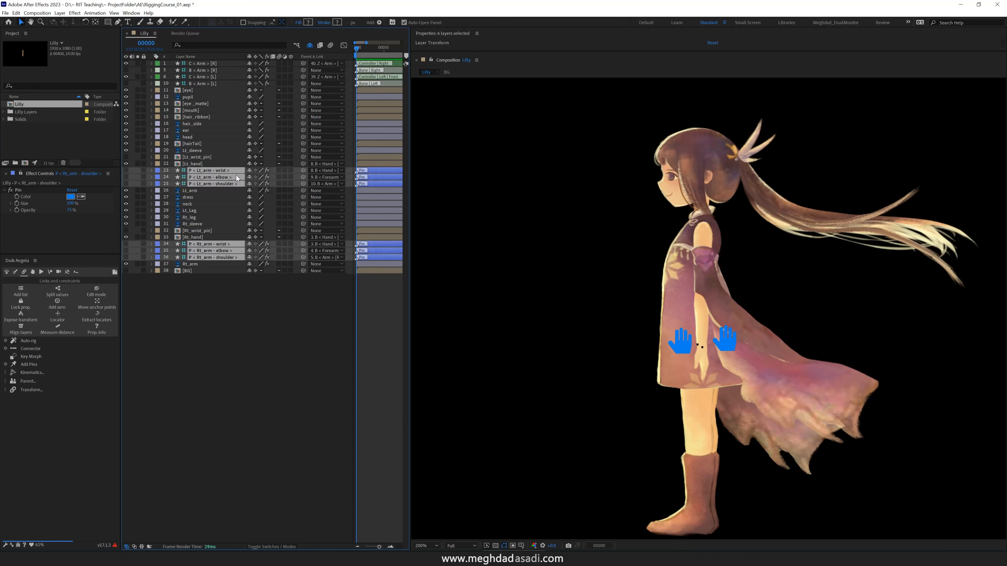
left_click(249, 172)
Mark the Rt_arm and Lt_arm artwork layers as shy.
left_click(198, 192)
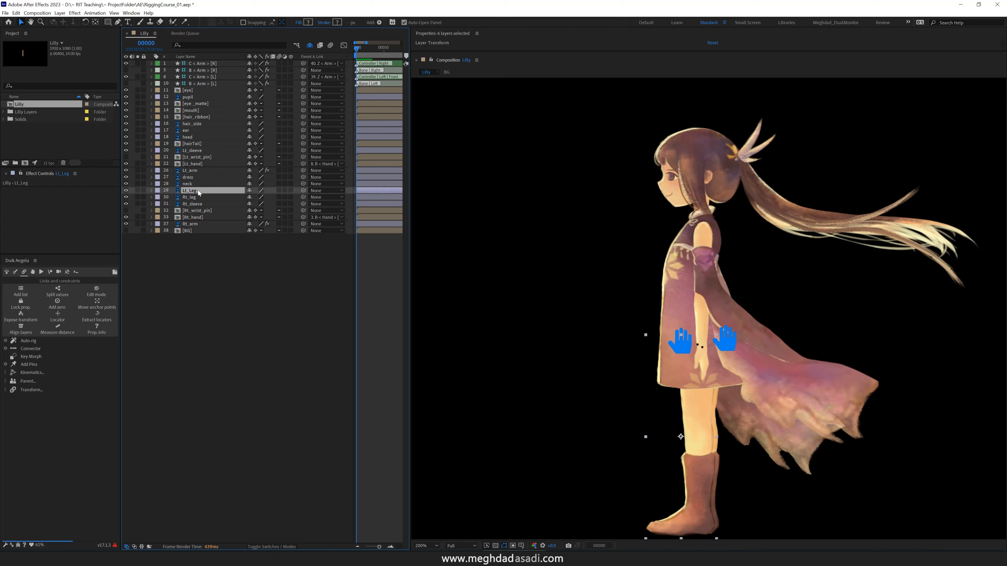
left_click(201, 224)
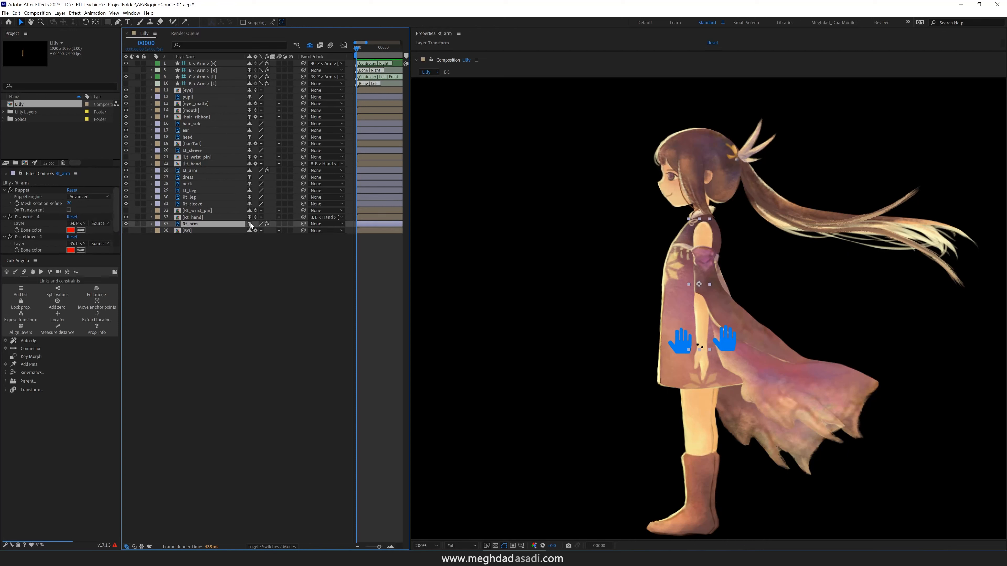
left_click(248, 224)
left_click(214, 171)
left_click(249, 170)
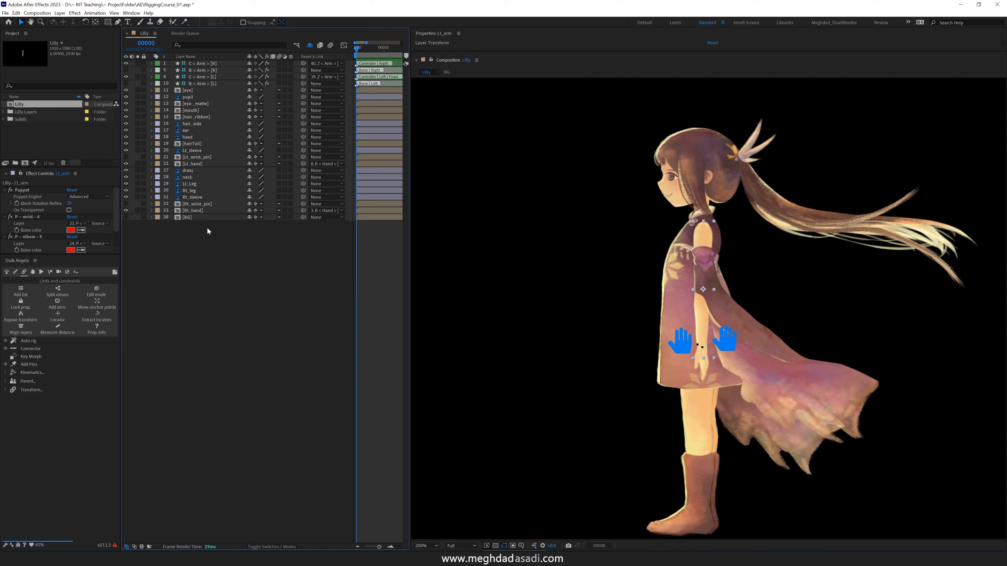
Solo the Lt_Leg layer so that only the left leg is displayed.
left_click(200, 185)
left_click(138, 184)
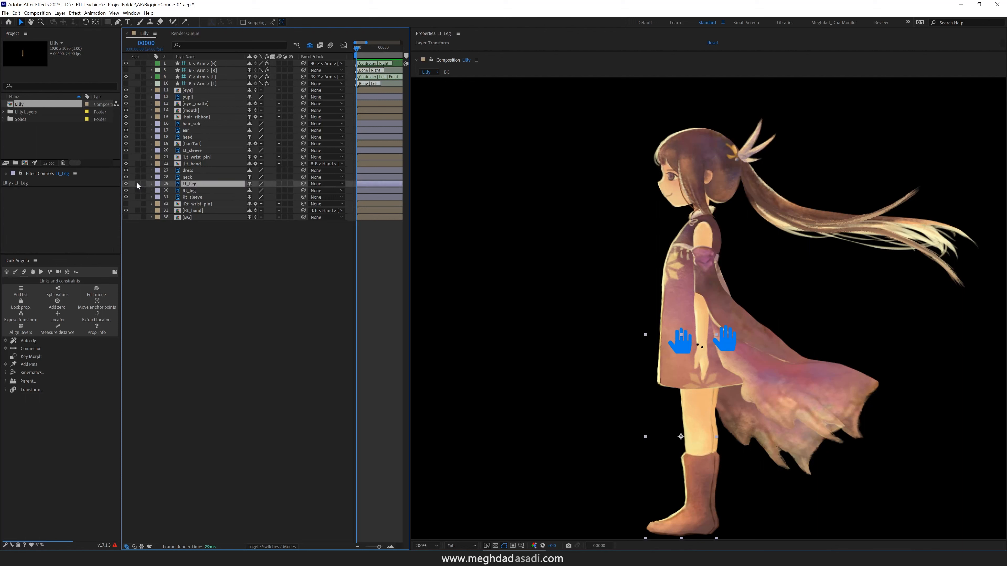
left_click_drag(573, 365, 571, 289)
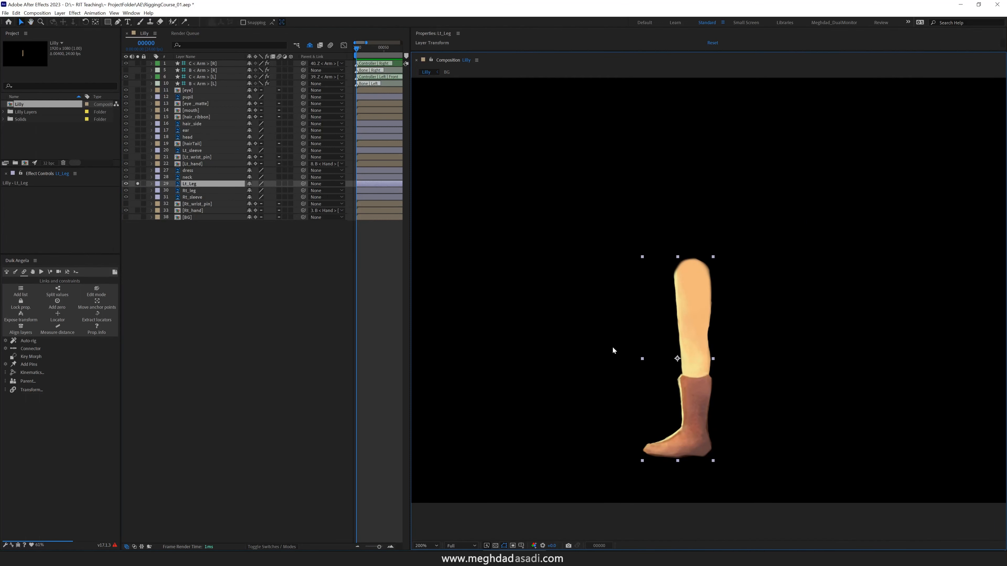
scroll(575, 342, "up", 2)
left_click_drag(578, 344, 581, 233)
key("v")
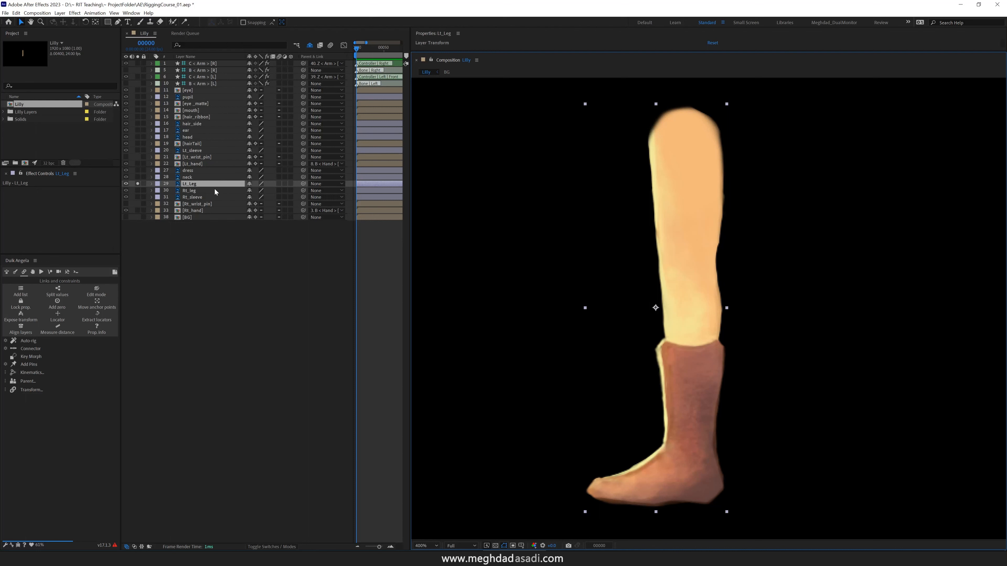
Place five puppet pins on the left leg at the hip, knee, ankle, ball of the foot and toe tip.
left_click(185, 22)
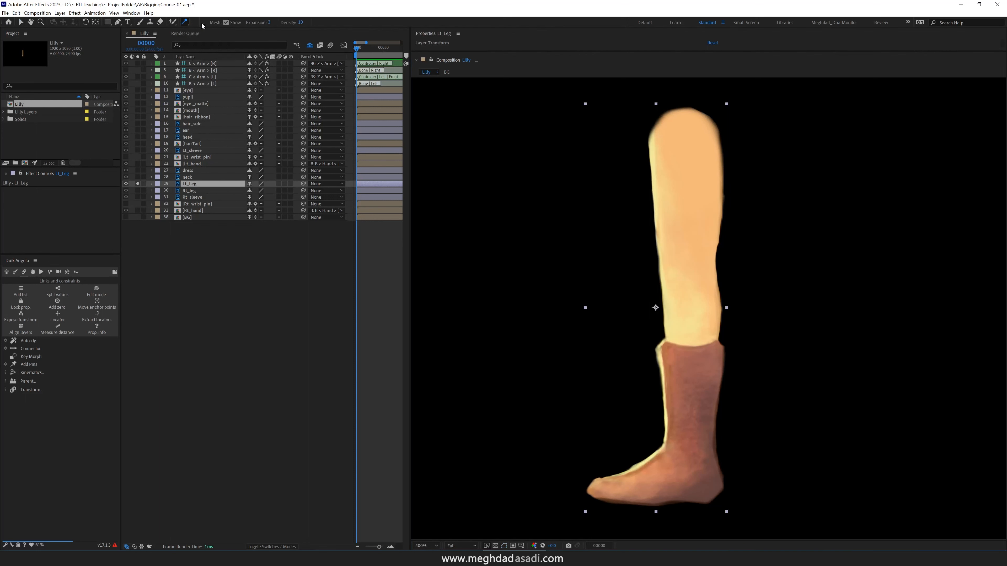
left_click(690, 120)
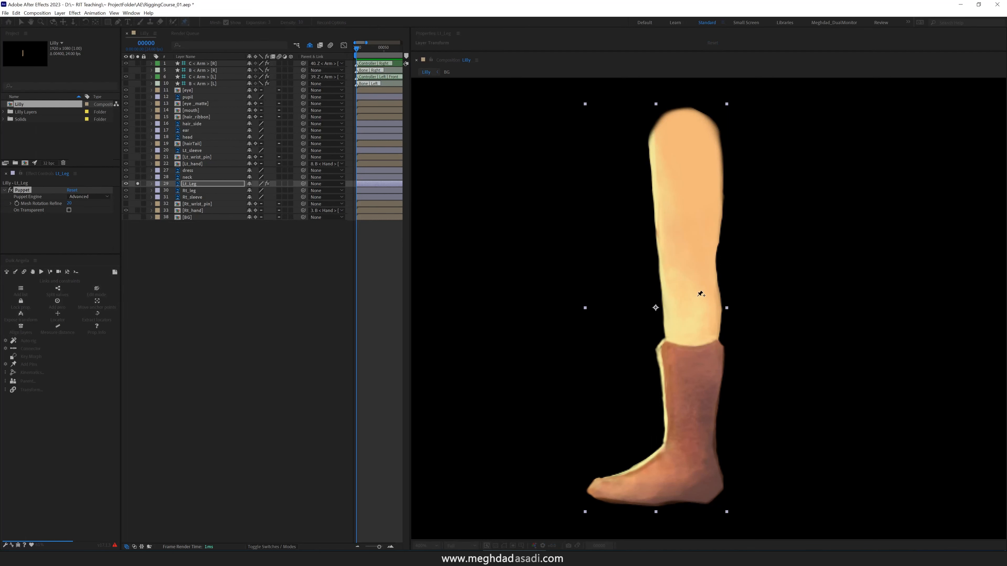
left_click(683, 304)
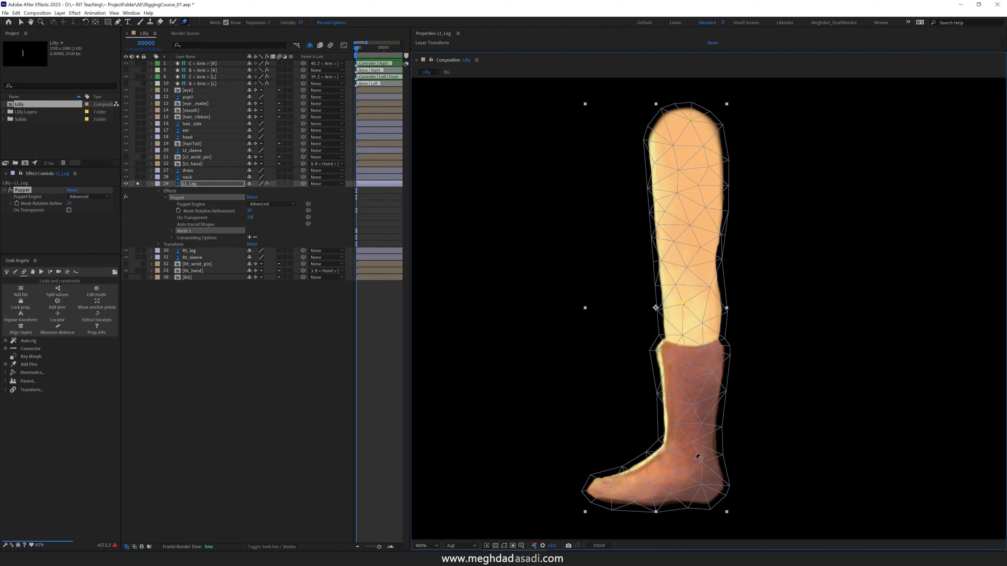
left_click(695, 462)
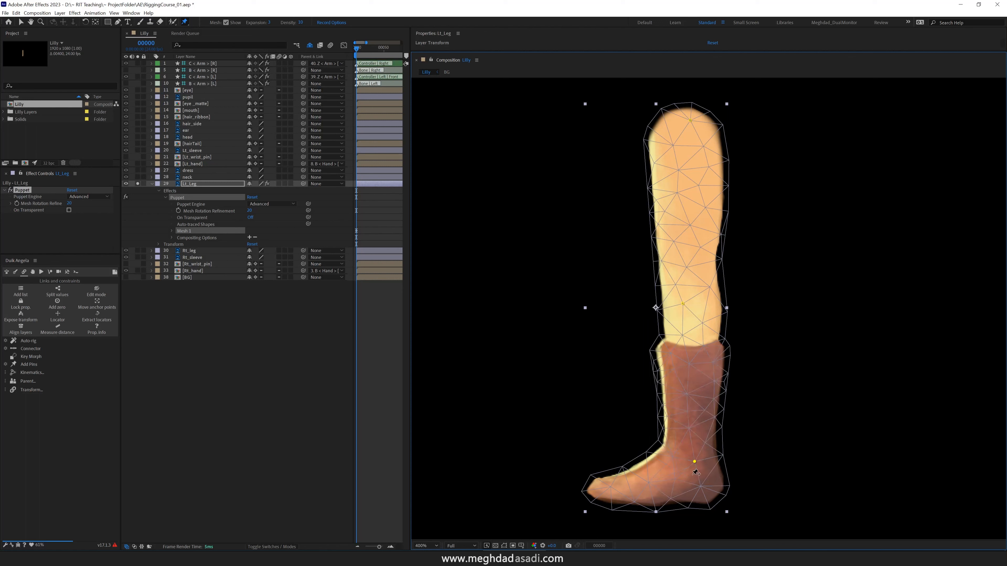
left_click(637, 503)
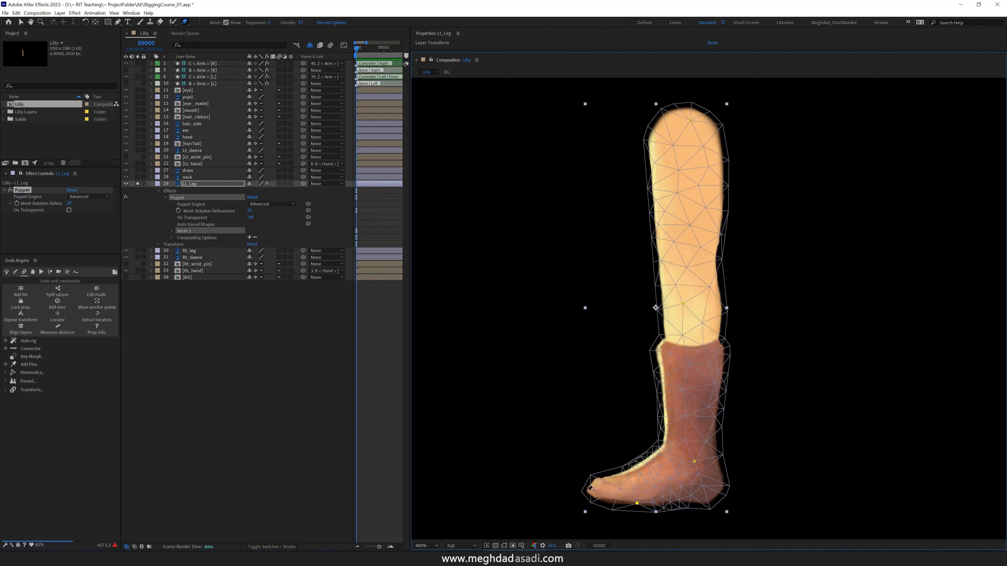
left_click(587, 490)
Expand the leg mesh's deform pins and rename the first two pins "hip" and "knee".
left_click(172, 231)
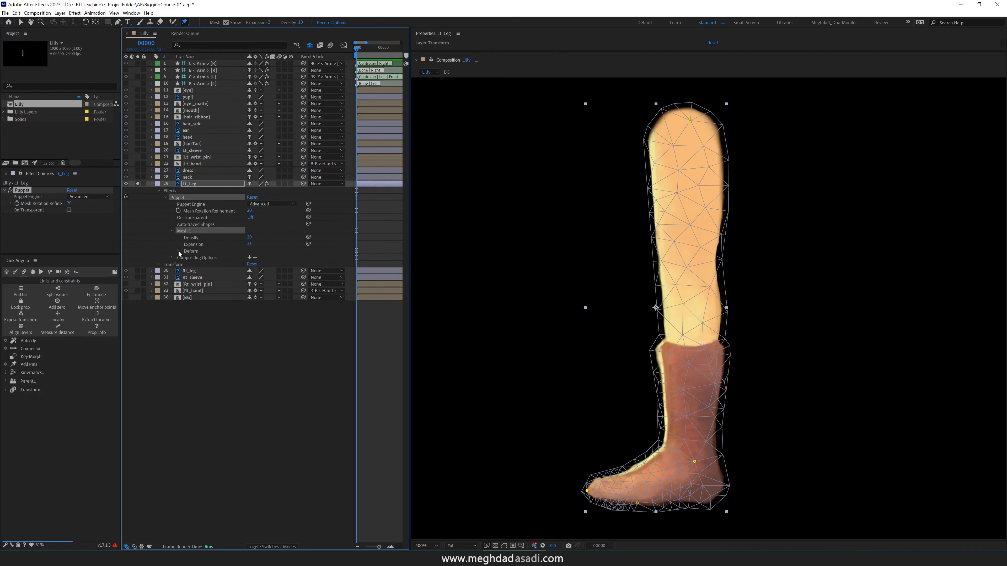
left_click(179, 251)
left_click(198, 285)
key("Return")
type("hip")
key("Return")
left_click(204, 278)
key("Return")
type("knee")
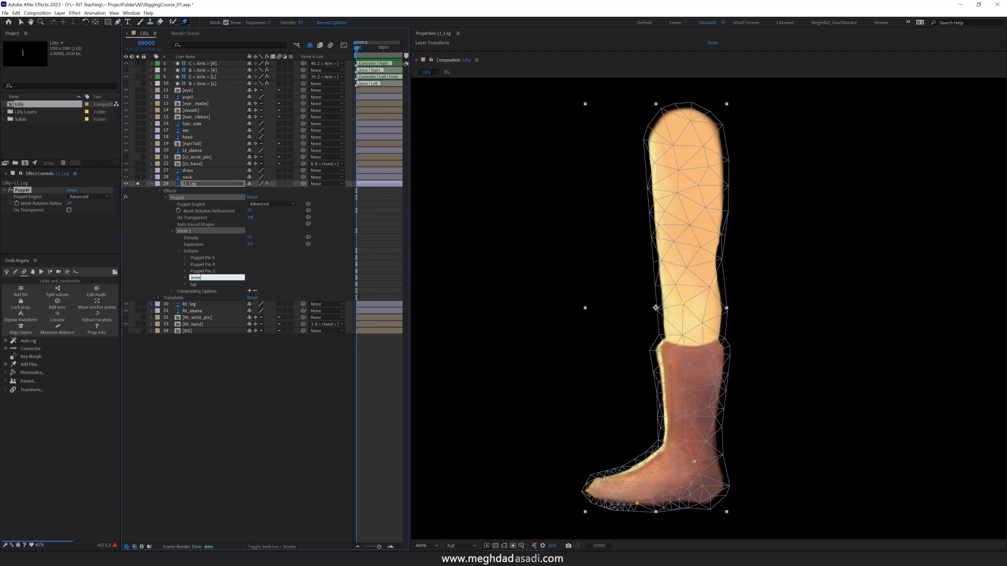
key("Return")
Rename the remaining three left-leg puppet pins "ankle", "ball" and "toe".
left_click(197, 272)
key("Return")
type("ankle")
key("Return")
left_click(202, 264)
key("Return")
type("ball")
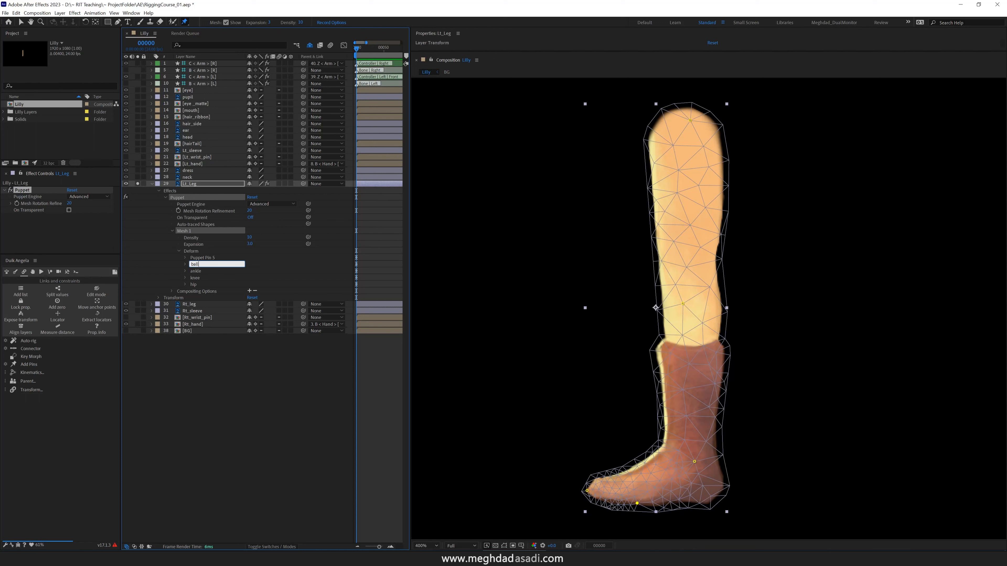
key("Return")
left_click(202, 258)
key("Return")
type("toe")
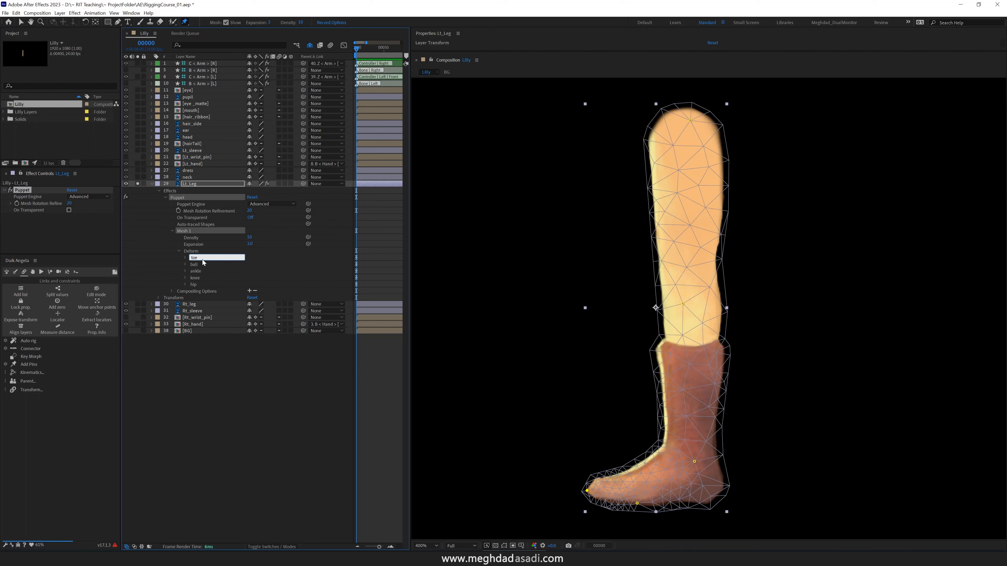
key("Return")
Add Duik pin layers for all five left-leg puppet pins, from toe to hip.
left_click(200, 283, "shift")
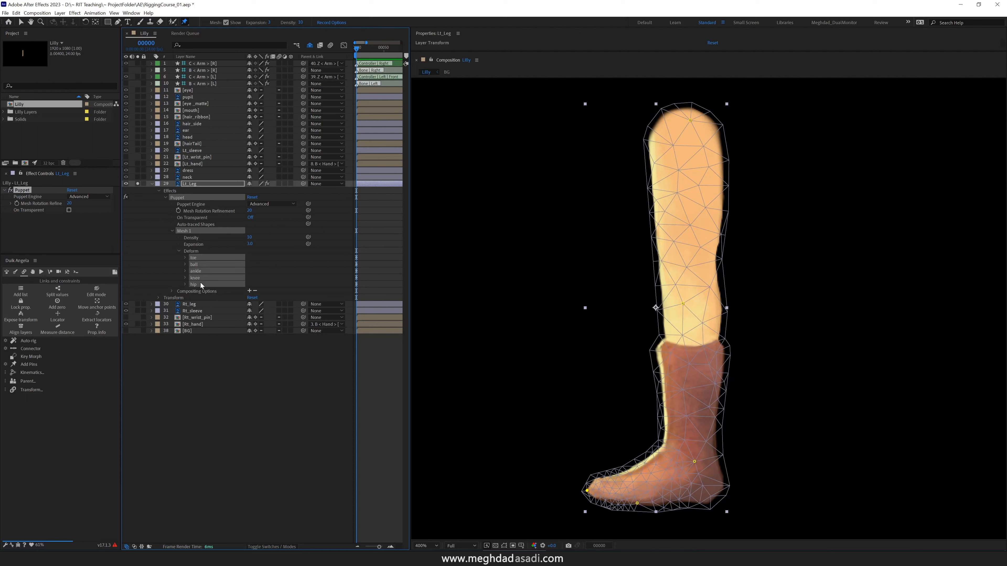
left_click(29, 365)
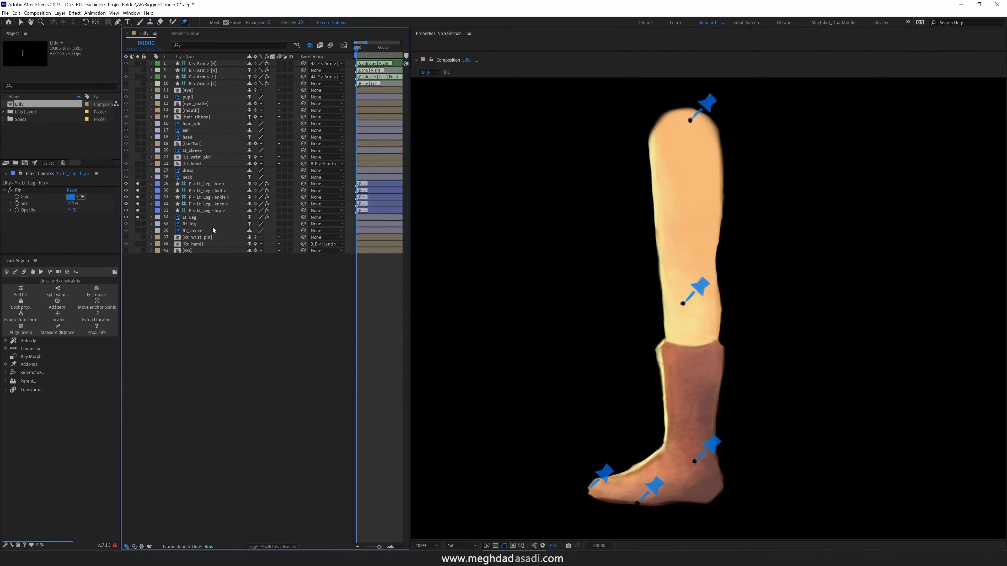
Try to add a Duik leg armature to the five left-leg pin layers, and undo it.
left_click(218, 211)
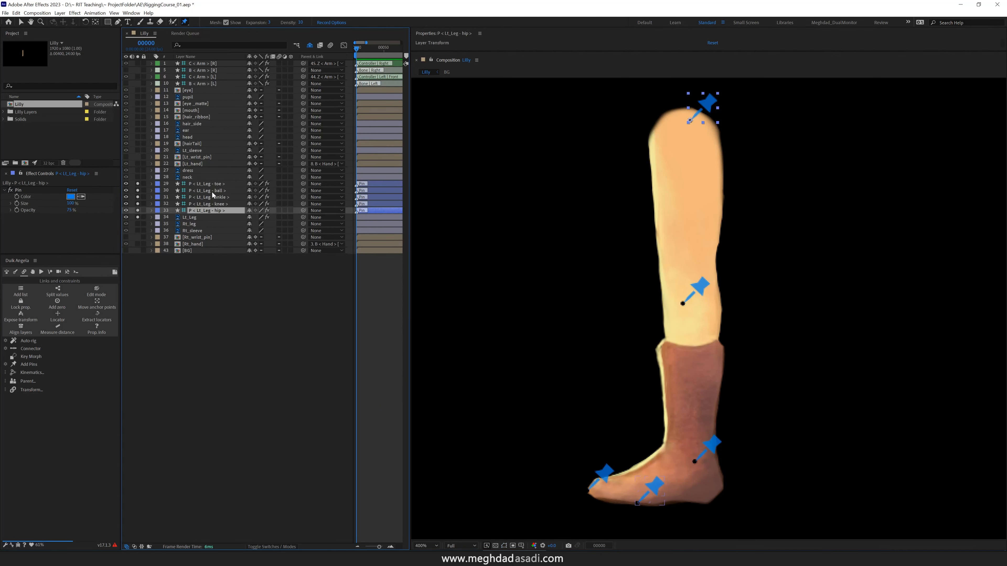
left_click(218, 185, "shift")
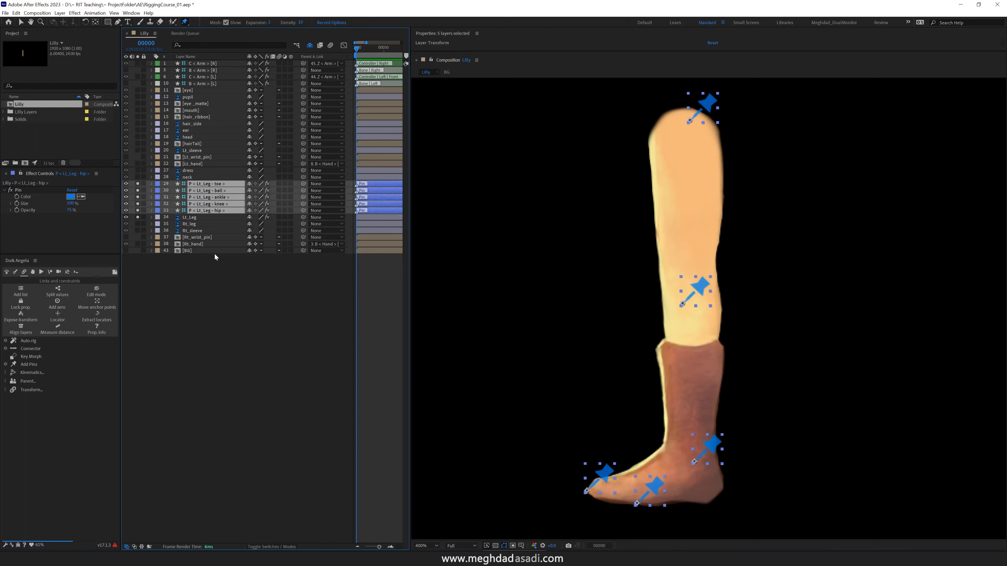
left_click(15, 272)
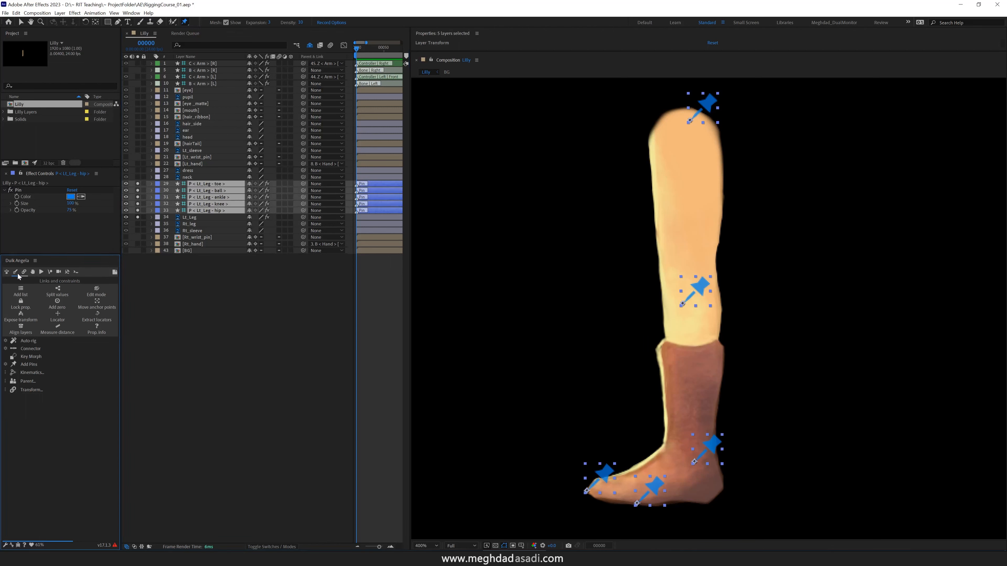
left_click(8, 342)
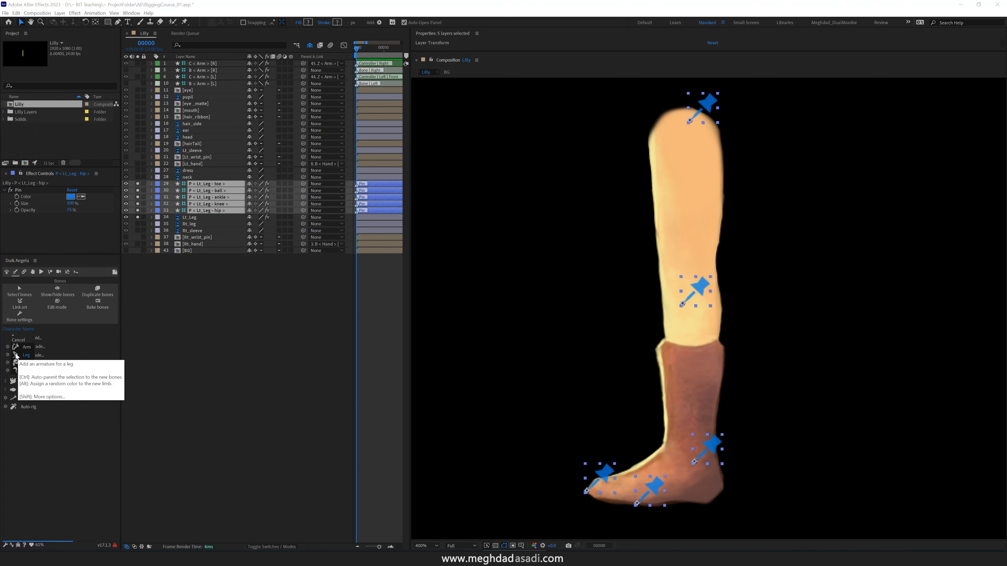
left_click(16, 356)
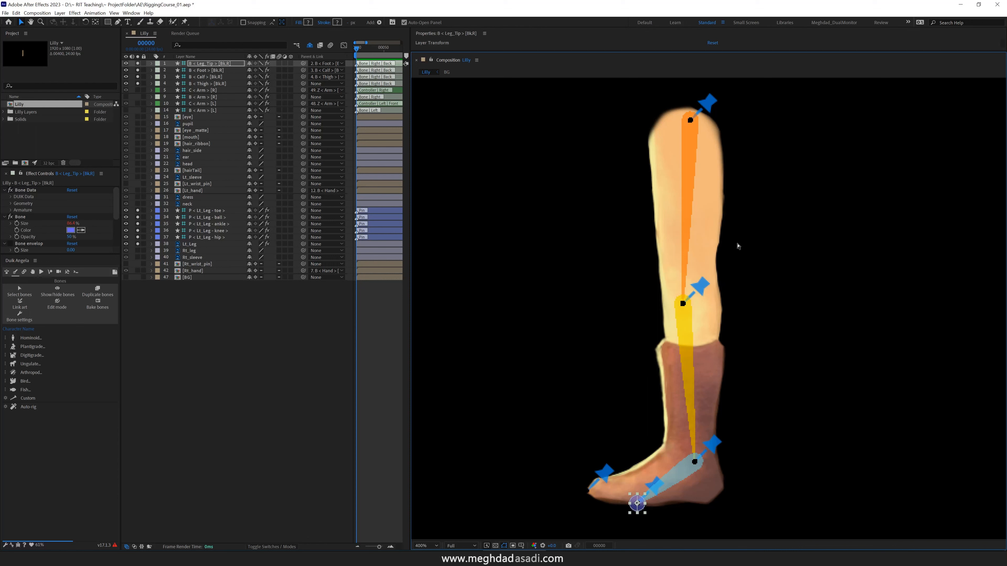
key("ctrl+z")
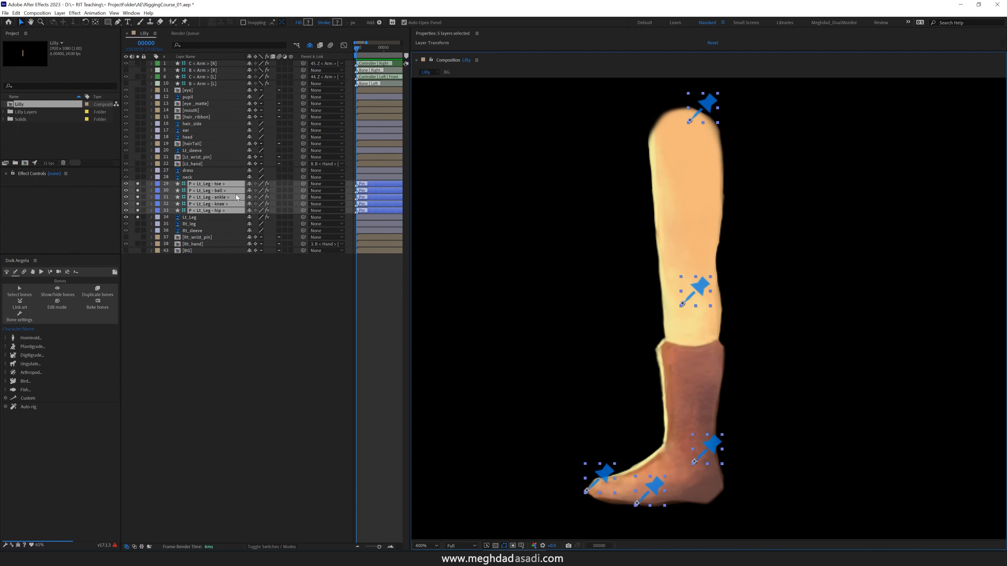
Add a Duik leg armature with thigh, calf, foot and toes to the five selected left-leg pin layers.
left_click(31, 347)
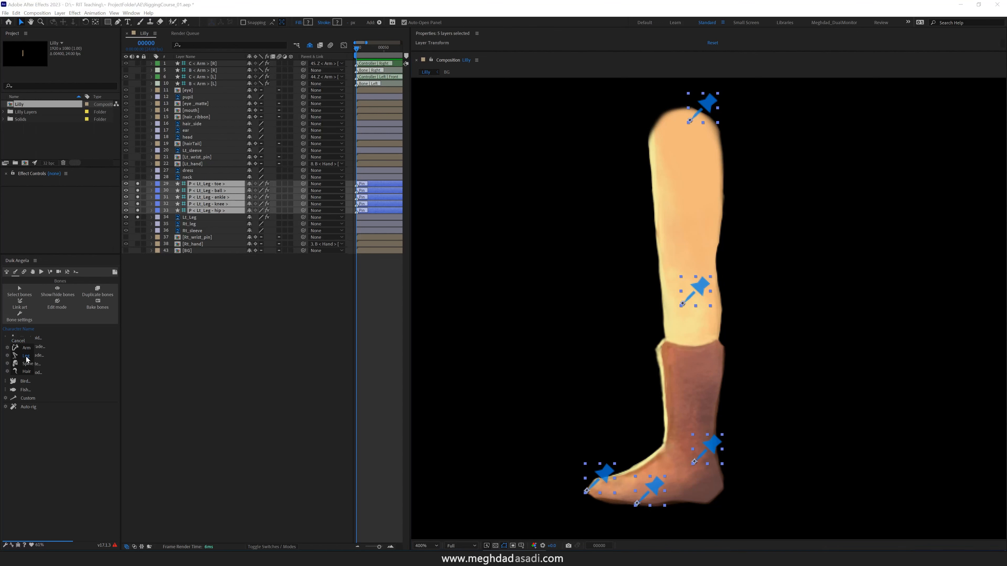
left_click(8, 357)
left_click_drag(28, 359, 102, 365)
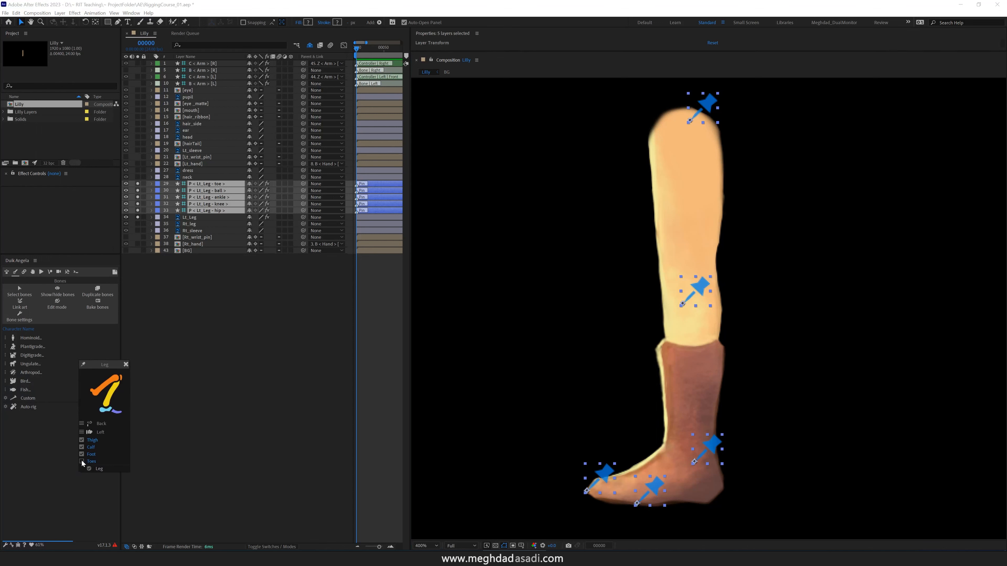
left_click(126, 364)
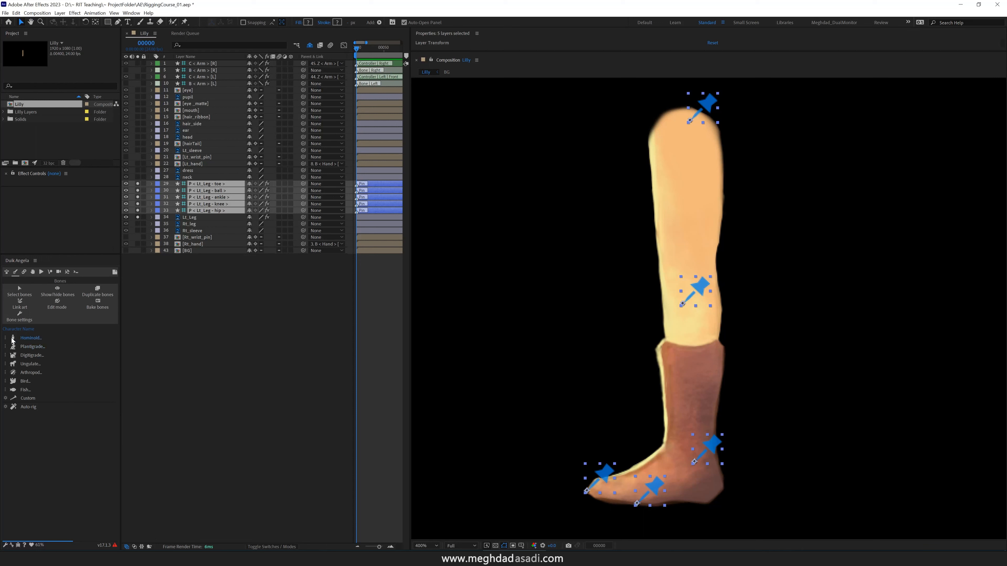
left_click(20, 356)
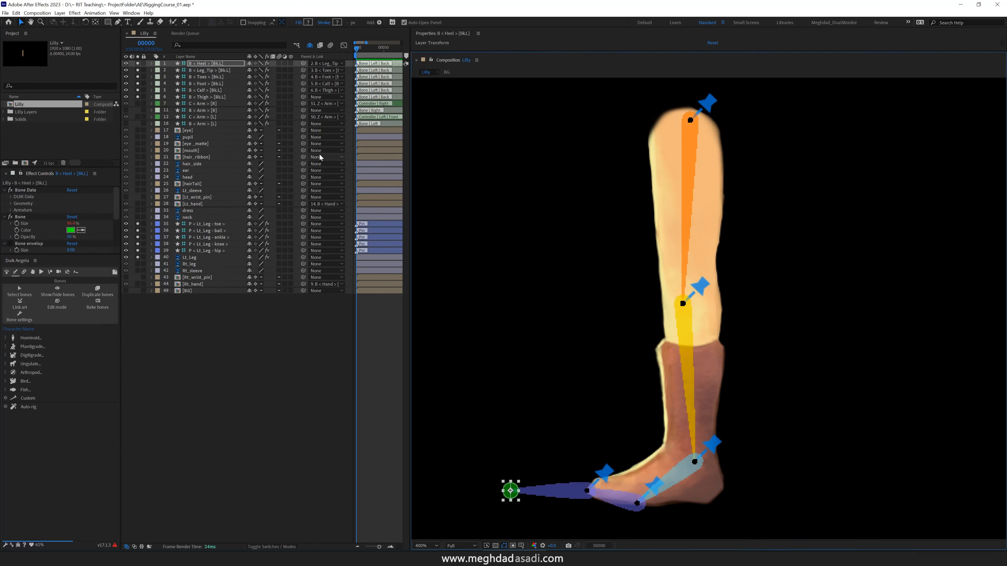
Go through the new leg bones from thigh to heel and move the heel bone onto the back of the boot's sole.
left_click(219, 97)
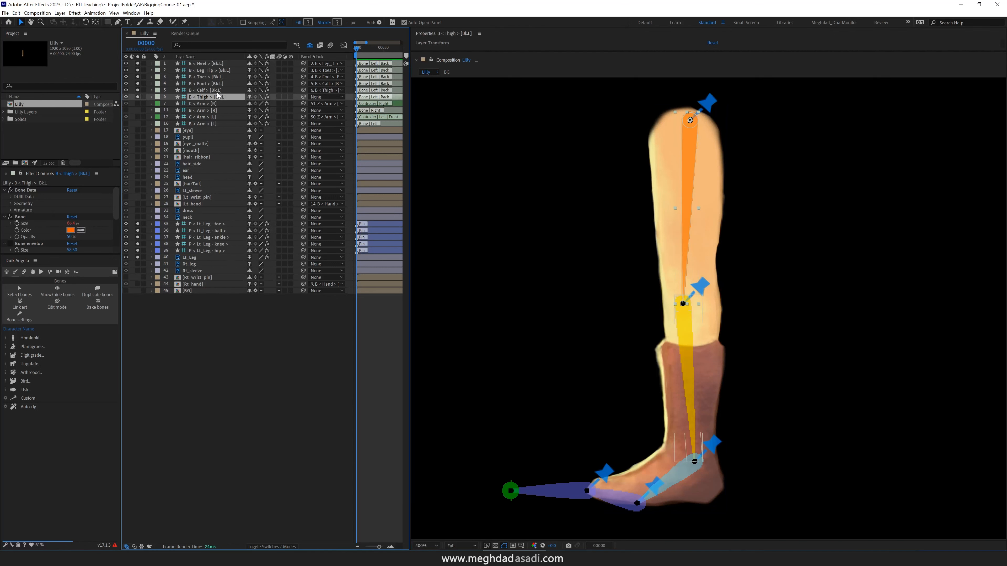
left_click(217, 90)
left_click(218, 84)
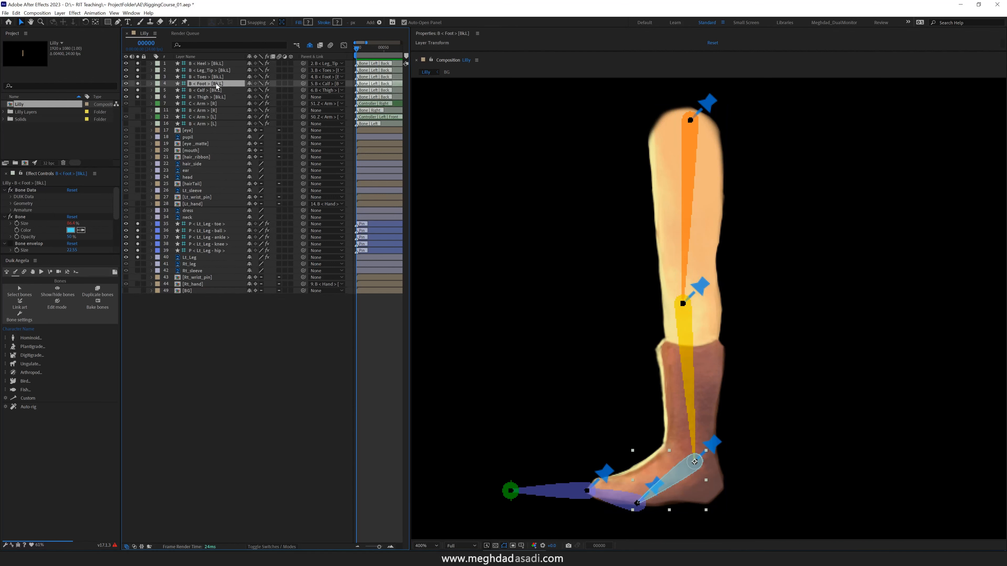
left_click(212, 77)
left_click(211, 70)
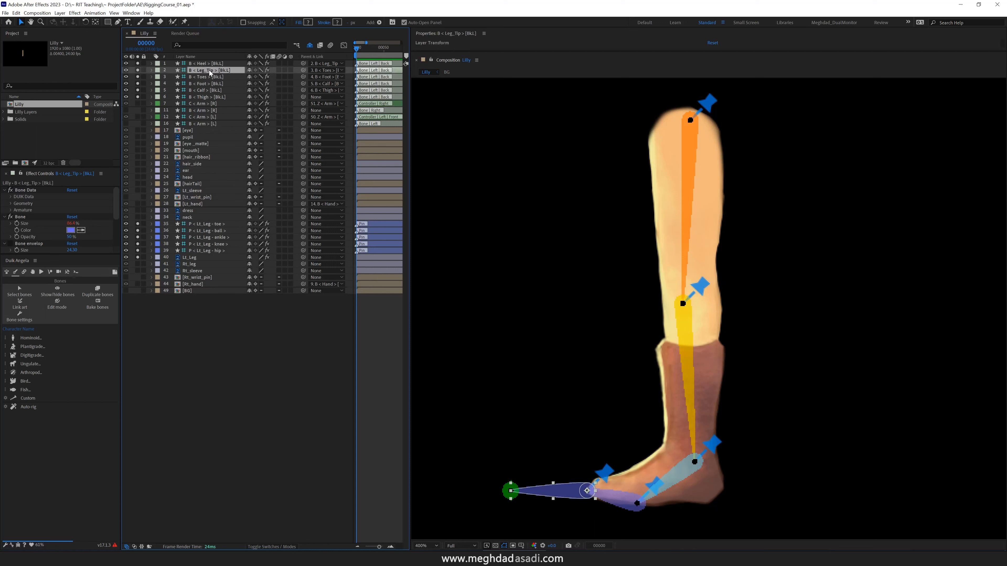
left_click(206, 64)
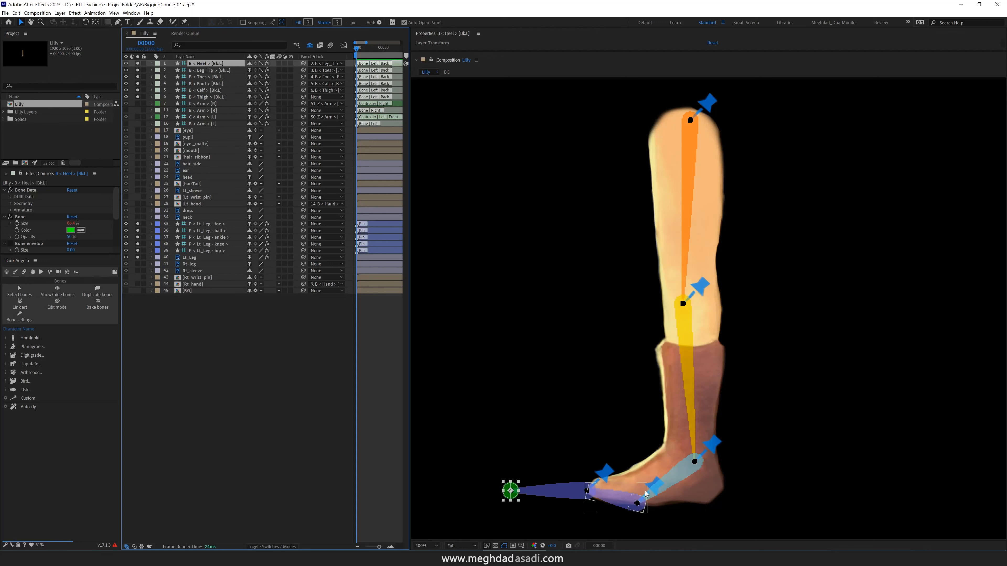
left_click_drag(526, 494, 709, 502)
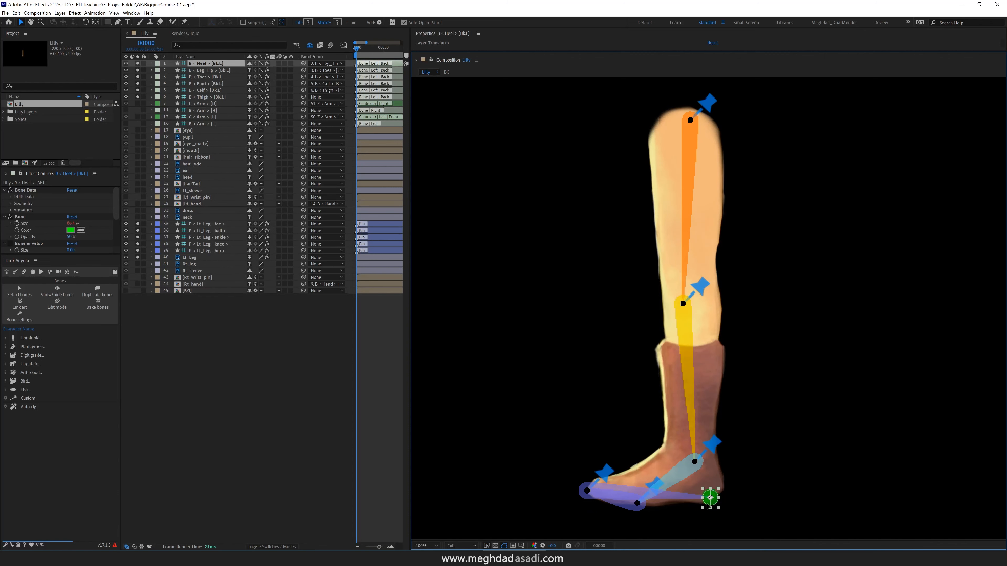
Clear the Back location from all left-leg bones in the bone settings and auto-rig them.
scroll(701, 503, "up", 1)
left_click_drag(695, 439, 741, 397)
scroll(697, 351, "down", 1)
key("v")
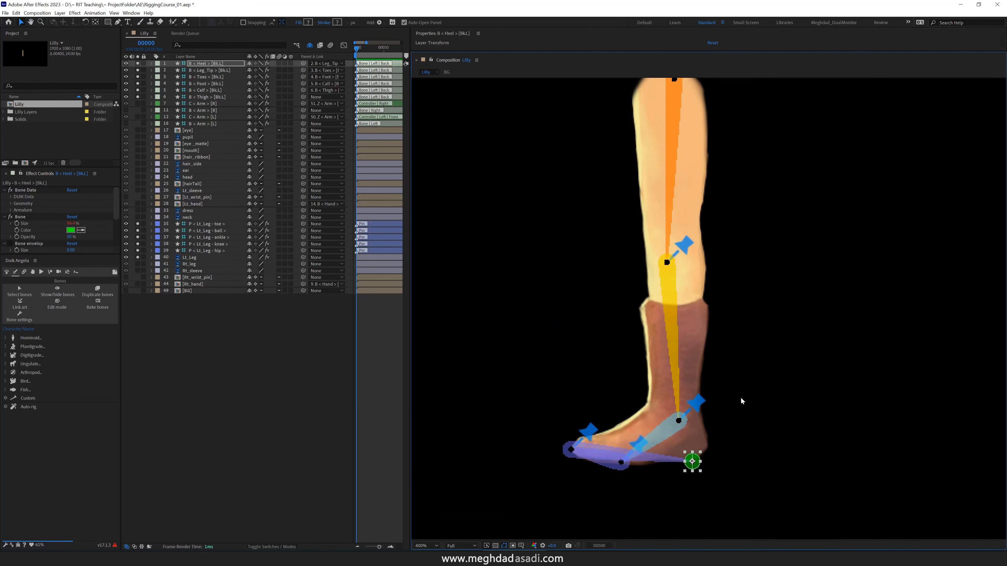
left_click(19, 291)
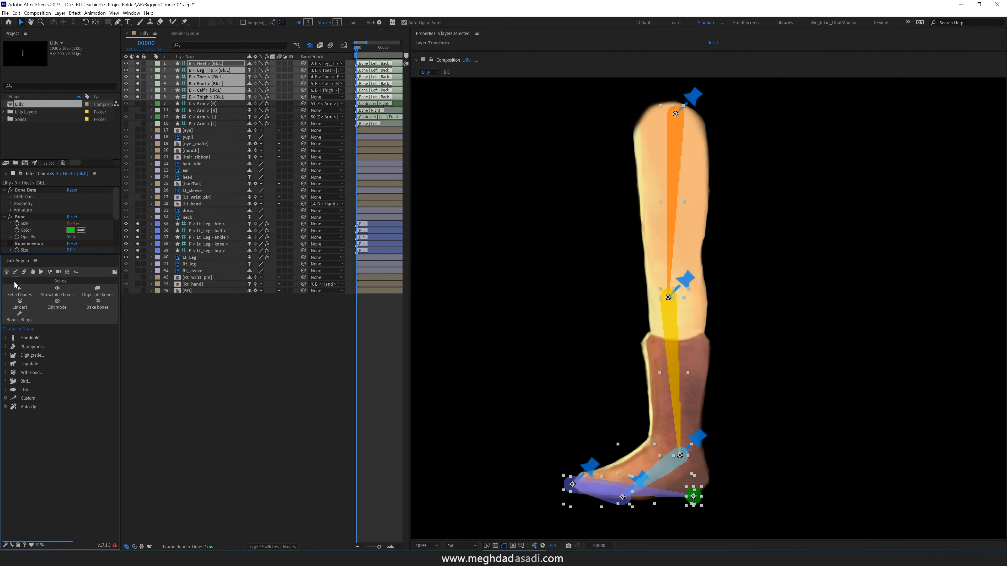
left_click(19, 315)
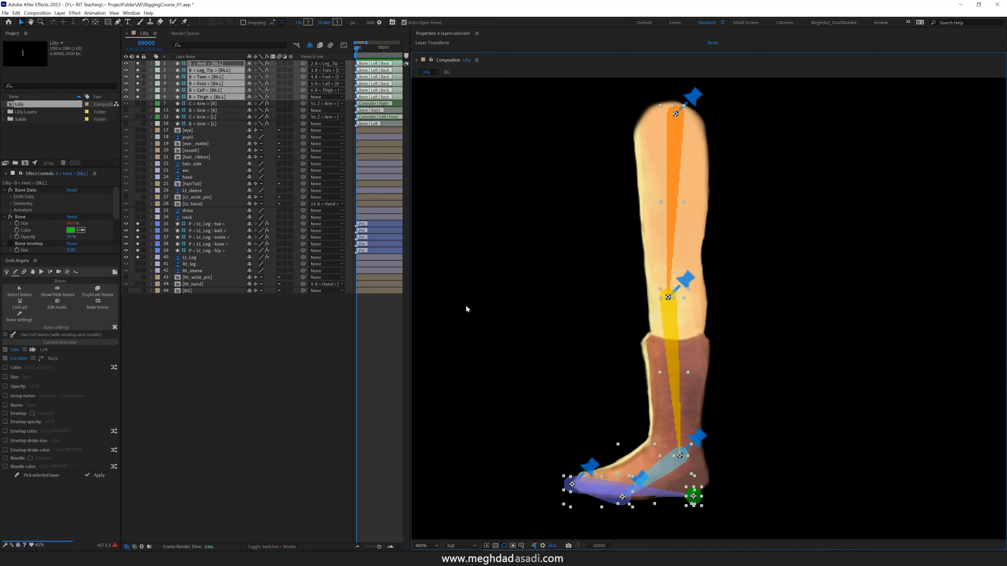
left_click(55, 359)
left_click(56, 359)
left_click(114, 327)
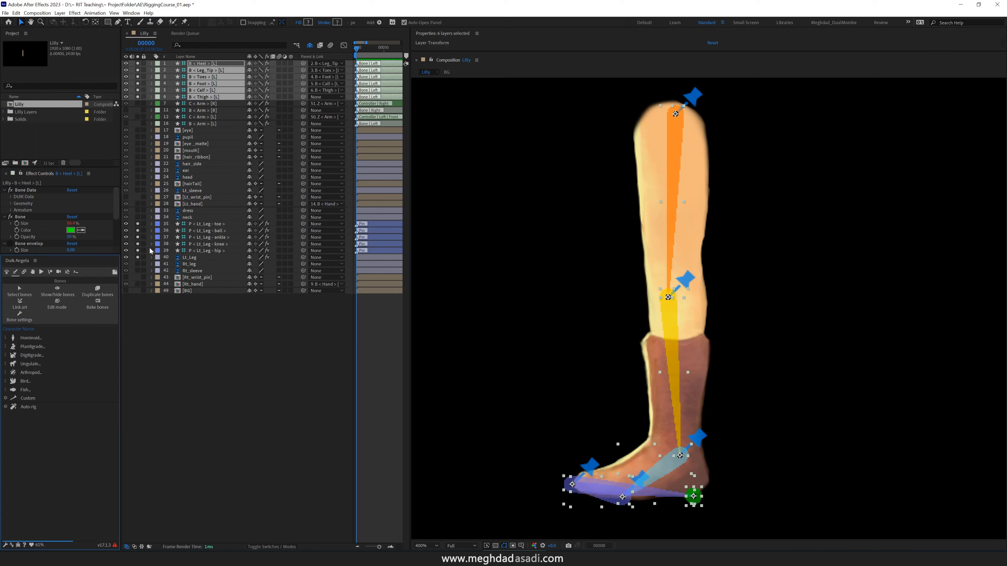
left_click(39, 411)
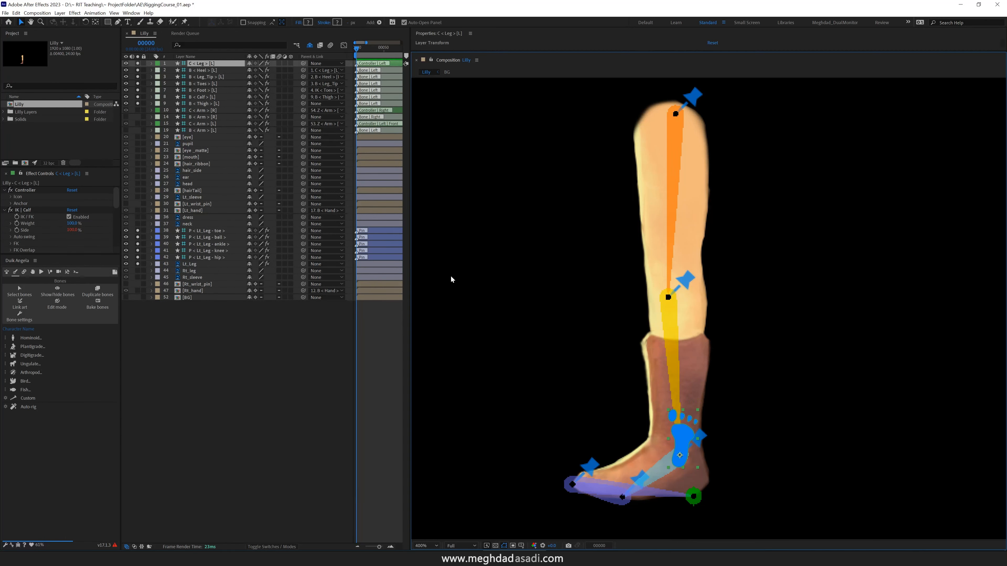
Try raising the left-leg foot controller to bend the bones, and undo the move.
left_click_drag(676, 456, 685, 435)
left_click_drag(747, 330, 691, 366)
left_click(710, 453)
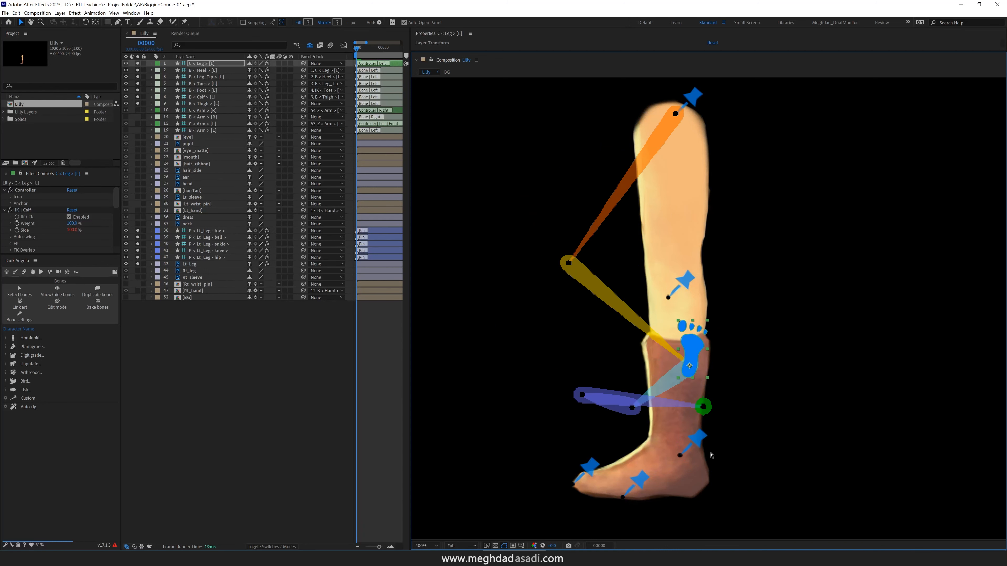
key("ctrl+z")
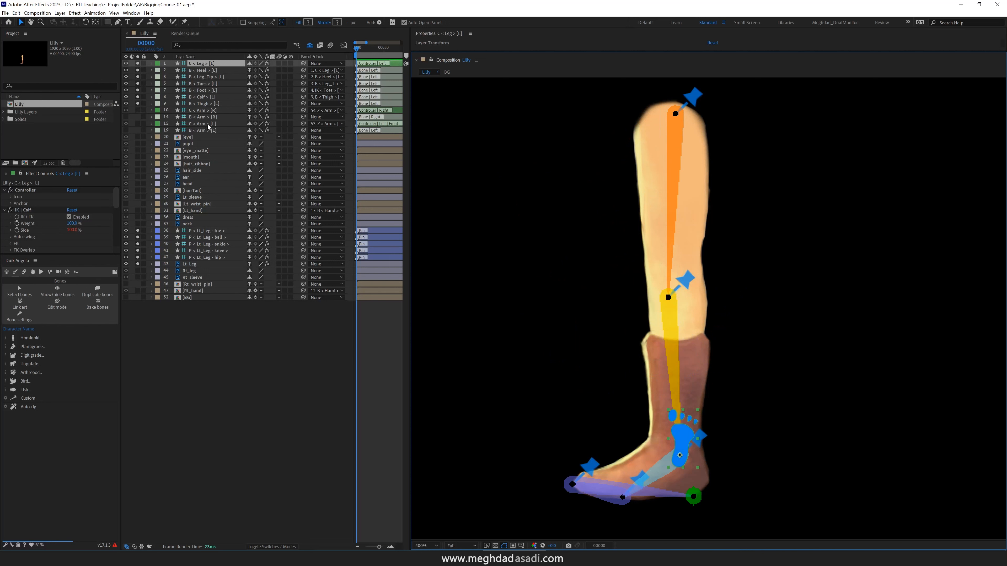
Parent the left-leg hip pin to the Thigh bone, the knee pin to the Calf bone and the ankle pin to the Foot bone.
left_click(208, 104)
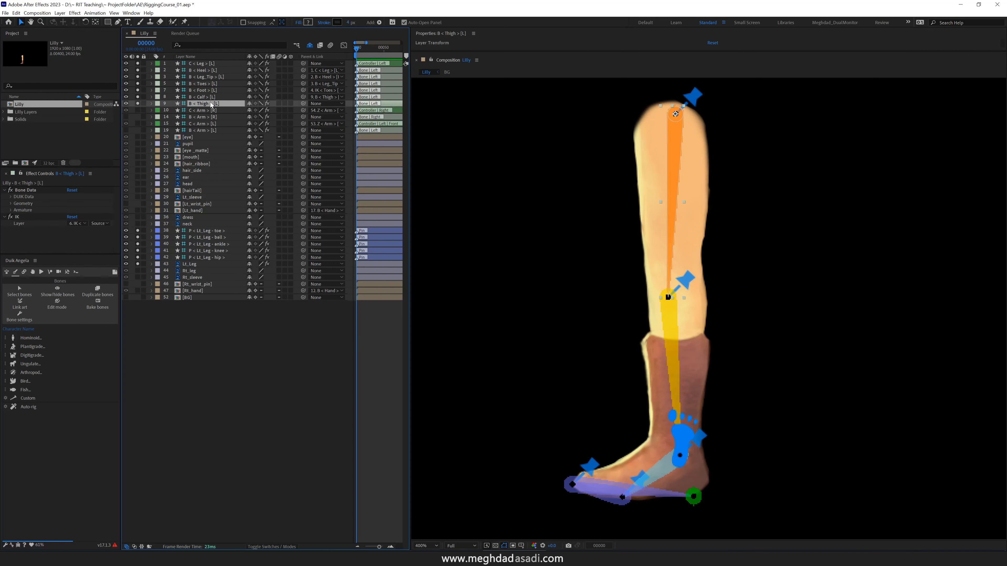
left_click(209, 258)
left_click_drag(303, 257, 205, 104)
left_click(303, 251)
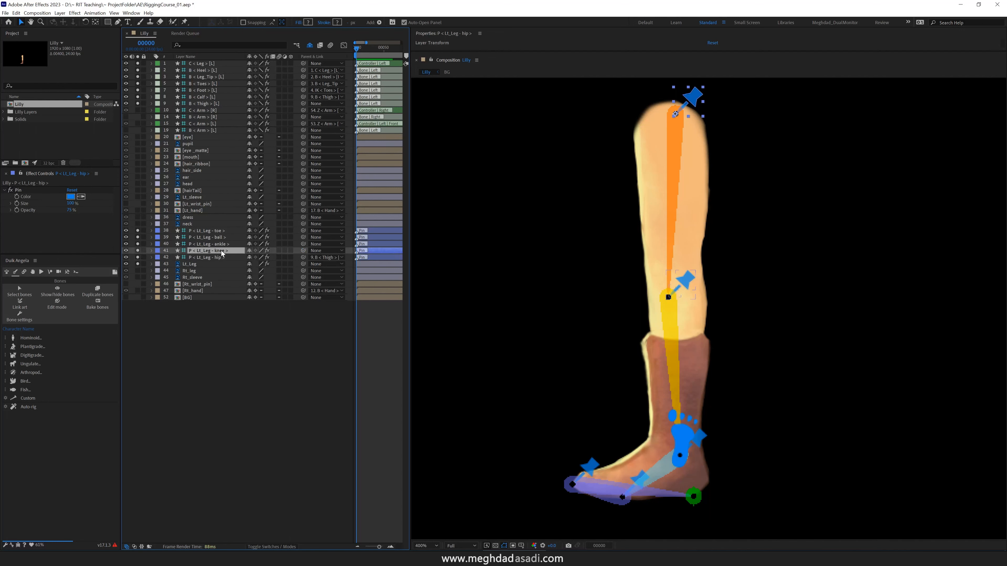
left_click_drag(304, 251, 214, 90)
left_click(303, 244)
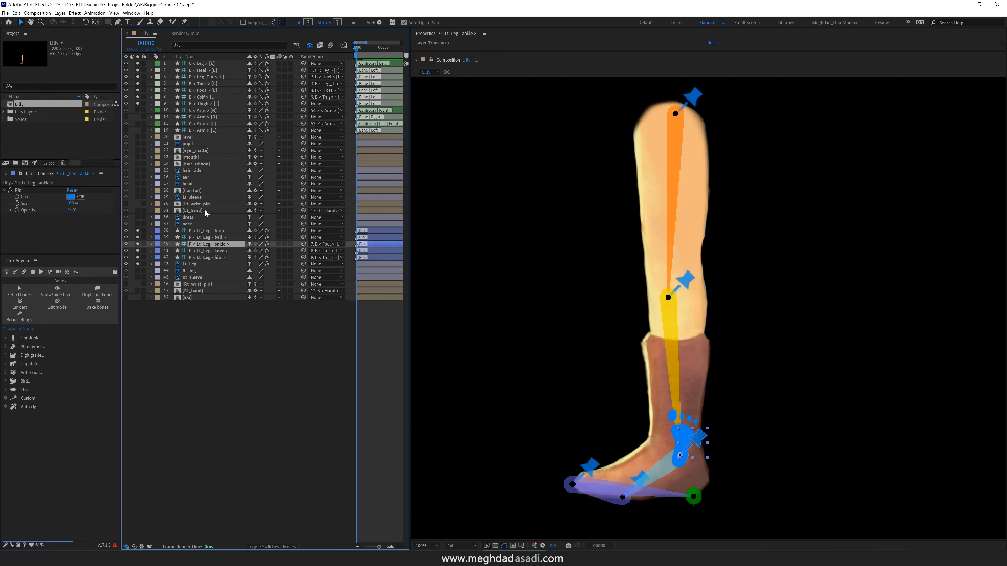
Parent the left-leg ball and toe pins to the Toes bone.
left_click(210, 237)
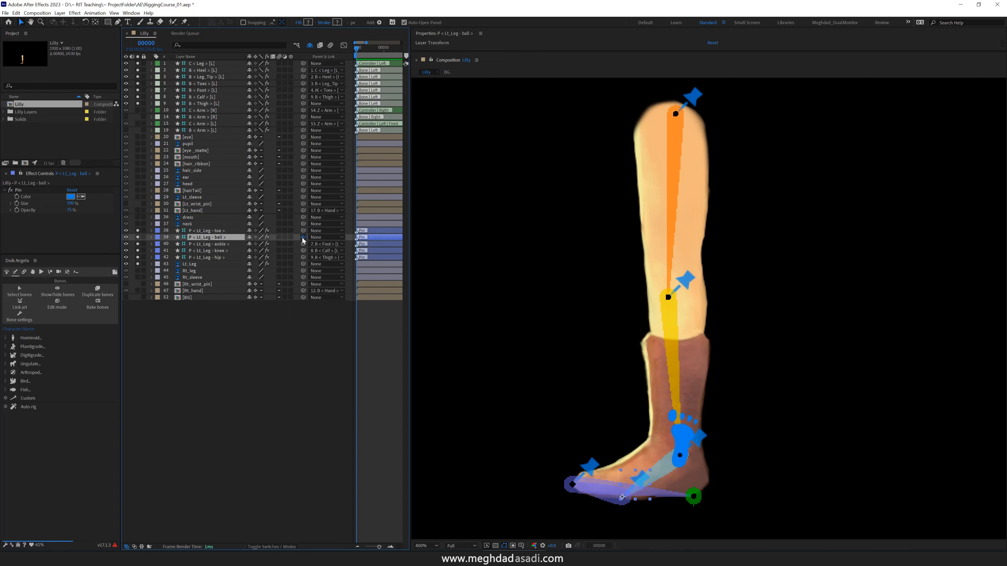
left_click_drag(303, 239, 216, 88)
left_click(208, 231)
left_click_drag(303, 230, 211, 83)
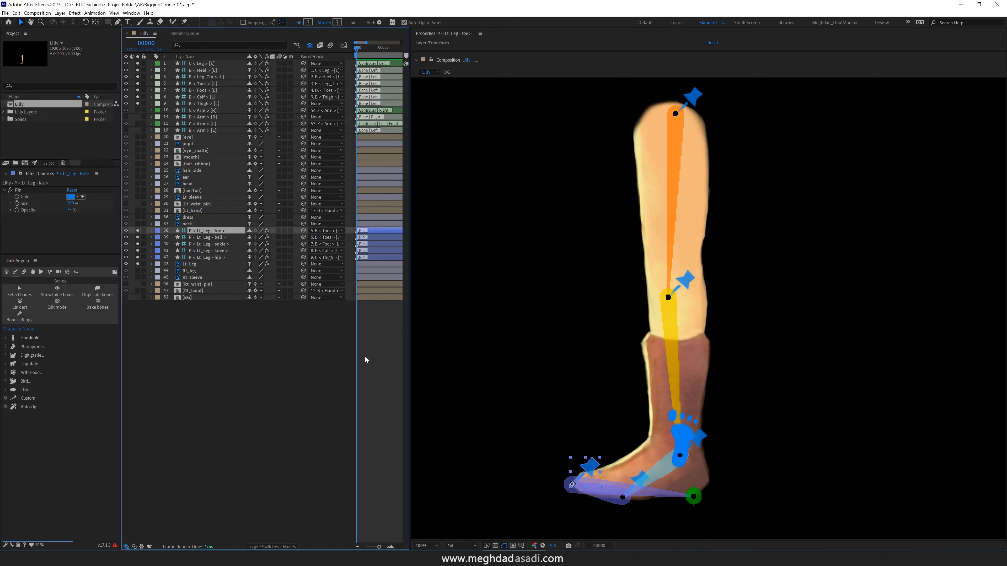
Try rotating the left-leg controller with its Rotation property, and undo the change.
mouse_move(682, 445)
left_mouse_down()
mouse_move(576, 246)
mouse_move(697, 357)
mouse_move(783, 301)
mouse_move(707, 440)
mouse_move(683, 444)
left_mouse_up()
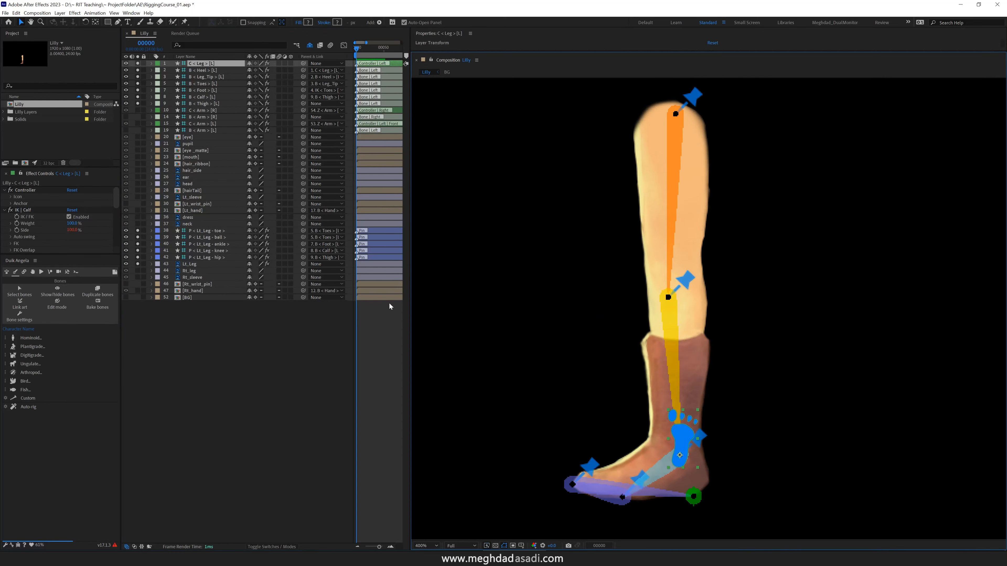
key("r")
left_click_drag(258, 70, 272, 85)
key("ctrl+z")
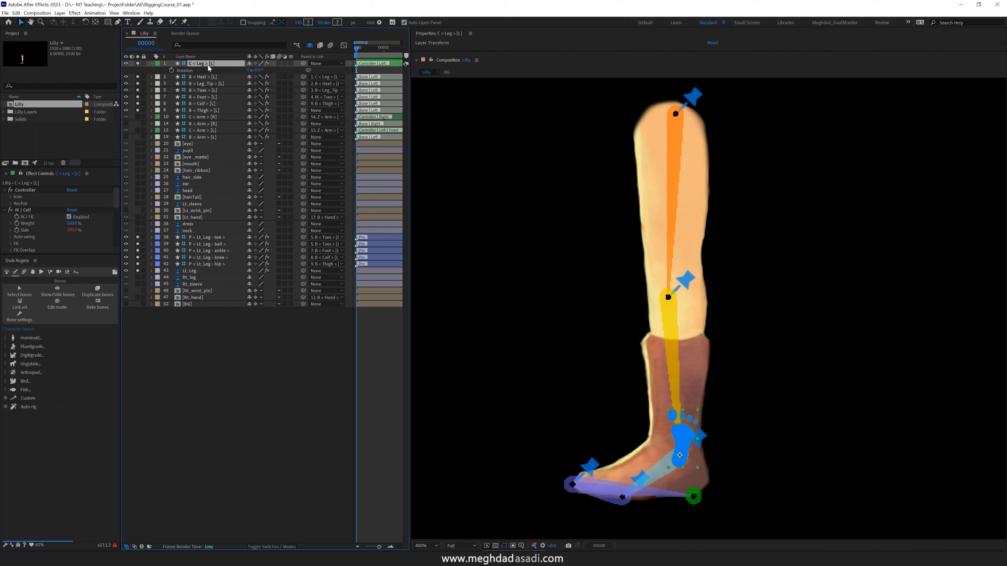
Try the Toes, Tiptoe, Heel and Foot roll angles of the leg controller's Foot roll effect, undoing each change.
left_click_drag(85, 256, 93, 376)
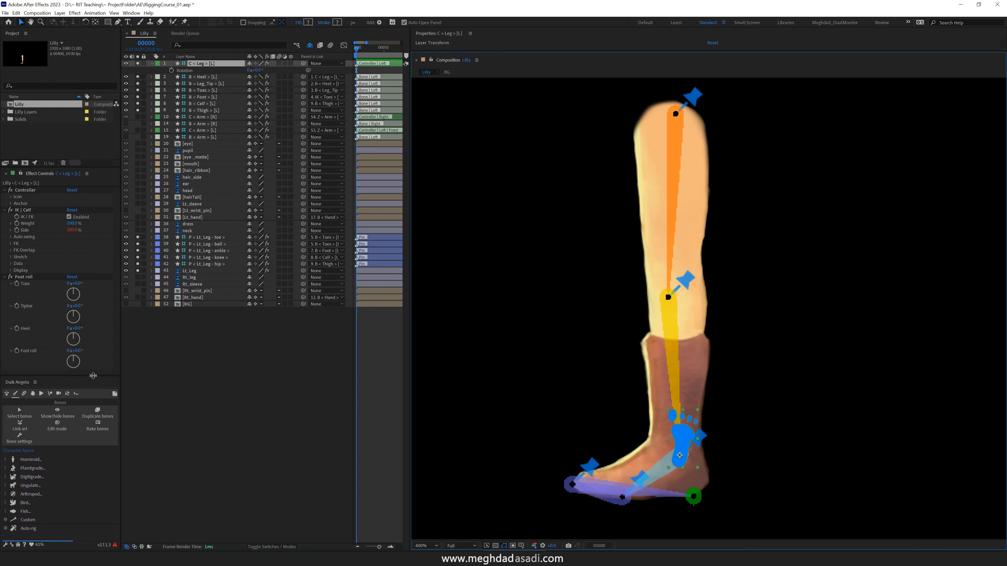
mouse_move(72, 283)
left_mouse_down()
mouse_move(47, 265)
mouse_move(70, 265)
left_mouse_up()
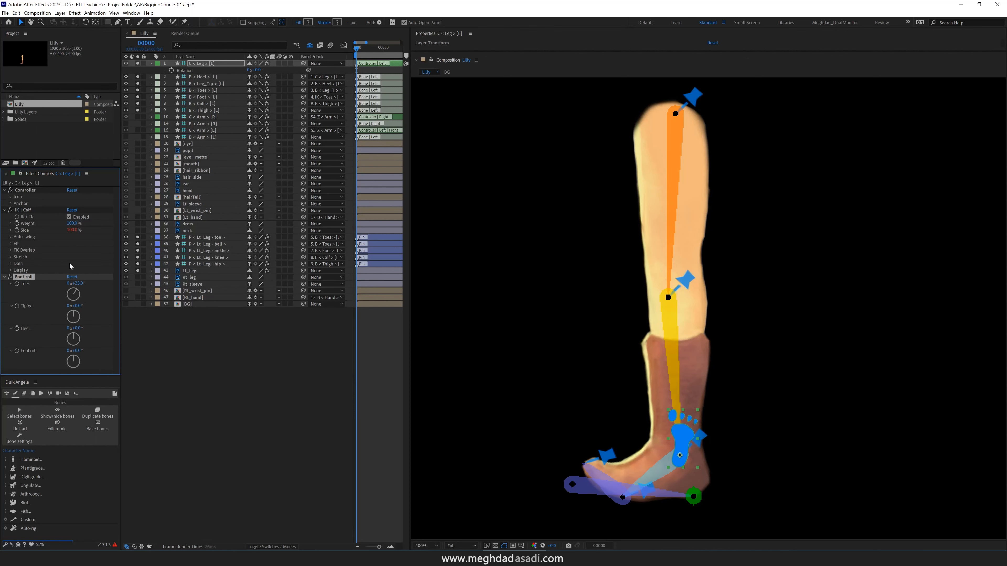
key("ctrl+z")
left_click_drag(77, 305, 91, 327)
key("ctrl+z")
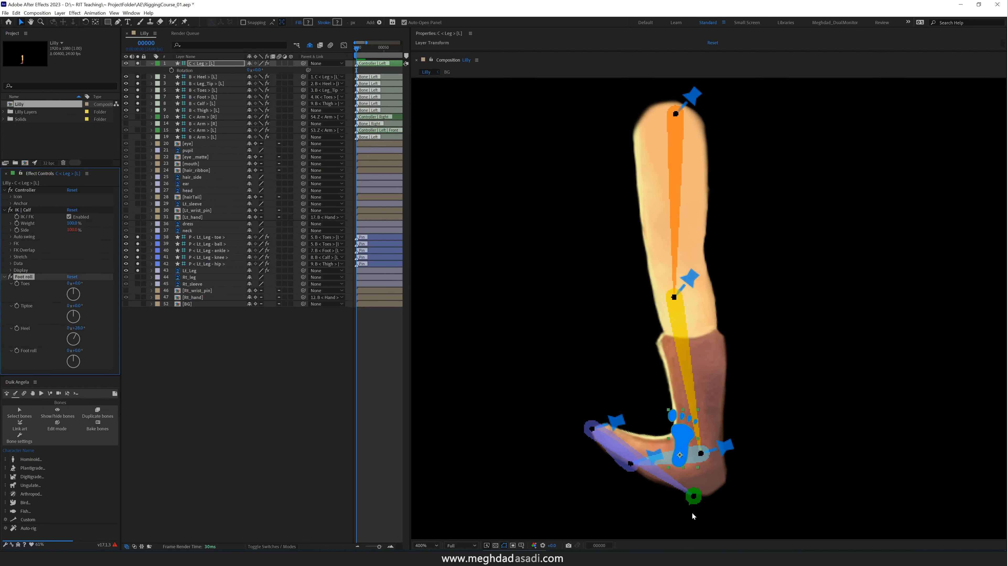
key("ctrl+z")
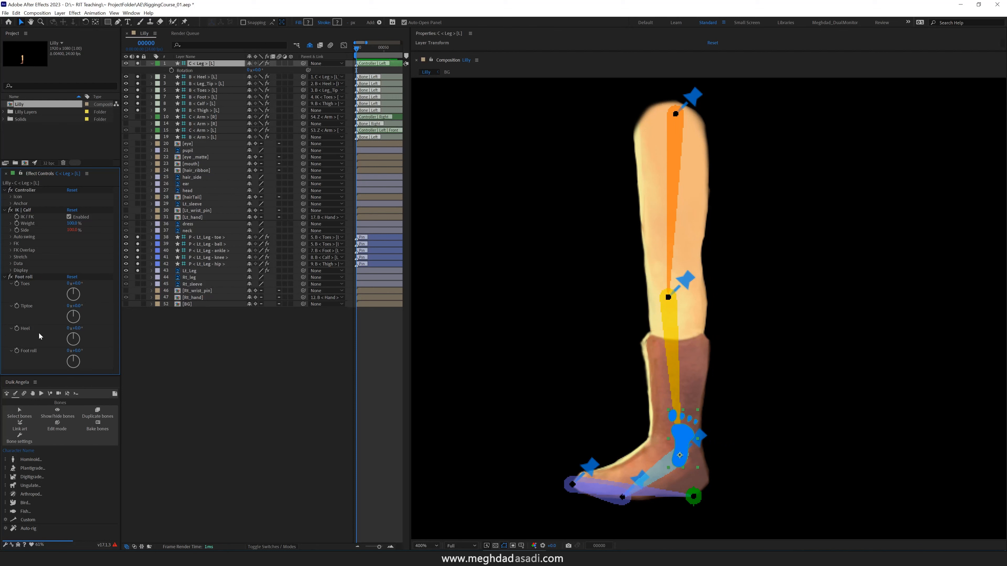
left_click_drag(77, 352, 48, 339)
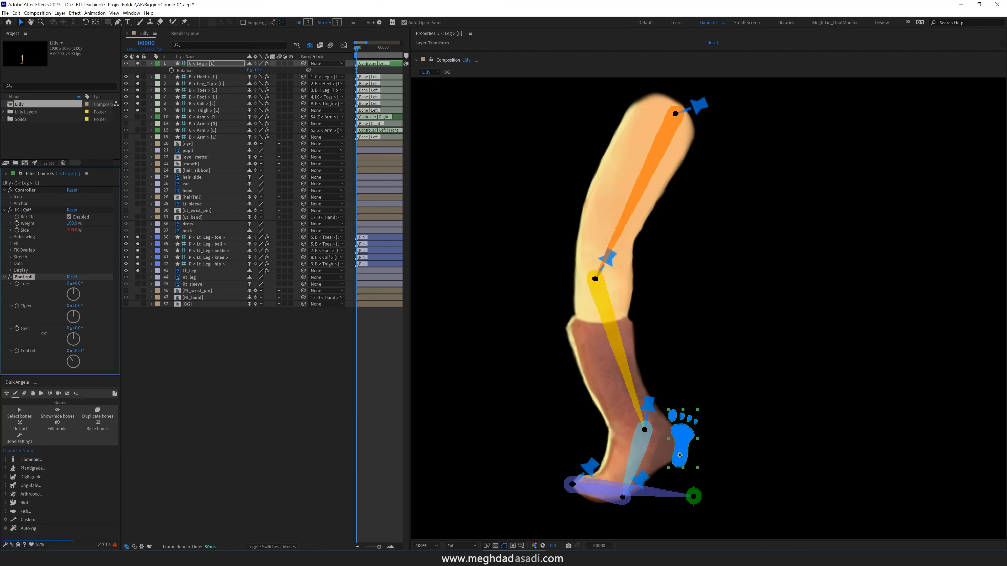
key("ctrl+z")
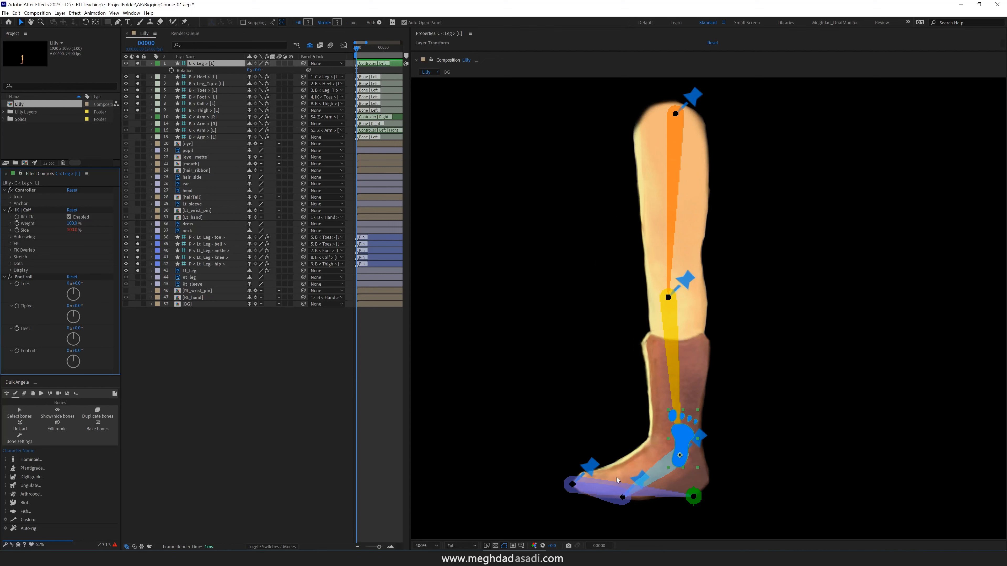
Show the left-leg controller's position alongside its rotation and add a Duik zero to the controller.
key("shift+p")
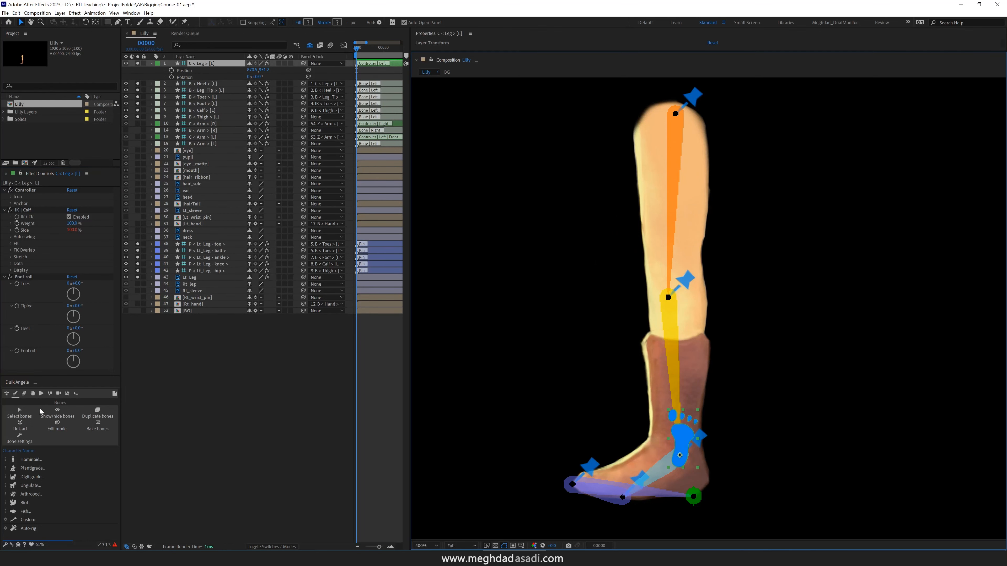
left_click(24, 394)
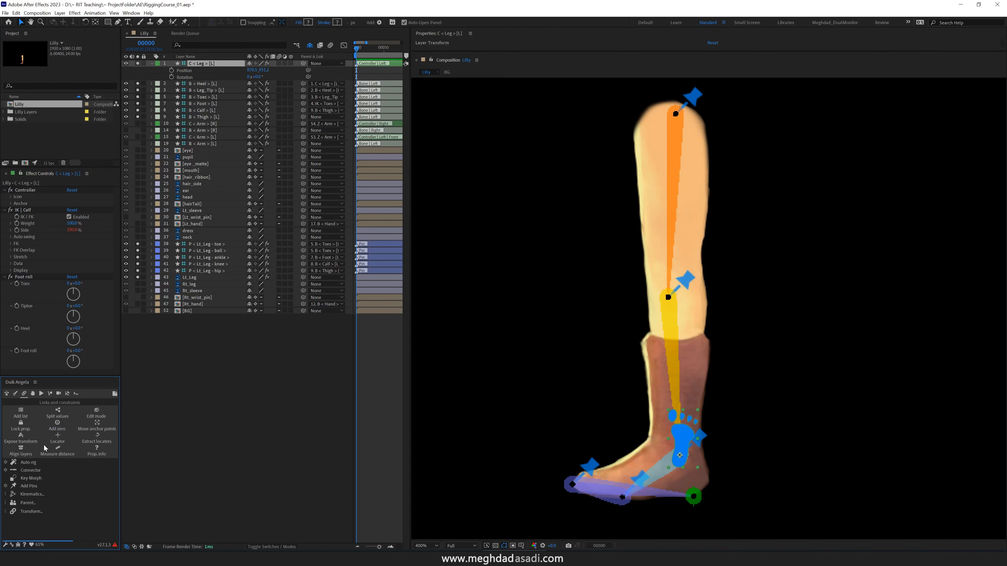
left_click(57, 424)
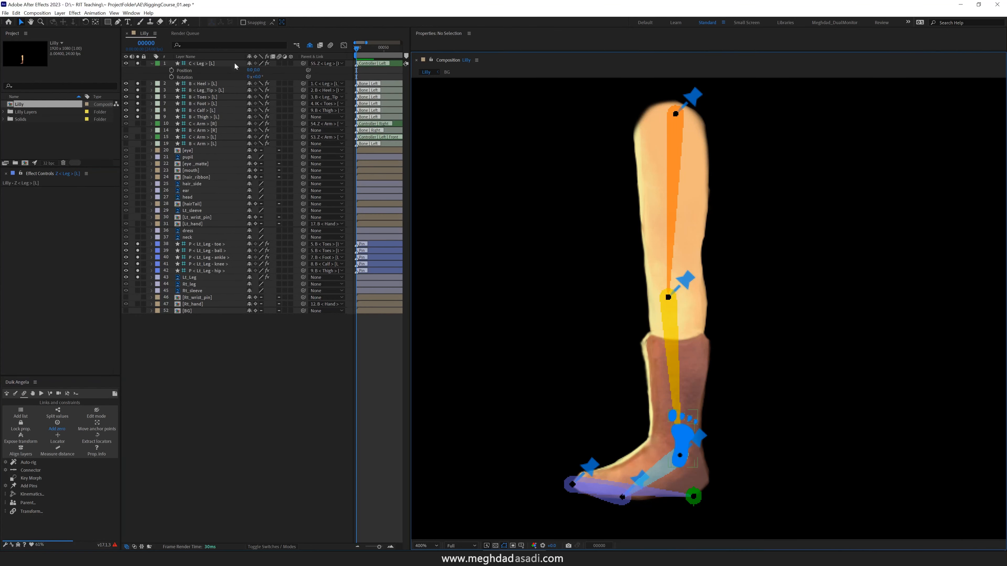
Turn off solo and visibility for the left-leg bones from Heel to Calf and for the five left-leg pin layers.
left_click(214, 84)
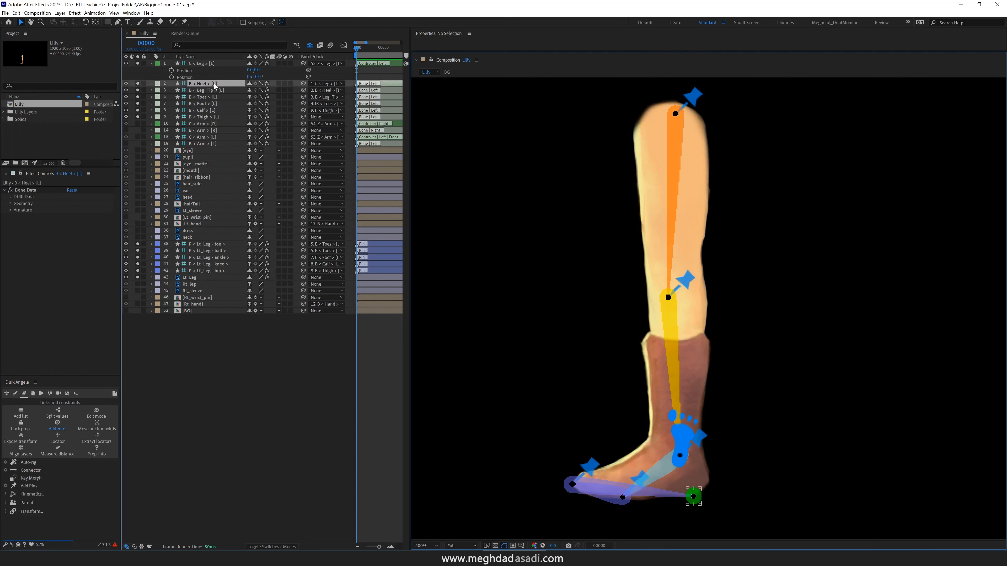
left_click(209, 111, "shift")
left_click(137, 84)
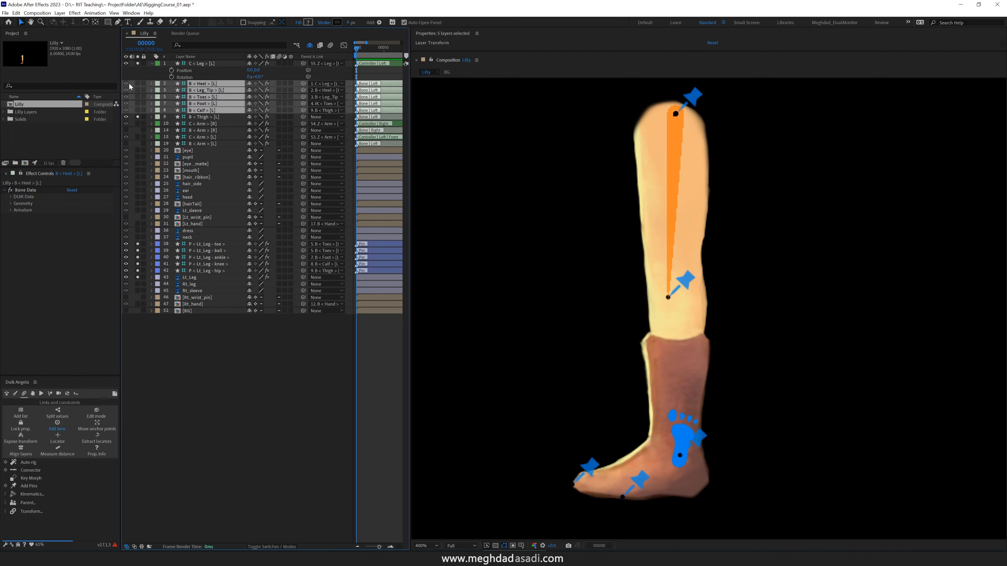
left_click(213, 270)
left_click(213, 245, "shift")
left_click(137, 245)
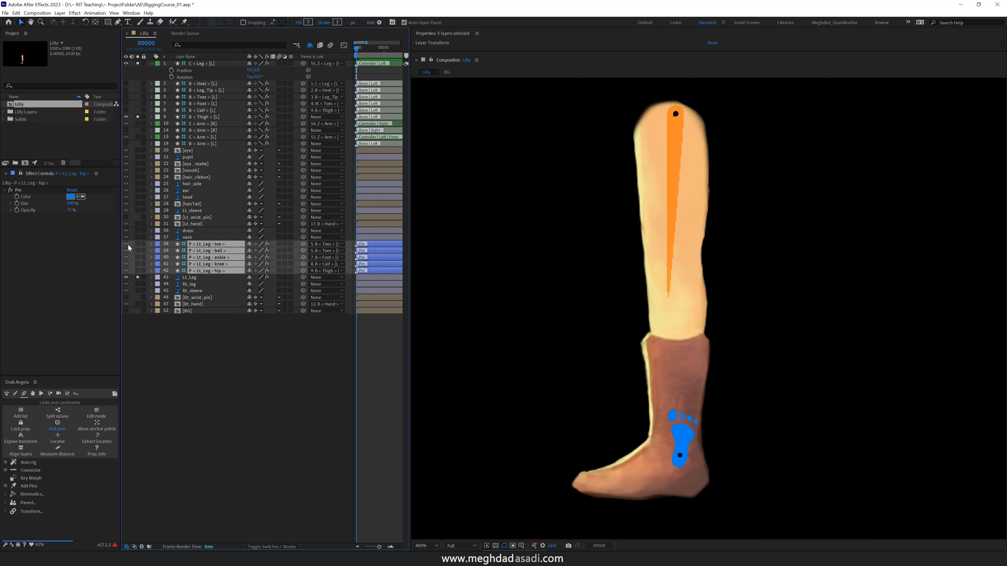
Shy the left-leg pin layers and the Heel-to-Calf bones, and turn off the left Thigh bone's solo and visibility.
left_click(250, 244)
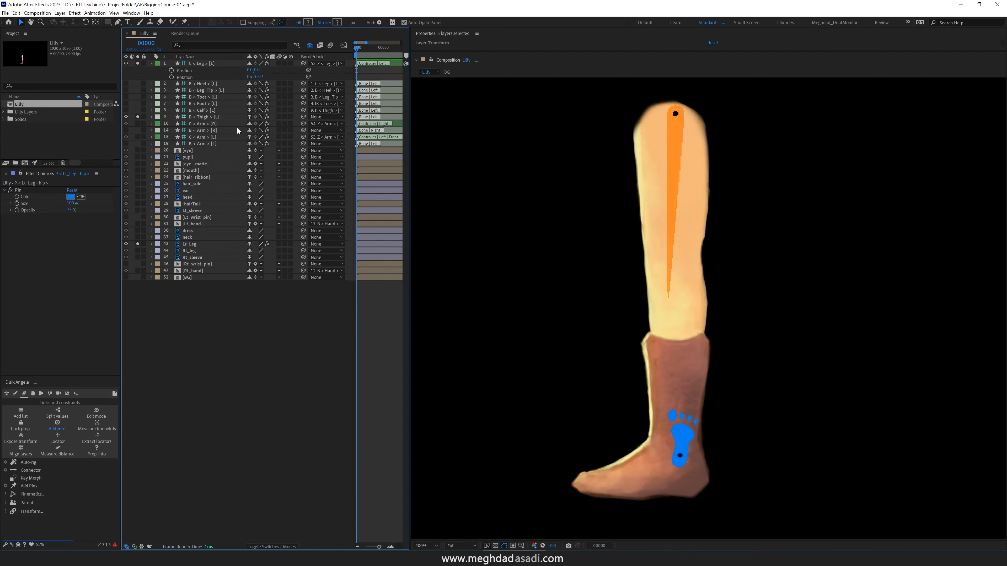
left_click(205, 117)
left_click(138, 117)
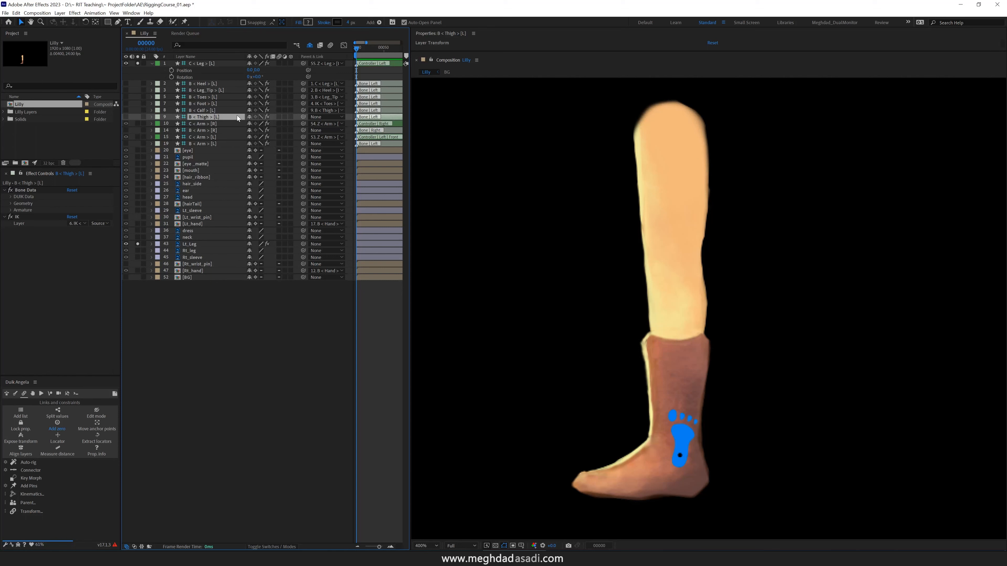
left_click(215, 110)
left_click(218, 84, "shift")
left_click(249, 84)
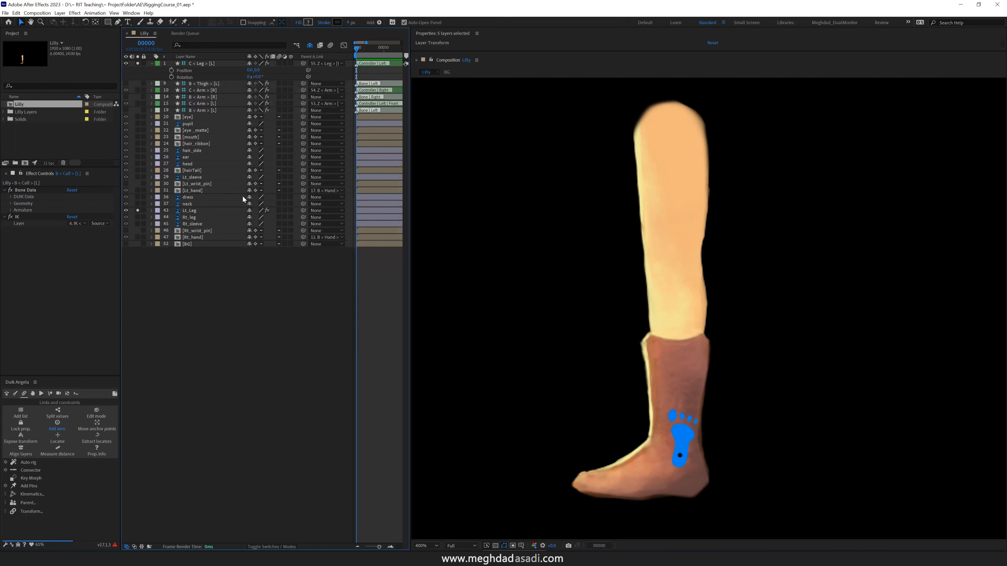
Try moving the left-leg controller upward to bend the leg, and undo the move.
left_click(211, 64)
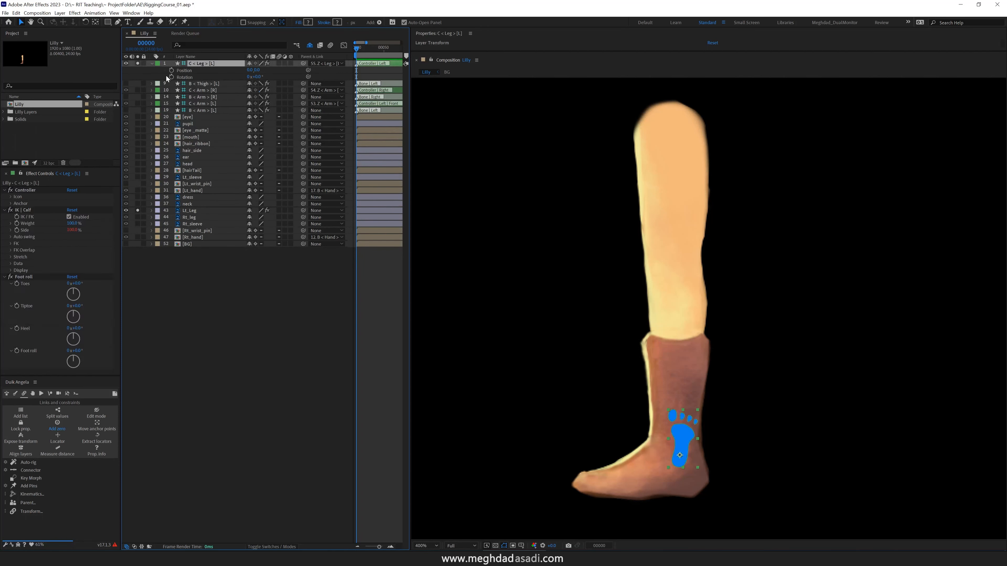
left_click(152, 63)
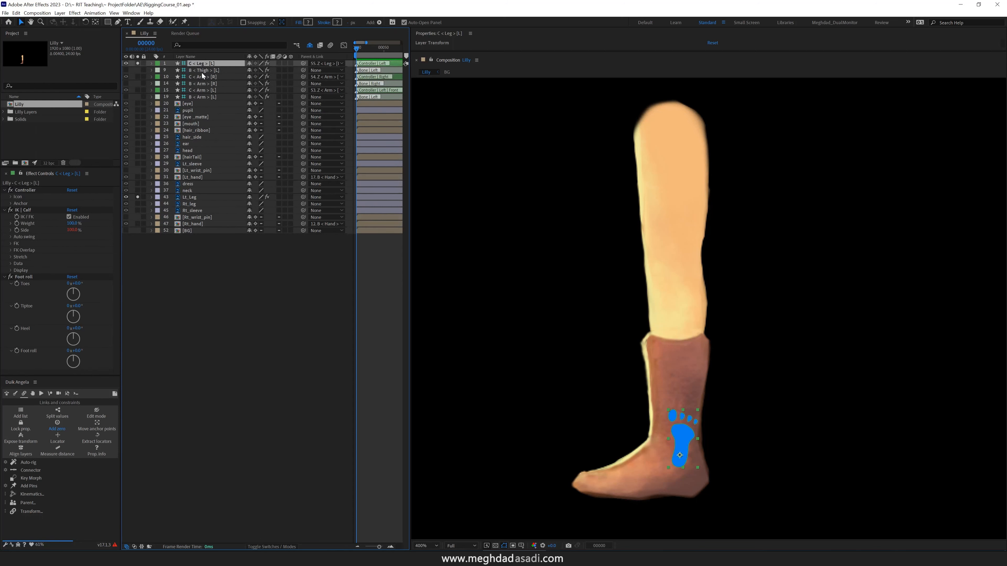
left_click(202, 71)
left_click(221, 64)
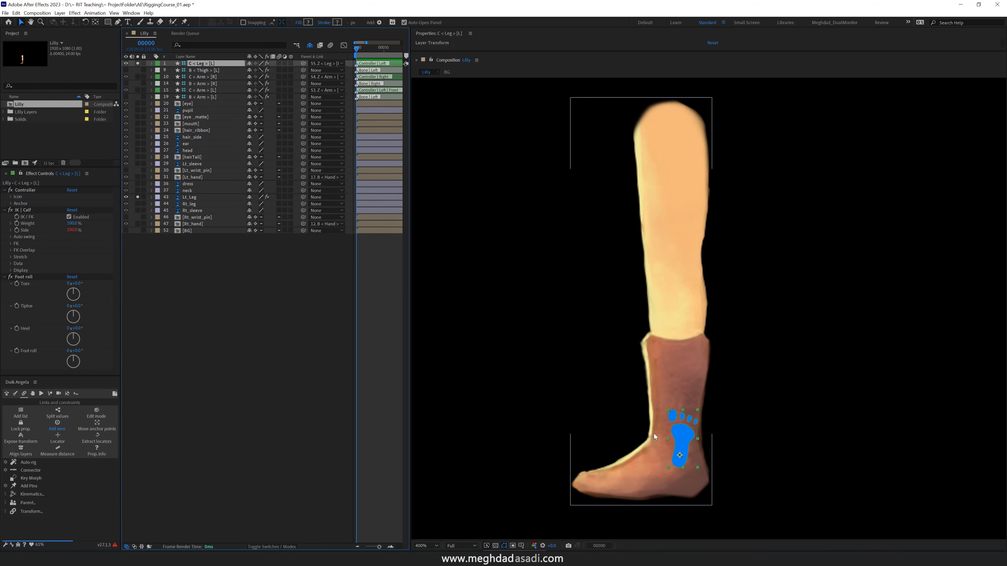
left_click_drag(684, 441, 586, 266)
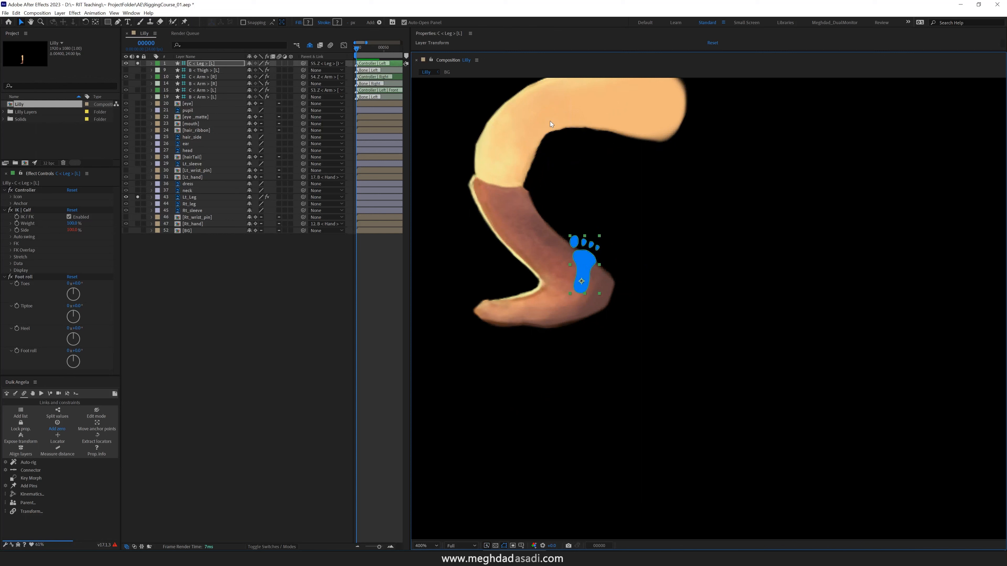
key("ctrl+z")
Keyframe the left-leg controller's Position to raise the leg at frame 36, and add a puppet starch pin at the Lt_Leg knee.
key("p")
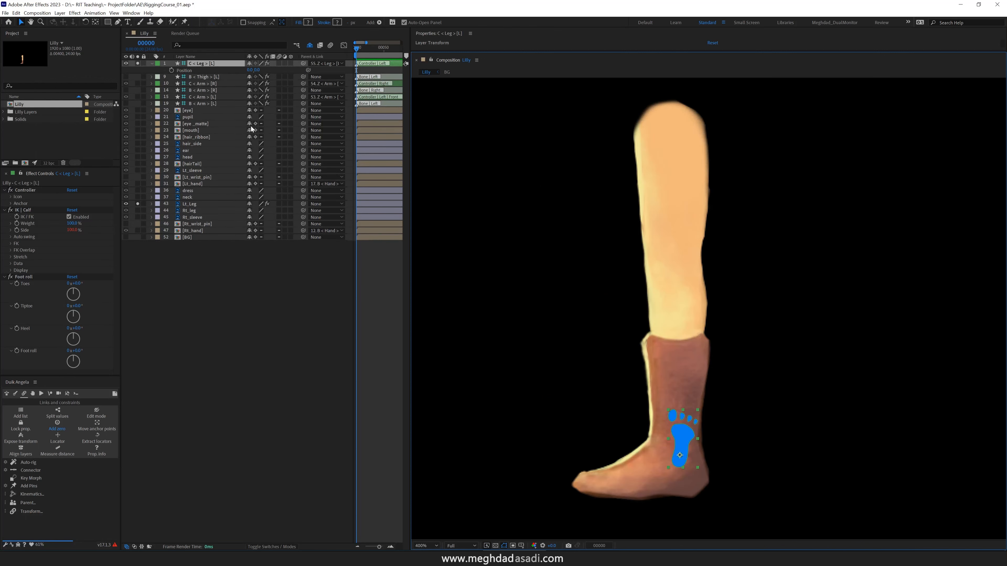
left_click(171, 71)
left_click(375, 48)
left_click_drag(258, 70, 210, 71)
left_click(190, 203)
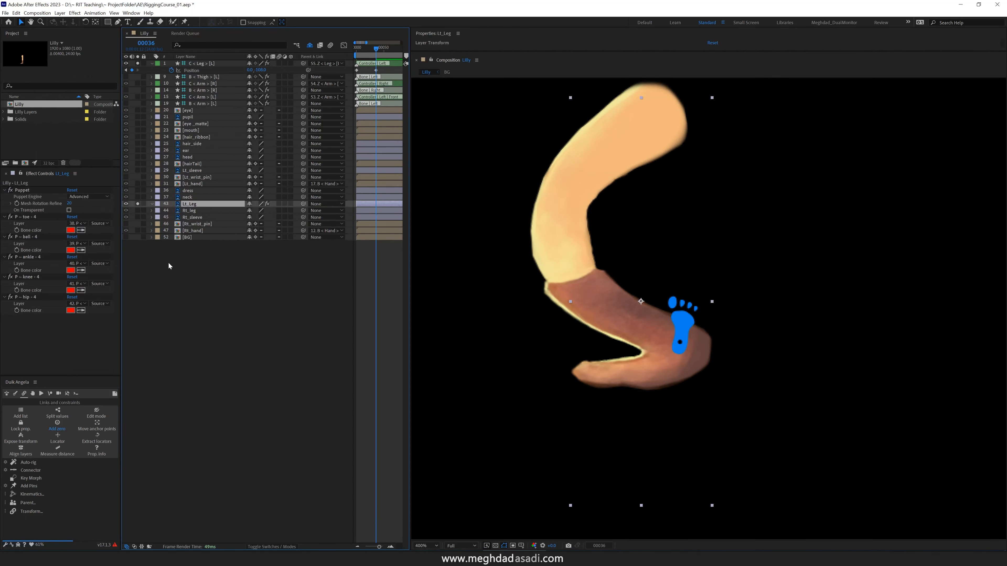
key("ctrl+p")
left_click(634, 220)
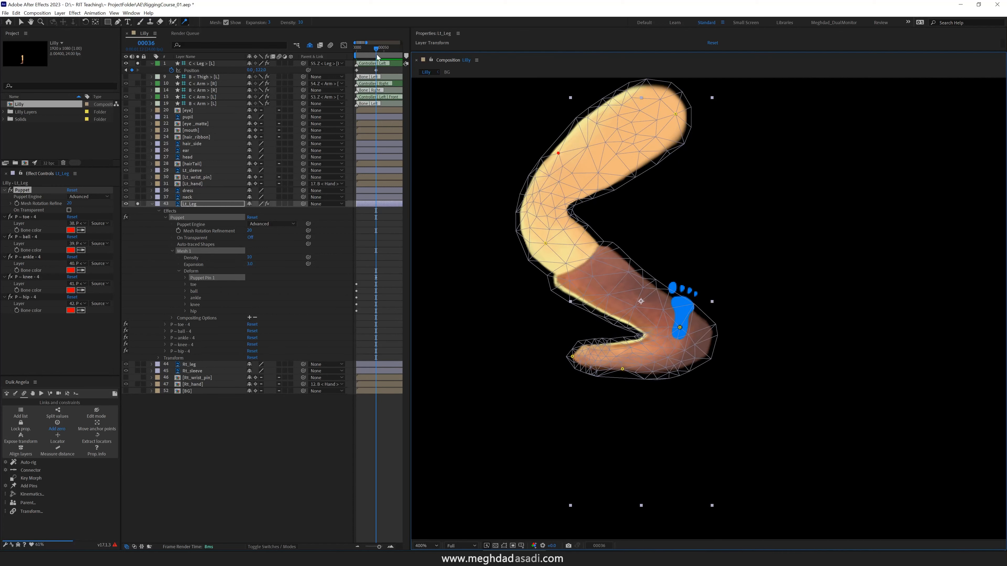
Delete the left-leg controller's Position keyframes and turn off solo for Lt_Leg and the controller.
left_click_drag(377, 50, 353, 73)
key("Delete")
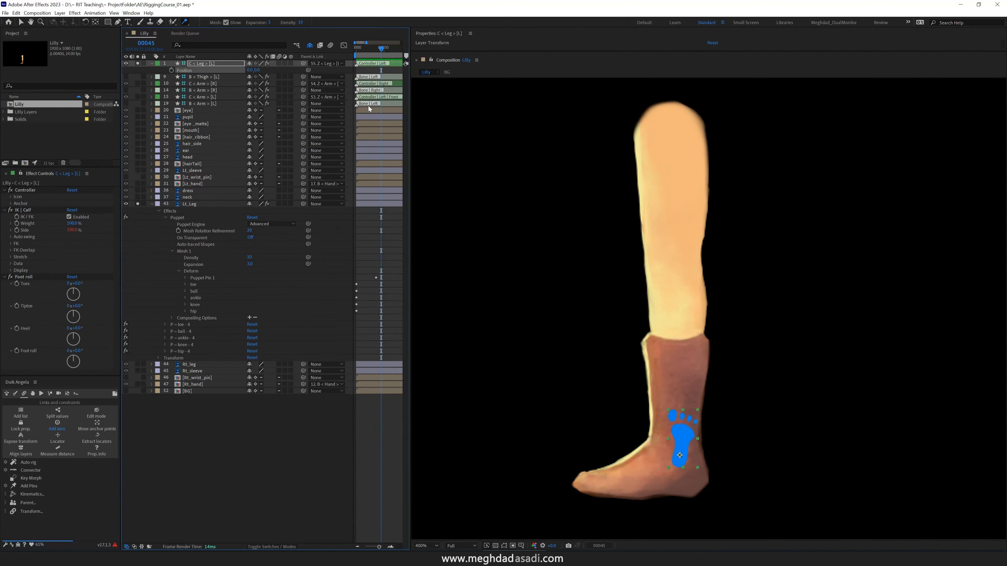
left_click(152, 204)
left_click(138, 203)
left_click(137, 63)
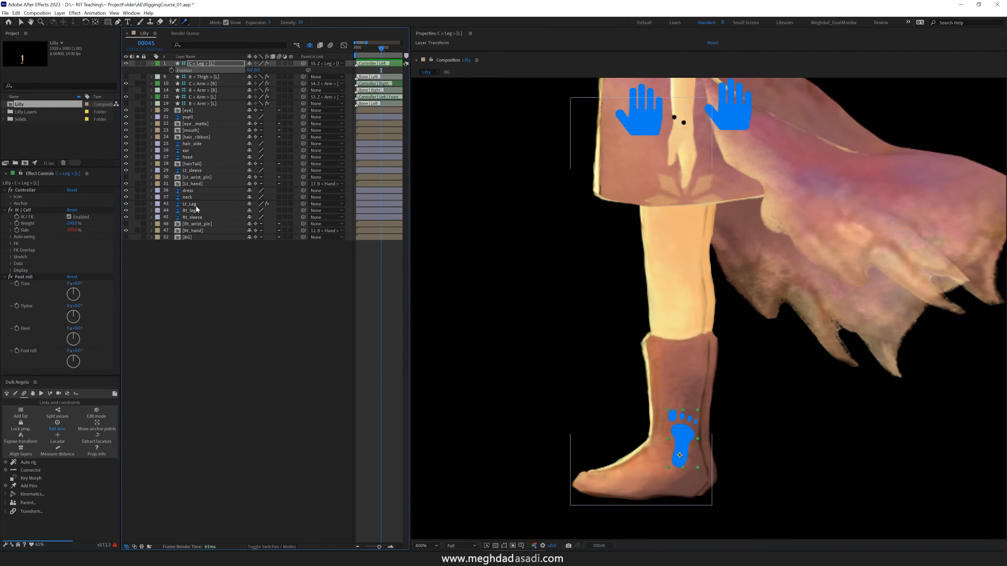
Solo Rt_leg and place puppet position pins at its hip, knee, ankle, ball and toe.
left_click(196, 211)
left_click(138, 211)
left_click(684, 117)
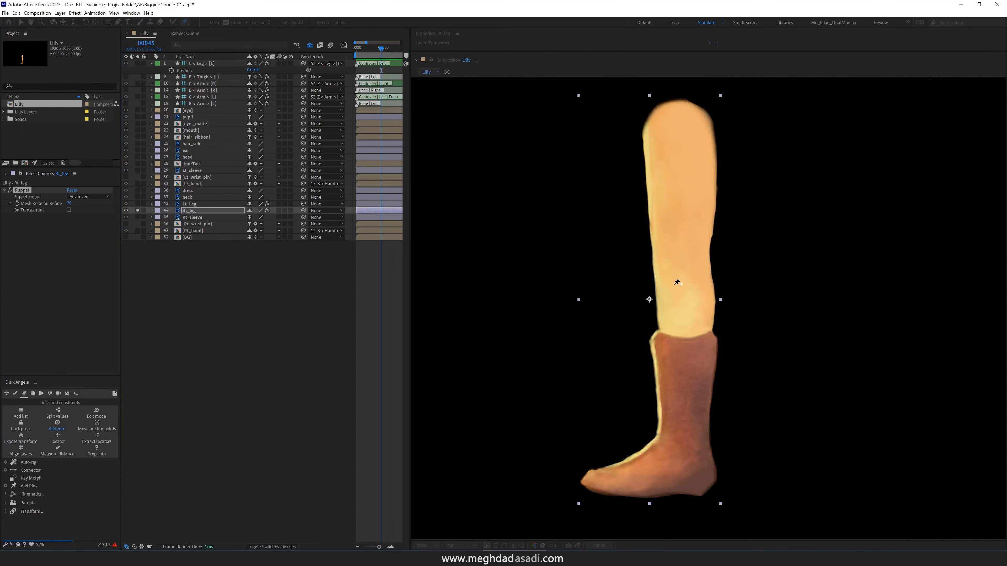
left_click(672, 271)
left_click(687, 442)
left_click(639, 494)
left_click(589, 483)
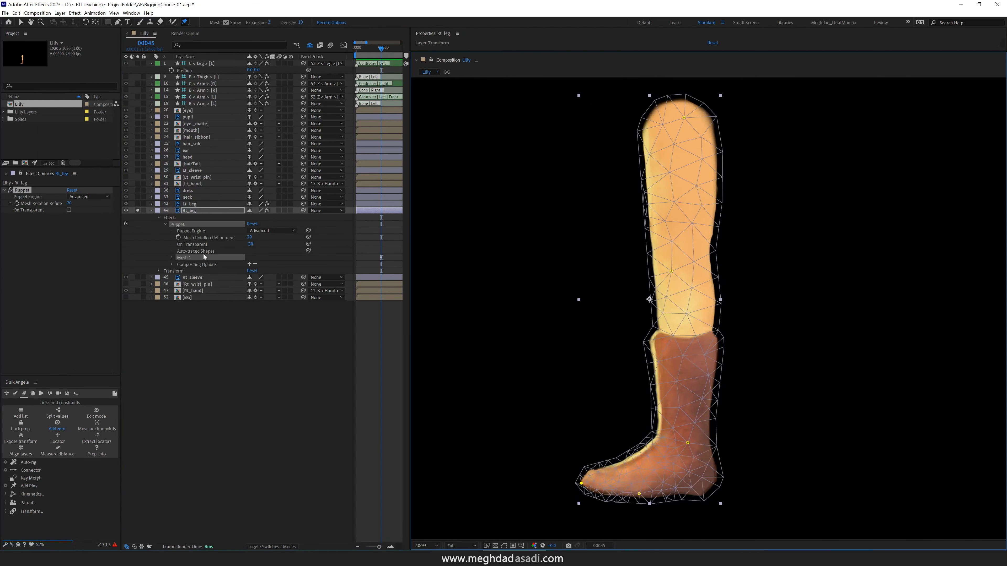
Rename the five Rt_leg puppet pins as hip, knee, ankle, ball and toe.
left_click(172, 257)
left_click(179, 277)
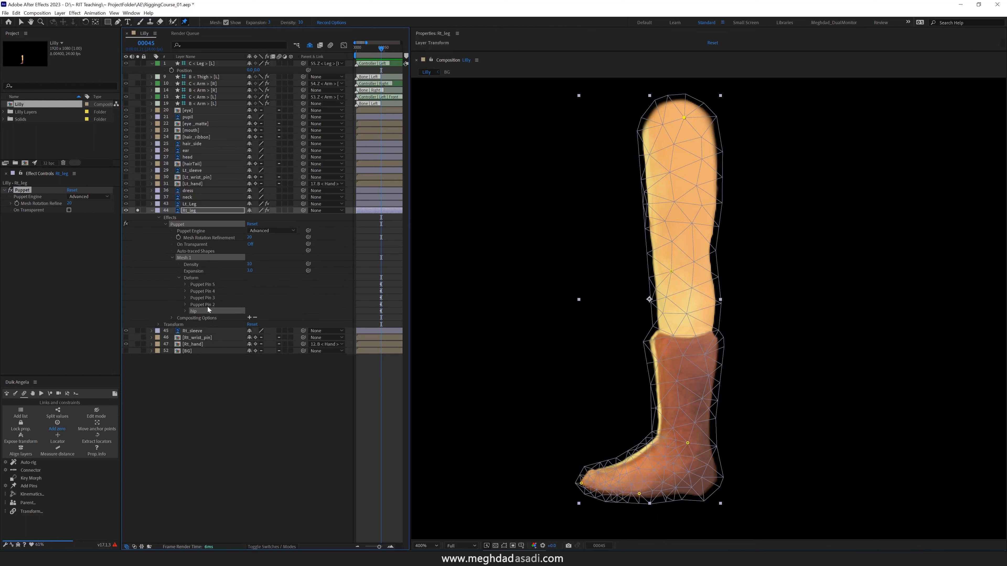
left_click(208, 306)
key("Return")
type("knee")
key("Return")
left_click(212, 299)
key("Return")
type("ankle")
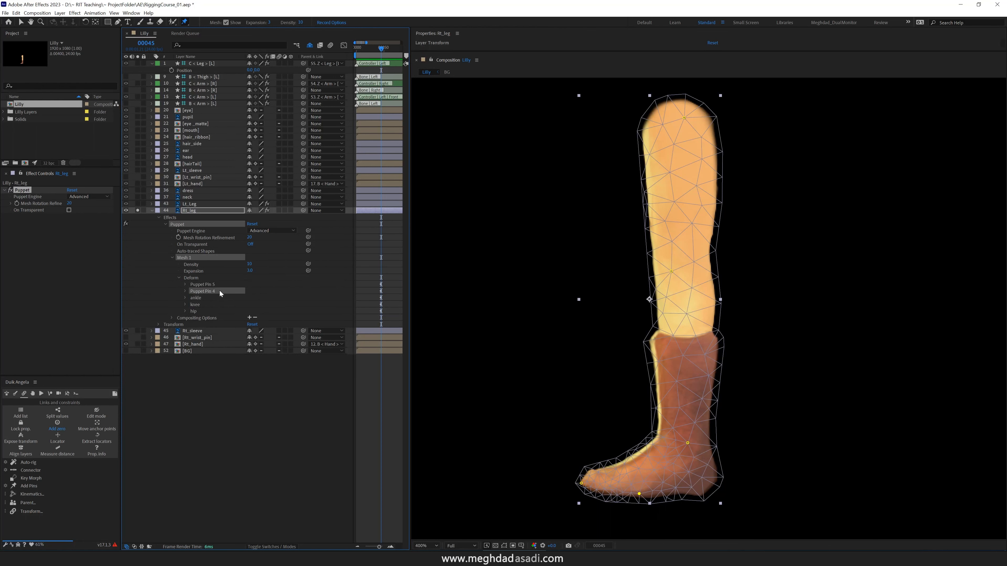
Create Duik pin layers for all five Rt_leg puppet pins.
left_click(200, 311, "shift")
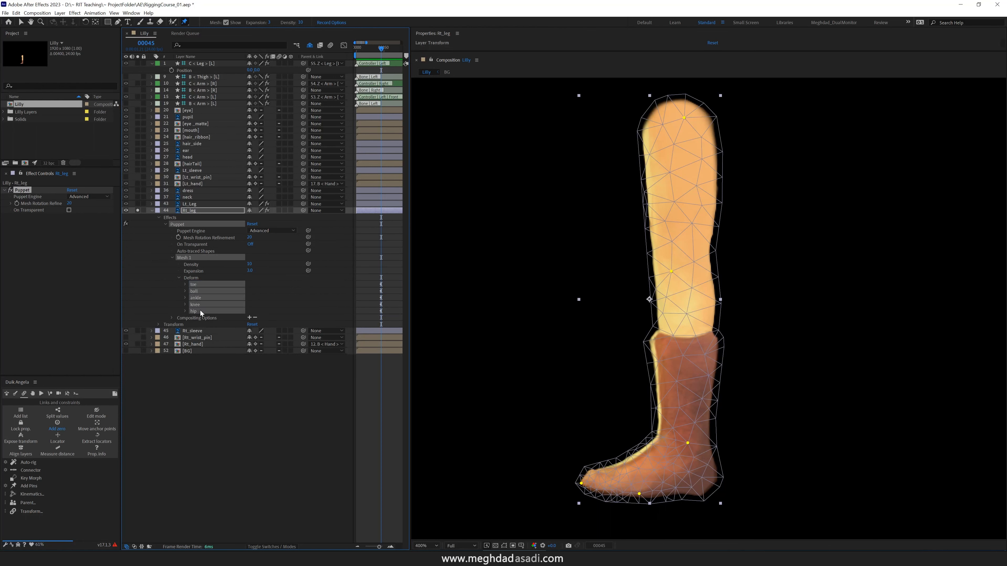
left_click(29, 486)
left_click(518, 322)
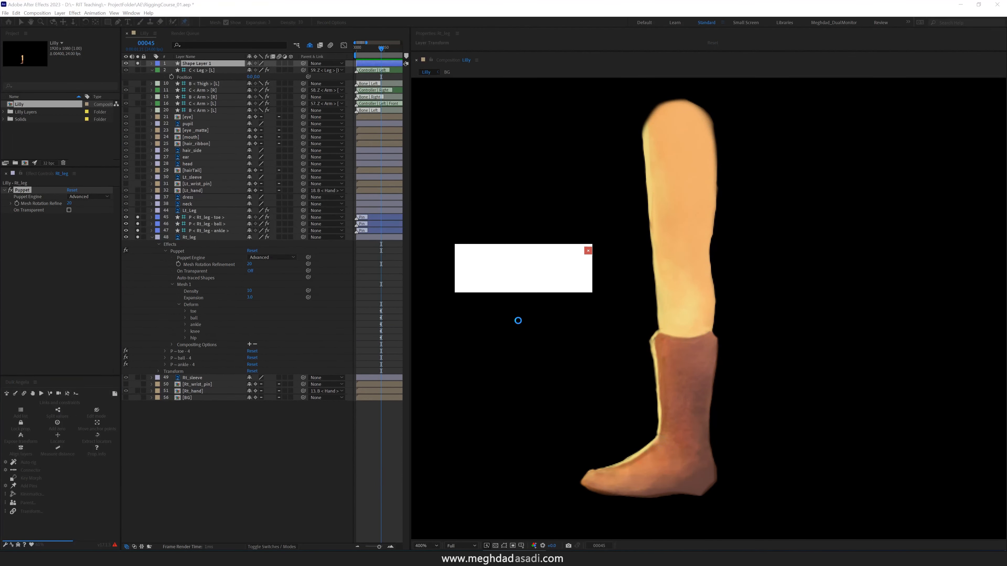
Create a Duik leg bone chain from the five Rt_leg pin layers, from hip to toe.
left_click(208, 236)
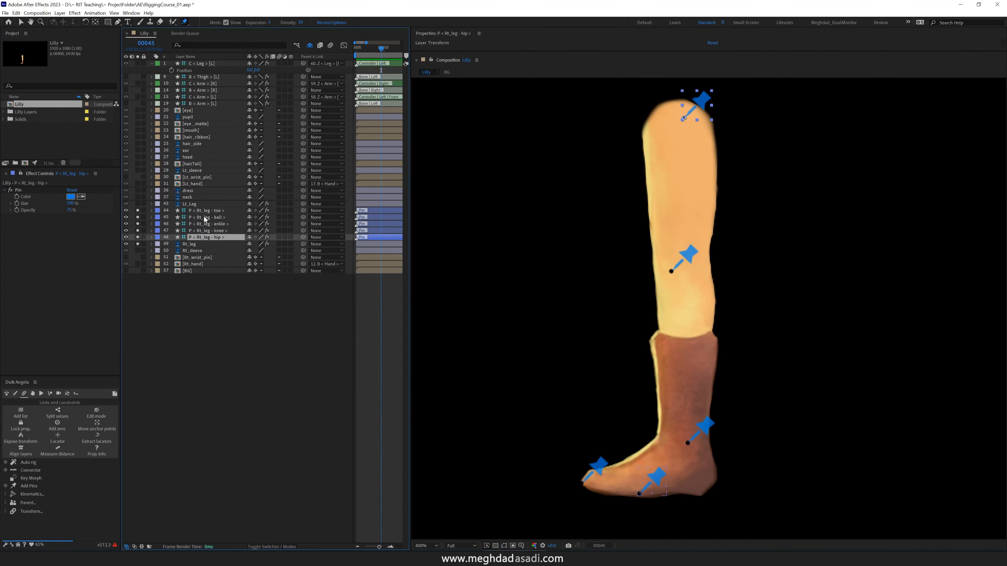
left_click(204, 211, "shift")
left_click(15, 394)
left_click(21, 460)
left_click(18, 478)
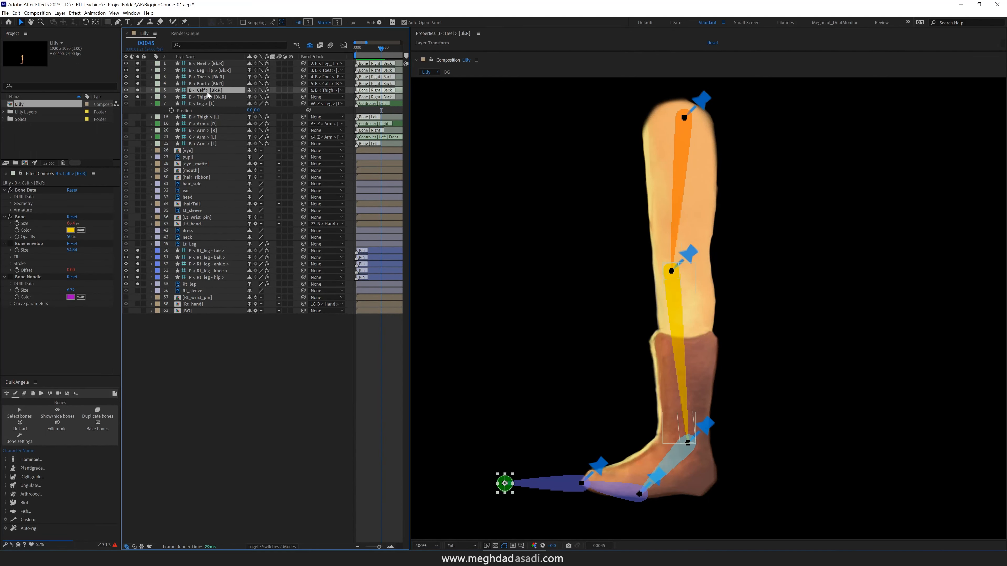
Set the new leg bones' side to Right and their location to None in the Duik bone settings.
left_click(28, 436)
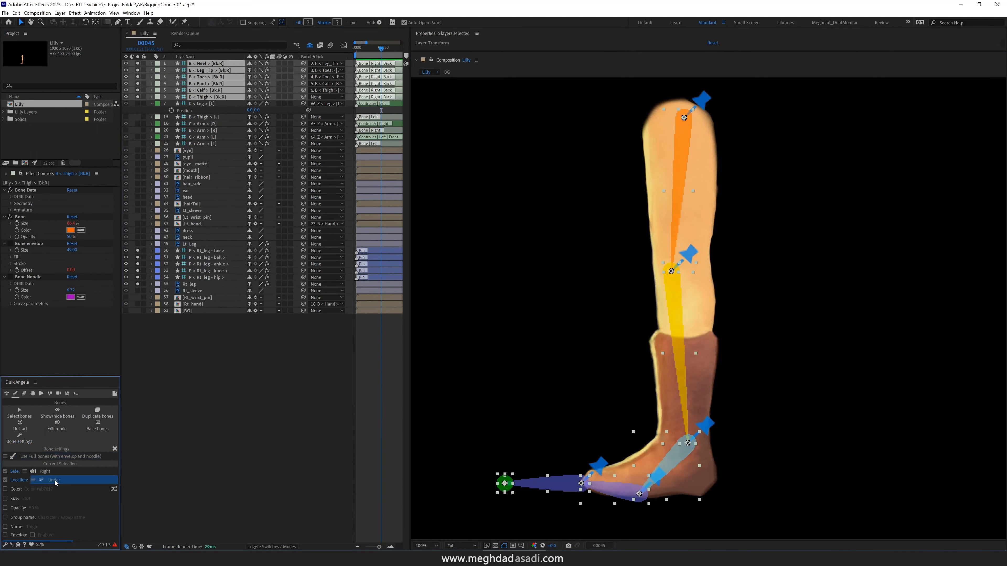
left_click_drag(68, 376, 69, 313)
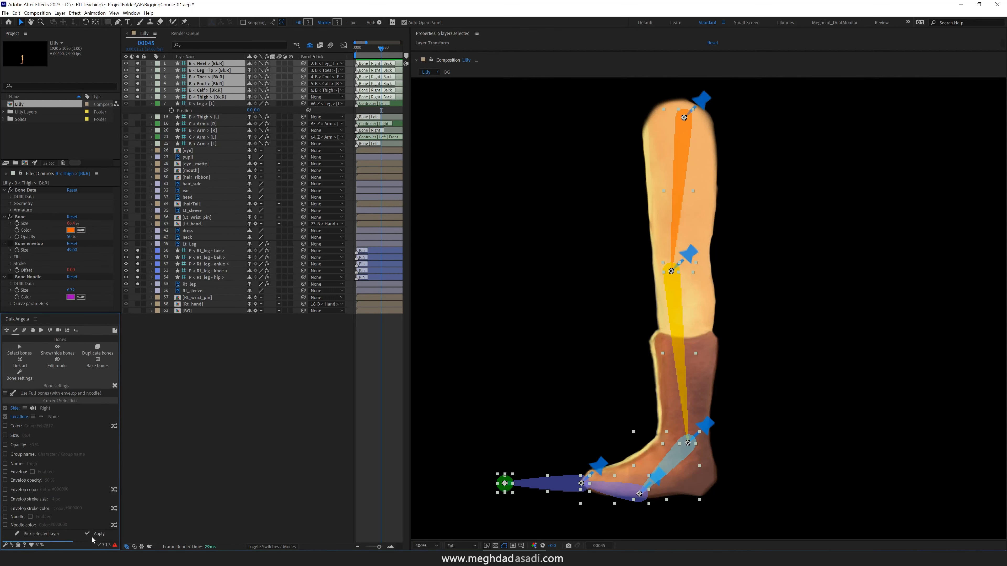
left_click(99, 534)
Move the right-leg Heel bone to the back of the boot and auto-rig the right-leg bones.
left_click_drag(504, 488, 702, 500)
left_click(19, 349)
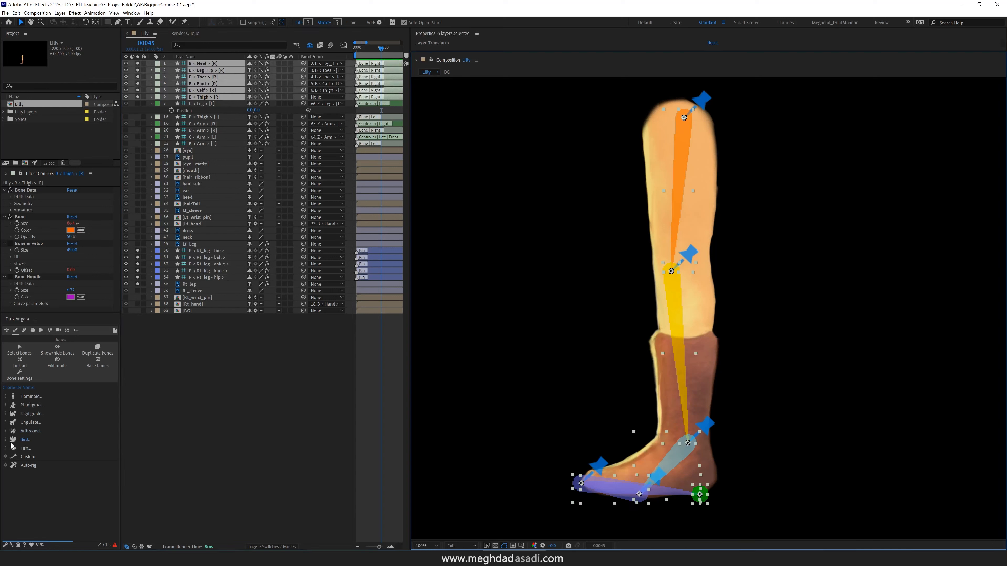
left_click(24, 464)
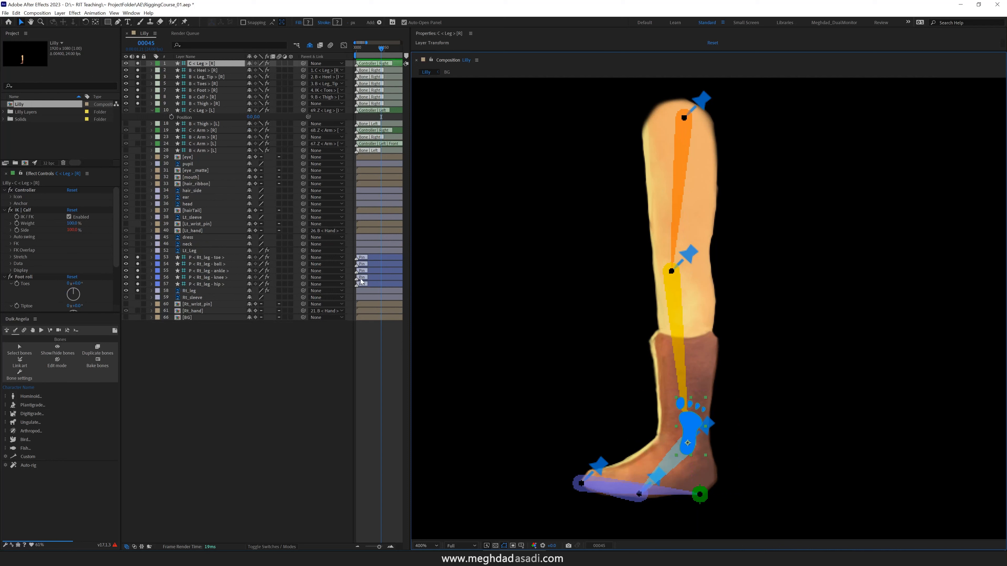
Parent the Rt_leg hip pin to the right Thigh bone, knee to Calf, ankle to Foot, and ball and toe to Toes.
left_click(206, 284)
left_click_drag(303, 284, 206, 89)
left_click(209, 277)
left_click(209, 271)
left_click(208, 264)
left_click(206, 257, "shift")
left_click_drag(304, 257, 208, 83)
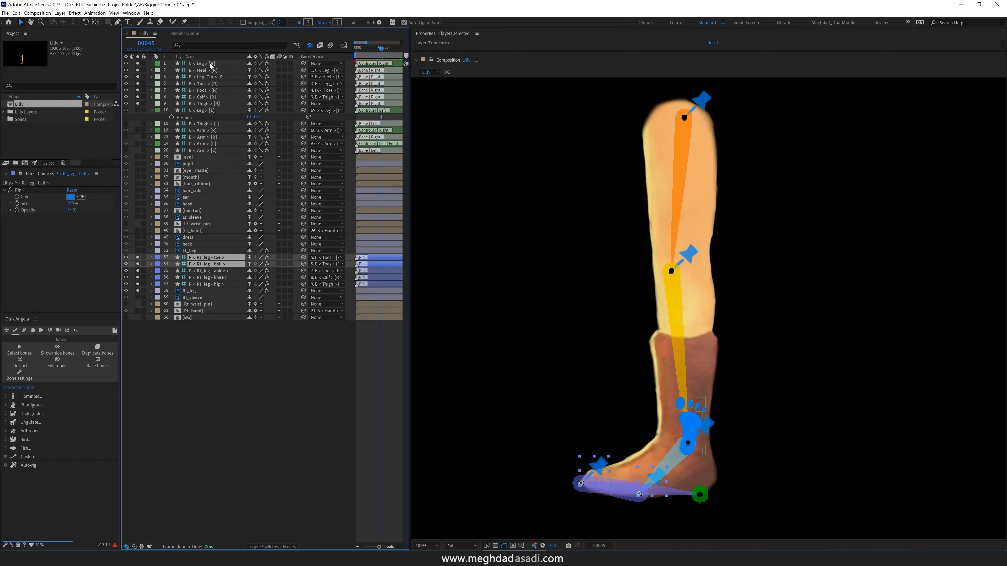
Try the roll angles of the right-leg controller's Foot roll effect, including Heel, undoing each change.
left_click(210, 65)
left_click_drag(77, 248, 65, 273)
key("ctrl+z")
key("ctrl+z")
scroll(75, 273, "down", 1)
left_click_drag(79, 275, 87, 276)
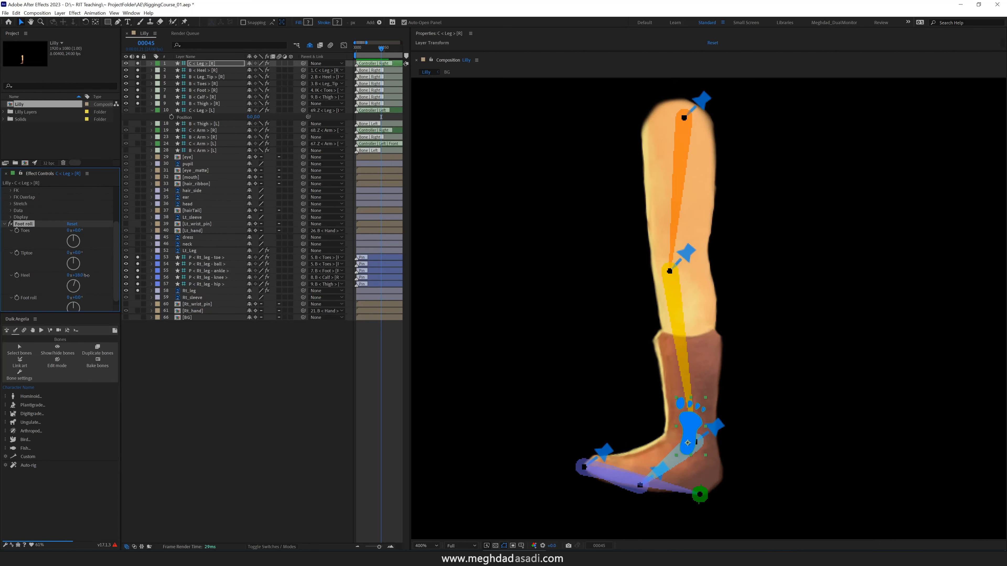
key("ctrl+z")
scroll(74, 284, "down", 1)
left_click_drag(69, 290, 89, 290)
key("ctrl+z")
Add a Duik zero to the right-leg controller and keyframe its Position to raise the leg at frame 33.
left_click(217, 66)
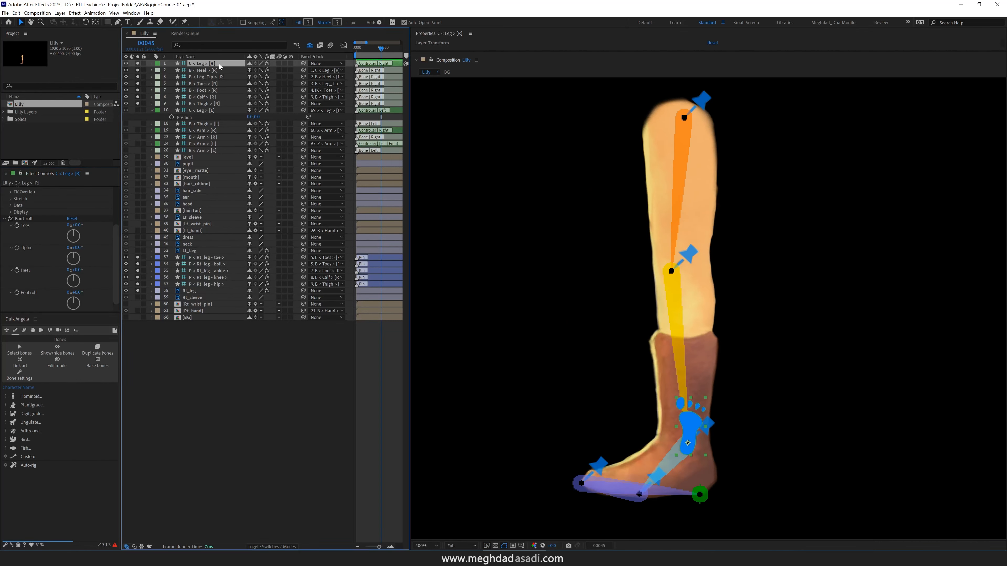
left_click(23, 332)
left_click(374, 49)
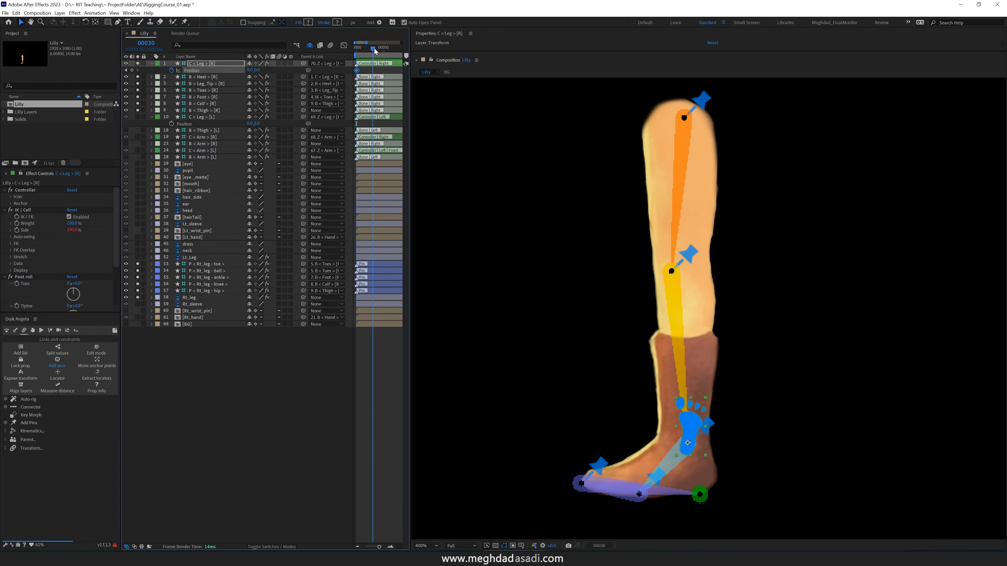
left_click_drag(374, 51, 375, 51)
left_click_drag(257, 70, 209, 70)
Add a puppet starch pin at the bent knee of Rt_leg.
left_click(190, 297)
left_click(152, 298)
left_click(187, 344)
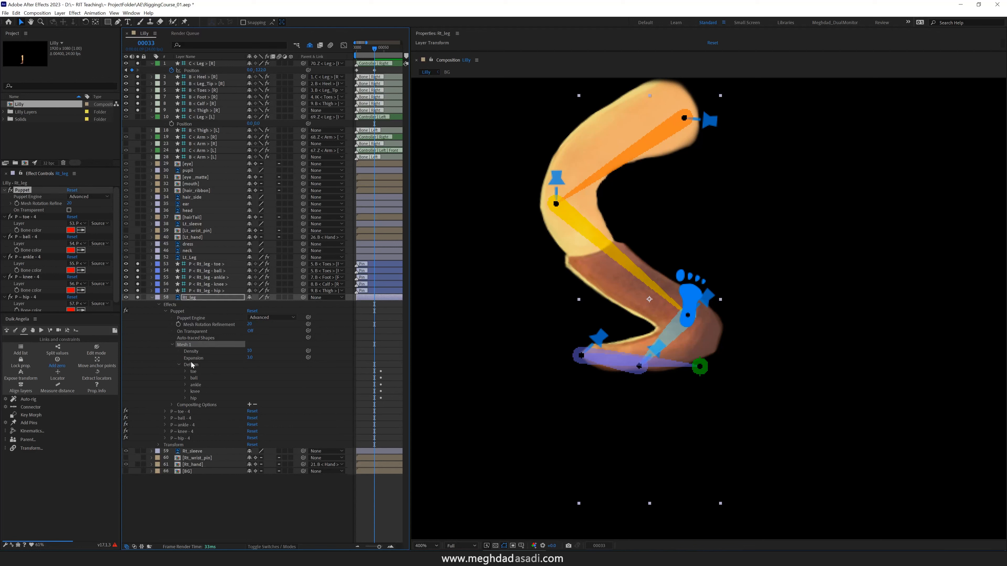
left_click(191, 364)
left_click(183, 22)
left_click(151, 297)
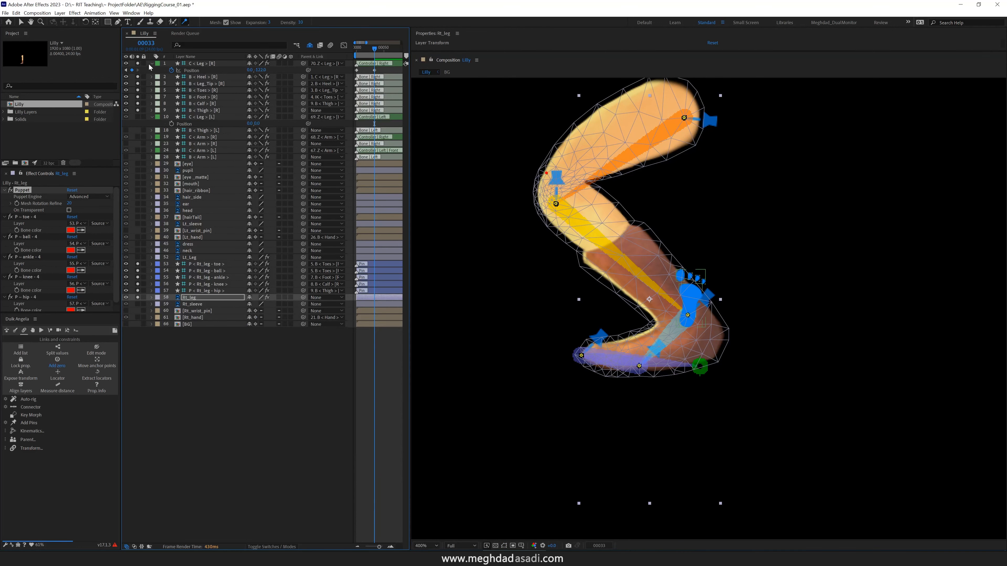
Turn off solo for the right-leg controller, bones, pin layers and Rt_leg artwork.
left_click(152, 63)
left_click_drag(138, 256, 138, 291)
left_click_drag(138, 104, 138, 63)
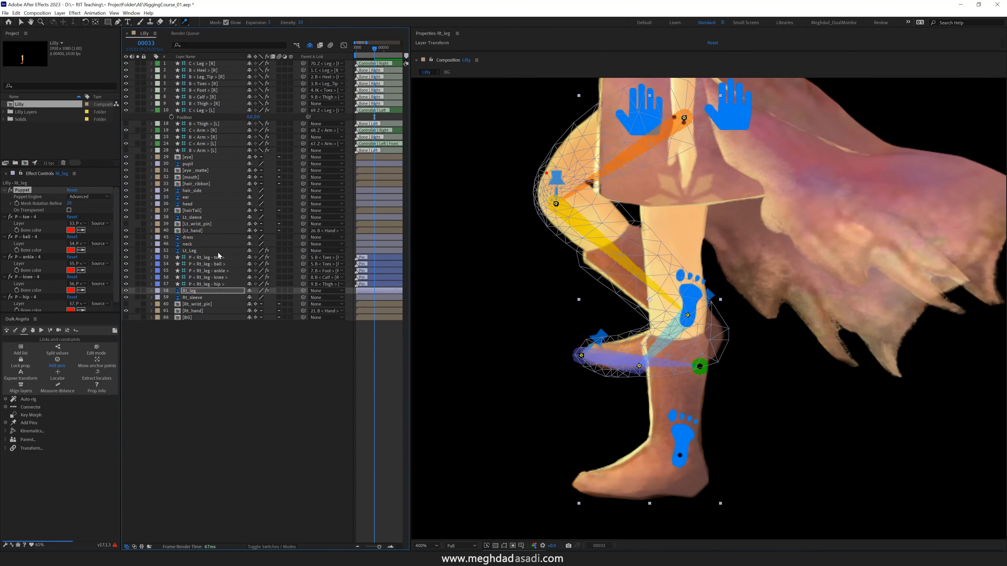
Shy the Rt_leg layer, and turn off visibility and shy the five right-leg pin layers.
left_click(192, 292)
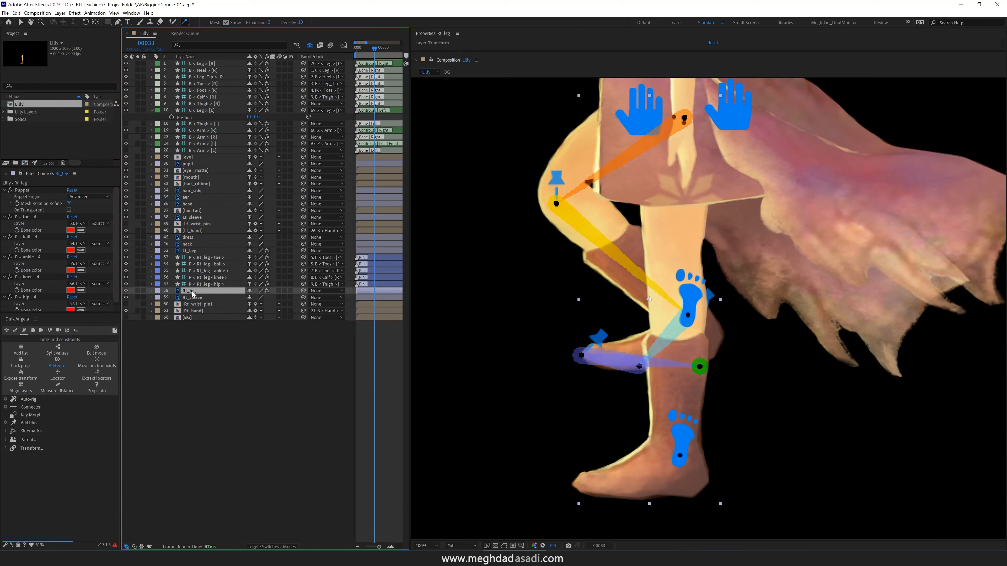
left_click(249, 293)
left_click(155, 284)
left_click(154, 258, "shift")
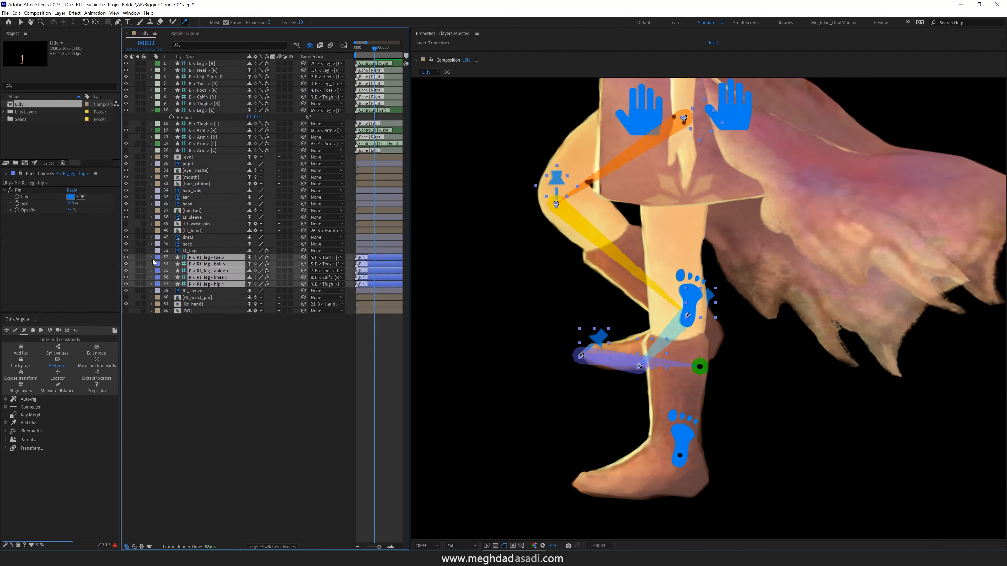
left_click(250, 257)
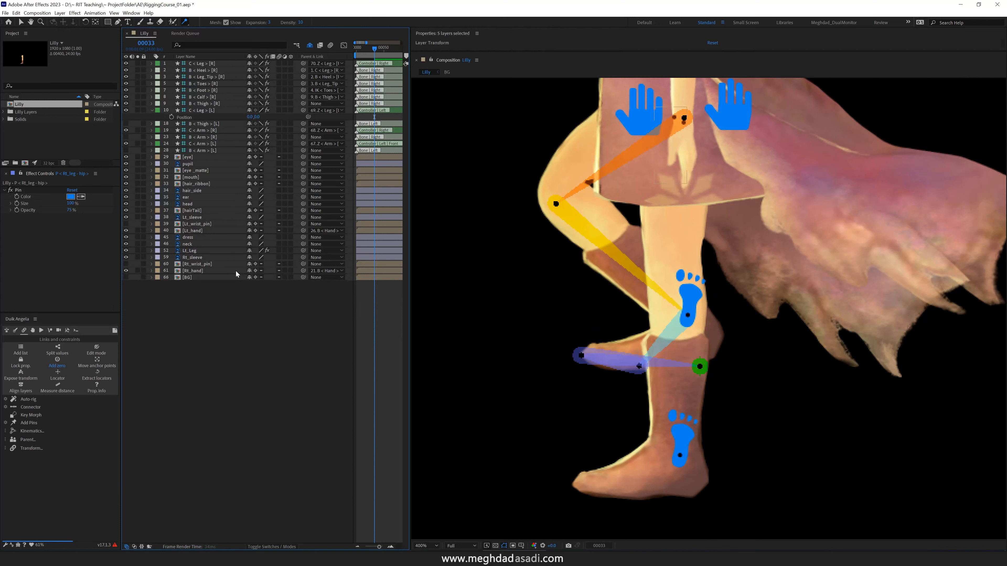
Turn off visibility of the right-leg bones from Heel to Thigh and shy the five from Heel to Calf.
left_click(216, 97)
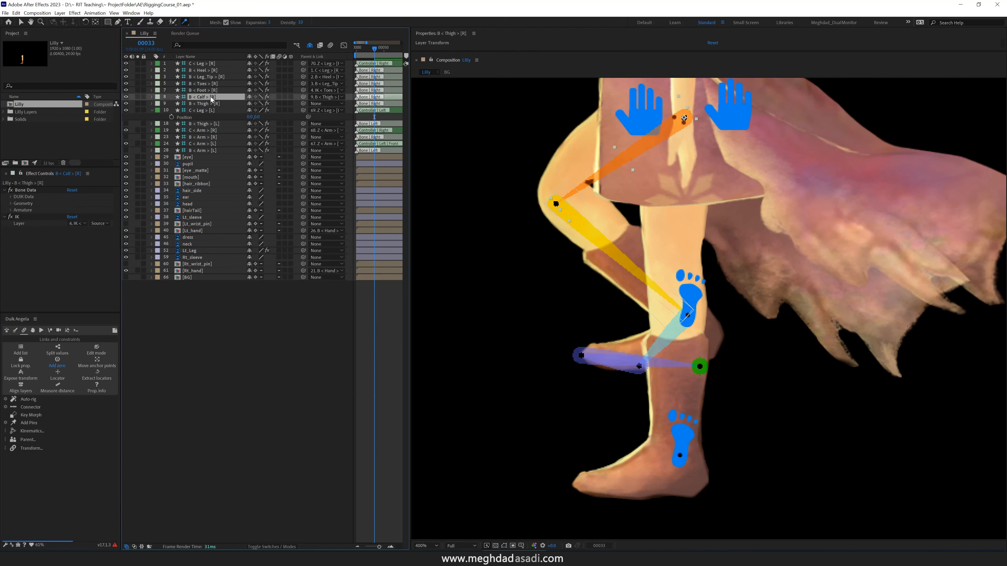
left_click(216, 71, "shift")
left_click_drag(127, 71, 125, 97)
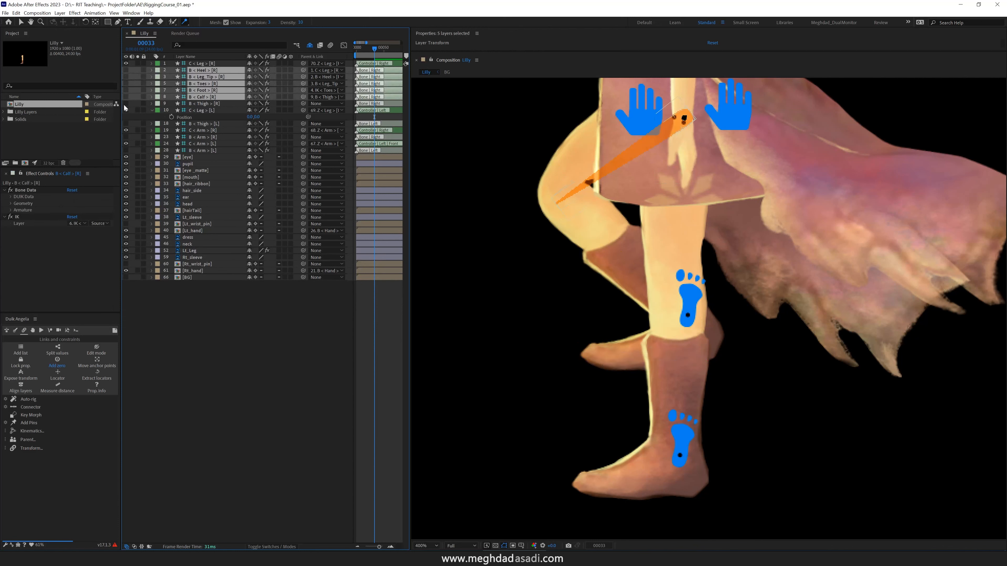
left_click(125, 105)
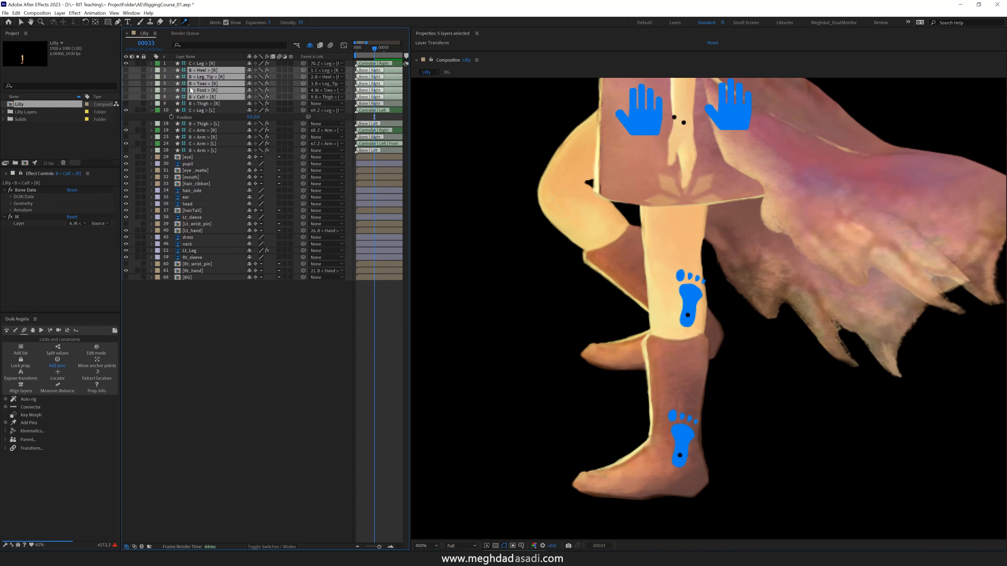
left_click(249, 70)
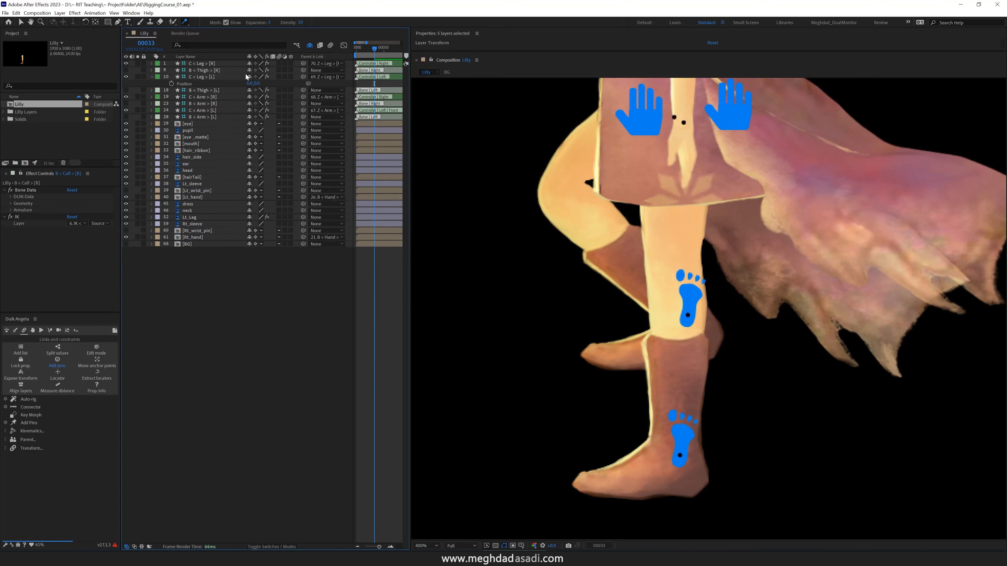
Remove the Position keyframes from the right-leg controller and return to the first frame.
left_click(152, 77)
left_click(373, 65)
key("u")
left_click(373, 71)
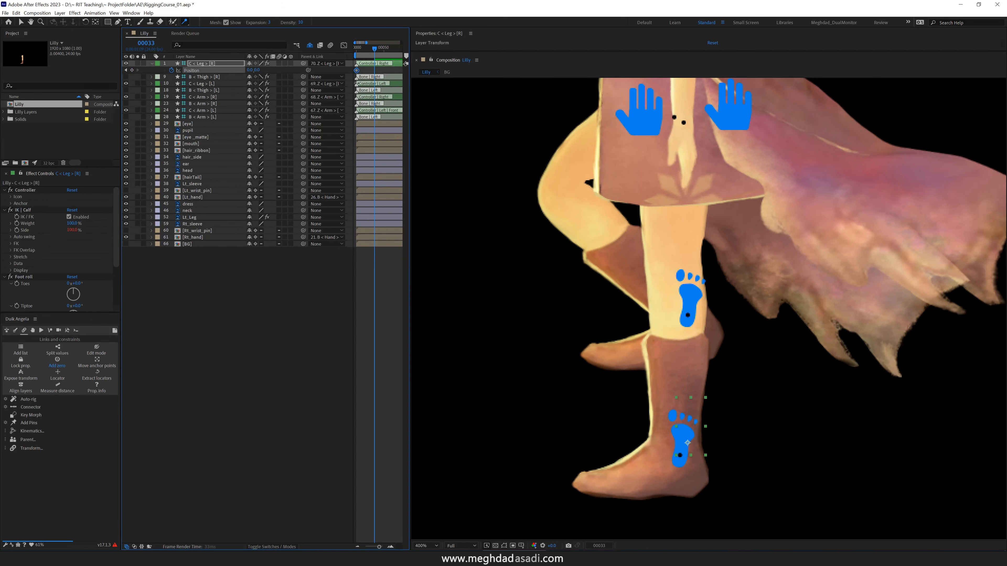
key("Home")
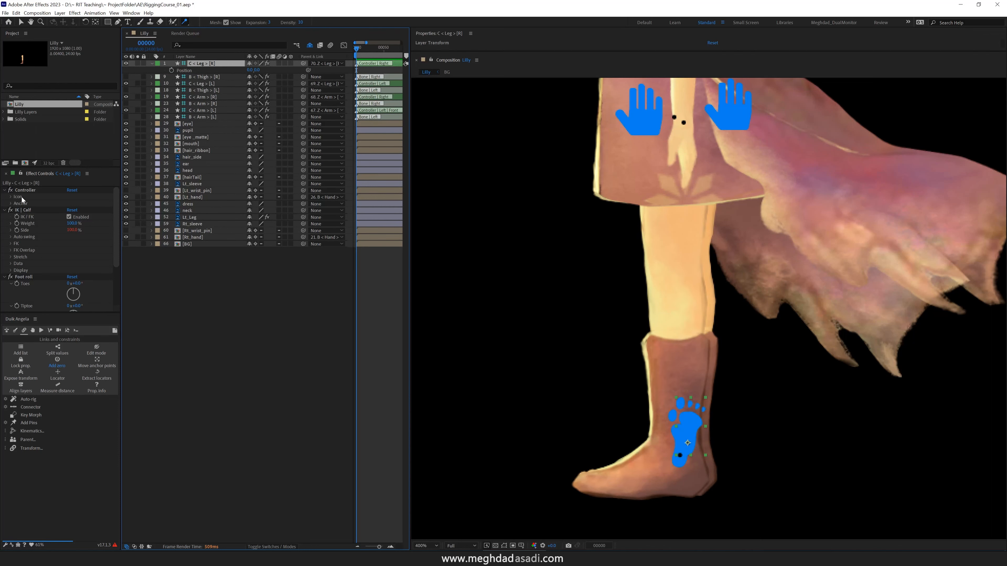
Offset the icon position of both leg controllers horizontally so their footprints sit behind the boots.
left_click(11, 196)
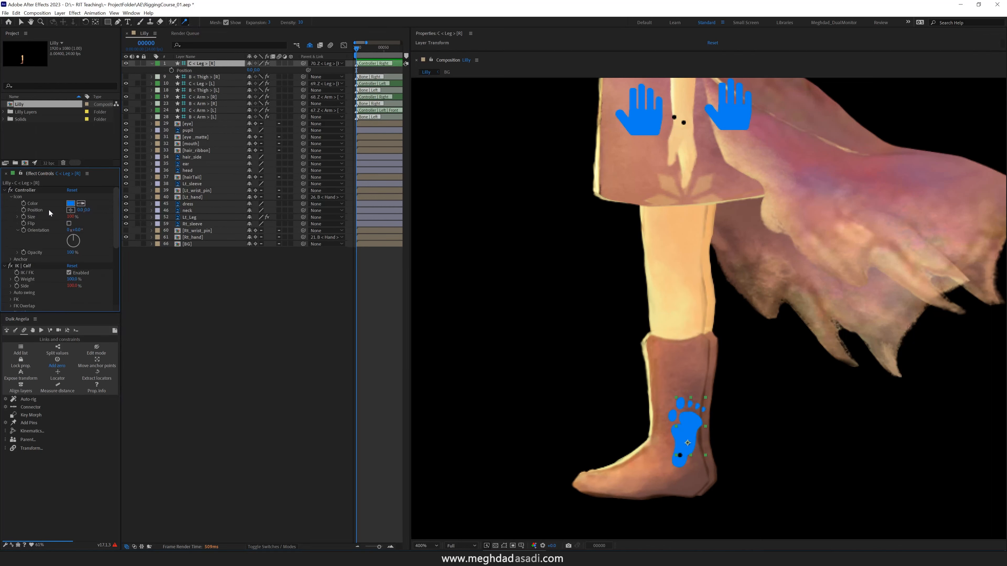
left_click(84, 210)
left_click_drag(85, 211, 111, 210)
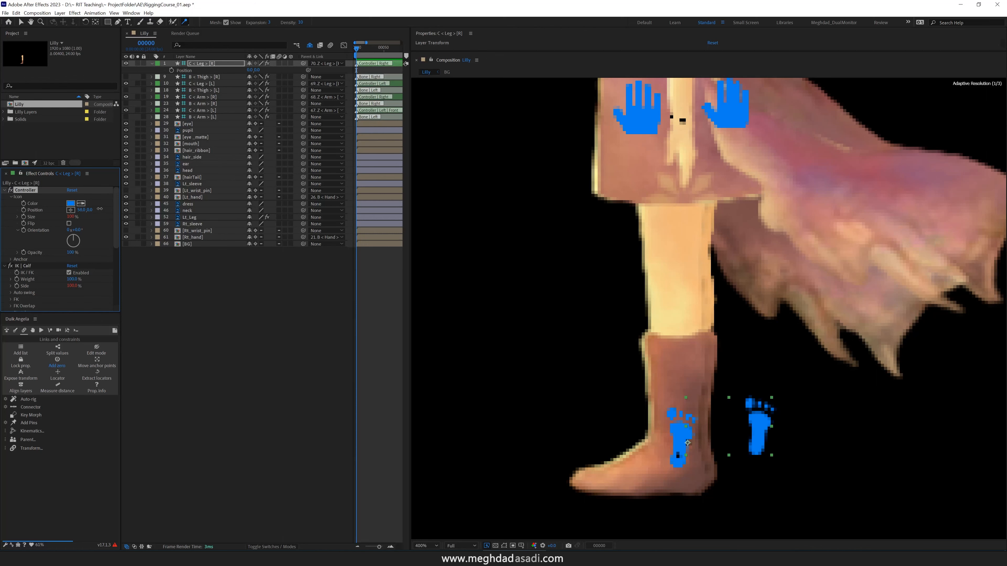
left_click(201, 83)
left_click(11, 197)
left_click(11, 197)
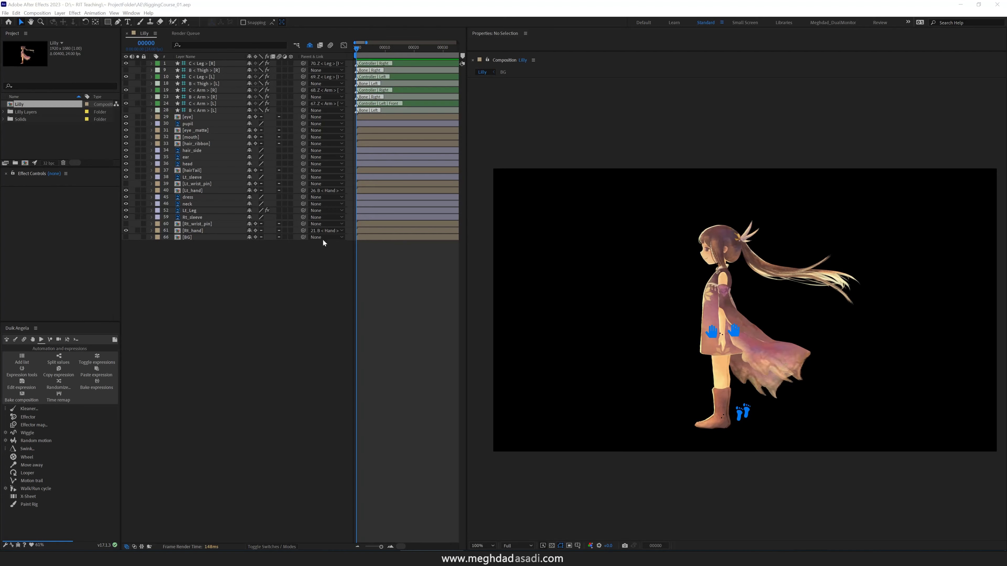
Solo the dress layer, comparing it briefly with the Lt_Leg artwork, and activate the Puppet Position Pin tool.
left_click(138, 196)
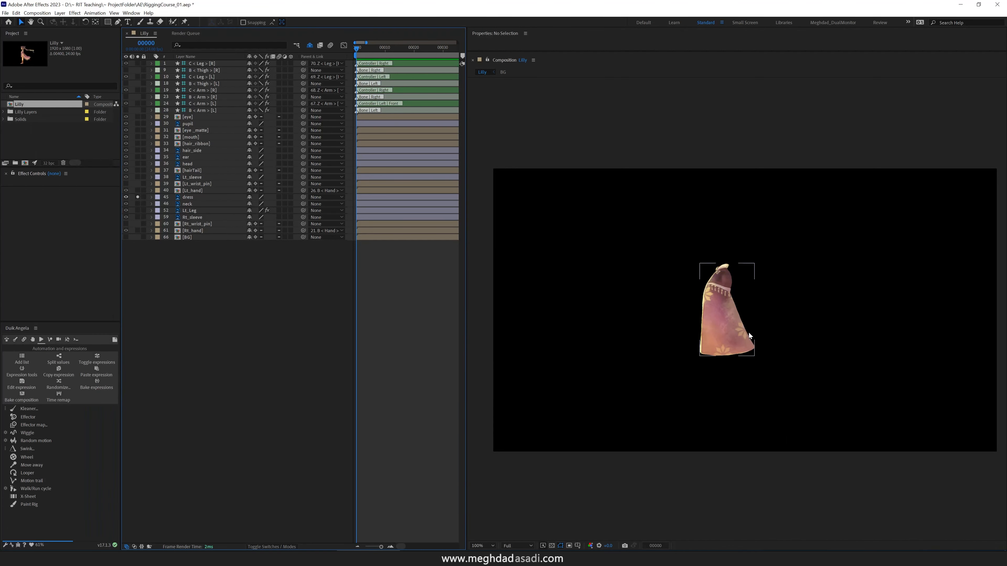
key("period")
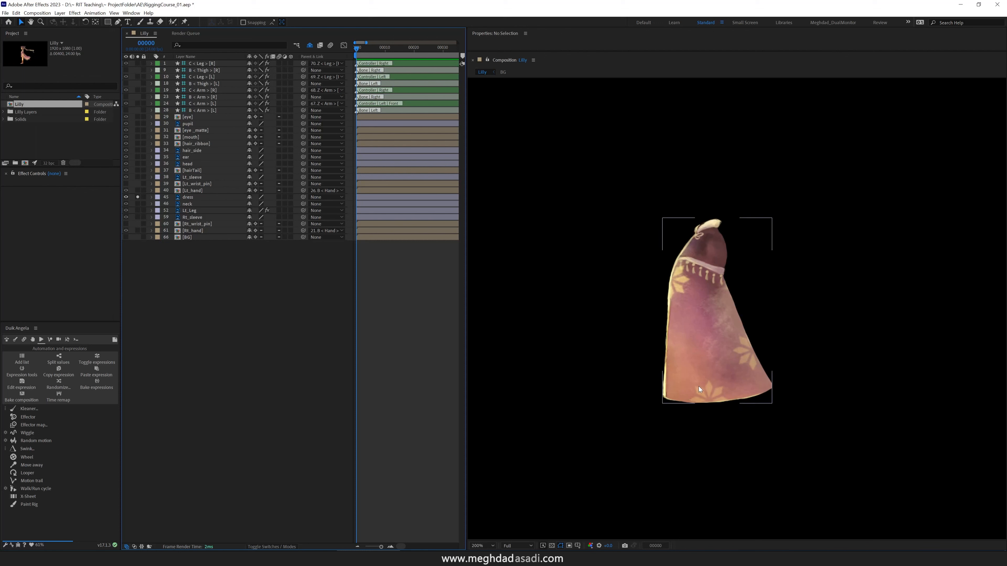
key("ctrl+p")
left_click(137, 211)
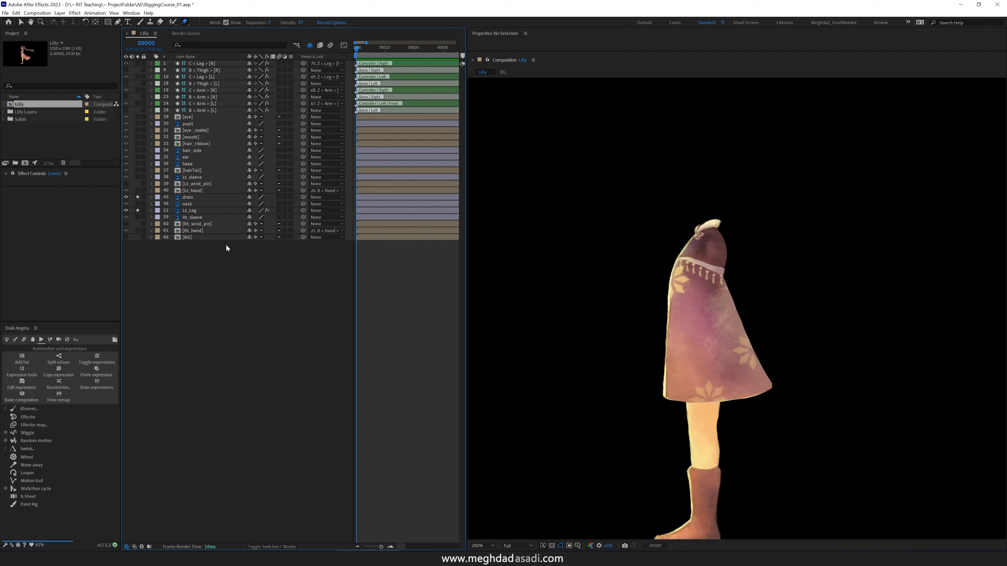
left_click(138, 197)
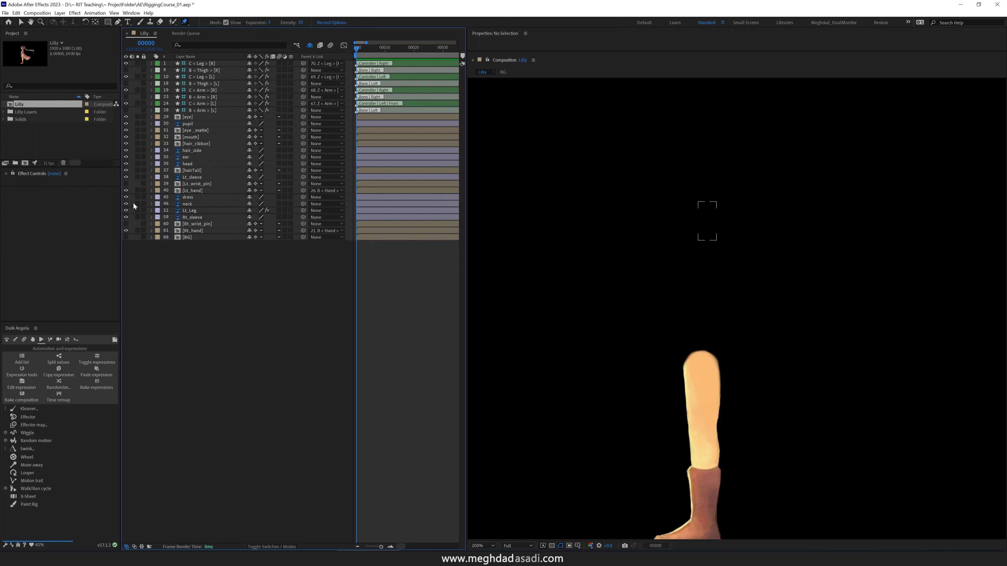
left_click(137, 197, "alt")
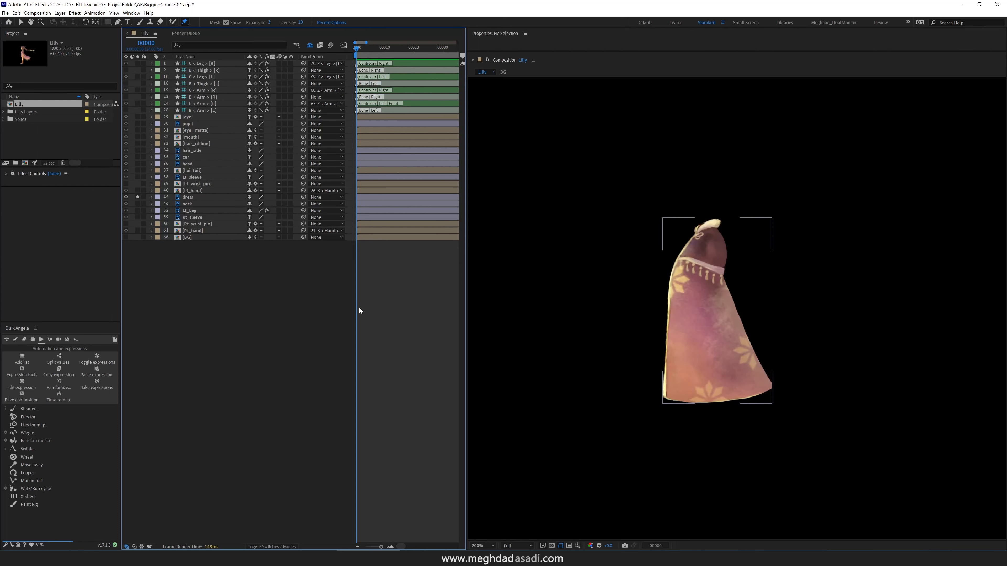
Place five puppet position pins down the dress: at the hips, waist, upper chest, lower skirt and hem.
left_click(706, 355)
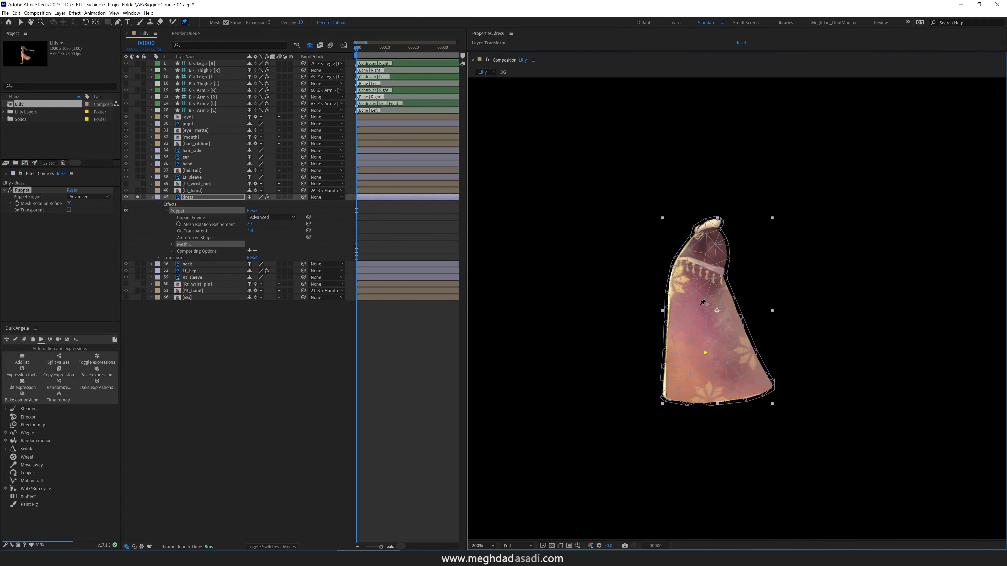
left_click(702, 301)
left_click(708, 234)
left_click(709, 376)
left_click(712, 400)
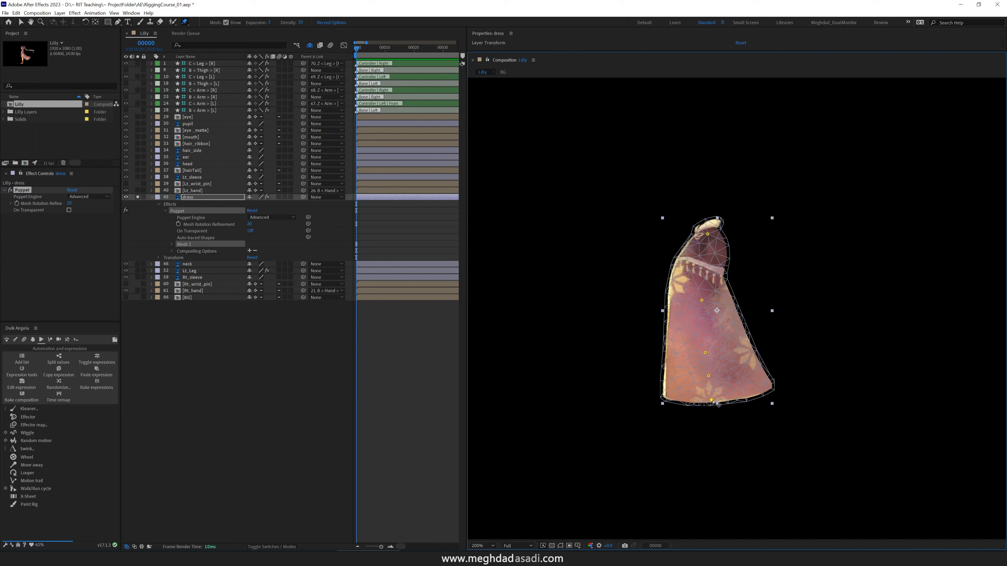
Rename the dress's hip, waist and chest puppet pins as spine01, spine02 and spine03.
left_click(709, 376)
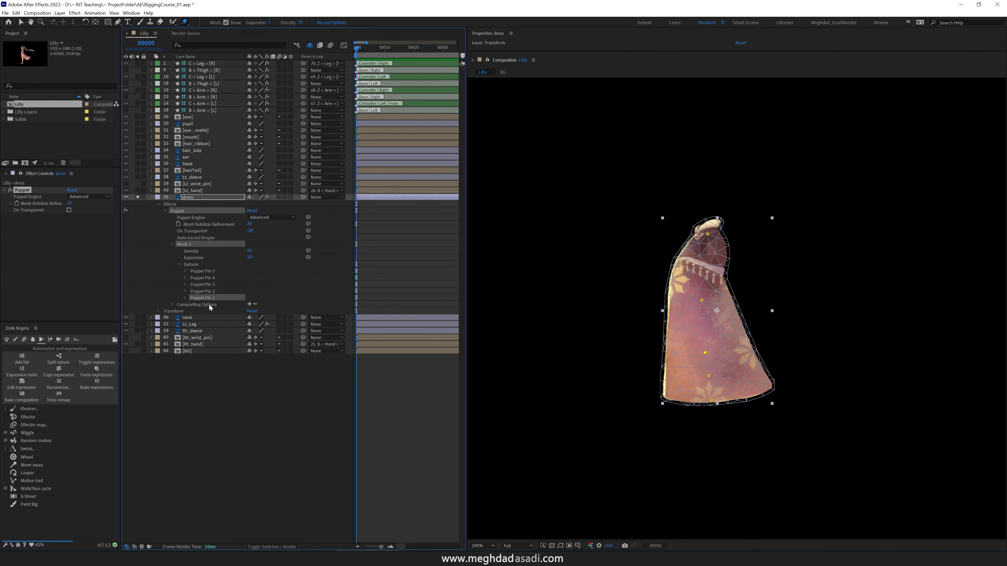
key("Return")
type("spine01")
key("Return")
key("Up")
key("Return")
type("spine02")
key("Return")
key("Up")
key("Return")
type("spine03")
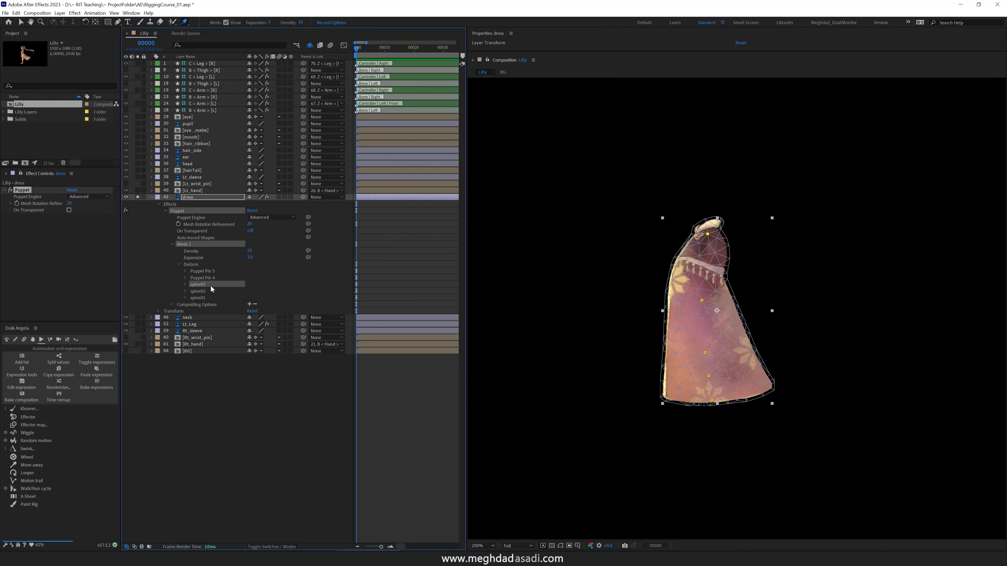
key("Return")
Rename the dress's lower-skirt and hem puppet pins as skirt01 and skirt02.
key("Up")
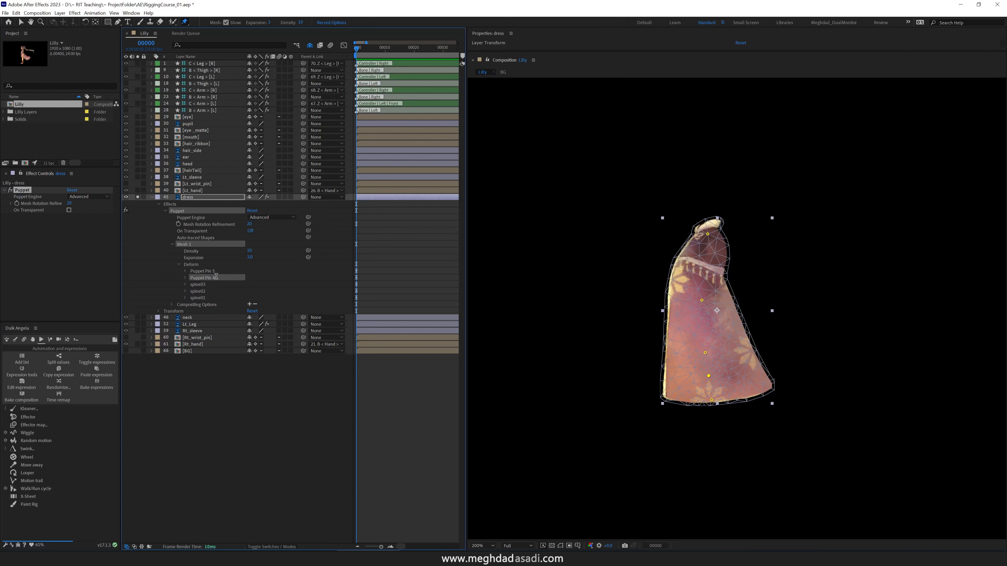
key("Return")
type("skirt01")
key("Return")
key("Up")
key("Return")
type("skirt")
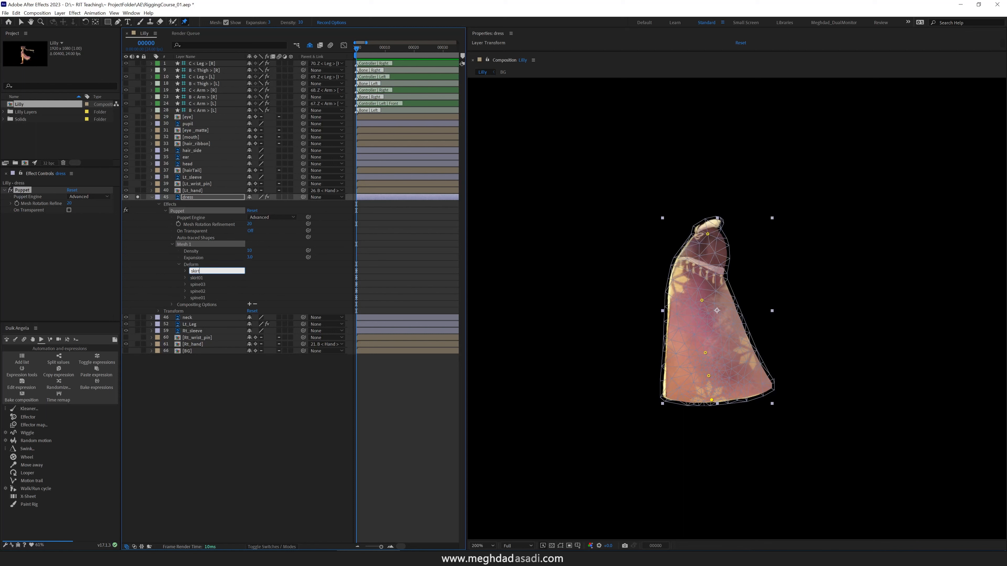
type("02")
key("Return")
Add Duik pin layers for all five dress puppet pins, ignoring the layer-controls alert, and collapse the dress layer.
left_click(198, 298, "shift")
left_click(24, 339)
left_click(28, 432)
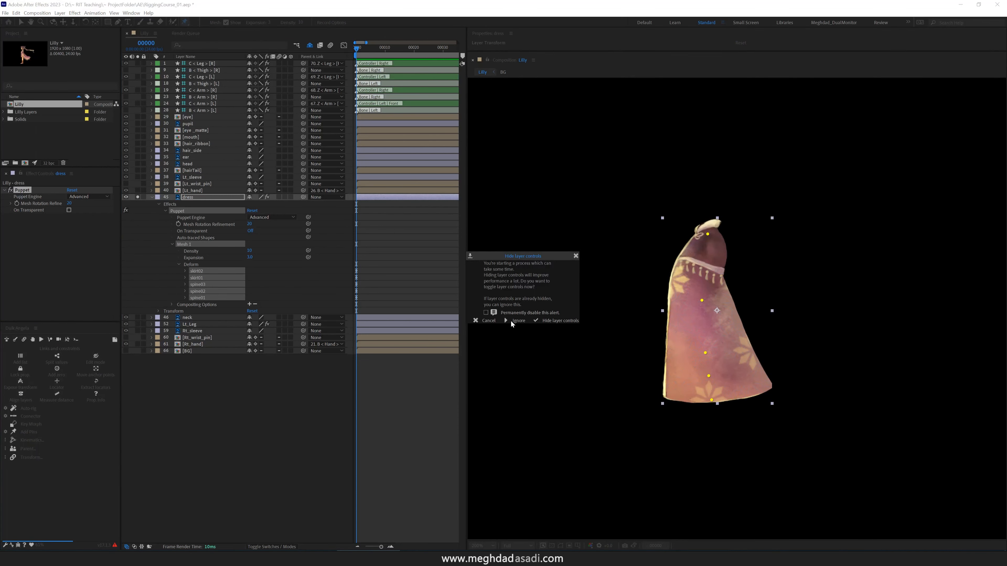
left_click(513, 322)
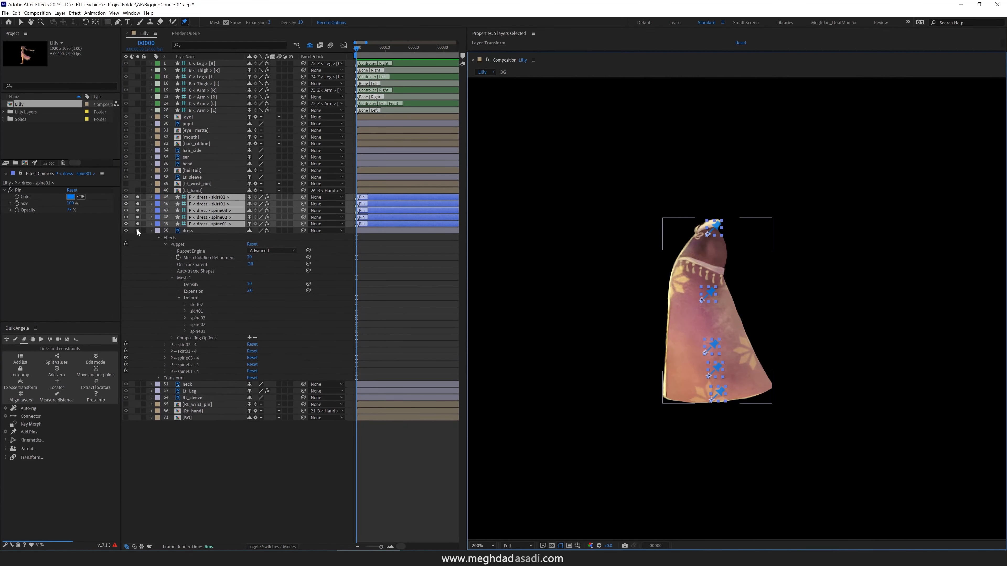
left_click(137, 230)
left_click(151, 231)
left_click(138, 231)
key("F2")
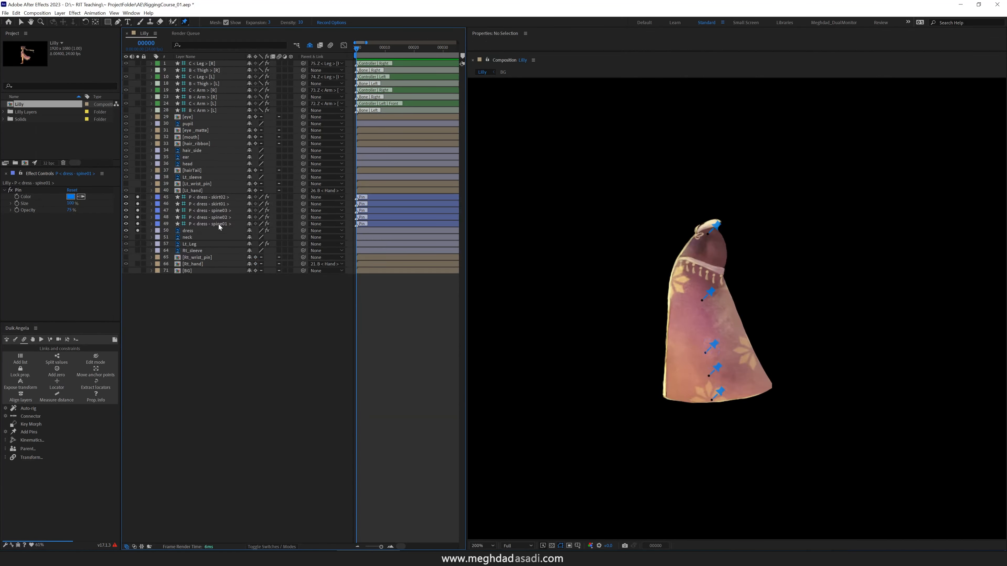
Parent the dress pin layers: spine03 to spine02, spine02 to spine01, skirt02 to skirt01, and skirt01 to spine01.
left_click(217, 211)
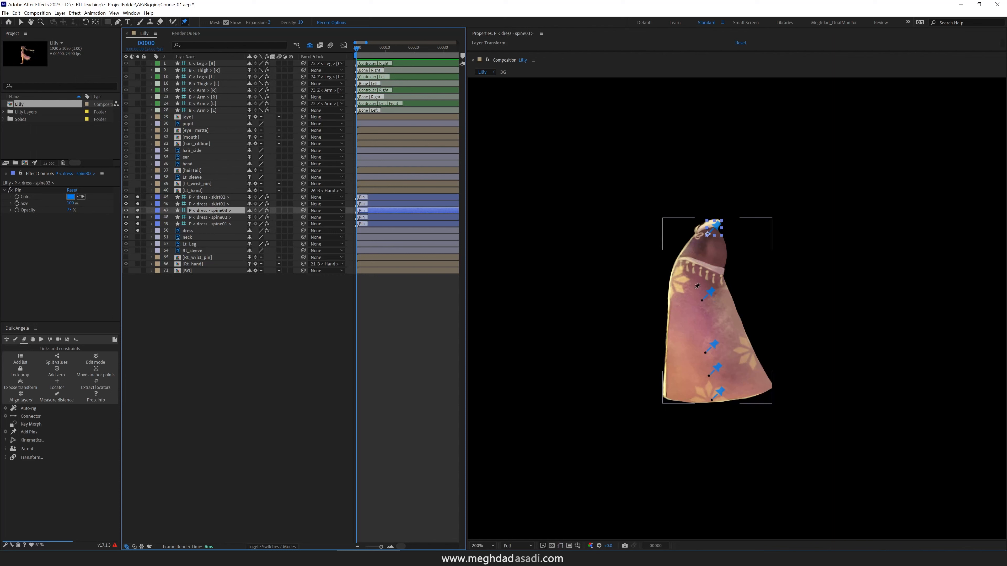
left_click_drag(303, 211, 210, 224)
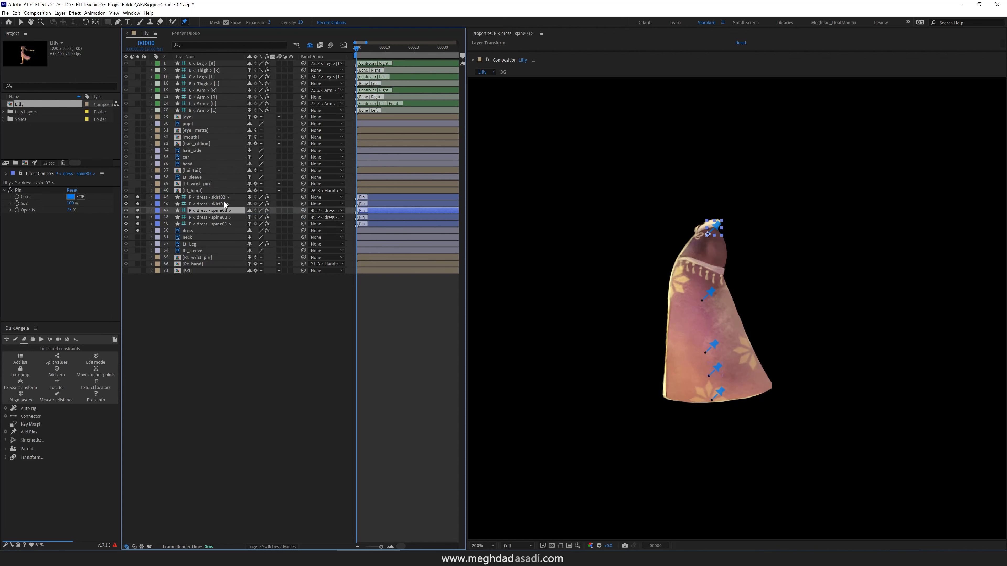
left_click(214, 198)
left_click_drag(304, 197, 230, 204)
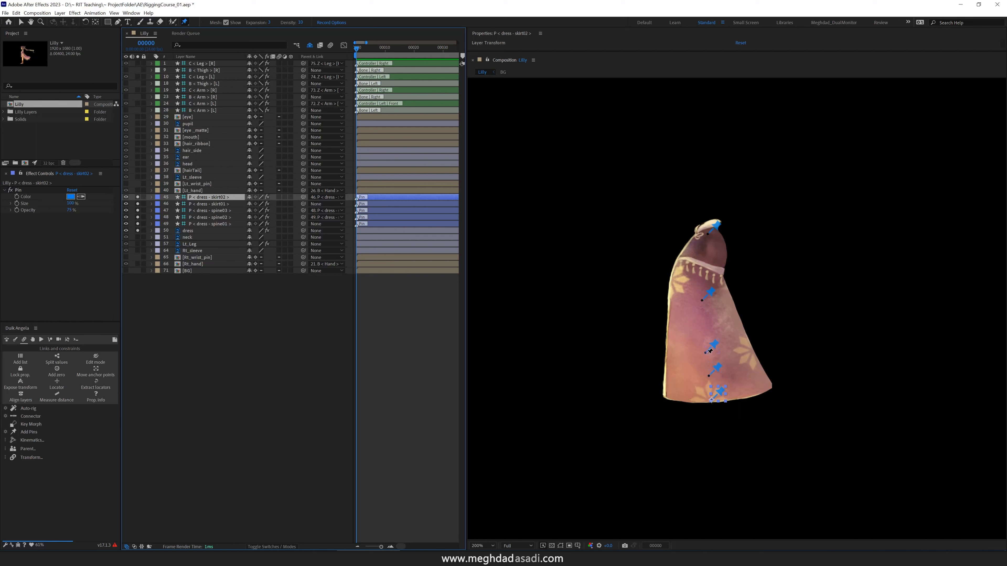
left_click_drag(303, 204, 251, 230)
Test the parented chain by rotating the spine01, spine02 and skirt01 pin layers, undoing each rotation.
left_click(210, 224)
key("r")
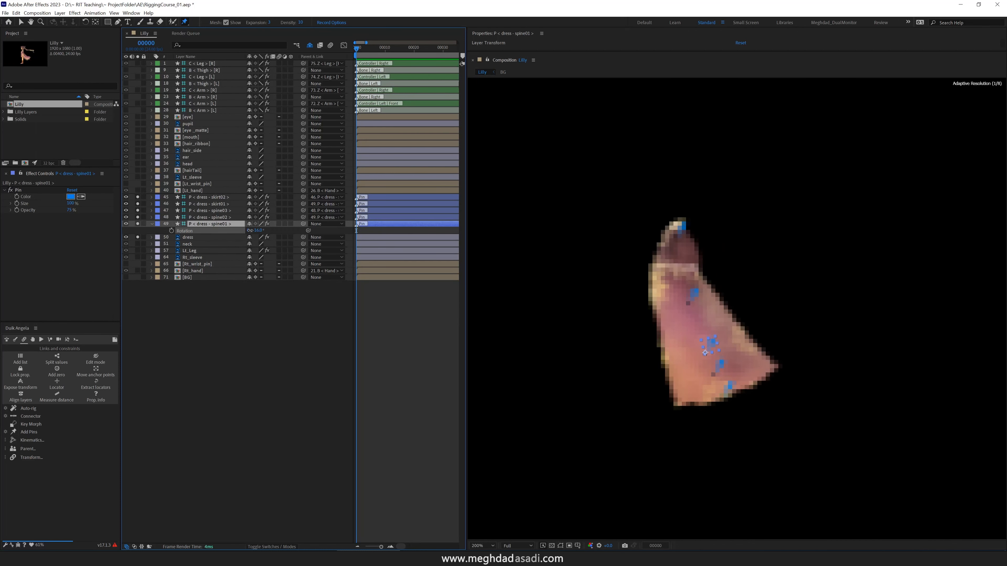
key("ctrl+z")
left_click(225, 220)
key("r")
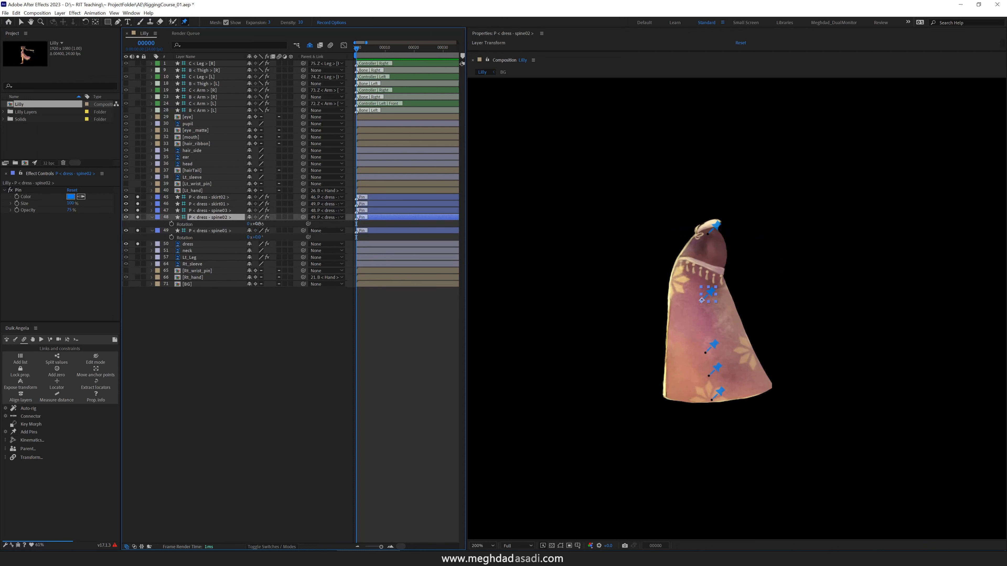
left_click_drag(258, 224, 262, 230)
key("ctrl+z")
left_click(217, 204)
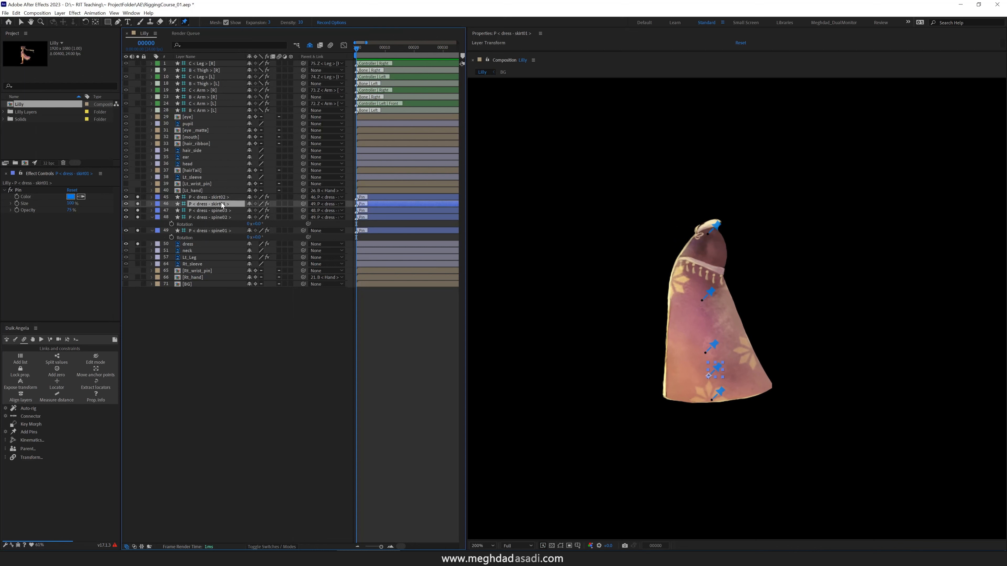
key("r")
mouse_move(254, 211)
left_mouse_down()
mouse_move(269, 216)
mouse_move(245, 212)
mouse_move(259, 214)
left_mouse_up()
key("ctrl+z")
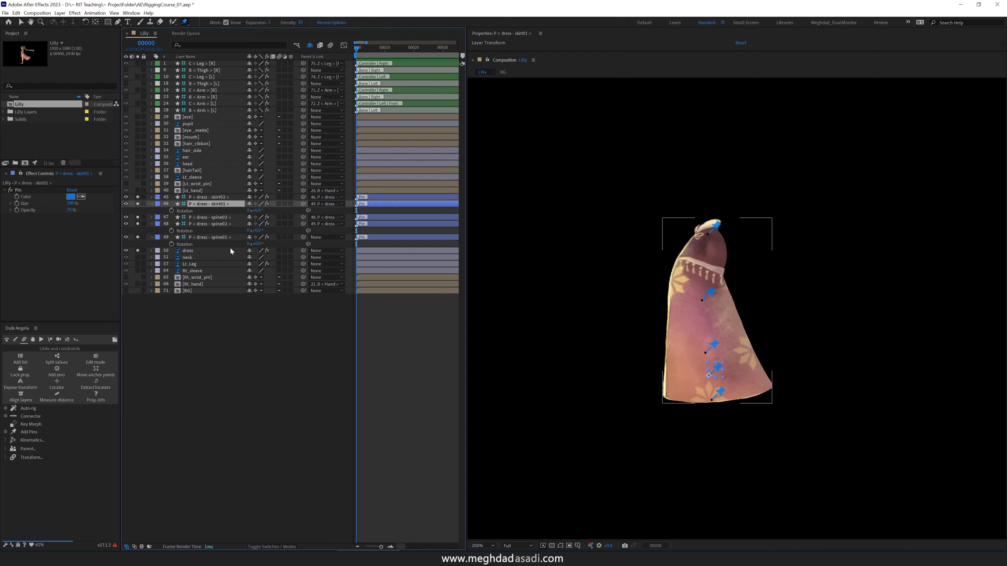
Set the parent of all five dress pin layers to None.
left_click(209, 236)
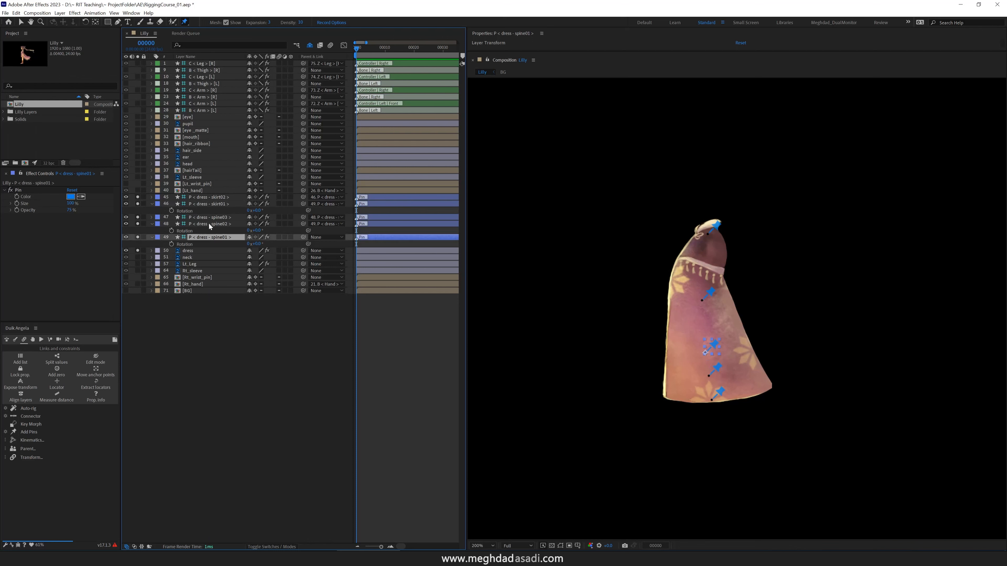
left_click(216, 199, "shift")
left_click(323, 198)
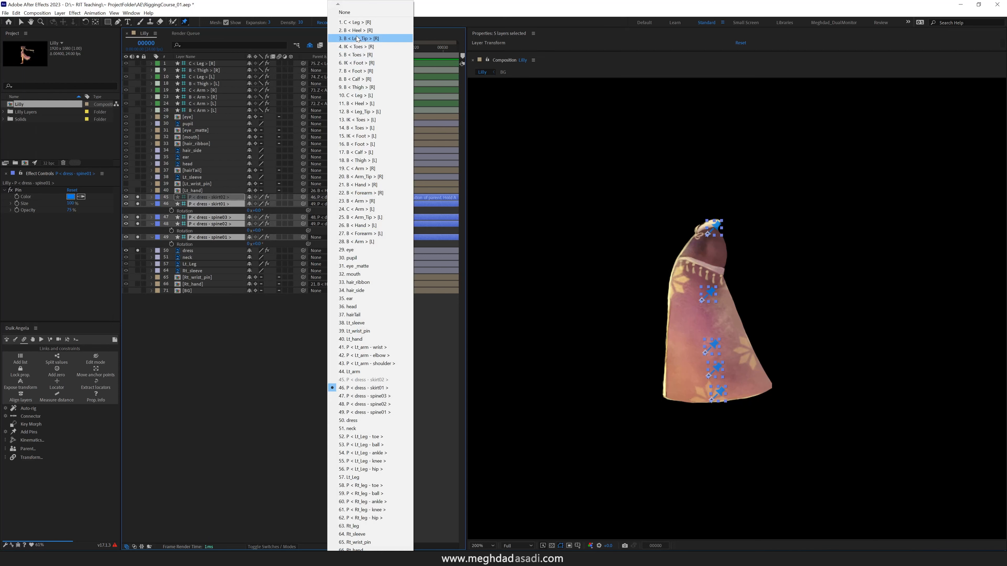
left_click(344, 13)
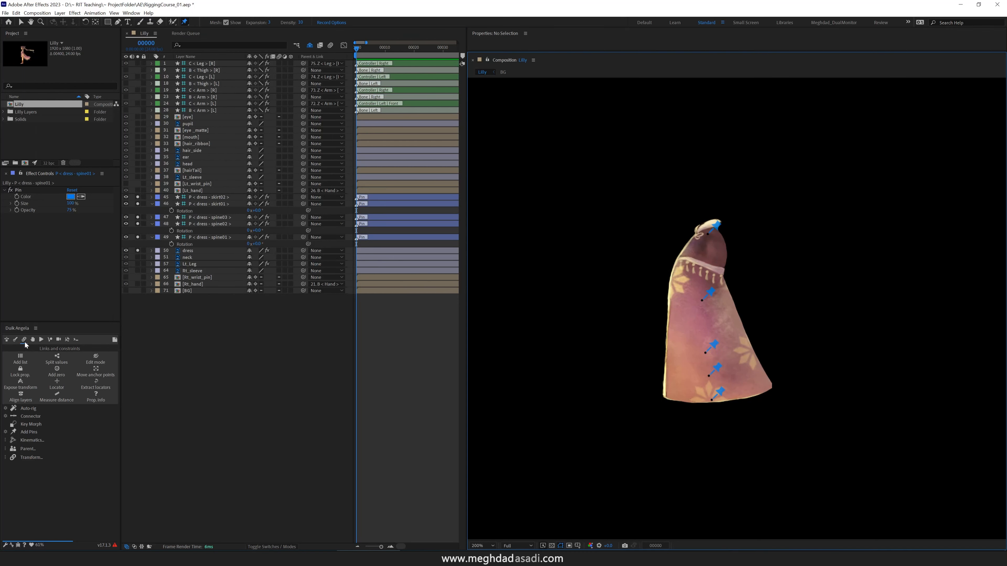
Review the Duik hominoid Spine options for head, neck, spine and hips, and close them without creating bones.
left_click(15, 340)
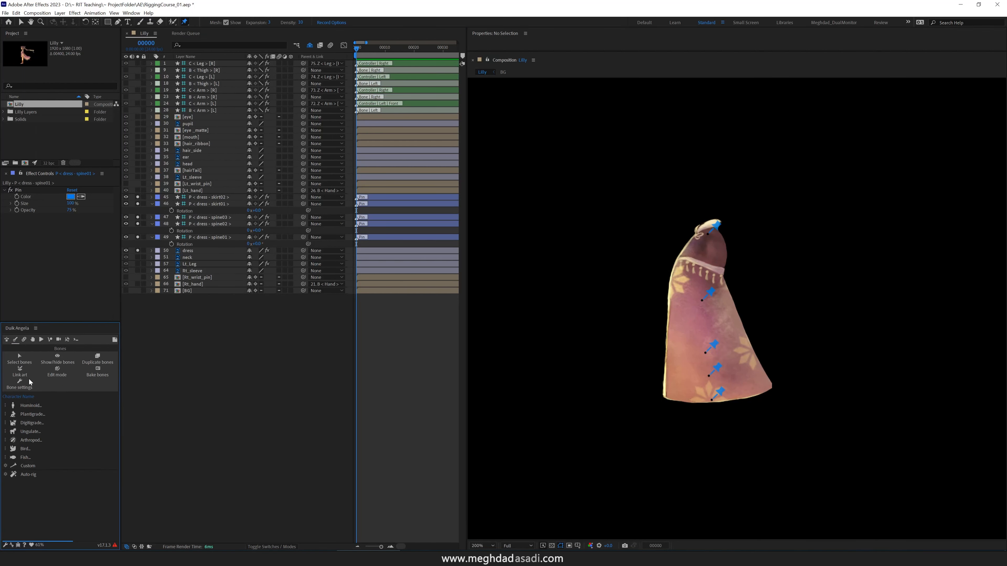
left_click(8, 406)
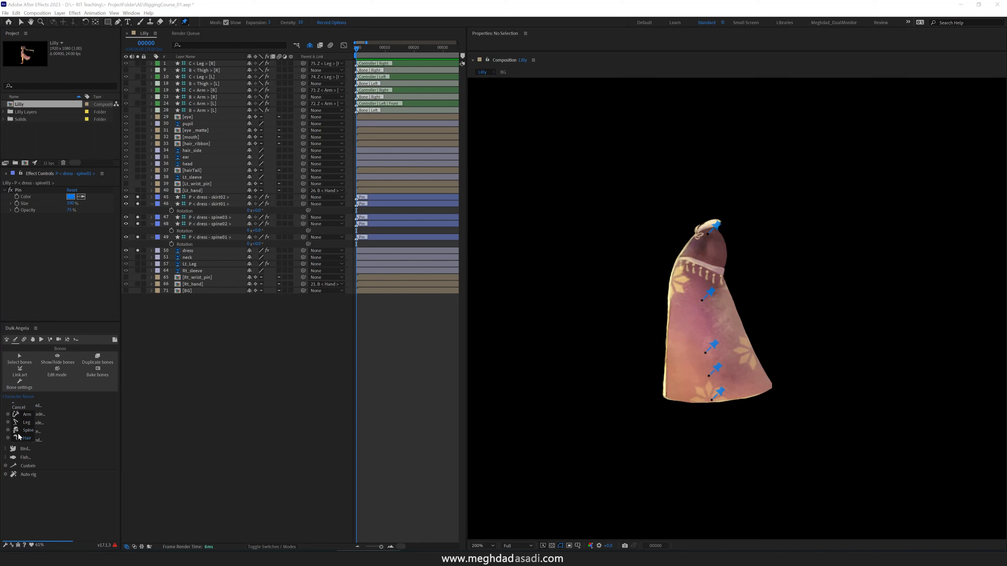
left_click(7, 431)
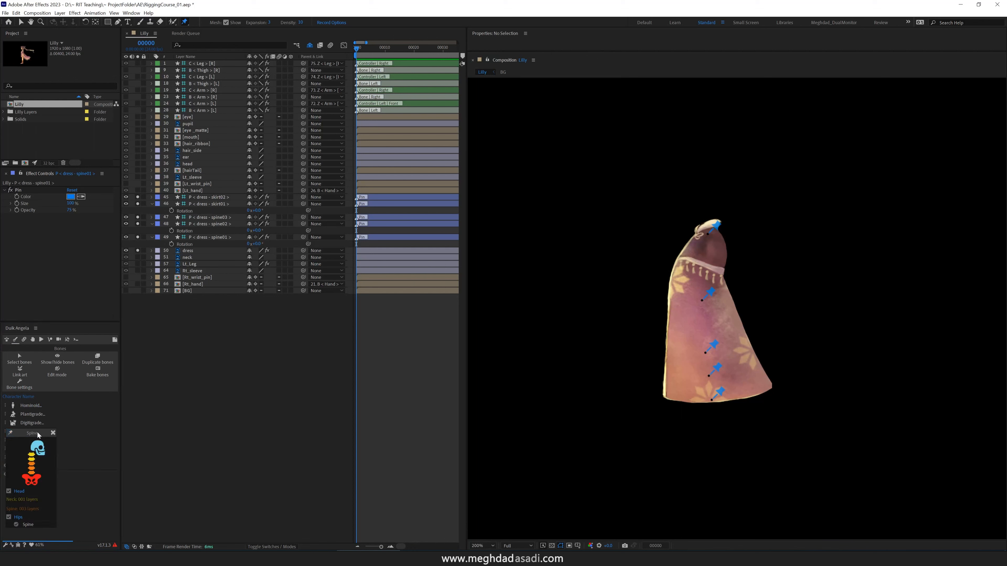
left_click_drag(35, 434, 313, 394)
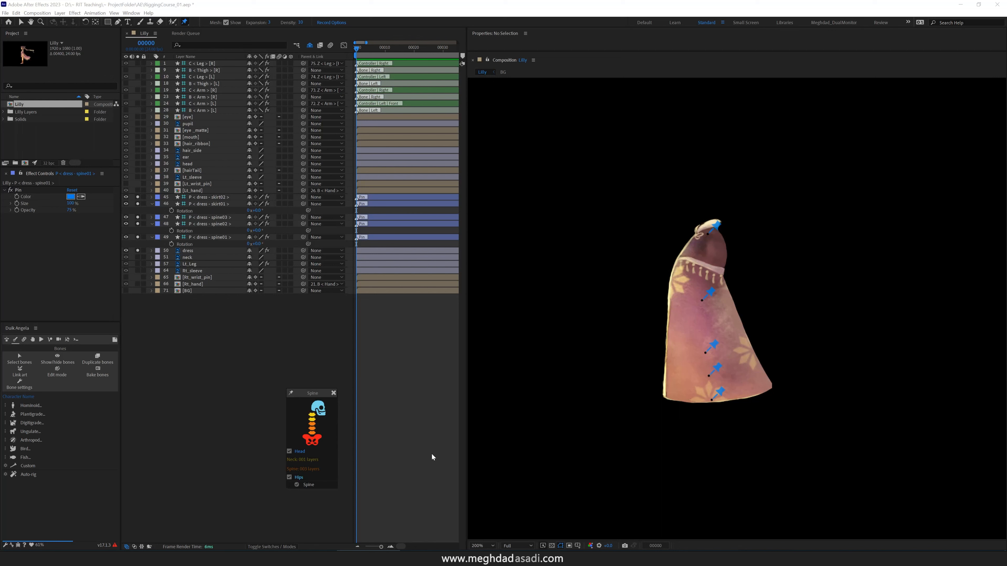
left_click(334, 393)
Solo the left and right thigh bone layers so they show together with the dress.
left_click(208, 84)
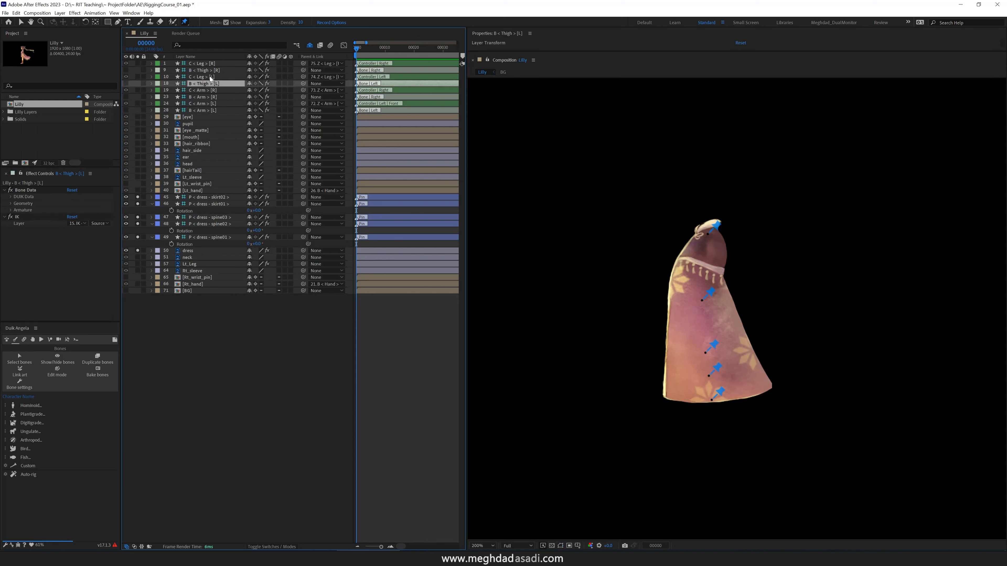
left_click(211, 70, "ctrl")
left_click(126, 70)
left_click(137, 71)
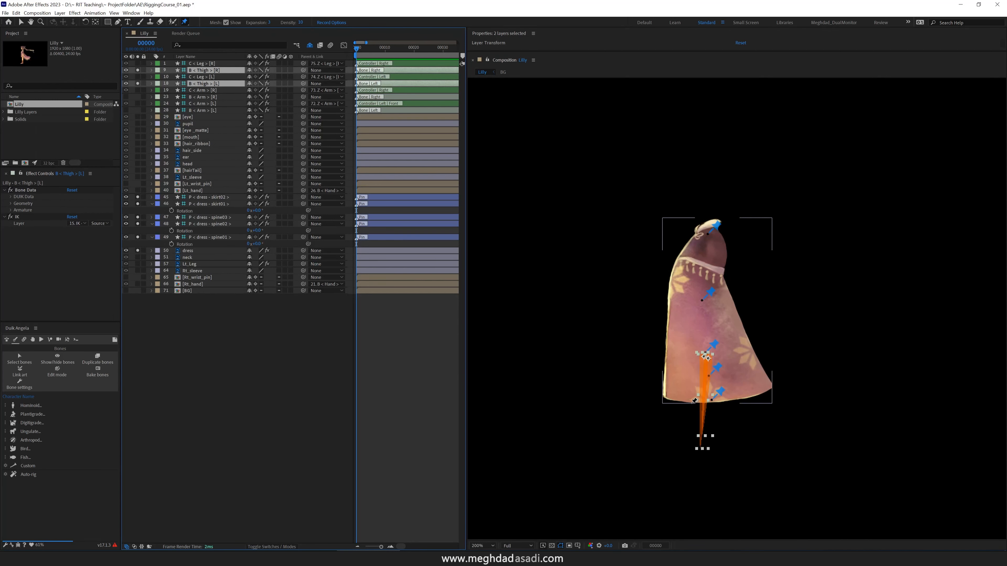
scroll(661, 387, "up", 2)
left_click_drag(659, 389, 741, 224)
scroll(681, 353, "up", 2)
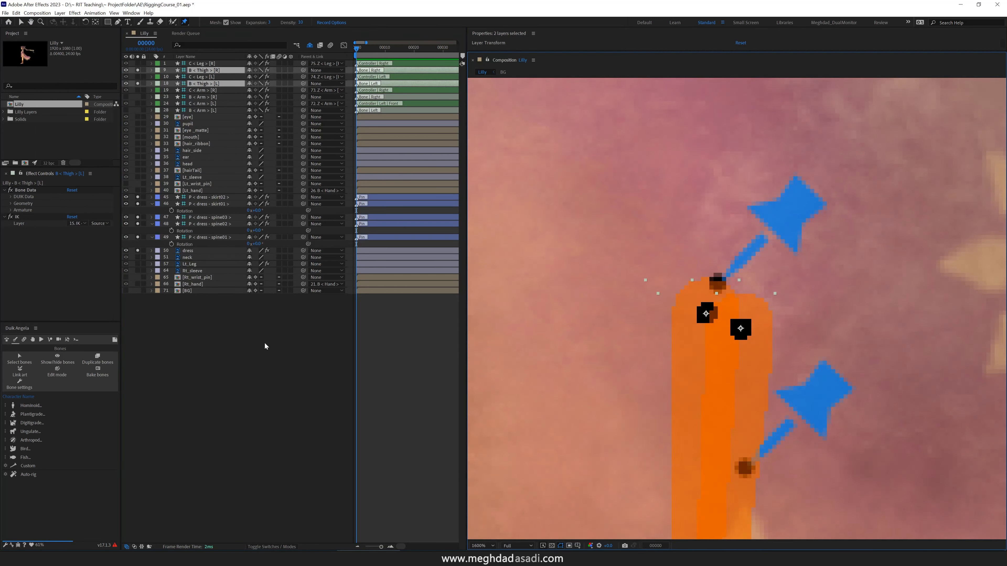
Create a null object and place it between the upper ends of the two thigh bones.
left_click(265, 344)
left_click(60, 13)
mouse_move(67, 24)
left_click(206, 66)
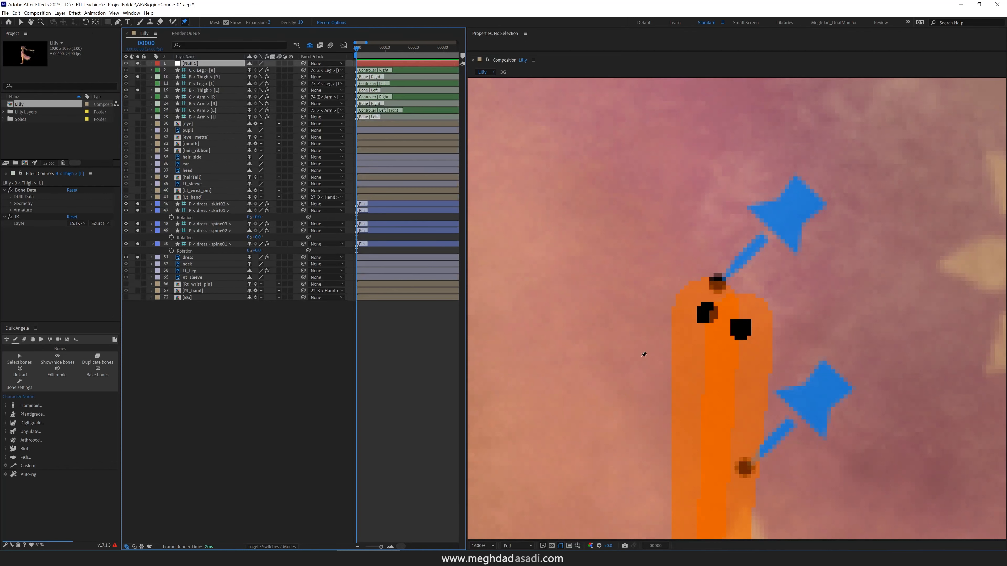
scroll(658, 373, "down", 6)
scroll(737, 308, "up", 2)
key("v")
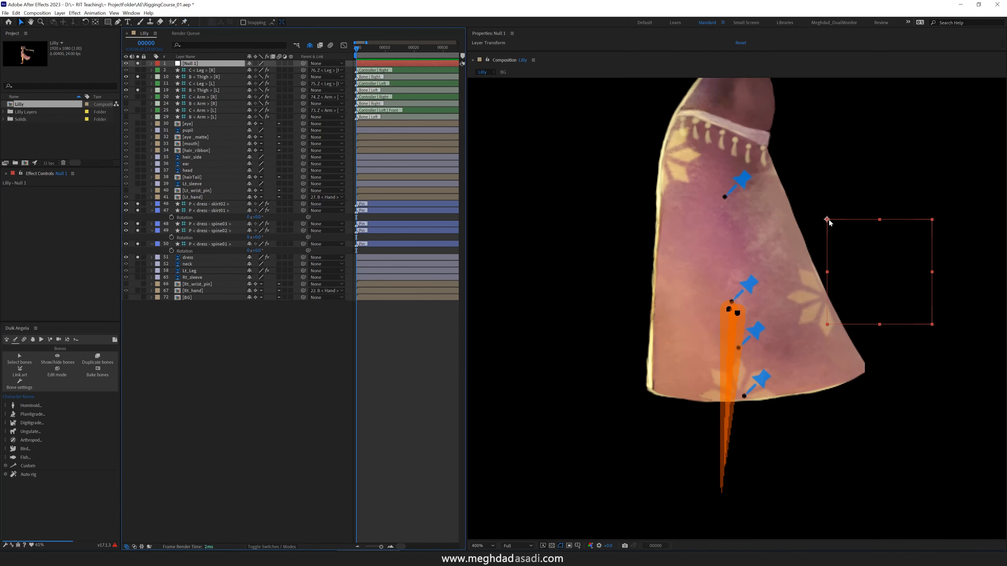
left_click_drag(828, 220, 736, 312)
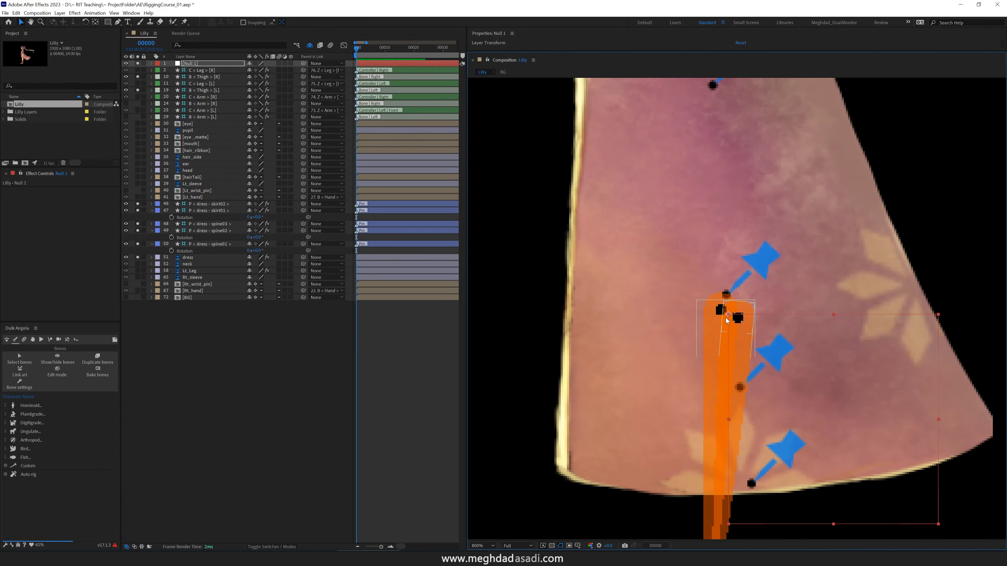
Rename the new null layer as hips.
key("period")
key("Return")
type("h")
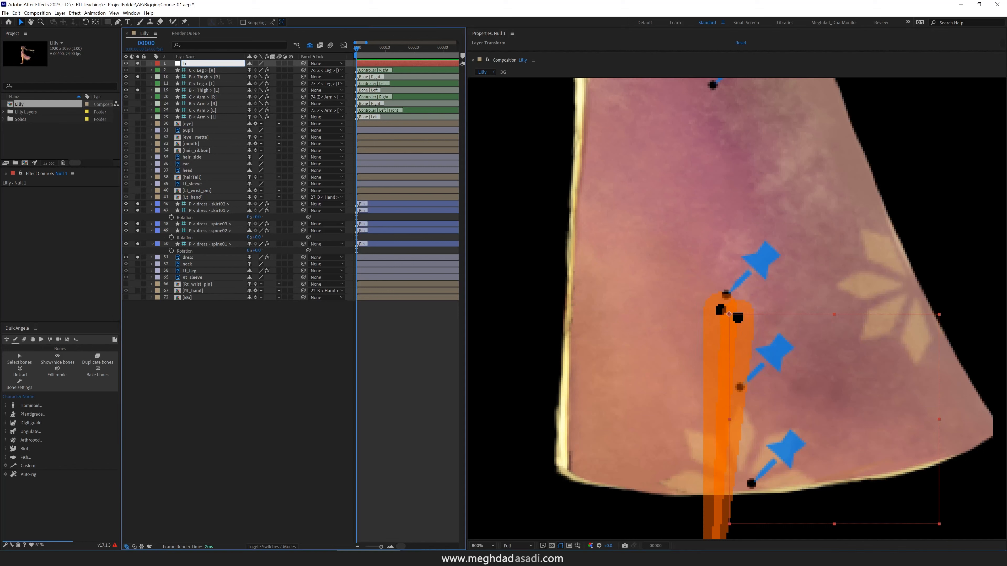
type("ips")
key("Return")
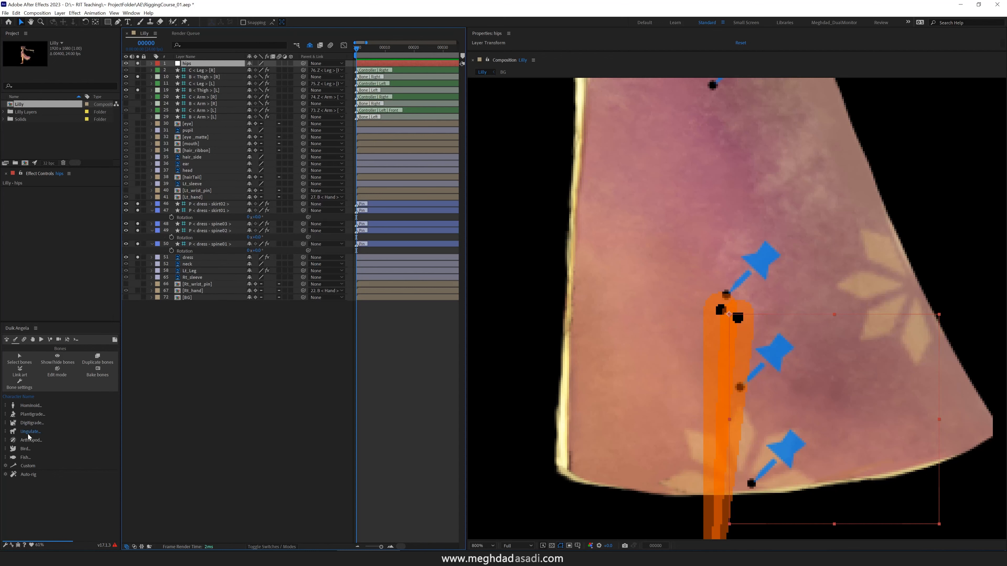
Dismiss the hominoid bone list and turn off solo for the two thigh bone layers.
left_click(8, 405)
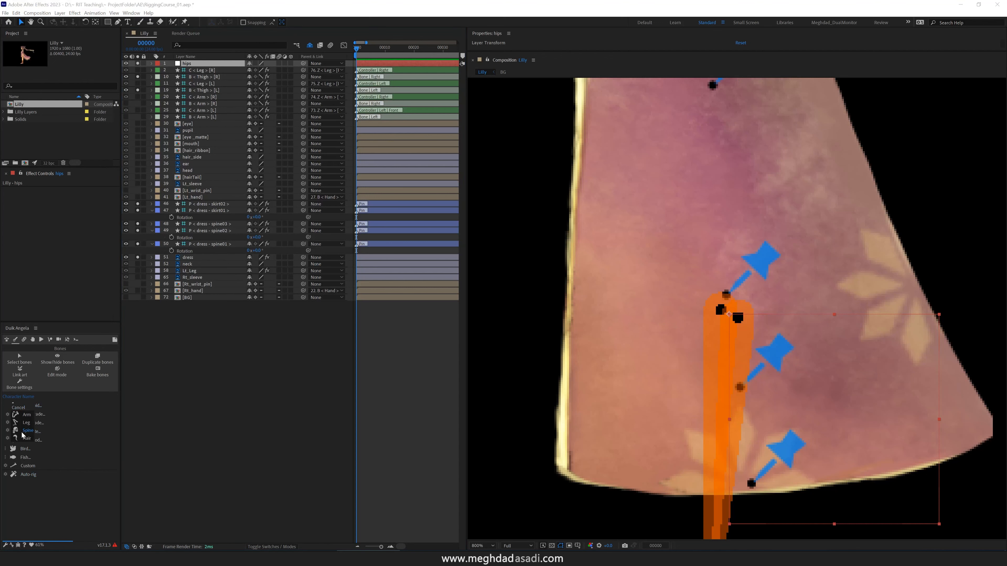
left_click(140, 392)
scroll(511, 305, "down", 2)
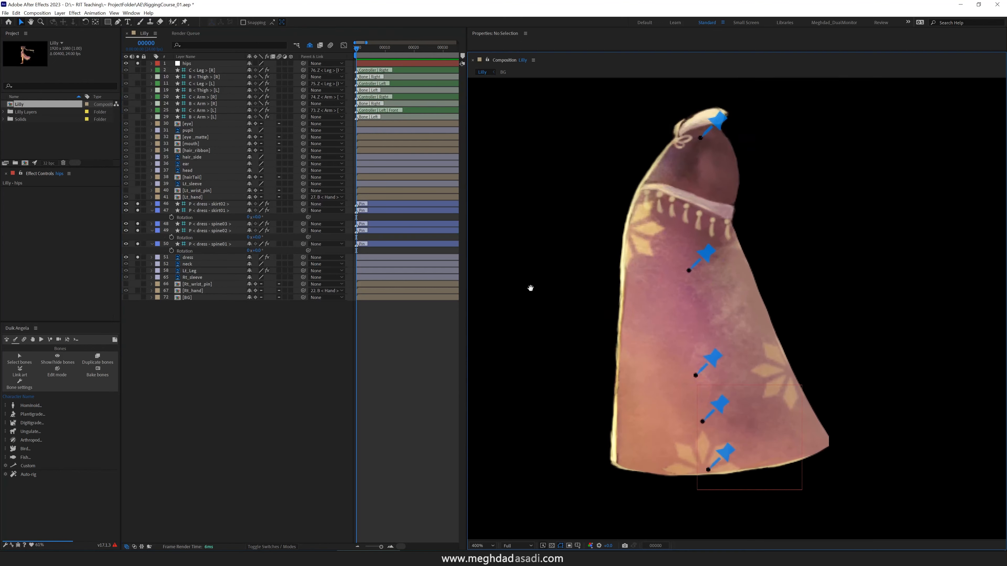
Select the hips null with the spine01, spine02 and spine03 pin layers, and solo the neck and head layers.
left_click(197, 64)
left_click(215, 245, "ctrl")
left_click(215, 232, "ctrl")
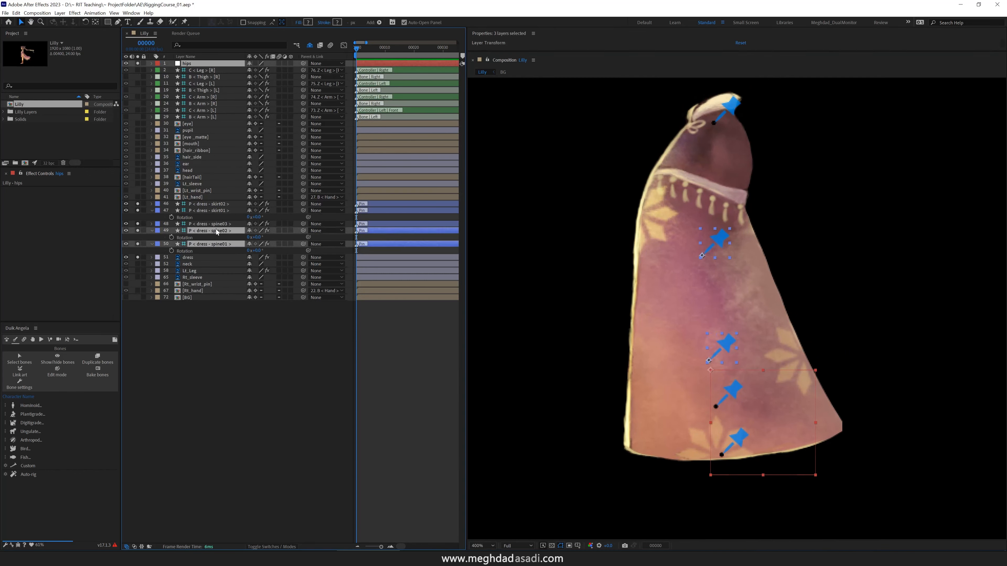
left_click(215, 224, "ctrl")
left_click(137, 264)
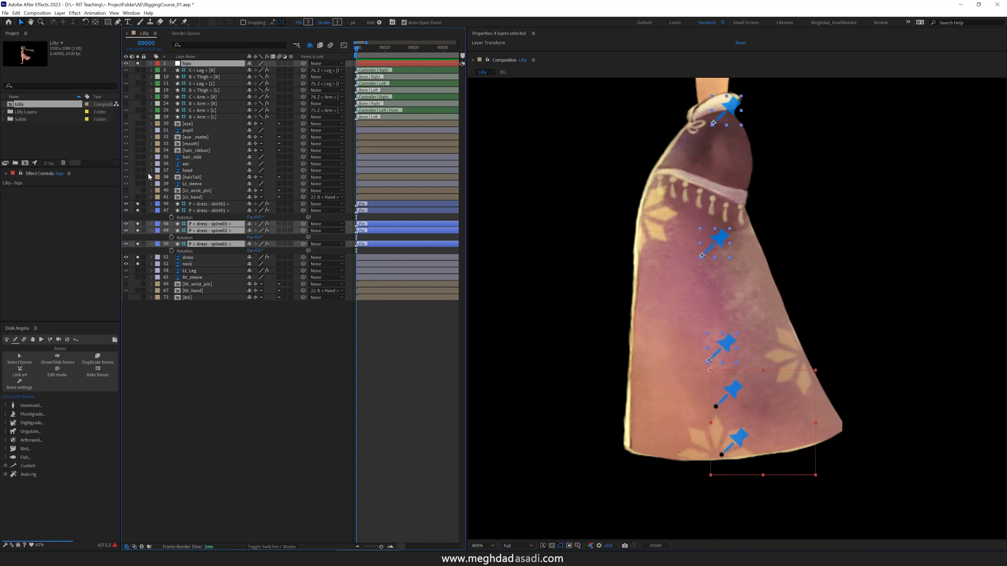
left_click(137, 170)
scroll(610, 206, "up", 5)
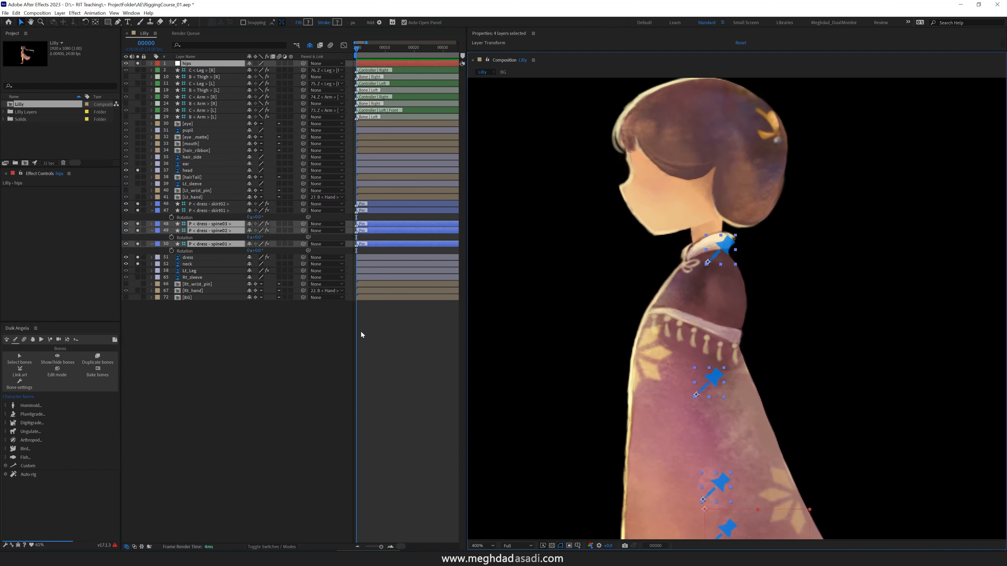
Move the neck layer's anchor point down to the collar and the head layer's anchor point down to the top of the neck.
left_click(189, 265)
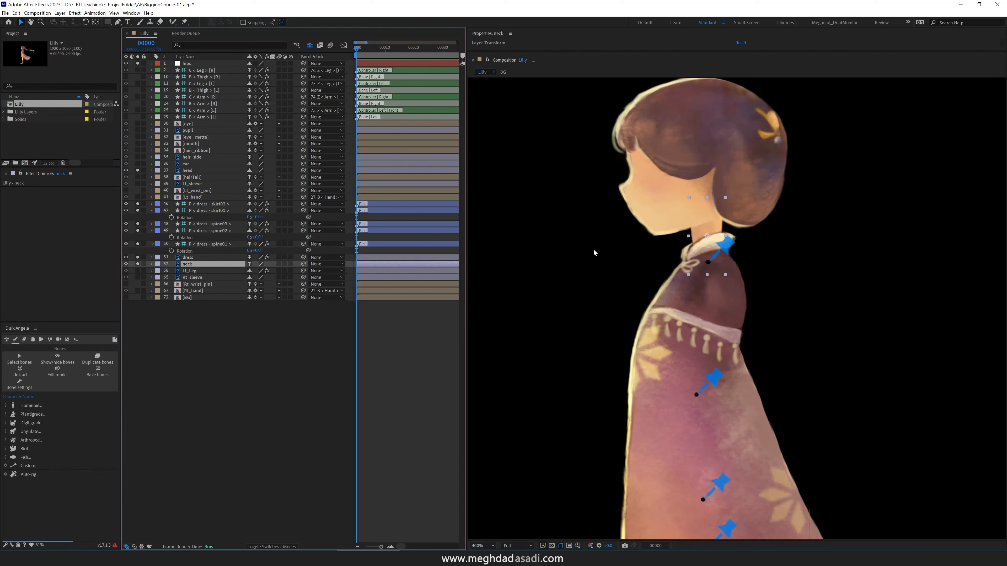
left_click(97, 23)
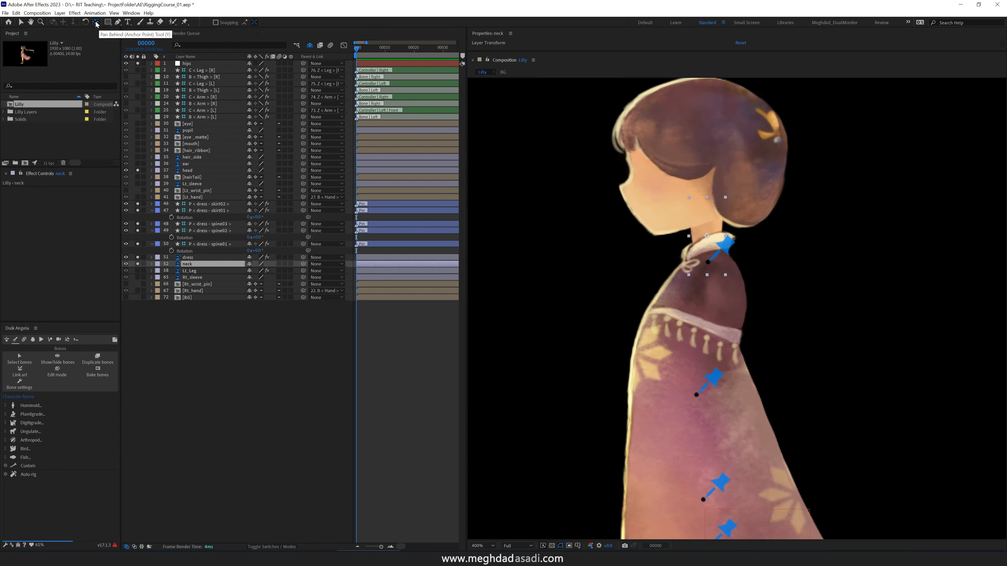
left_click_drag(707, 236, 706, 246)
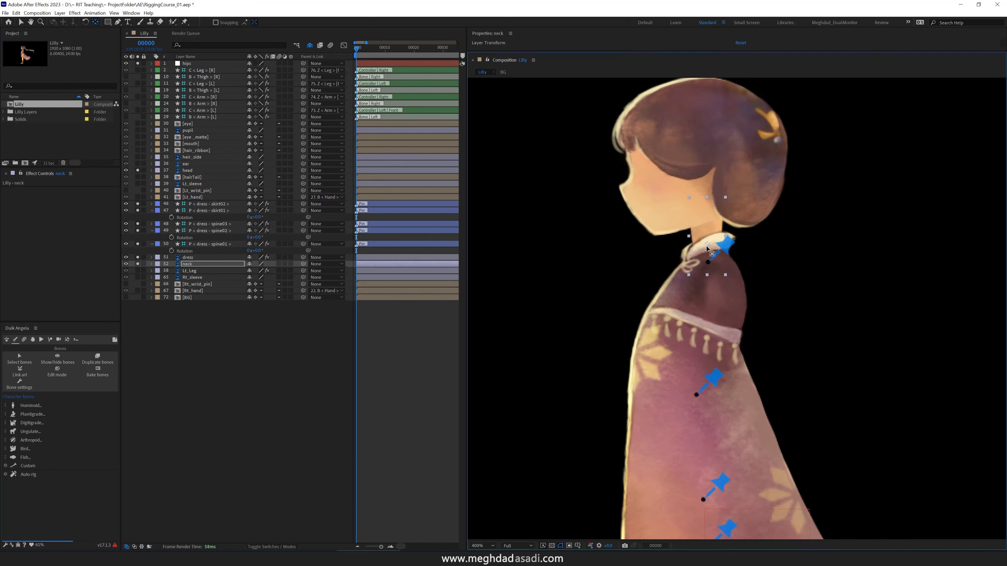
left_click(618, 180)
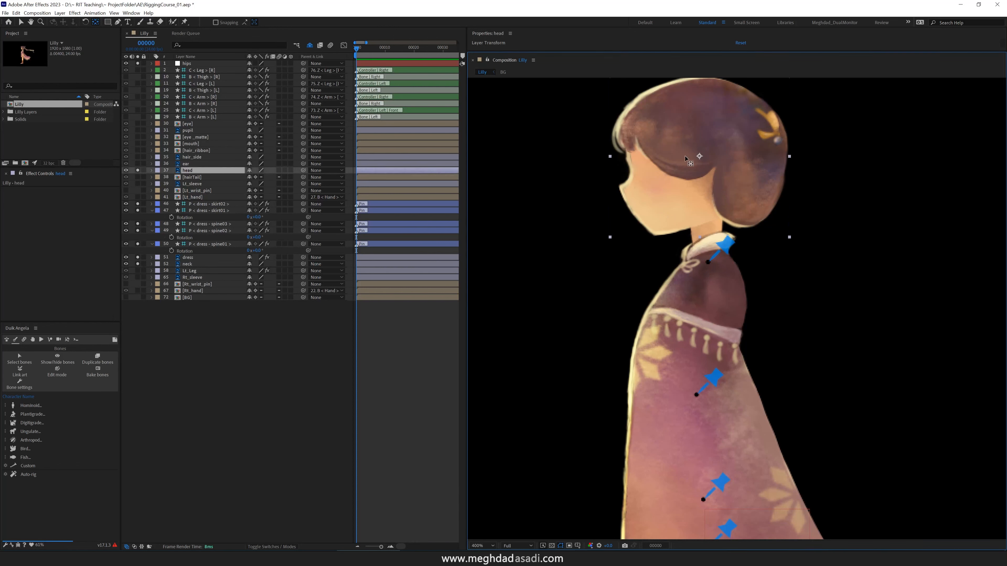
left_click_drag(700, 159, 700, 203)
Create a Duik spine with head and hips from the hips null, the spine01 to spine03 pins, the neck and the head.
left_click(195, 65)
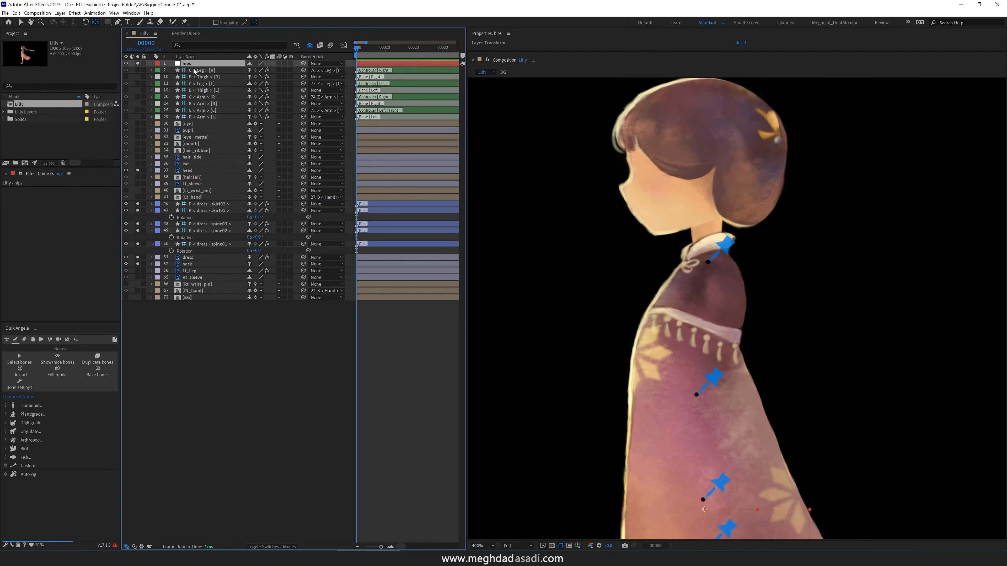
left_click(210, 244, "ctrl")
left_click(210, 231, "ctrl")
left_click(210, 224, "ctrl")
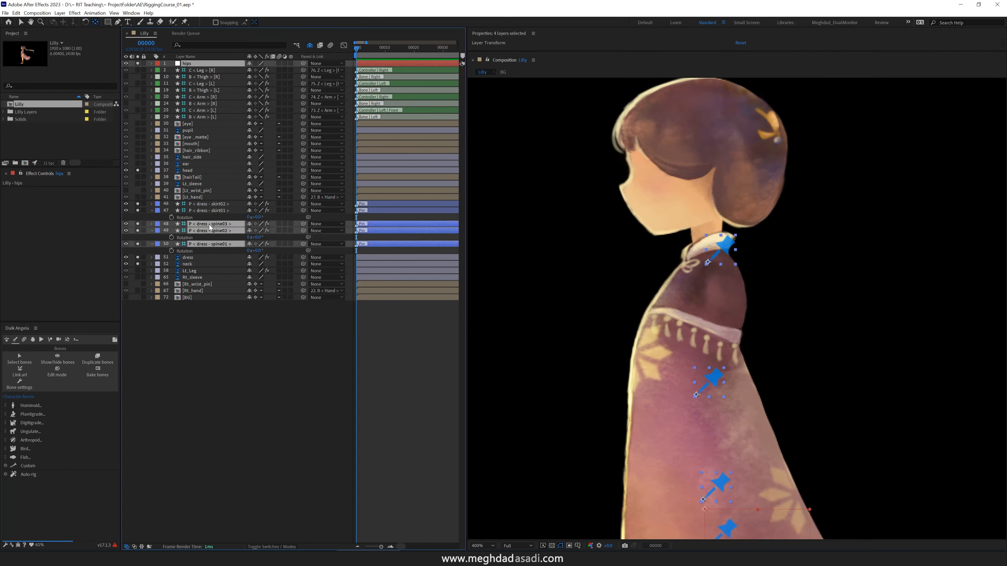
left_click(191, 264, "ctrl")
left_click(192, 173, "ctrl")
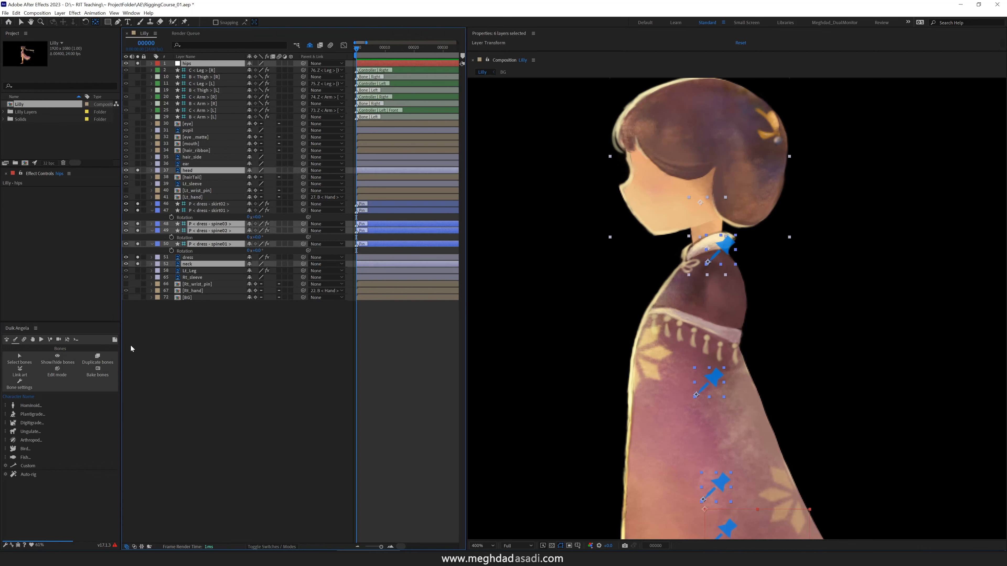
left_click(13, 409)
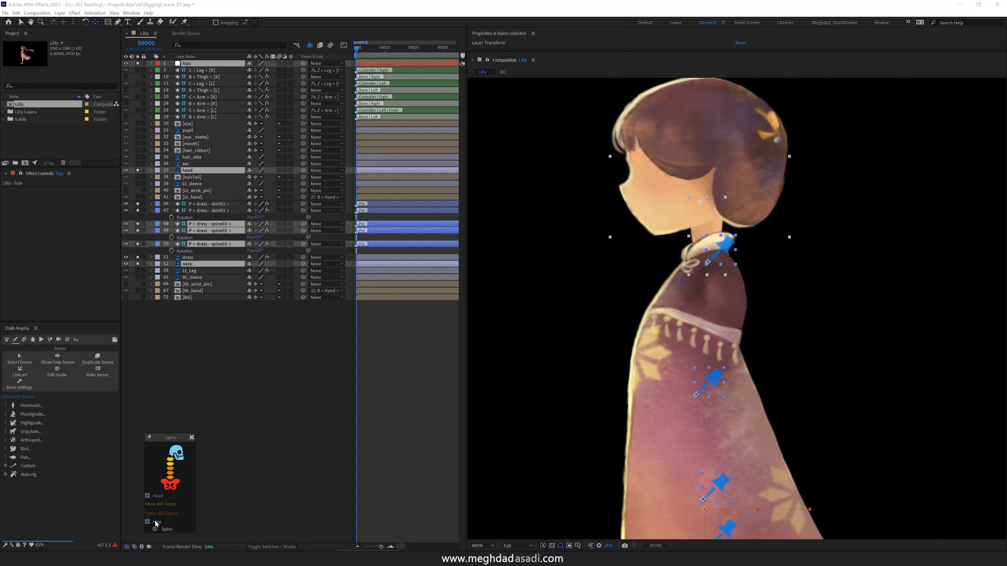
left_click_drag(556, 442, 552, 349)
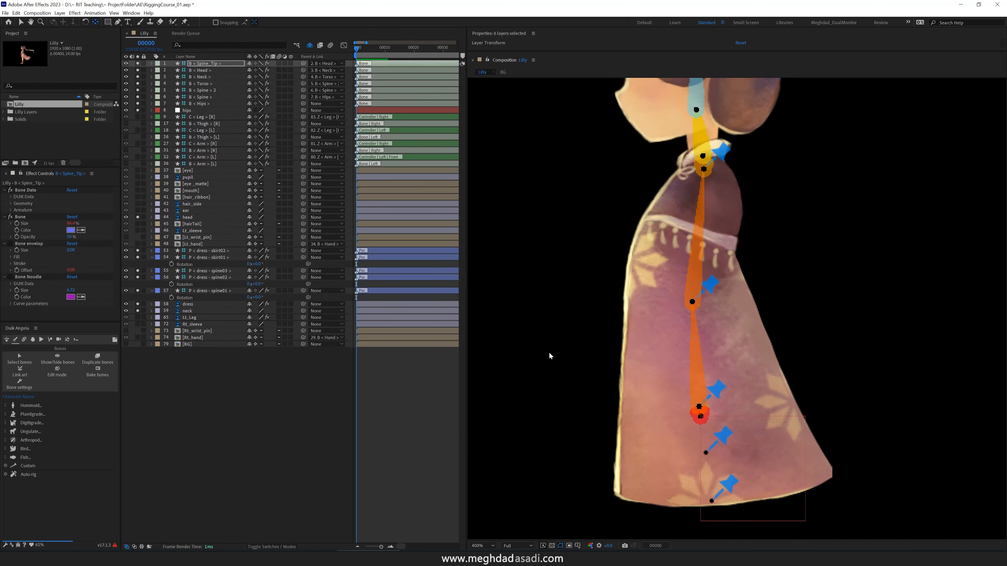
Move the Spine_Tip bone up to the top of the character's head.
left_click_drag(576, 236, 581, 354)
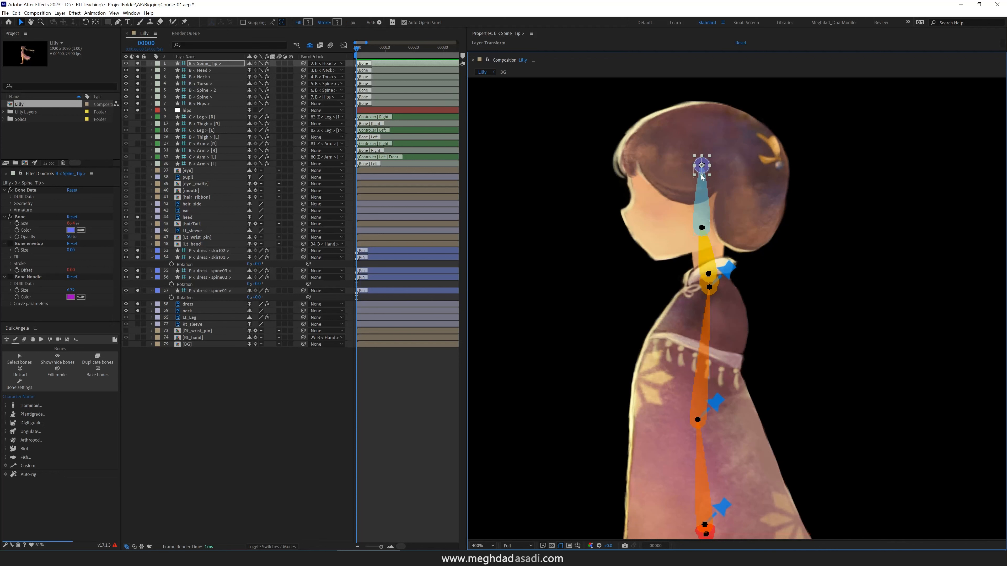
left_click_drag(698, 156, 695, 114)
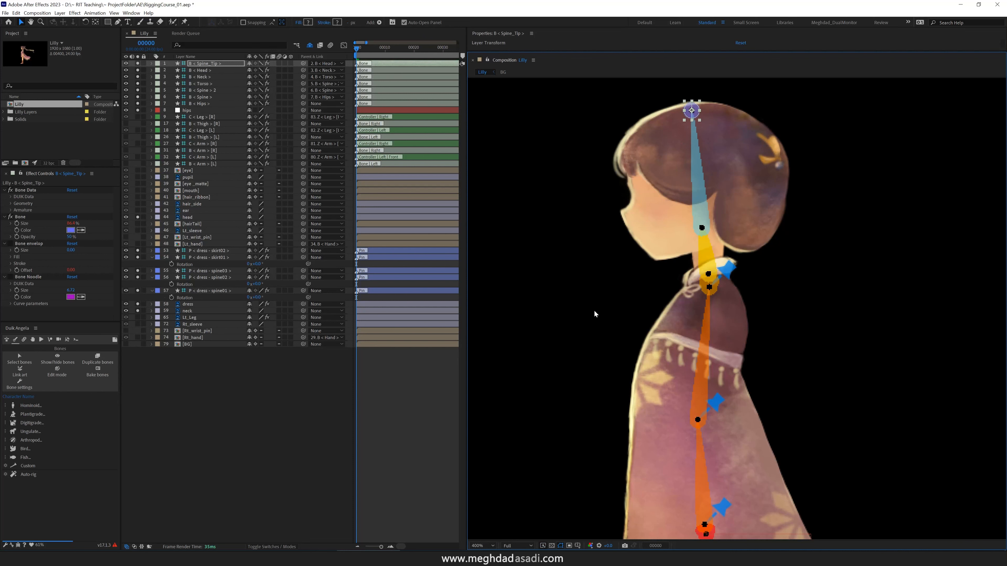
scroll(578, 371, "down", 2)
scroll(587, 325, "up", 1)
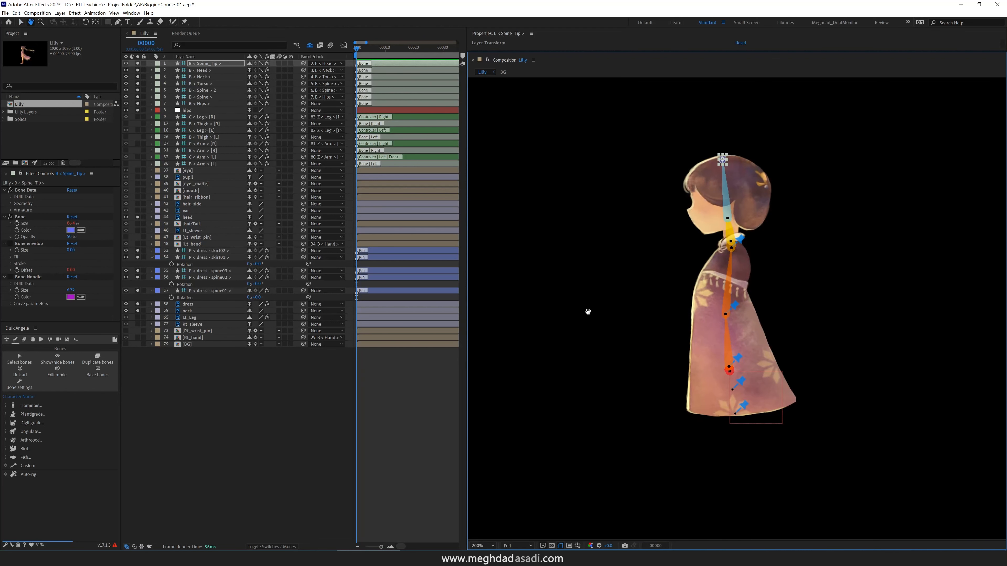
scroll(756, 286, "up", 1)
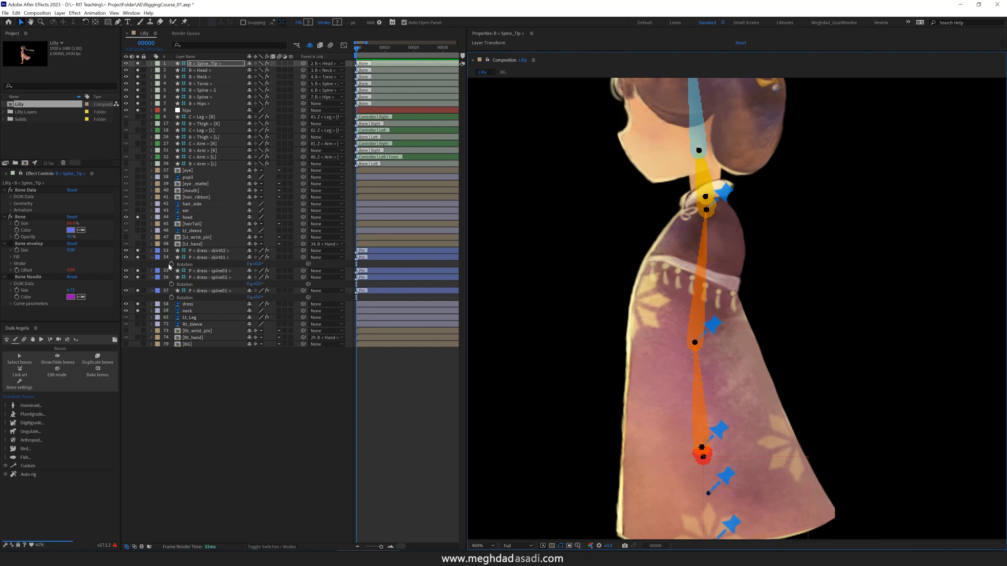
Collapse the expanded rotation properties of the dress pin layers.
key("ctrl+a")
left_click(152, 258)
left_click(182, 360)
Parent the dress pin layers to the new bones: spine01 to Spine, spine02 to Spine 2, and spine03 to Torso.
left_click(216, 278)
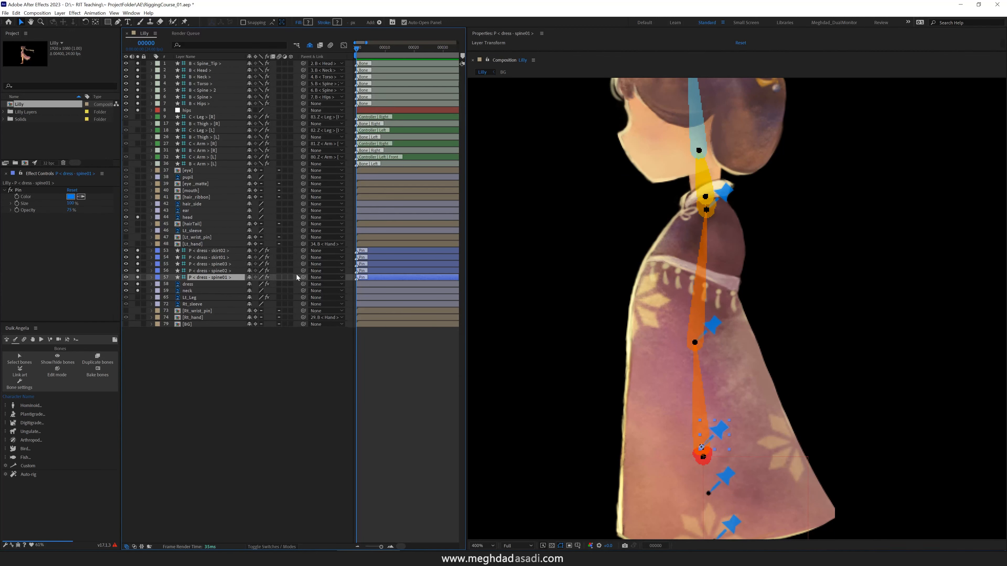
left_click_drag(303, 277, 204, 98)
left_click(210, 270)
left_click_drag(303, 271, 203, 90)
left_click(210, 264)
left_click_drag(304, 264, 204, 83)
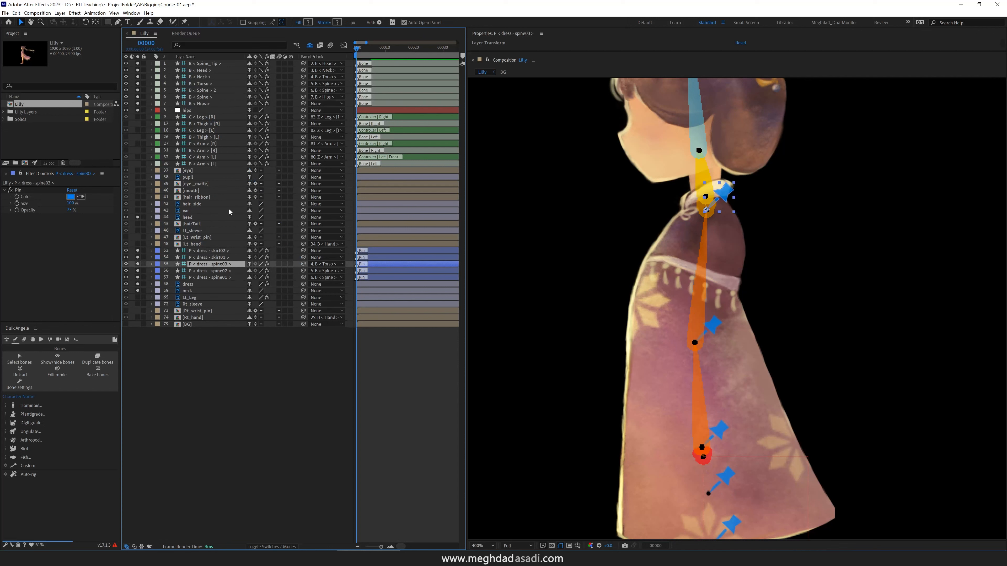
Parent the neck layer to the Neck bone and the head layer to the Head bone.
left_click(192, 292)
left_click_drag(304, 291, 204, 77)
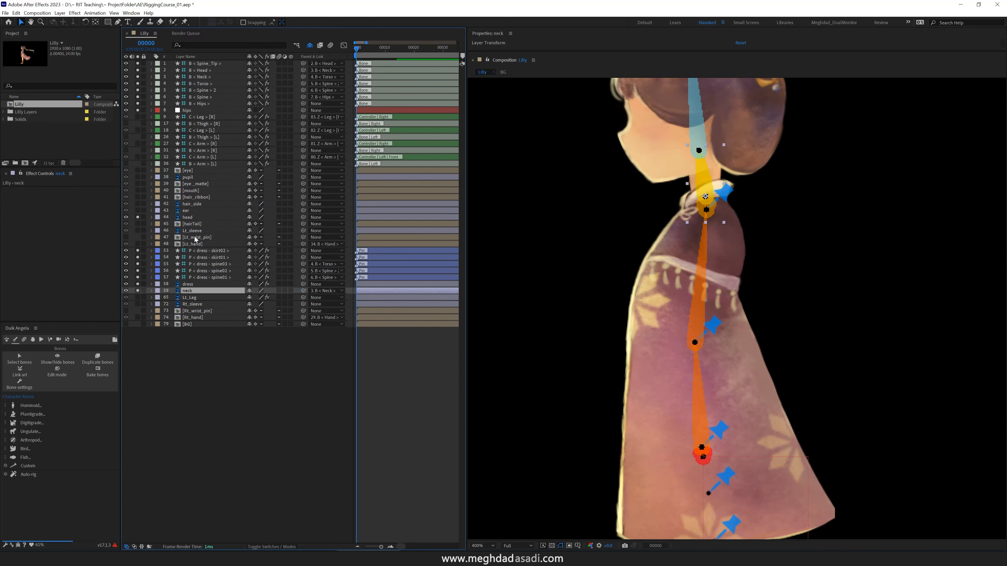
left_click(194, 217)
left_click_drag(303, 218, 213, 78)
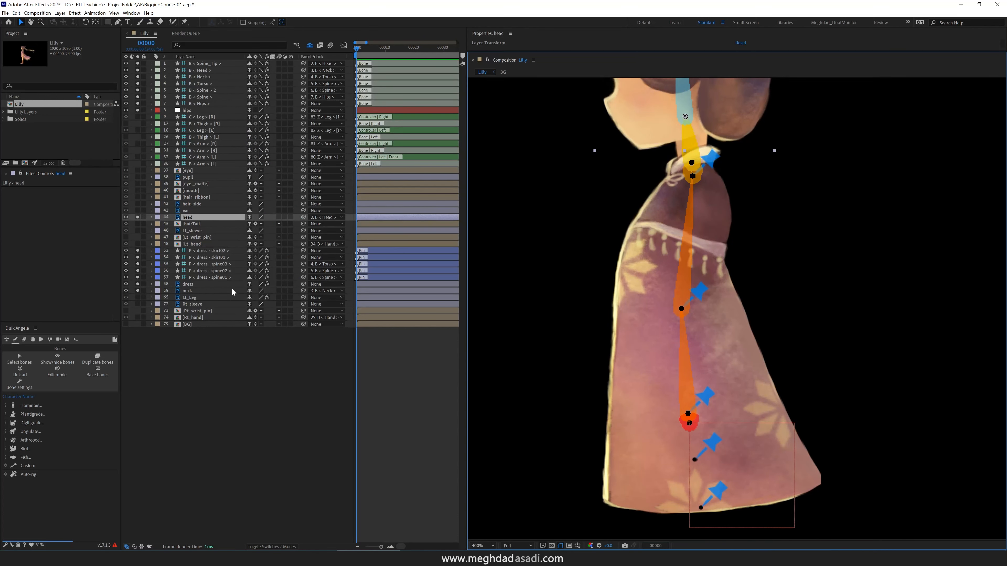
Parent the skirt02 pin layer to the skirt01 pin layer, and the skirt01 pin layer to the Spine bone.
left_click(223, 257)
left_click_drag(304, 253, 204, 103)
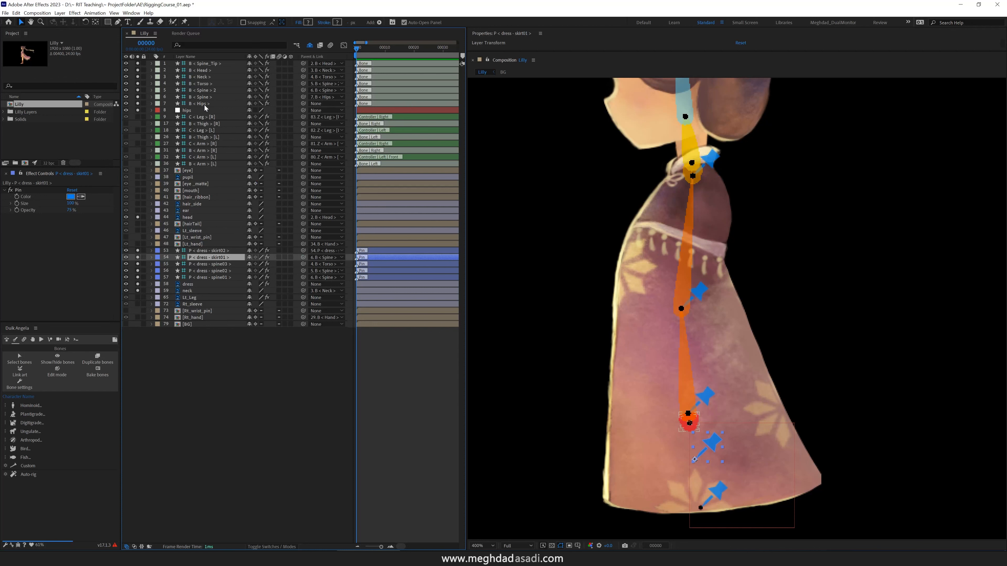
Parent the left and right Thigh bones to the Hips bone.
left_click(210, 104)
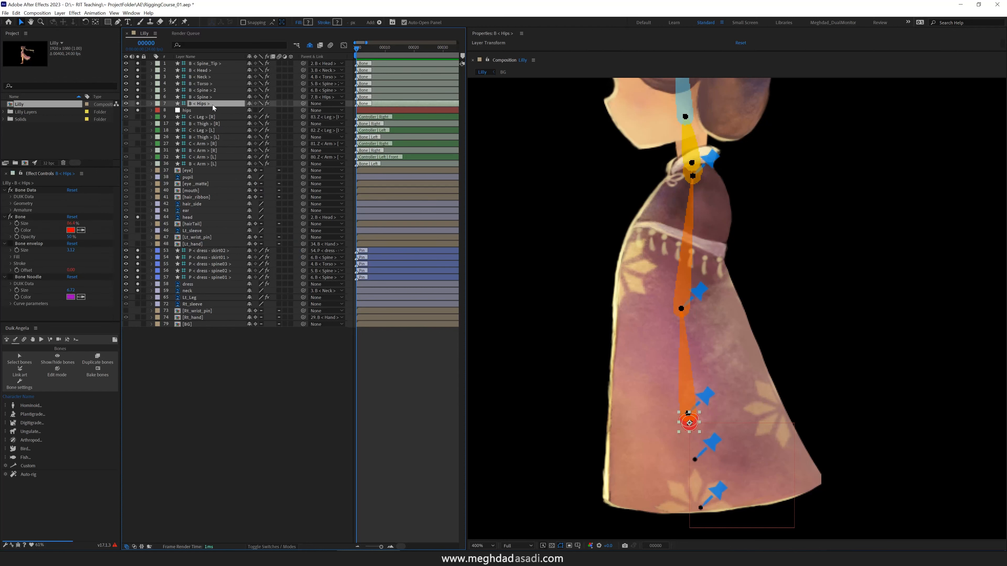
left_click(208, 138)
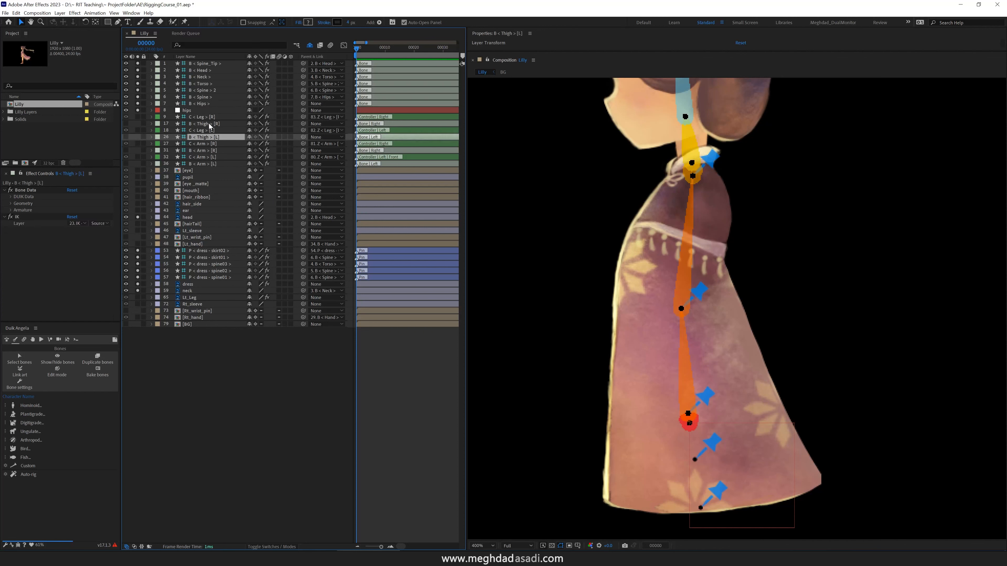
left_click(210, 124, "ctrl")
left_click_drag(304, 123, 210, 108)
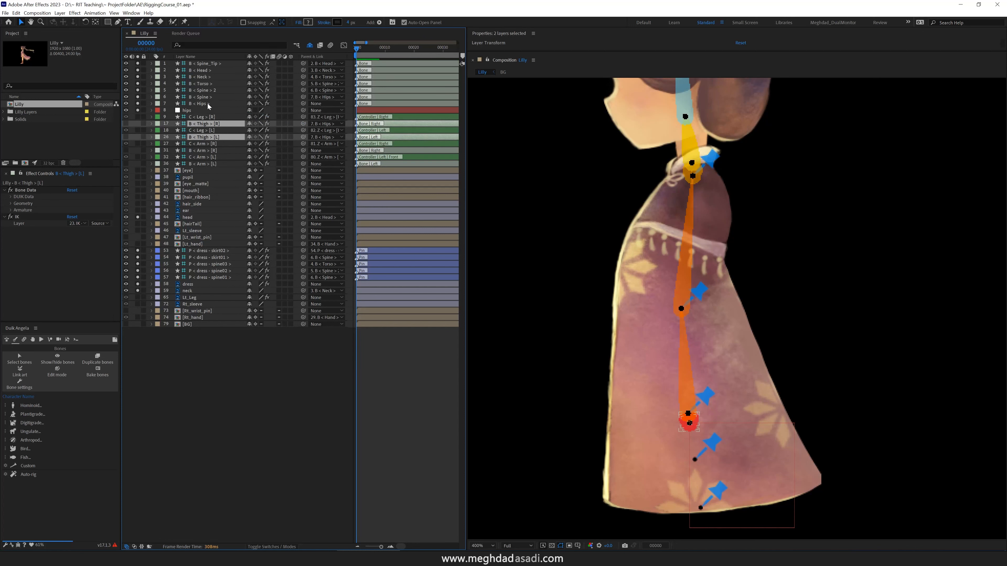
left_click(206, 103)
Parent the left and right Arm bones to the Torso bone.
scroll(526, 278, "up", 4)
key("v")
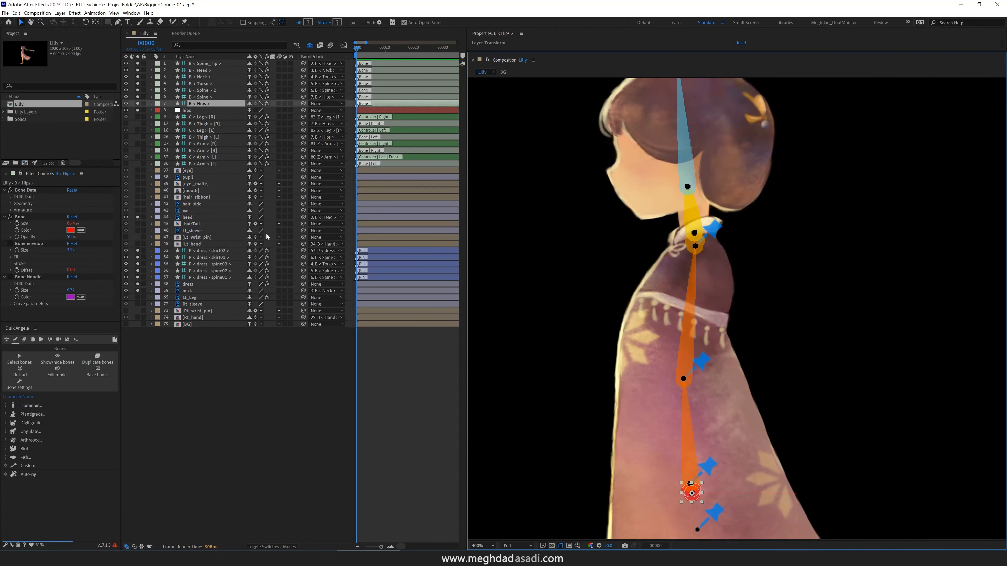
left_click(213, 164)
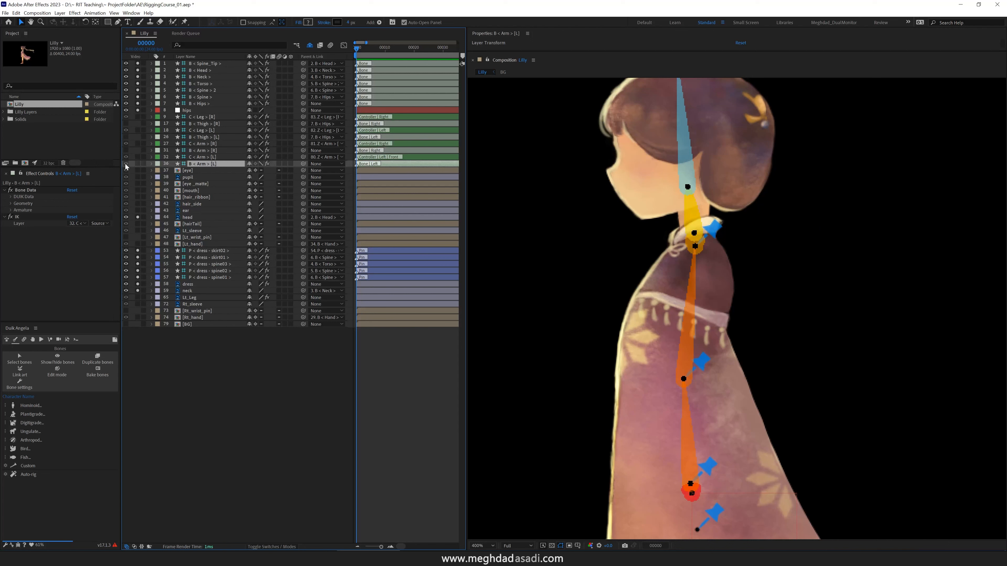
left_click(202, 150, "ctrl")
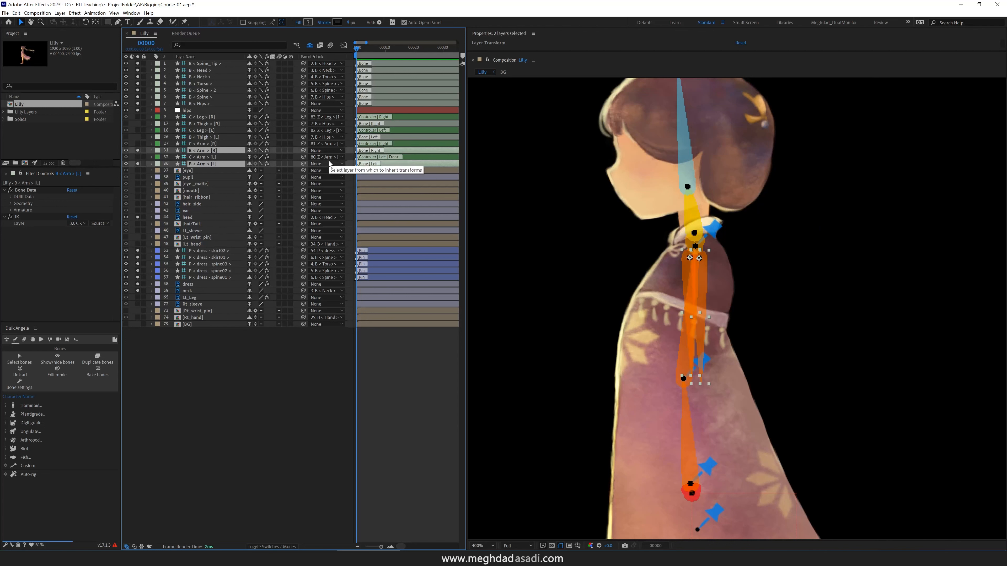
left_click_drag(303, 150, 202, 85)
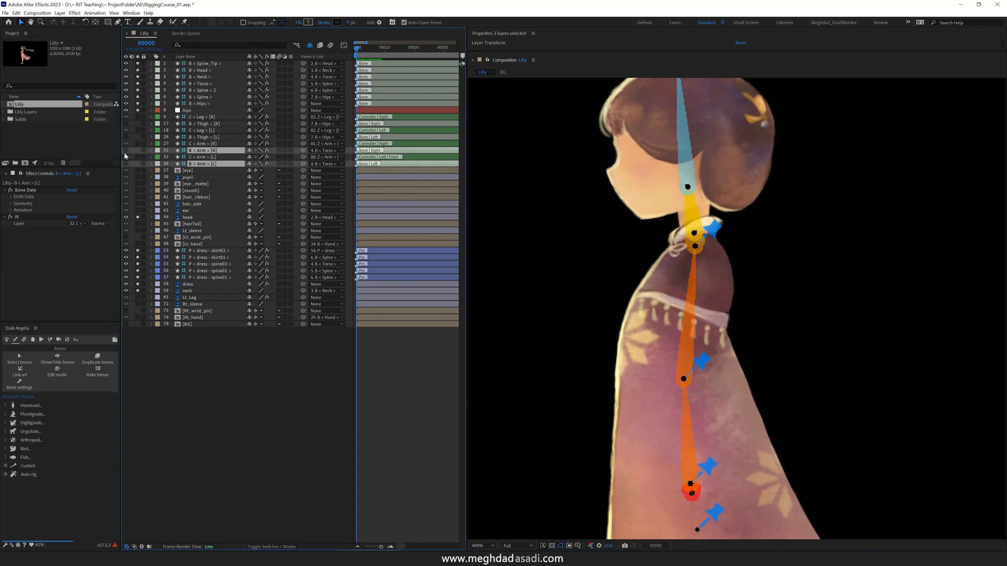
Delete the hips null layer located just below the B < Hips > bone.
scroll(578, 361, "down", 3)
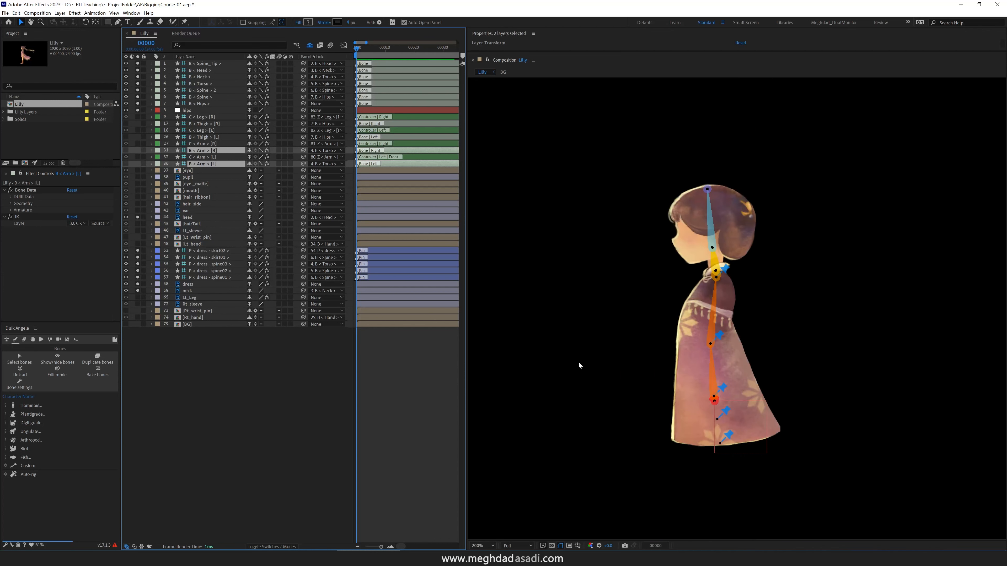
scroll(578, 362, "up", 1)
left_click(212, 104)
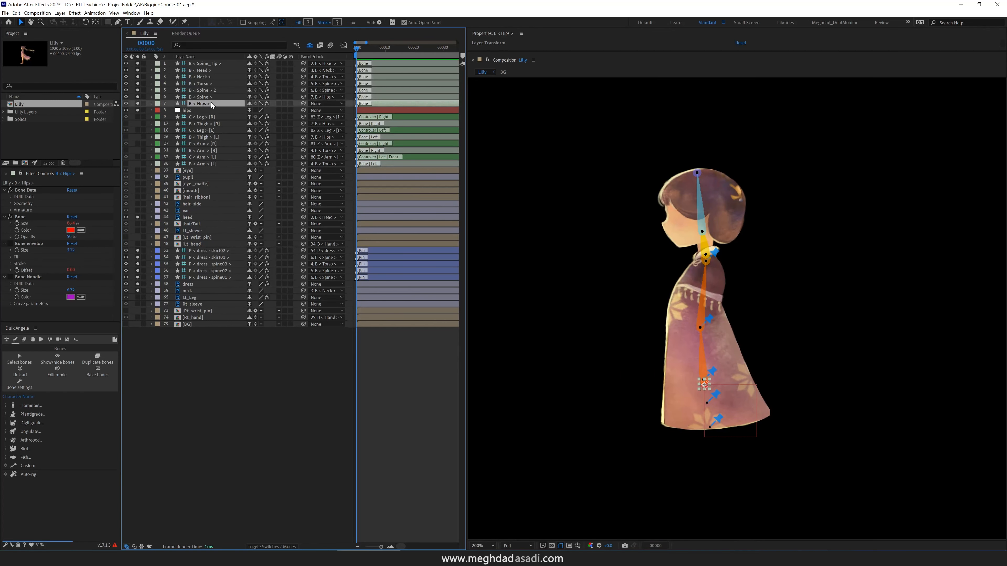
left_click(198, 111)
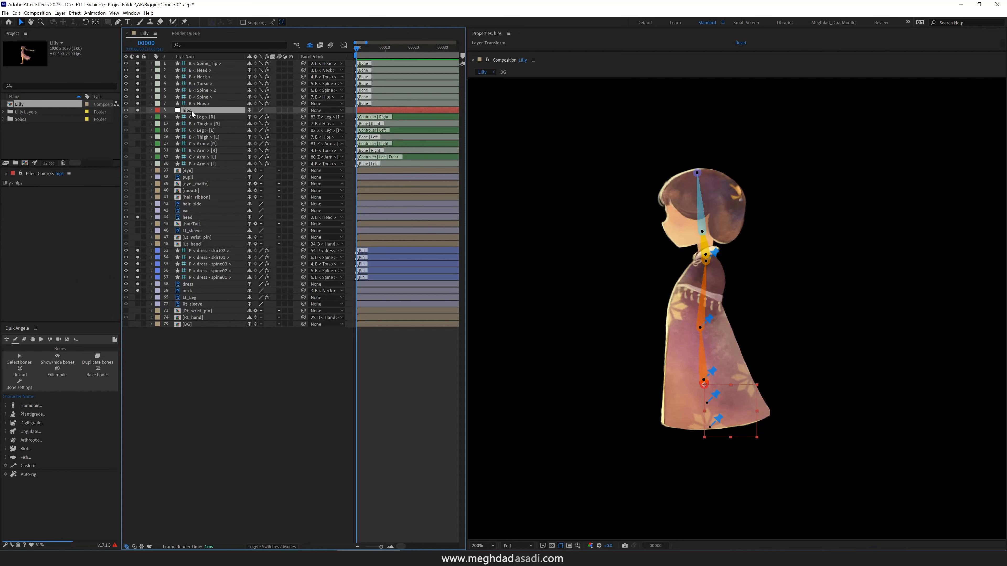
key(".")
key("Delete")
Auto-rig the seven spine bones from B < Hips > up to B < Spine_Tip >.
left_click(210, 103)
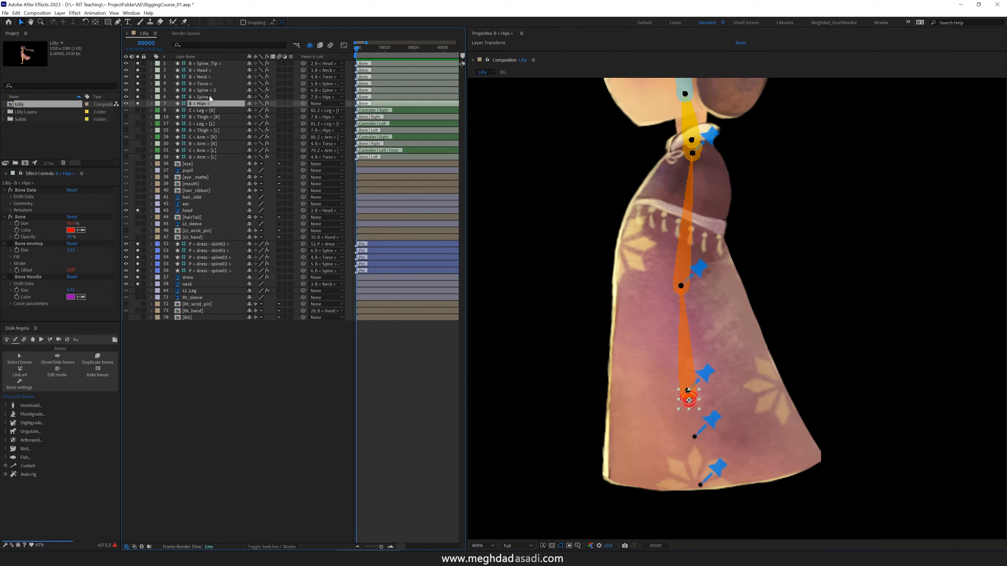
left_click(205, 64, "shift")
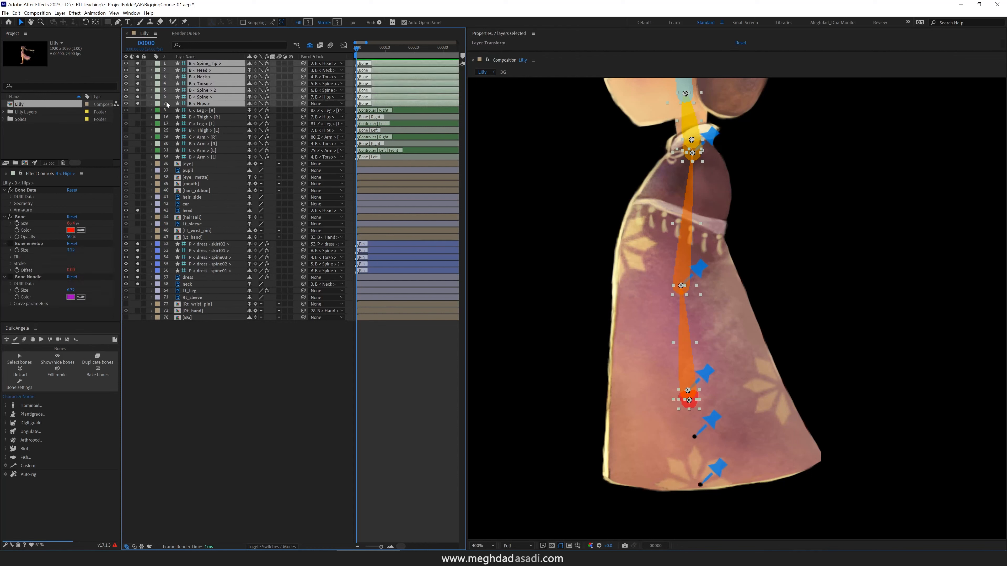
left_click(28, 475)
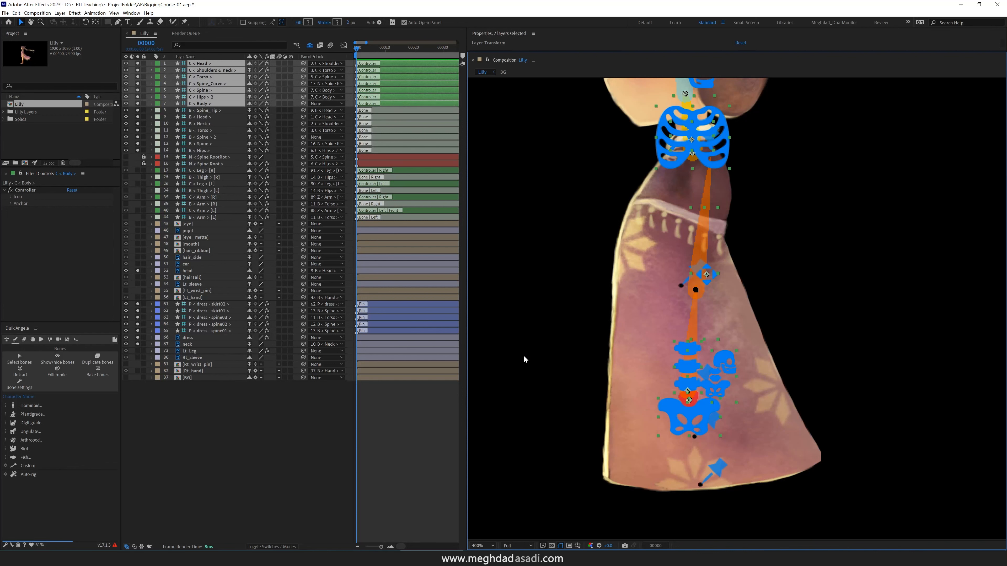
scroll(524, 356, "down", 2)
left_click_drag(554, 326, 540, 322)
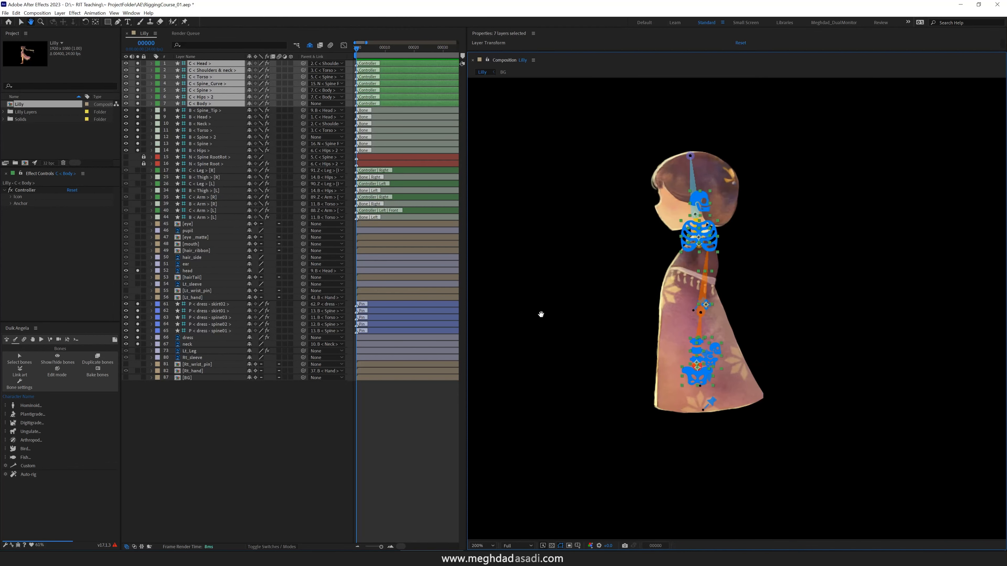
key("v")
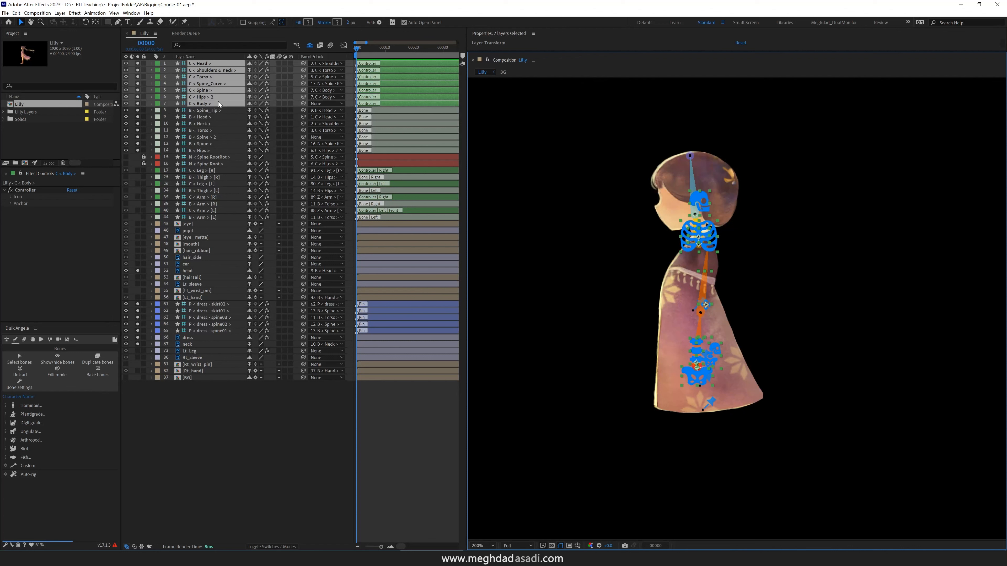
Turn off solo for the controller, spine bone, pin, head, dress and neck layers so the whole character displays.
left_click(207, 104)
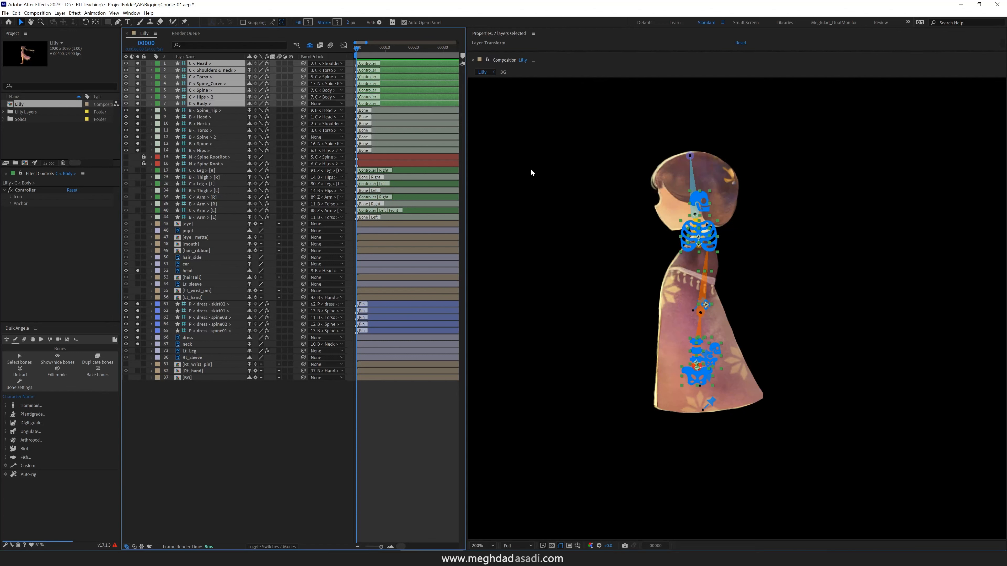
left_click(210, 104)
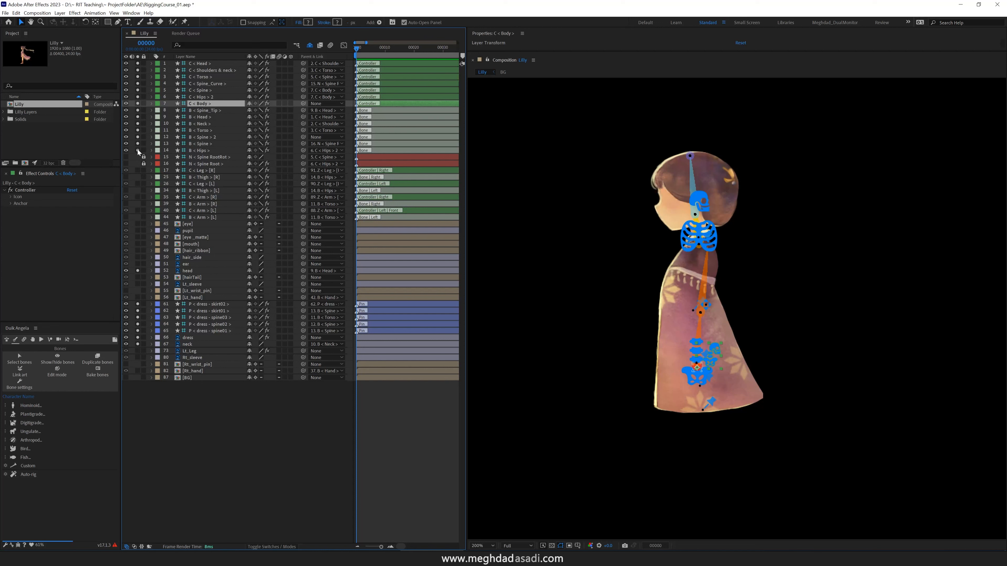
left_click_drag(137, 150, 138, 124)
left_click_drag(138, 270, 139, 344)
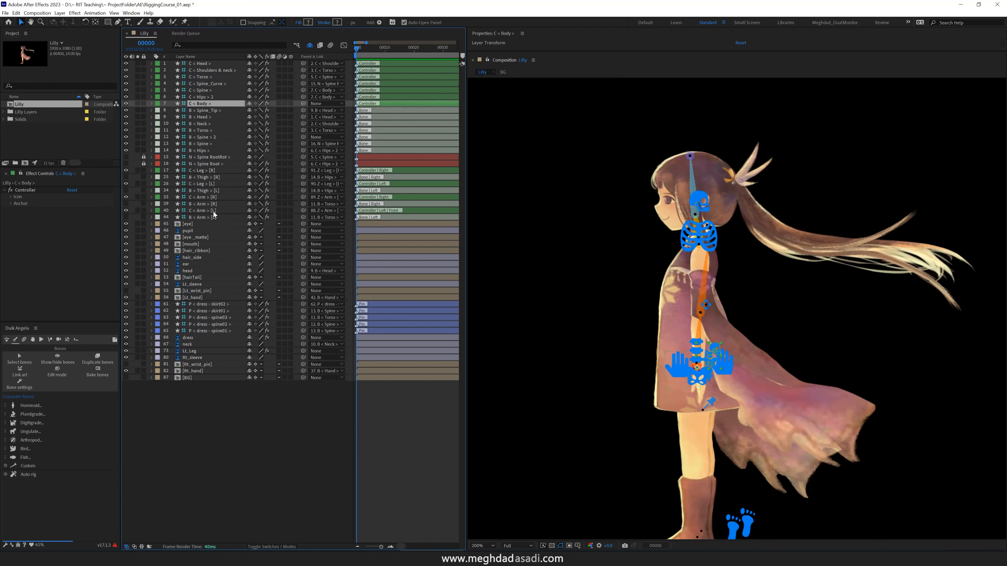
Select all the bones in the composition and hide them, leaving only the controllers and artwork visible.
left_click(20, 359)
left_click(19, 359)
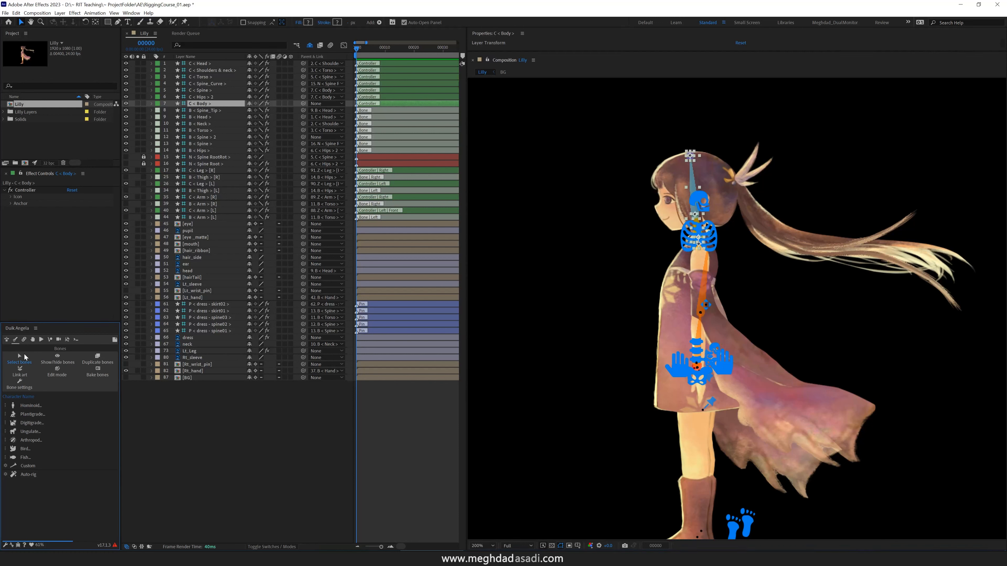
left_click_drag(127, 111, 126, 150)
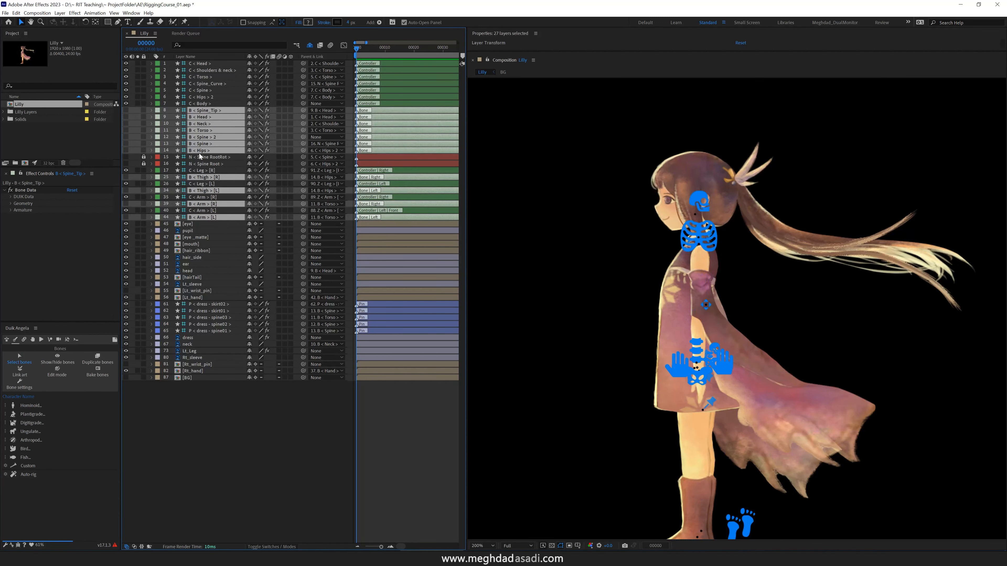
Test moving the C < Body > controller through its Position property and undo the move.
left_click(208, 103)
key("p")
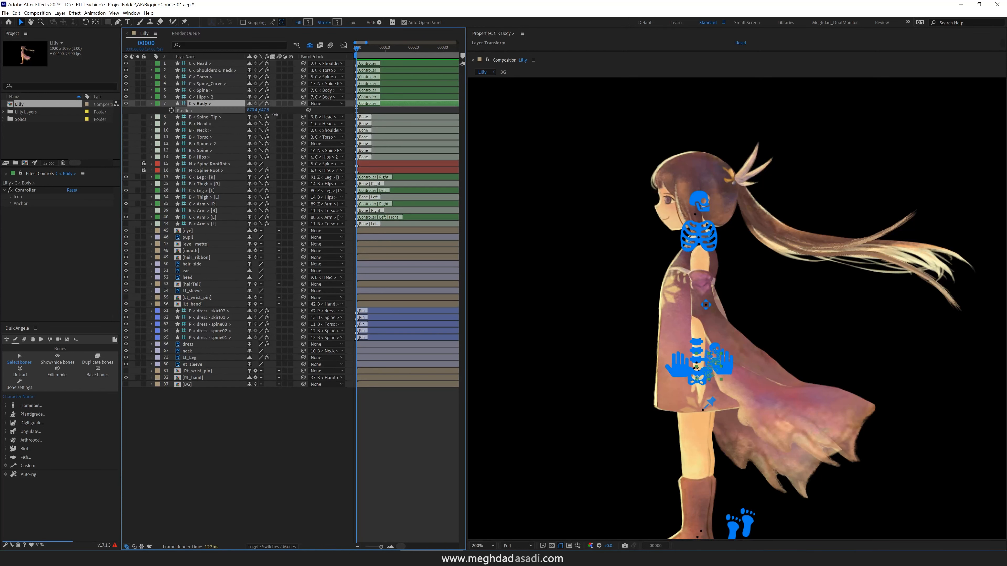
left_click_drag(265, 110, 617, 173)
key("ctrl+z")
Test rotating the C < Body > controller with the head controller's B < Head > Follow option enabled, and undo both changes.
key("r")
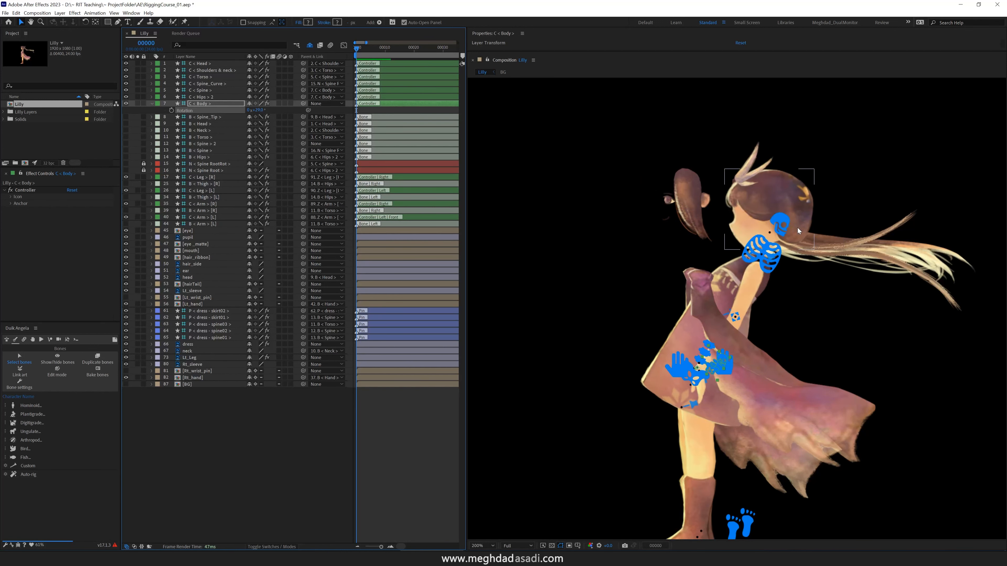
left_click(784, 223)
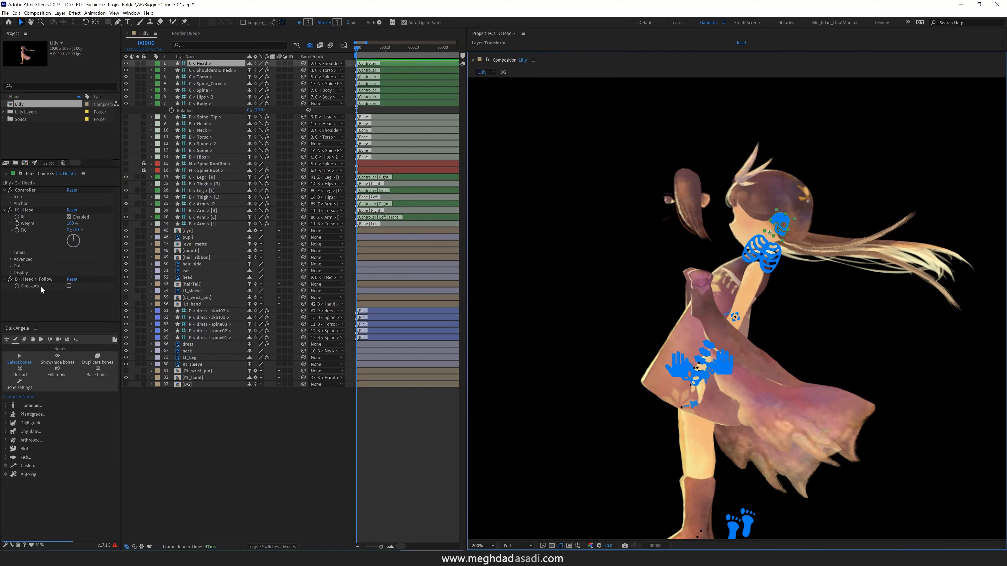
left_click(69, 286)
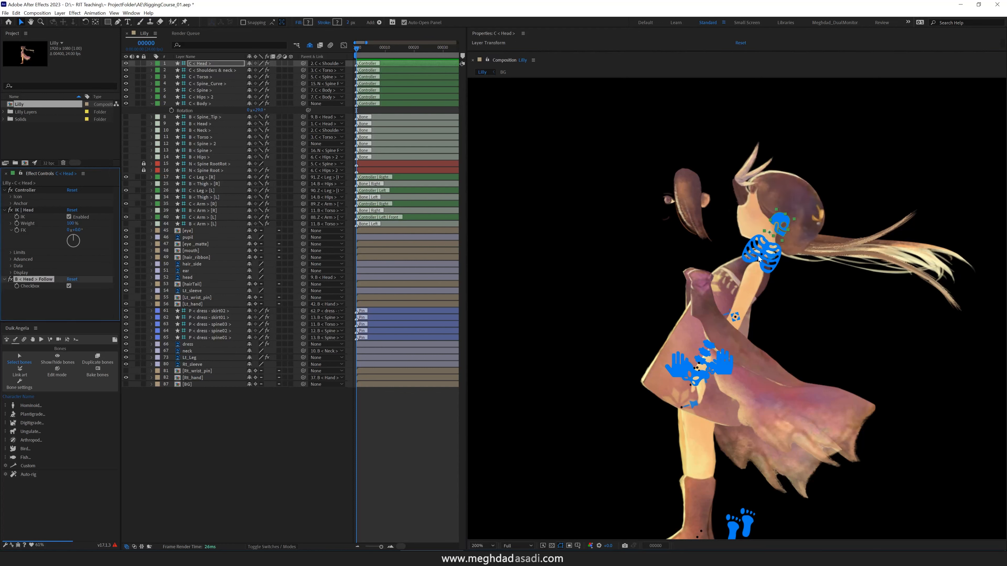
key("ctrl+z")
key("ctrl+z")
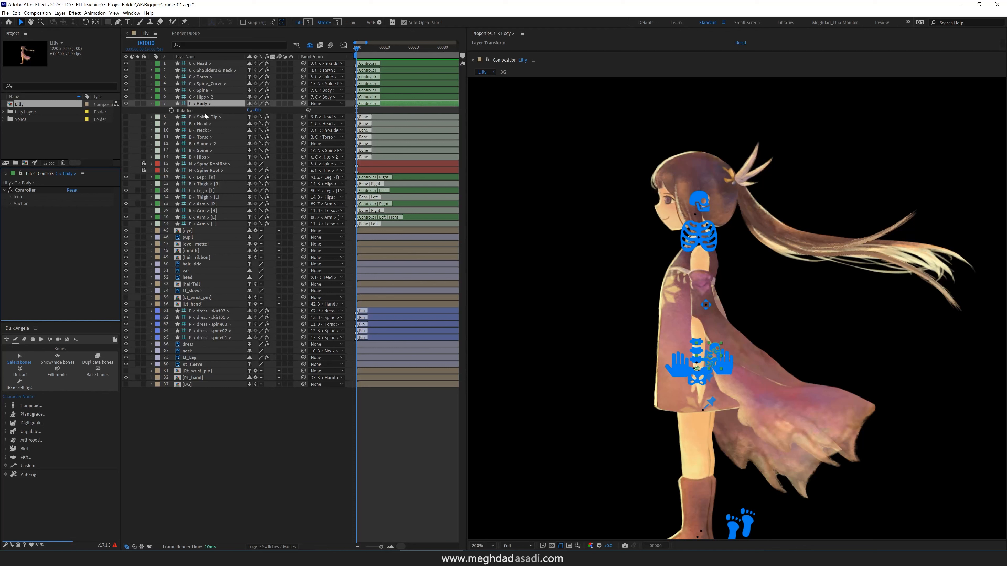
Try shifting the C < Spine_Curve > controller's position and bring up its Rotation property.
left_click(208, 83)
key("p")
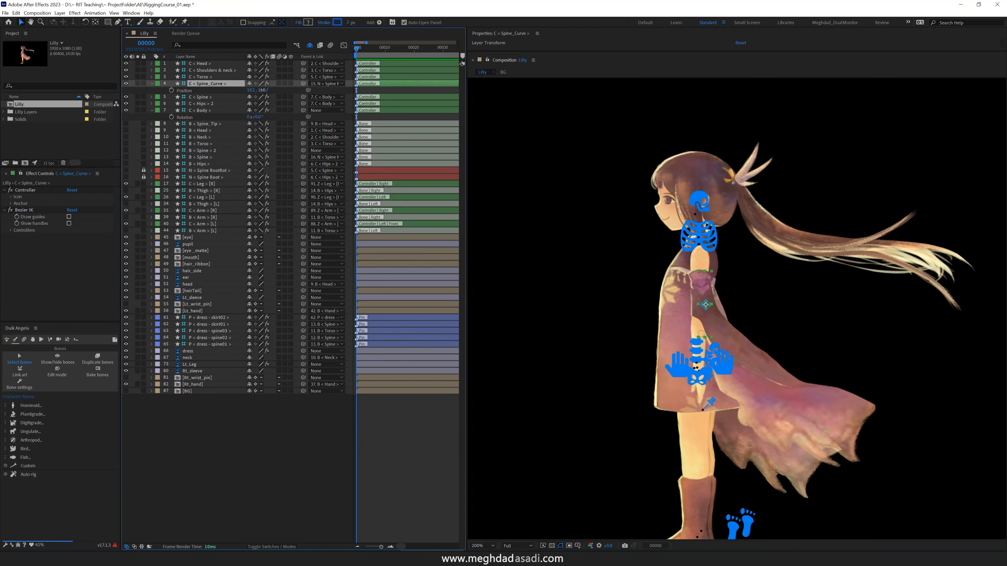
left_click_drag(261, 90, 243, 101)
key("r")
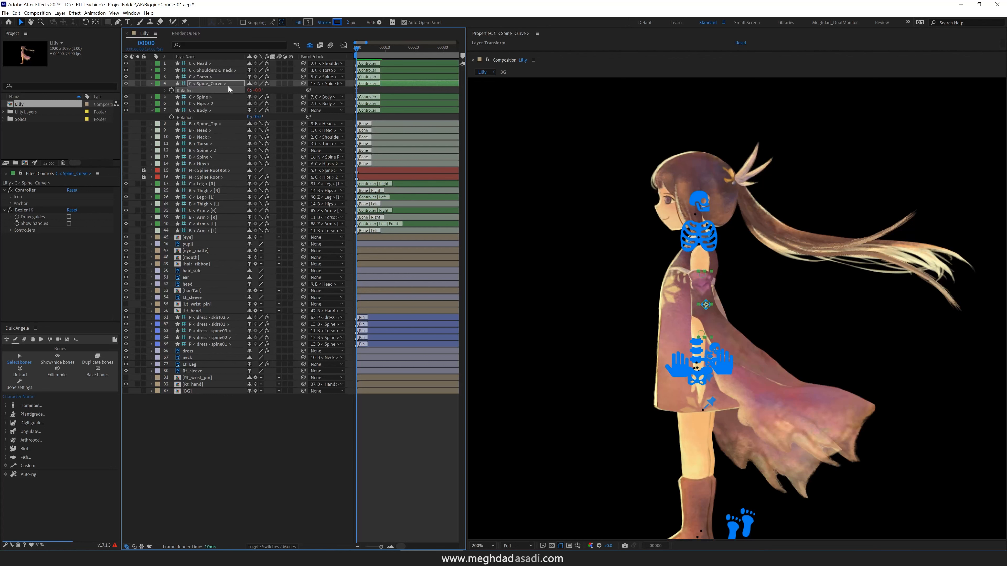
Test the C < Torso > controller's rotation and position, undoing each change.
left_click(221, 78)
key("r")
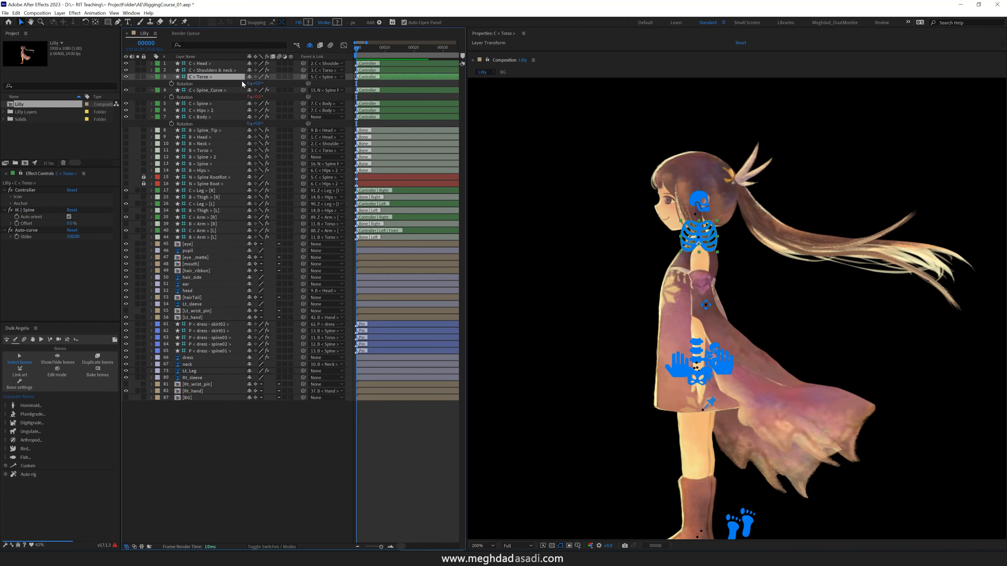
mouse_move(256, 83)
left_mouse_down()
mouse_move(247, 85)
mouse_move(269, 90)
left_mouse_up()
key("ctrl+z")
key("p")
mouse_move(252, 84)
left_mouse_down()
mouse_move(271, 89)
mouse_move(257, 77)
left_mouse_up()
key("ctrl+z")
Test the position of the C < Shoulders & neck > controller and undo the change.
left_click(228, 71)
key("p")
key("ctrl+z")
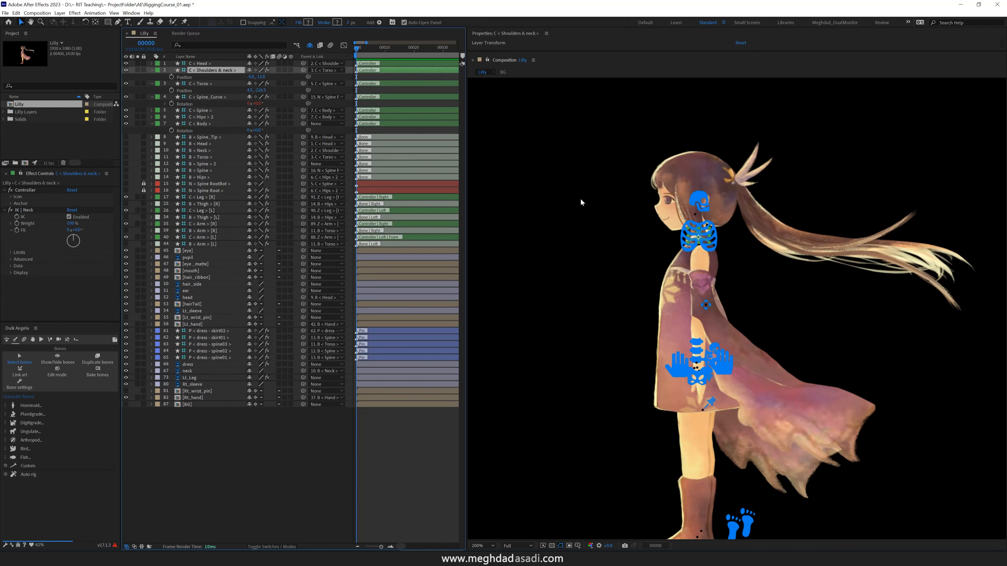
Parent the eye, pupil, eye_matte, mouth, hair_ribbon, hair_side, ear and hairTail layers to the head layer.
left_click(199, 250)
left_click(196, 258, "shift")
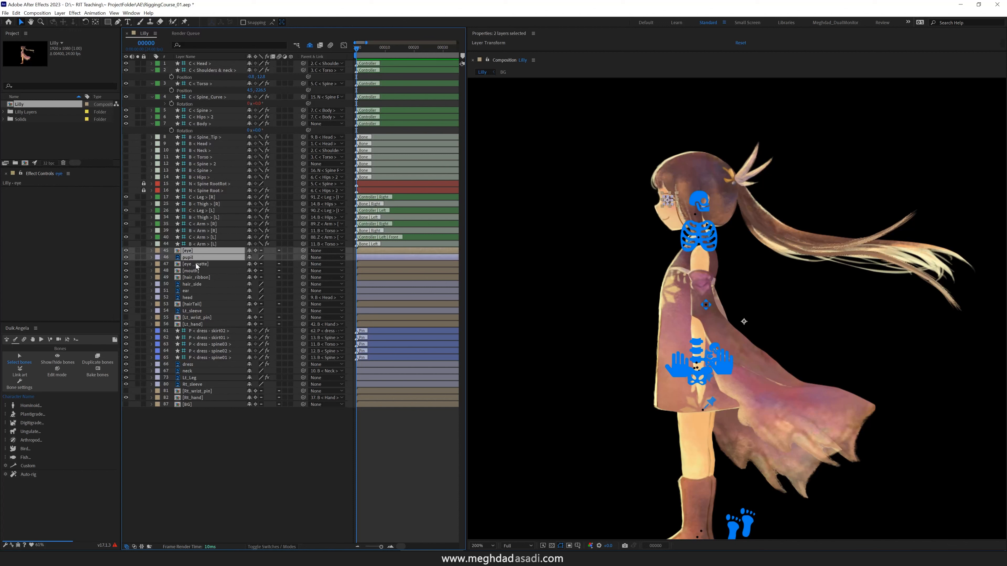
left_click(195, 263, "shift")
left_click(197, 277, "shift")
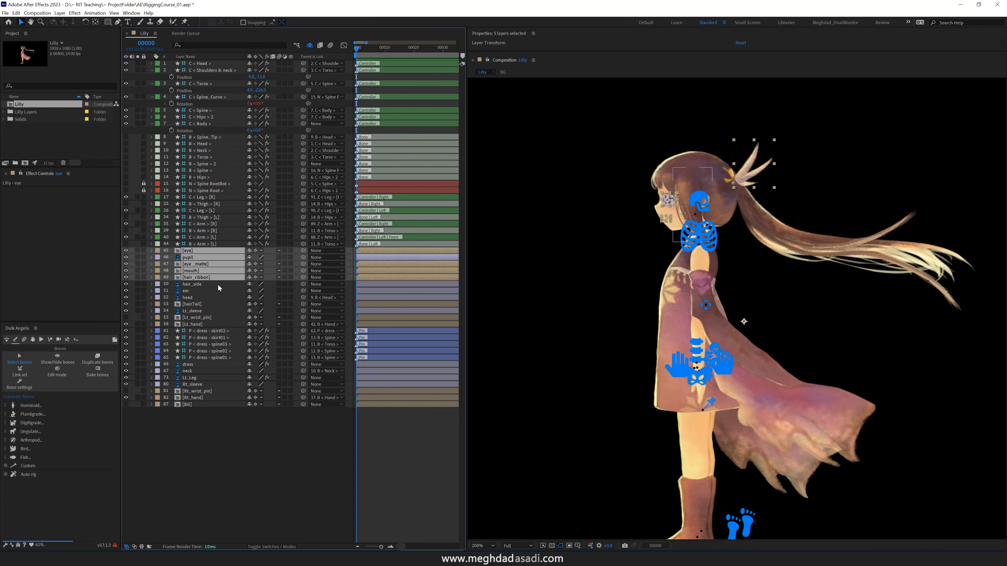
left_click(202, 284, "shift")
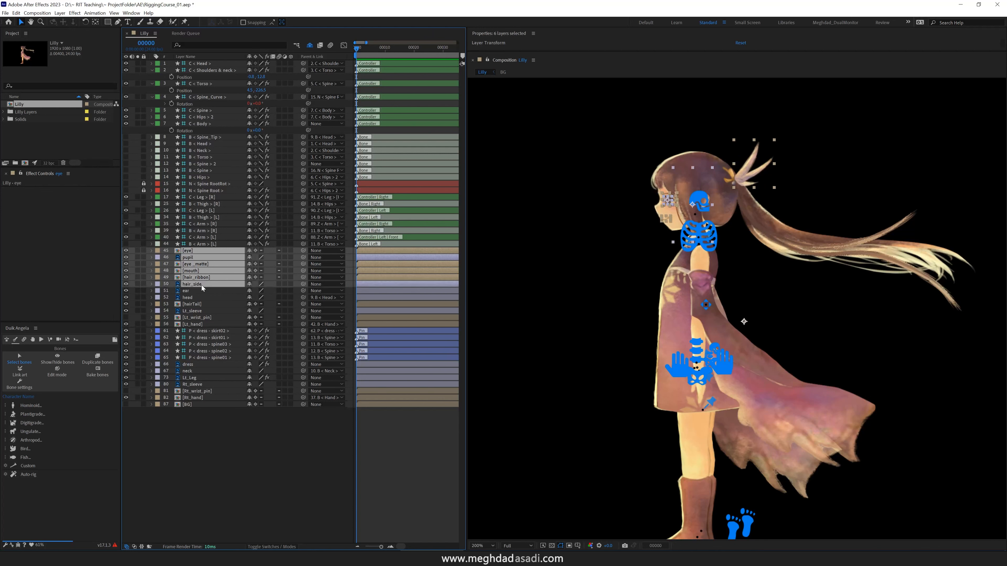
left_click(198, 292, "shift")
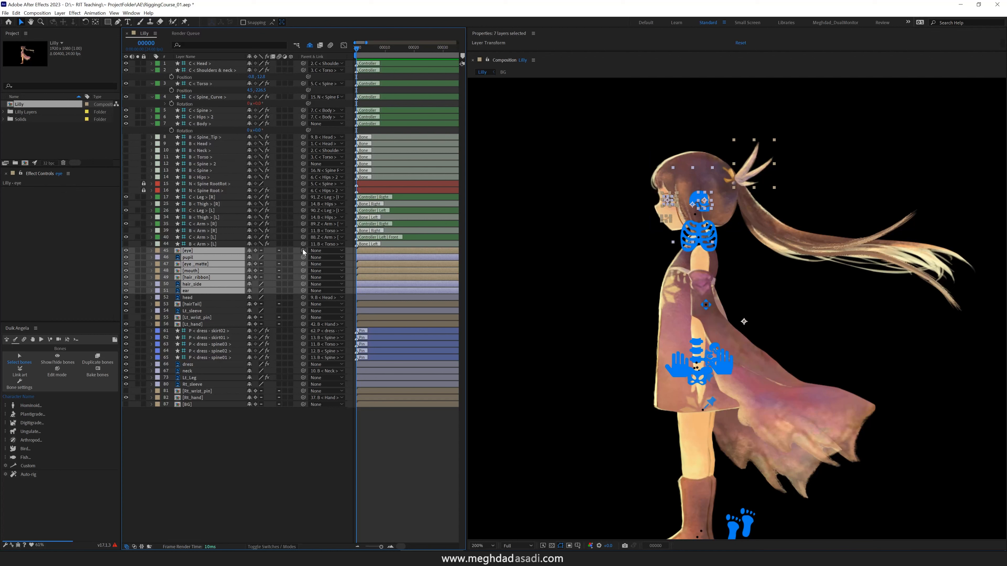
left_click_drag(304, 250, 200, 298)
left_click(198, 304)
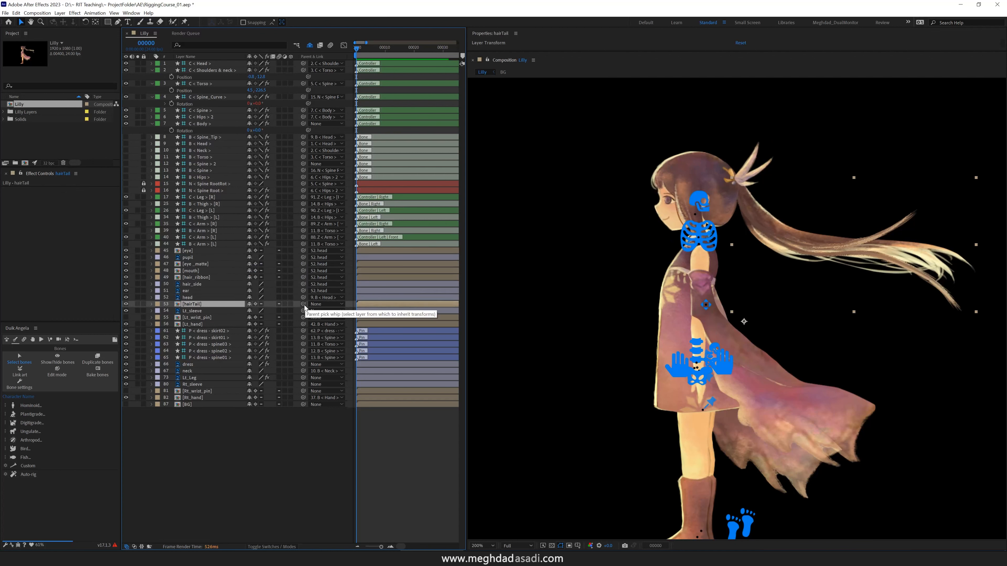
left_click_drag(304, 304, 226, 300)
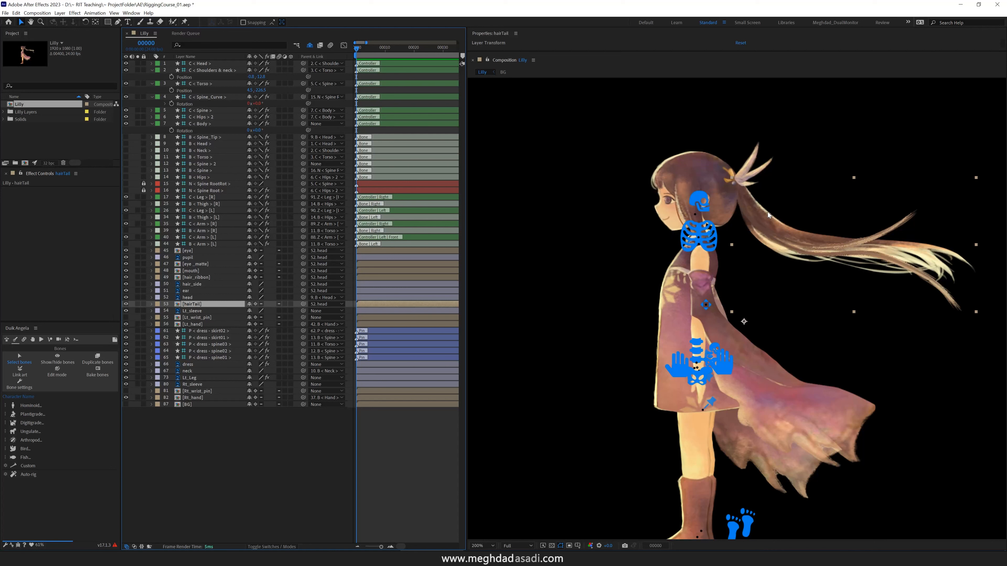
Test the head parenting by rotating the C < Body > controller, and undo the rotation.
left_click(223, 64)
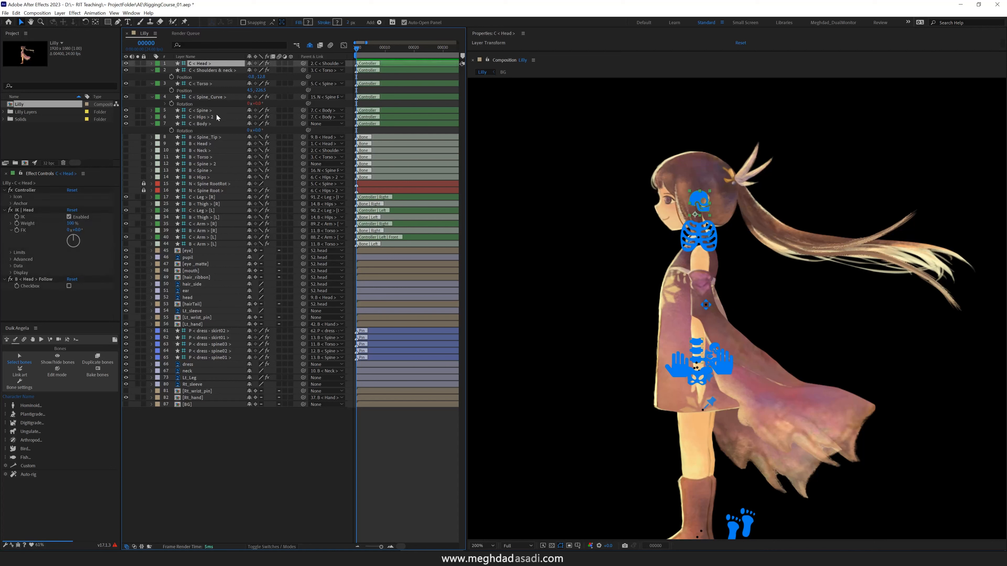
left_click(220, 123)
left_click_drag(257, 130, 262, 135)
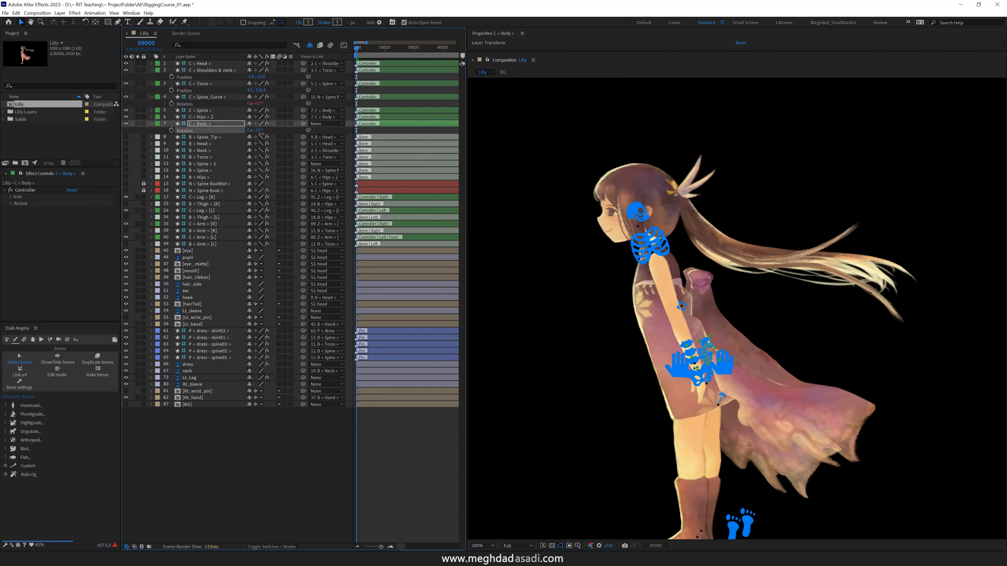
key("ctrl+z")
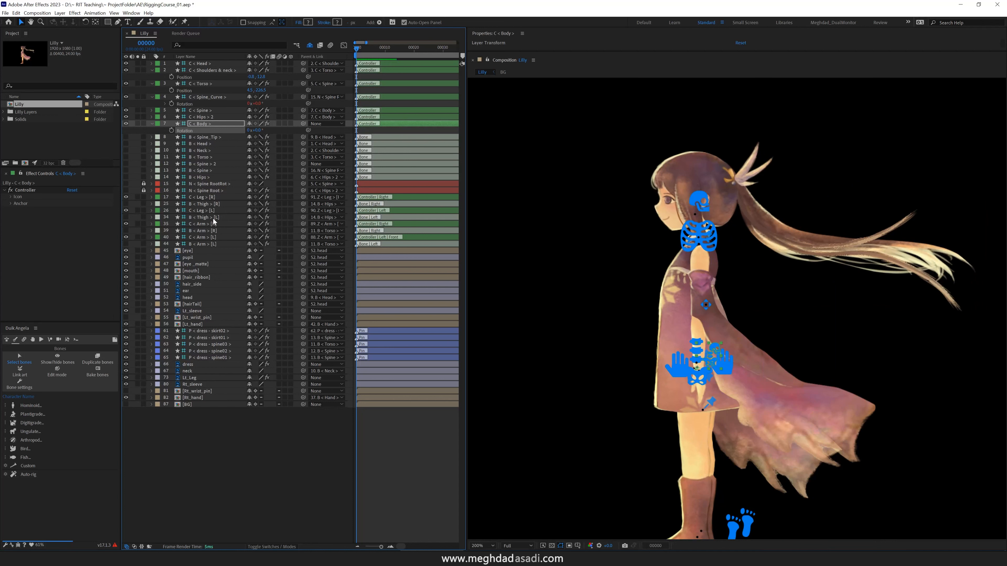
Test rotating the C < Hips > 2 controller and undo the rotation.
left_click(213, 218)
left_click(214, 117)
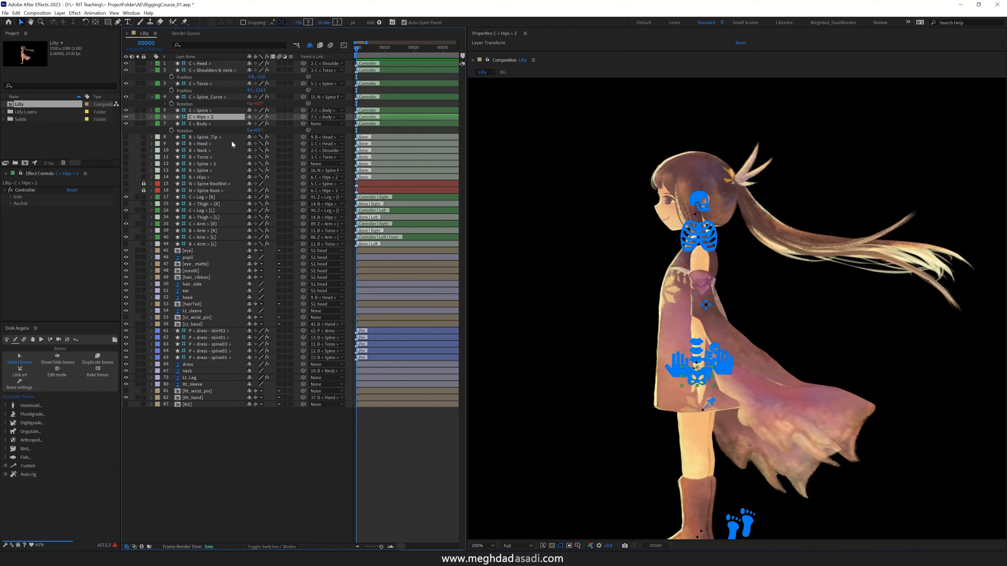
key("r")
left_click_drag(258, 124, 266, 125)
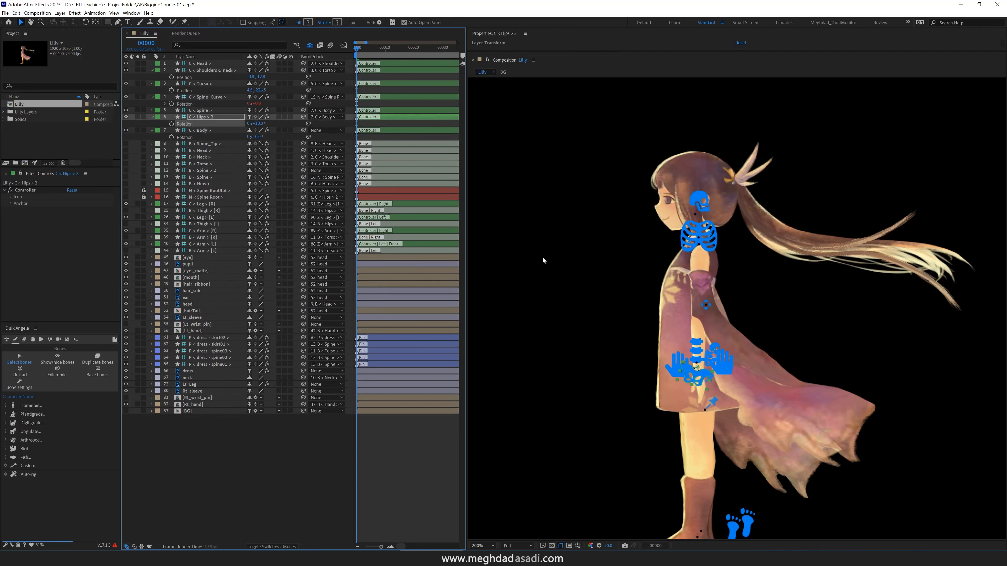
key("ctrl+z")
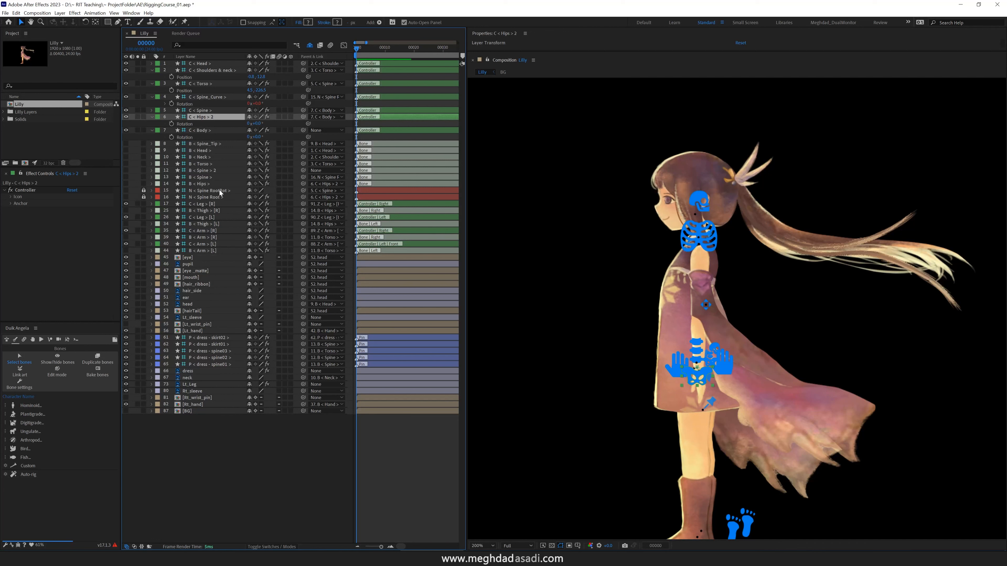
Mark the spine, hip, torso, neck and head bone layers and the two locked N < Spine Root layers as shy.
left_click(207, 184)
left_click(212, 145, "shift")
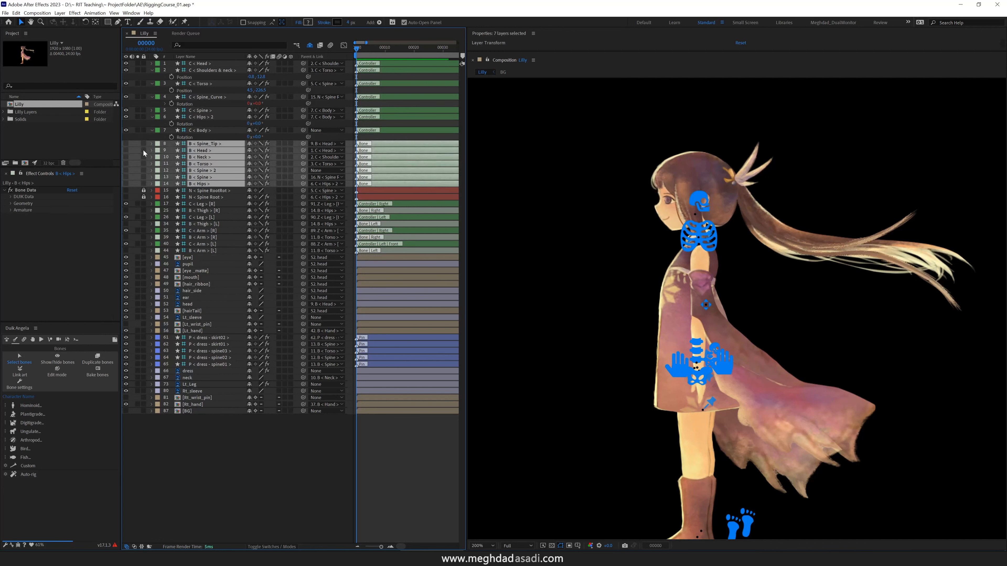
left_click(249, 144)
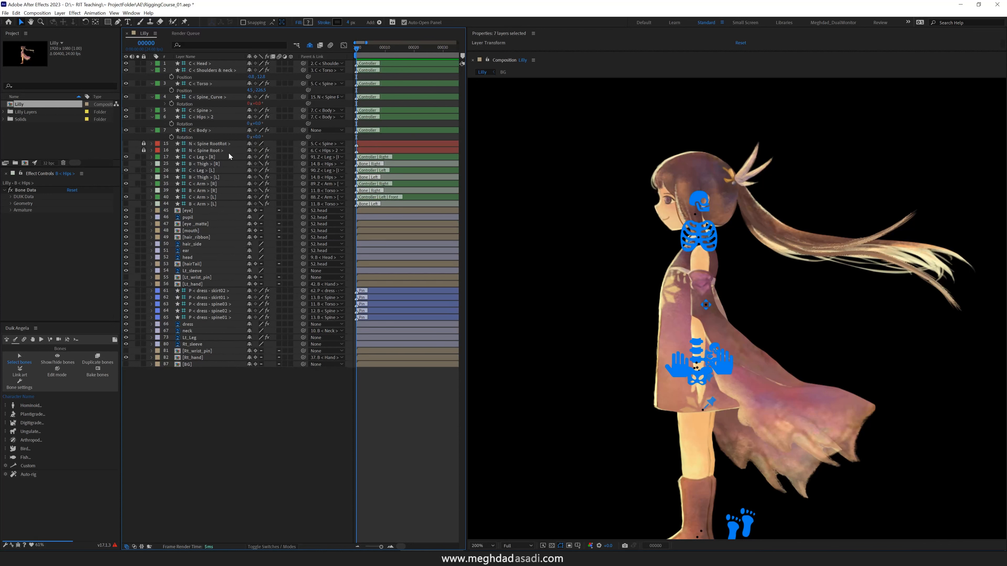
left_click(249, 145)
left_click(249, 145)
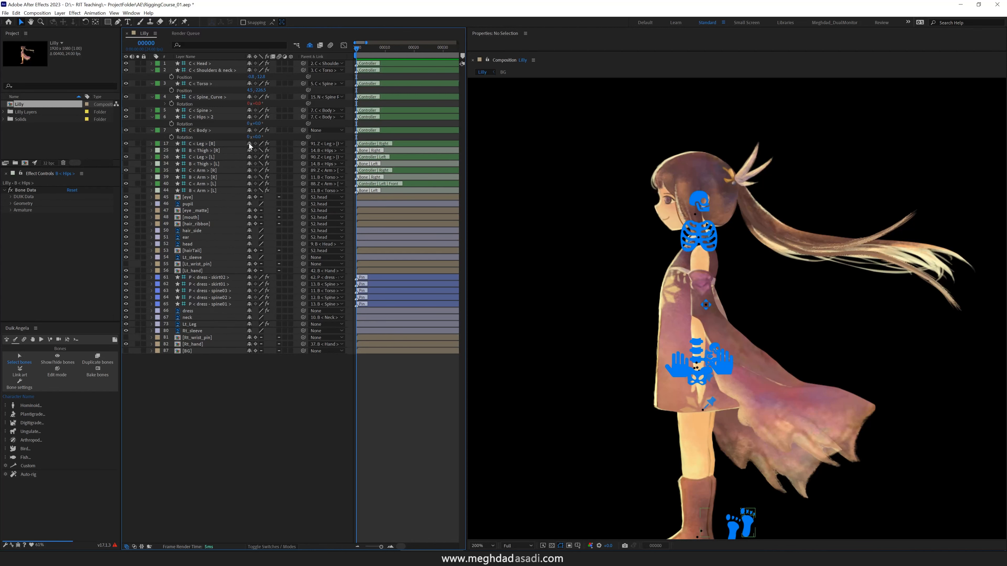
Mark the left and right B < Thigh > and B < Arm > bone layers as shy.
left_click(222, 151)
left_click(211, 164, "ctrl")
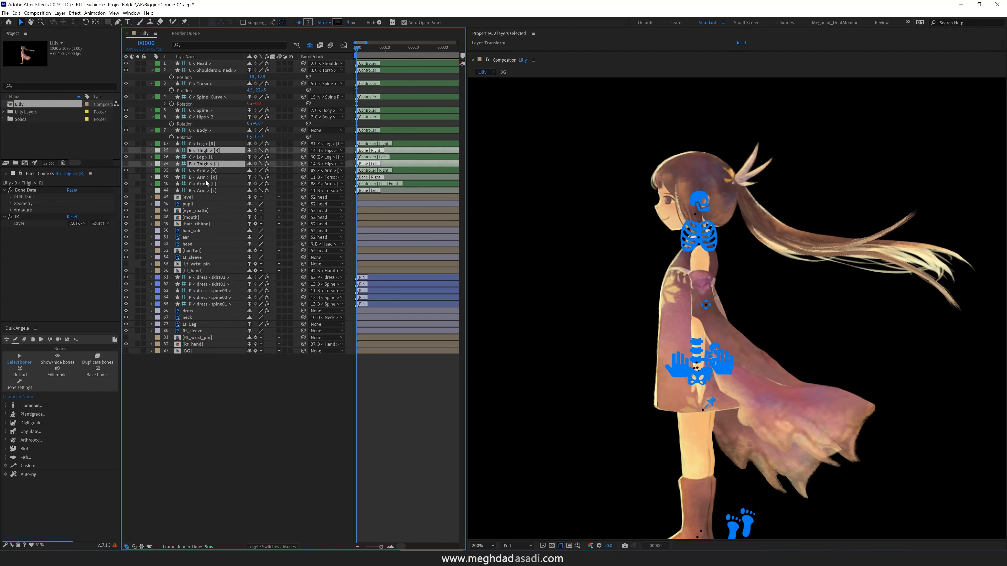
left_click(205, 178, "ctrl")
left_click(210, 191, "ctrl")
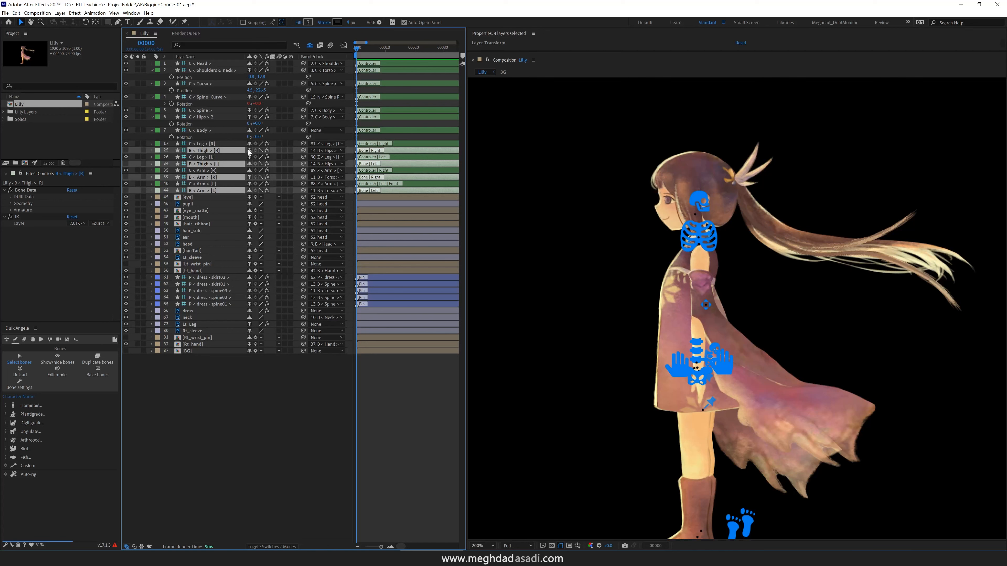
left_click(249, 151)
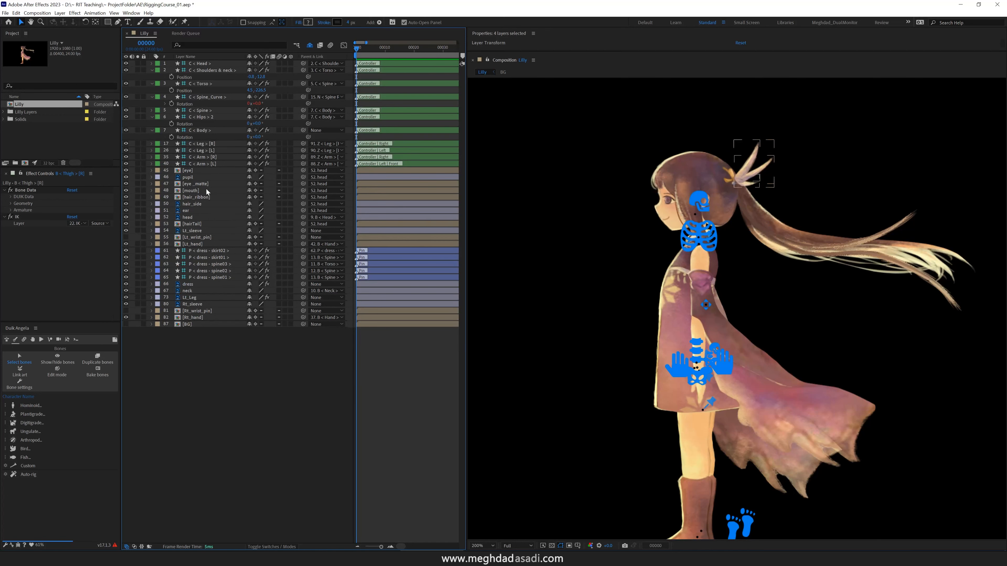
Hide the five dress pin layers, from skirt02 to spine01, in the composition and mark them as shy.
left_click(207, 278)
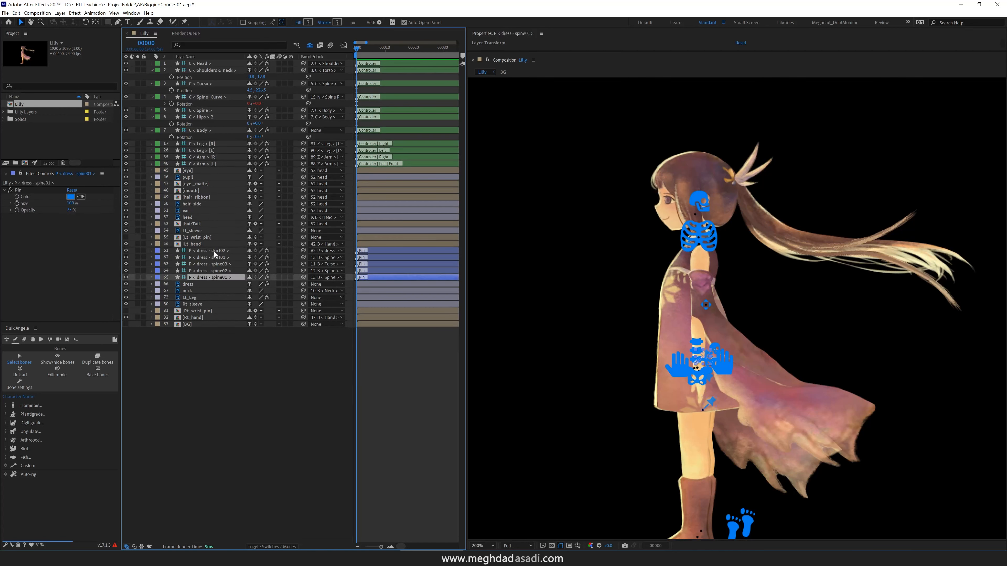
left_click(214, 254, "shift")
left_click_drag(125, 251, 126, 277)
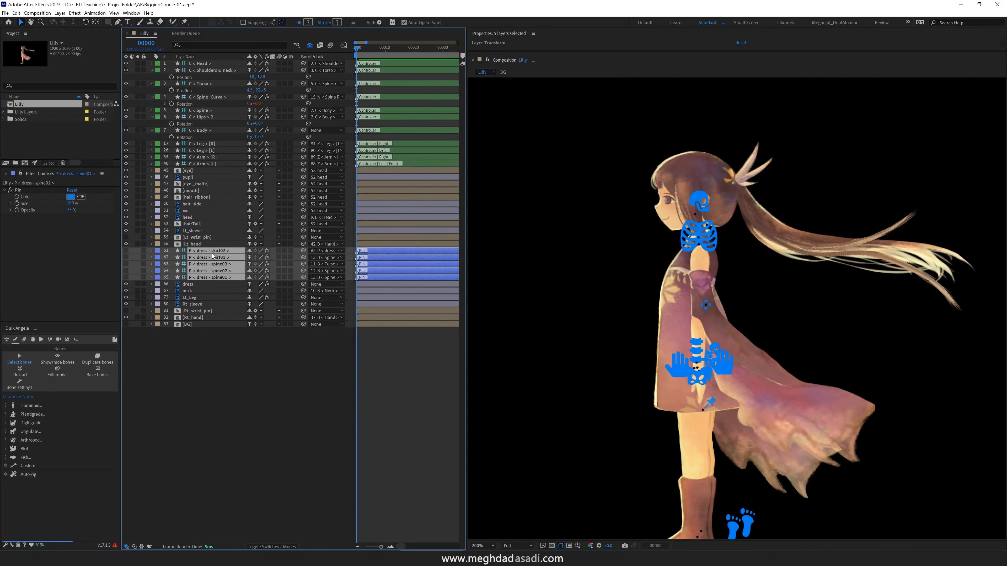
left_click(249, 251)
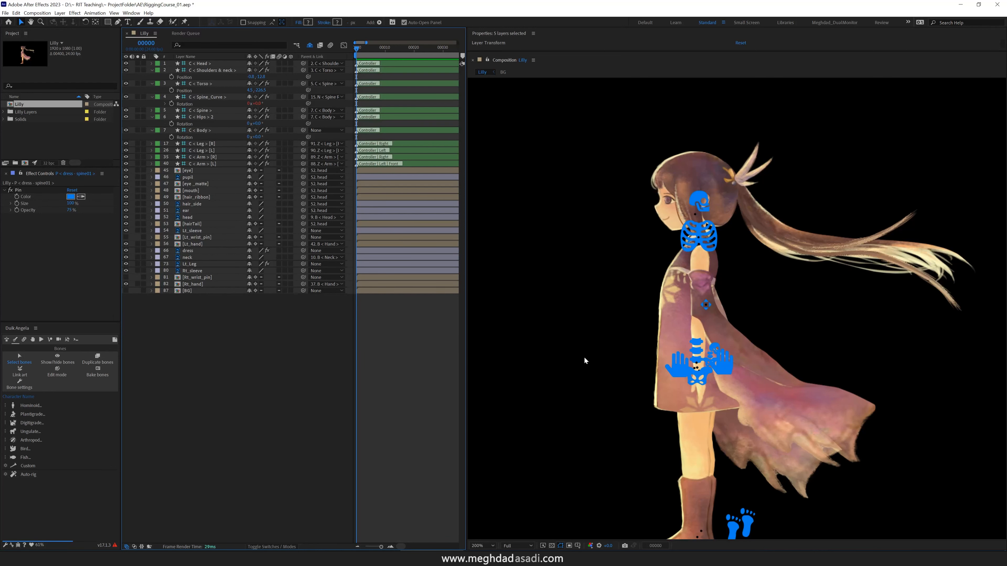
Shrink the C < Hips > 2 controller icon and change its color to yellow.
left_click(210, 117)
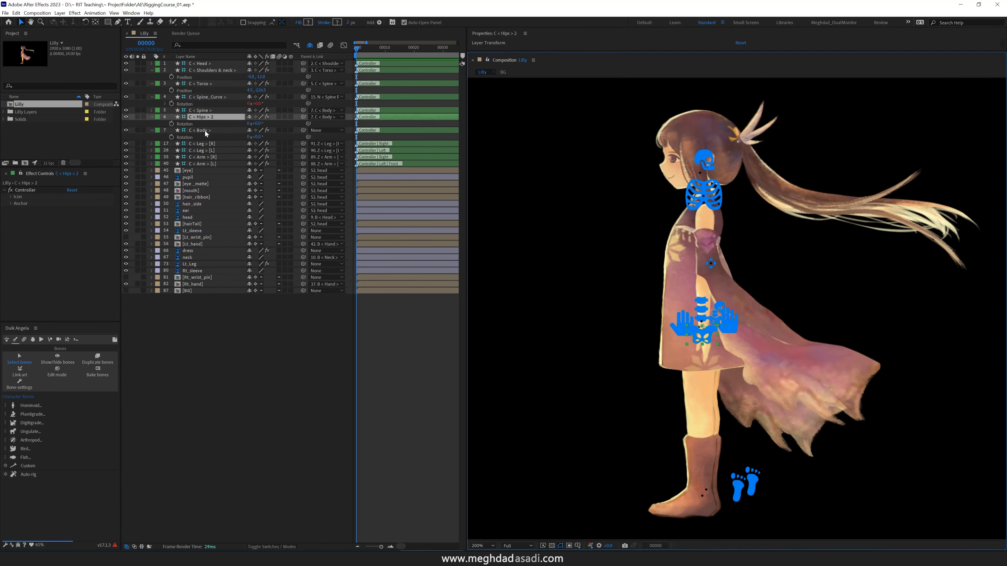
left_click(11, 196)
left_click_drag(73, 217, 58, 218)
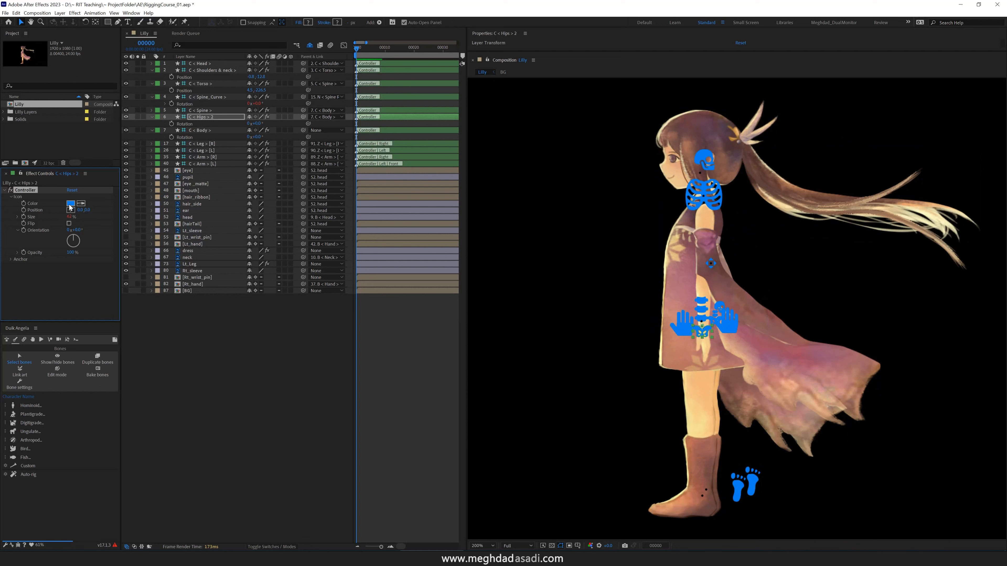
left_click(70, 203)
left_click(119, 105)
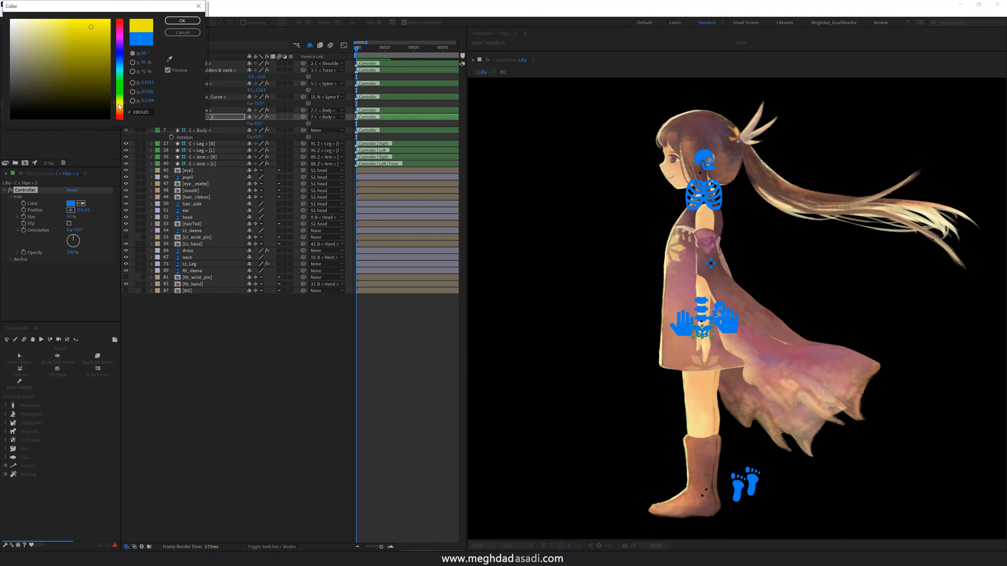
left_click(182, 21)
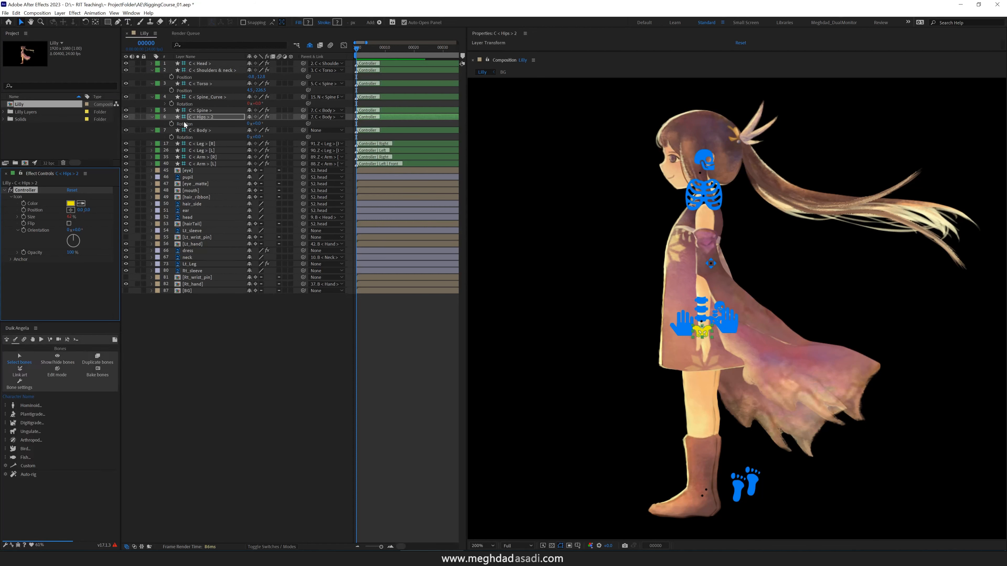
Turn off the visibility of the C < Hips > 2, C < Spine > and C < Spine_Curve > controllers.
left_click(127, 117)
left_click(204, 110)
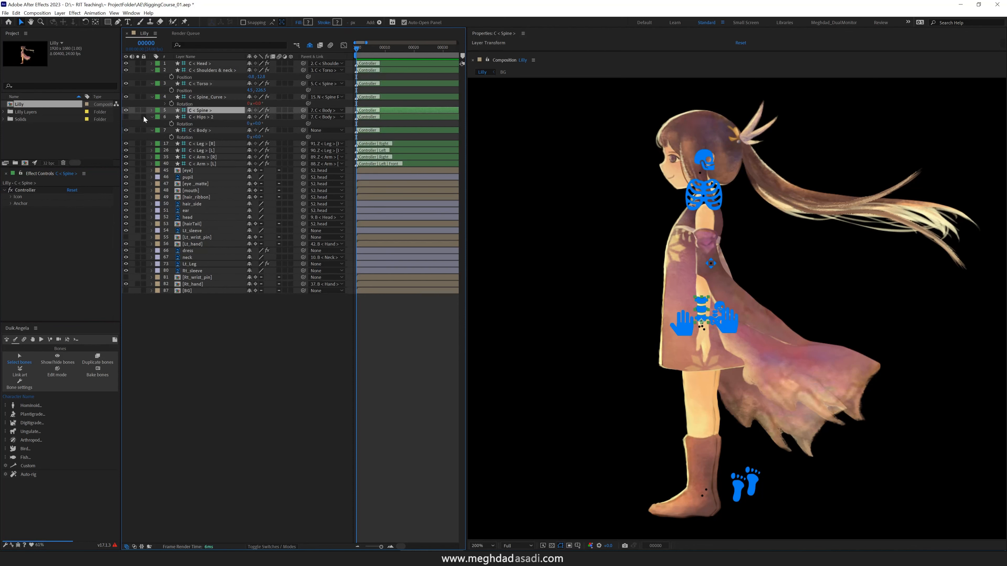
left_click(126, 111)
left_click(148, 100)
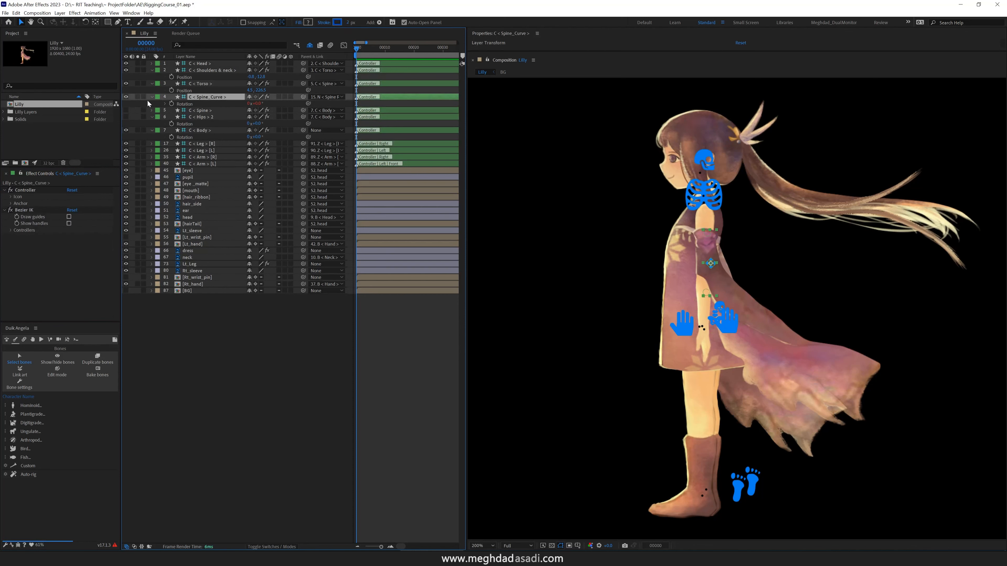
left_click(126, 96)
Reduce the icon size of the C < Torso > controller.
left_click(206, 84)
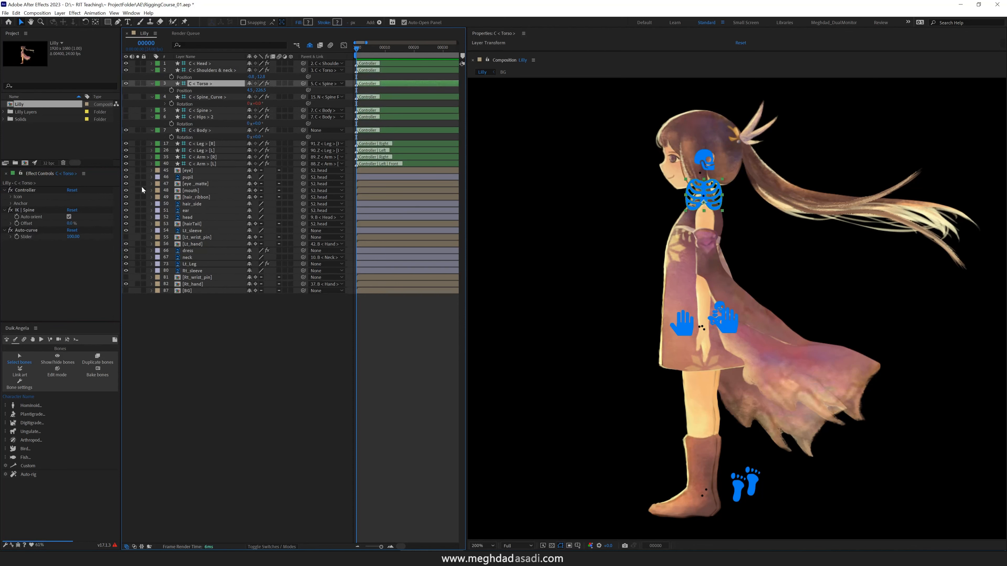
left_click(10, 197)
left_click_drag(70, 217, 52, 220)
Offset the C < Head > controller's icon so that it sits above the character's head.
left_click(704, 160)
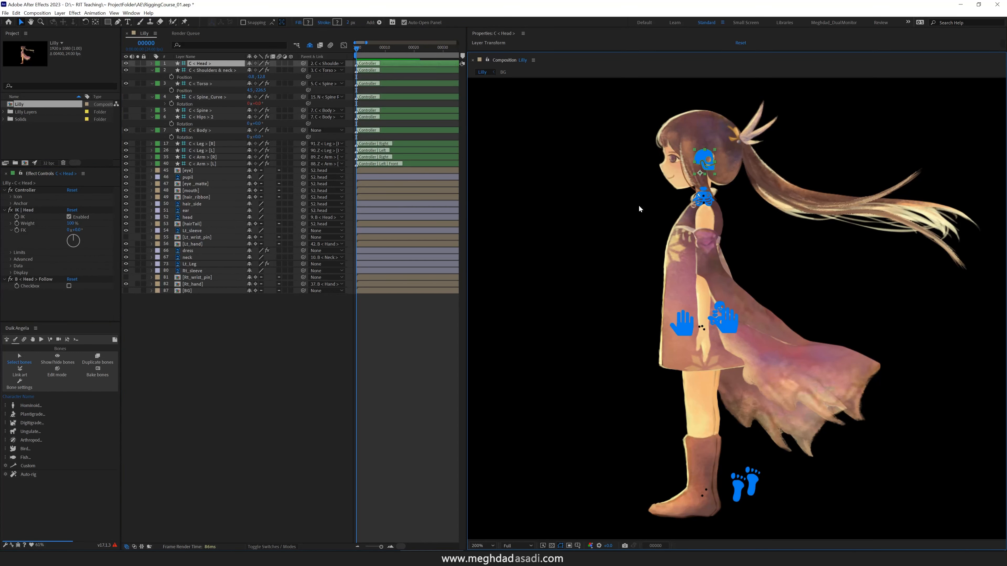
key("space")
left_click_drag(610, 207, 588, 302)
left_click(11, 197)
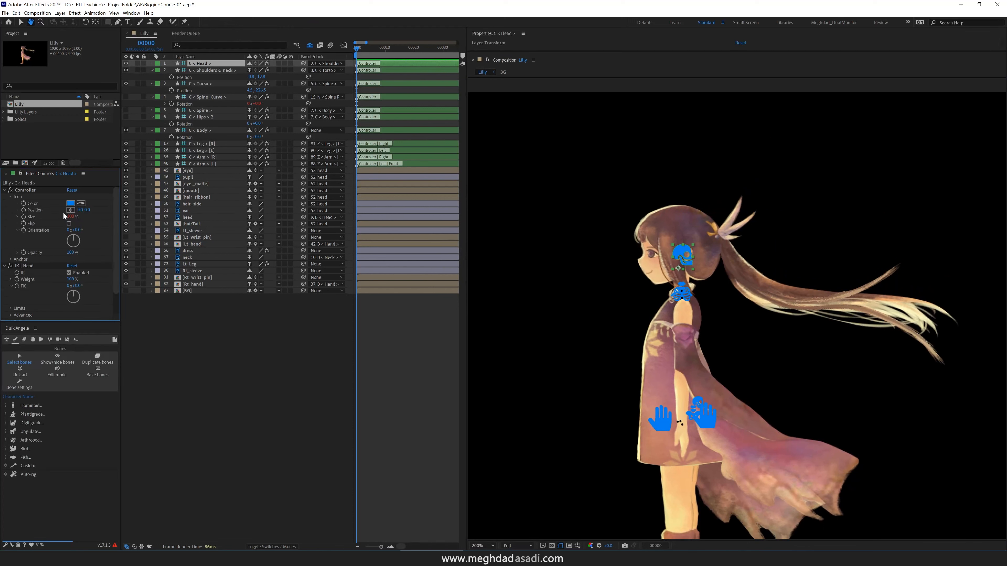
left_click_drag(88, 213, 47, 206)
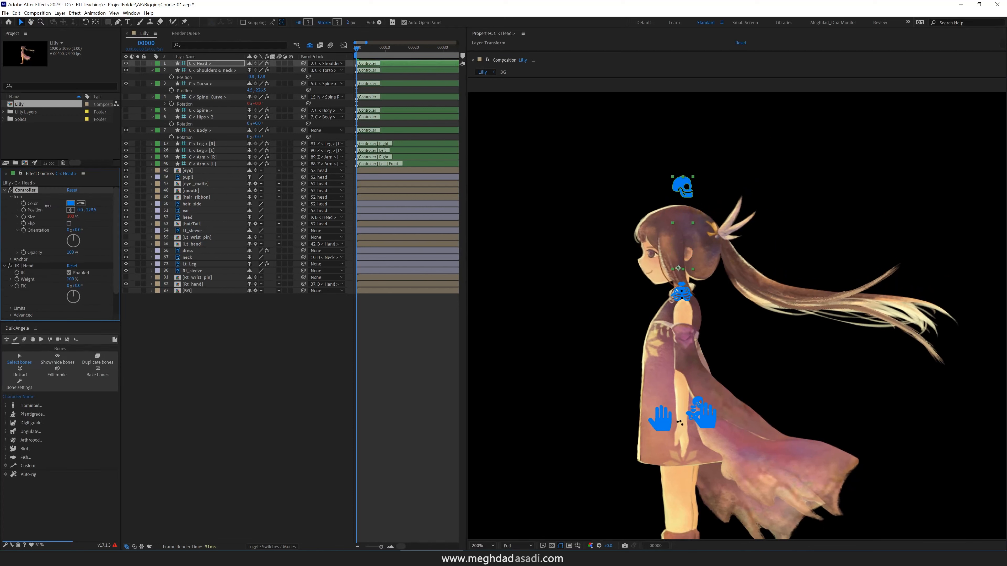
Enlarge the C < Body > controller's icon and offset it horizontally to the front of the character's dress.
left_click(687, 415)
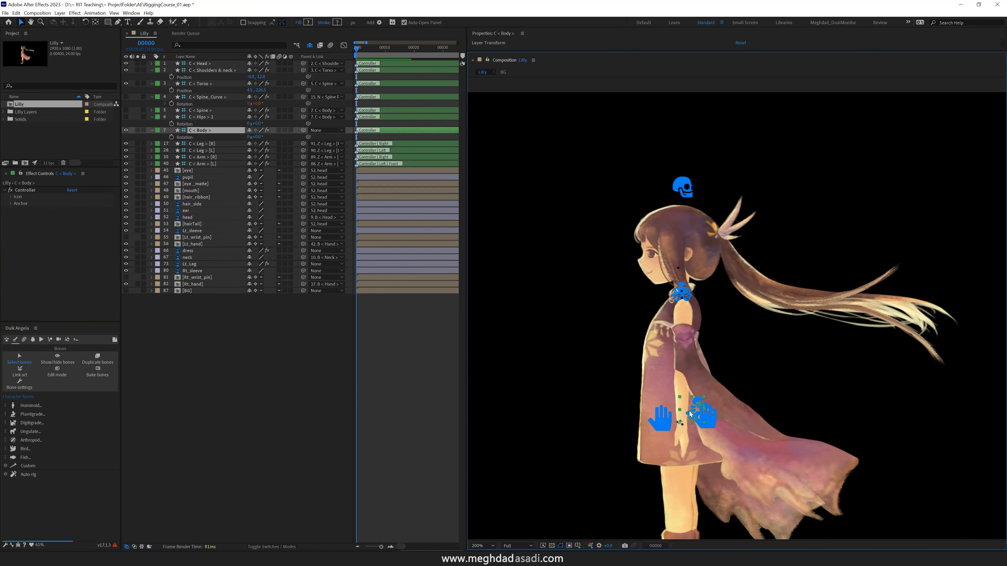
left_click(10, 197)
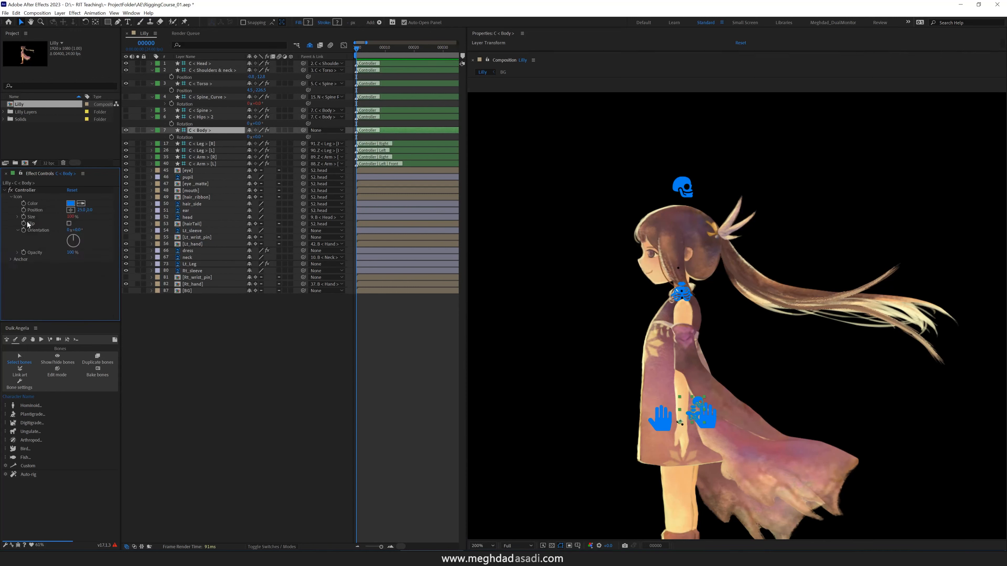
left_click_drag(72, 217, 24, 210)
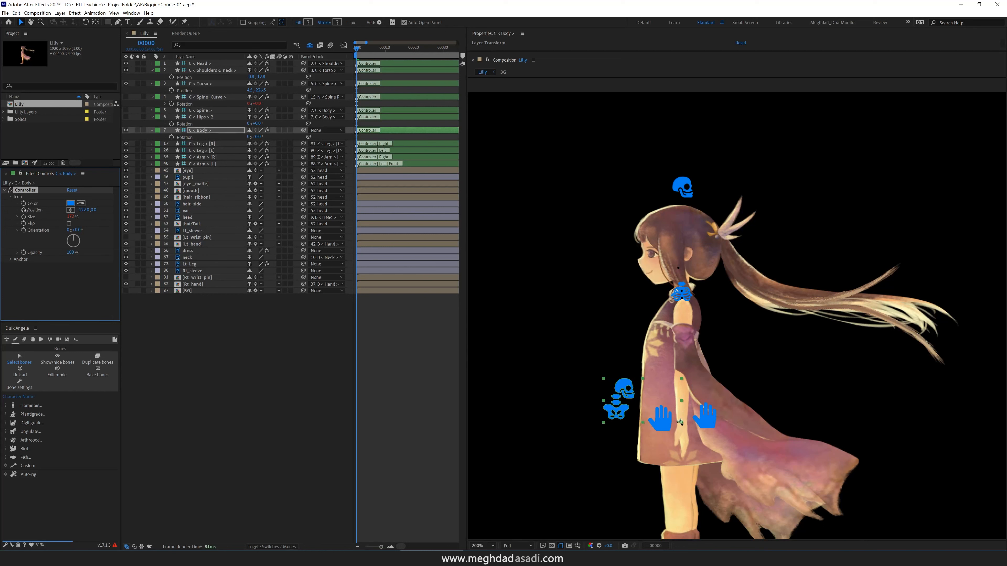
Hide the C < Shoulders & neck > controller and shift the C < Torso > controller's icon to the front of the neck.
left_click(681, 292)
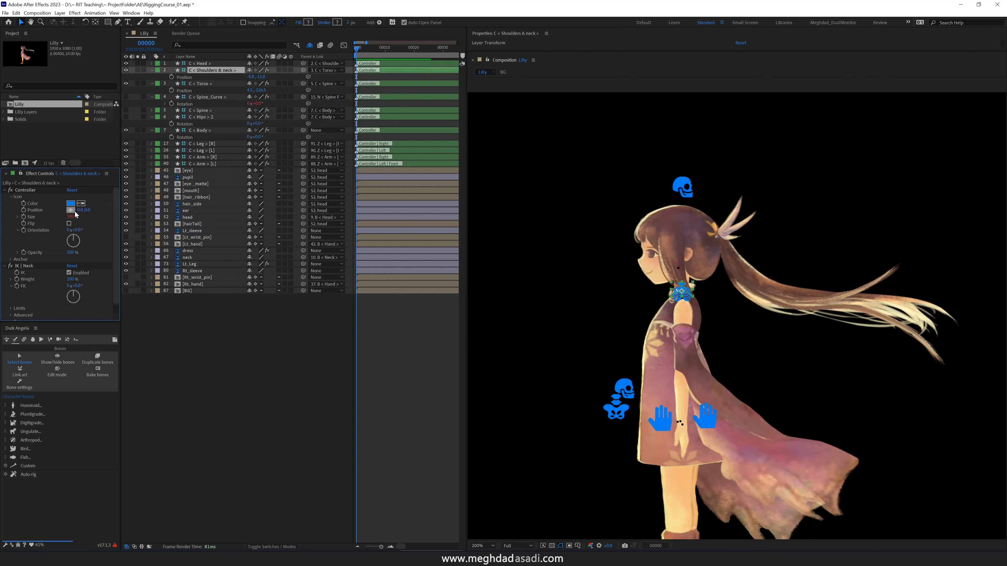
left_click_drag(681, 293, 662, 293)
left_click(200, 83)
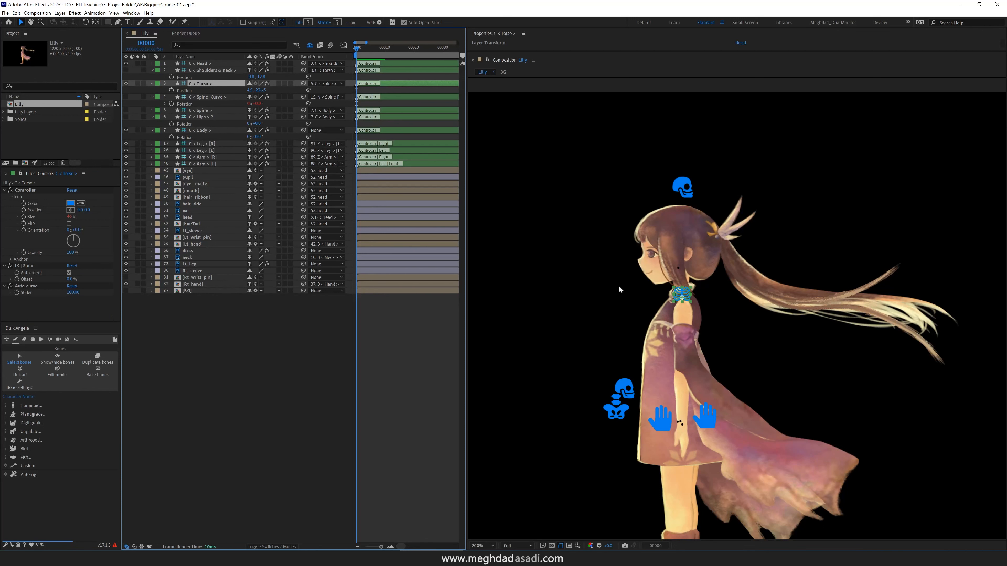
left_click_drag(79, 210, 2, 213)
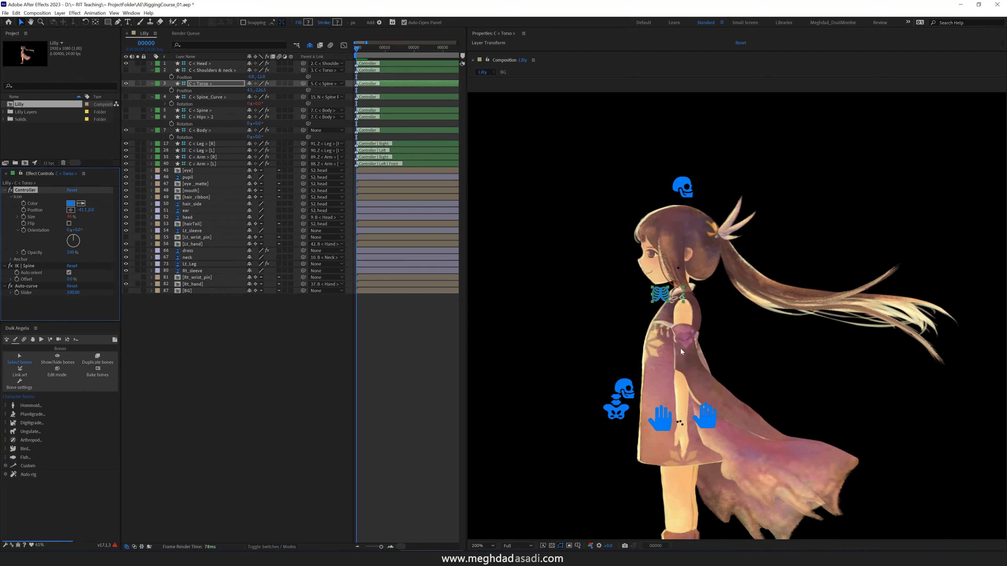
Test the C < Body > controller by changing its rotation and position, and undo the changes.
scroll(681, 352, "down", 3)
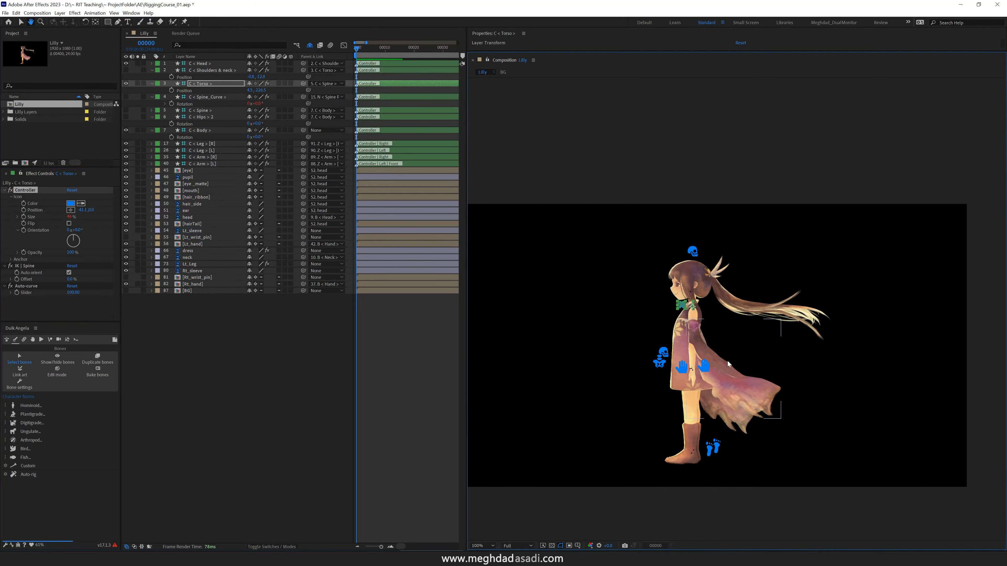
key("v")
left_click(661, 358)
left_click(254, 137)
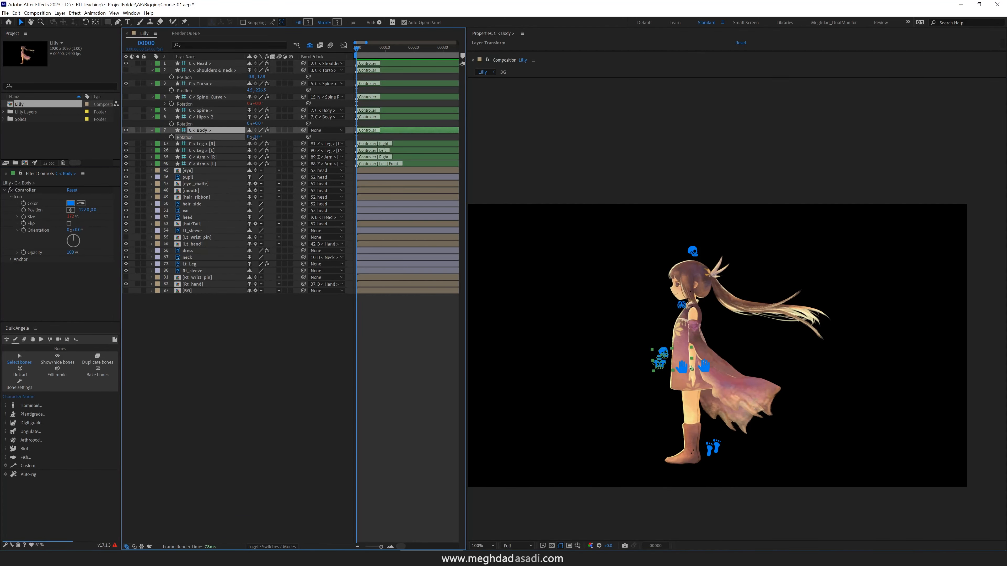
left_click_drag(254, 137, 276, 178)
key("ctrl+z")
key("p")
key("ctrl+z")
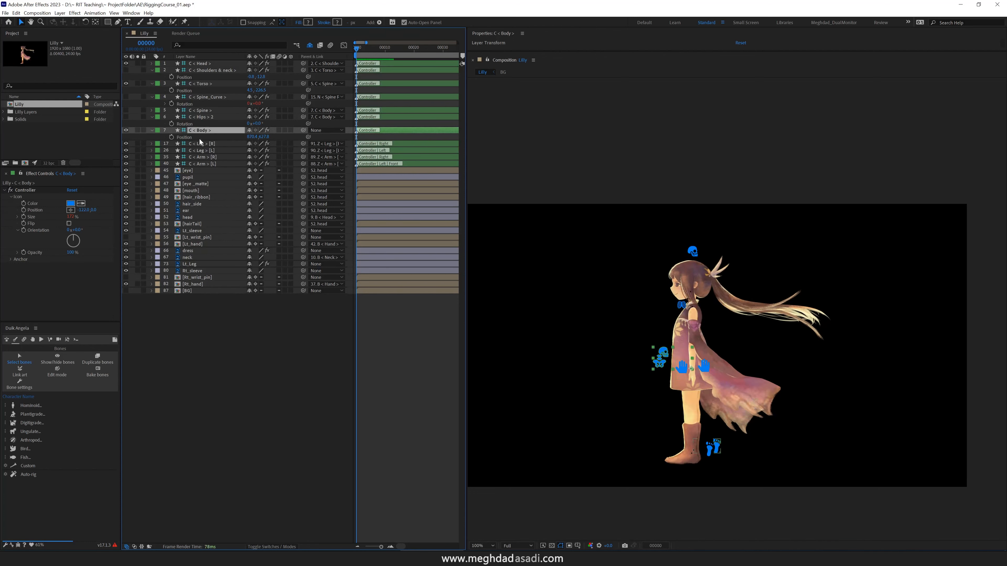
Save the project as a new version named RiggingCourse_02.
left_click(5, 12)
mouse_move(24, 90)
left_click(142, 90)
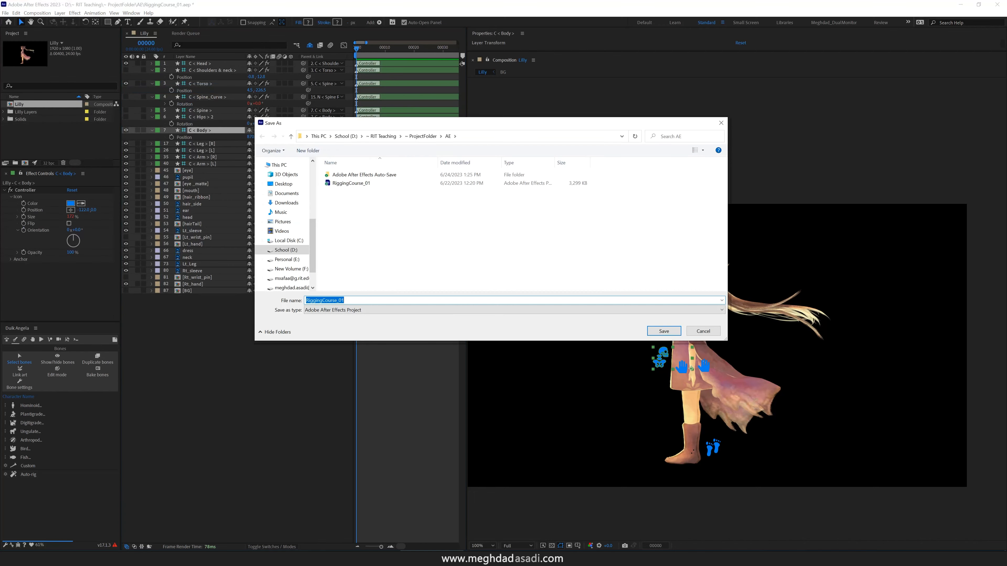
left_click(344, 300)
key("BackSpace")
type("2")
key("Return")
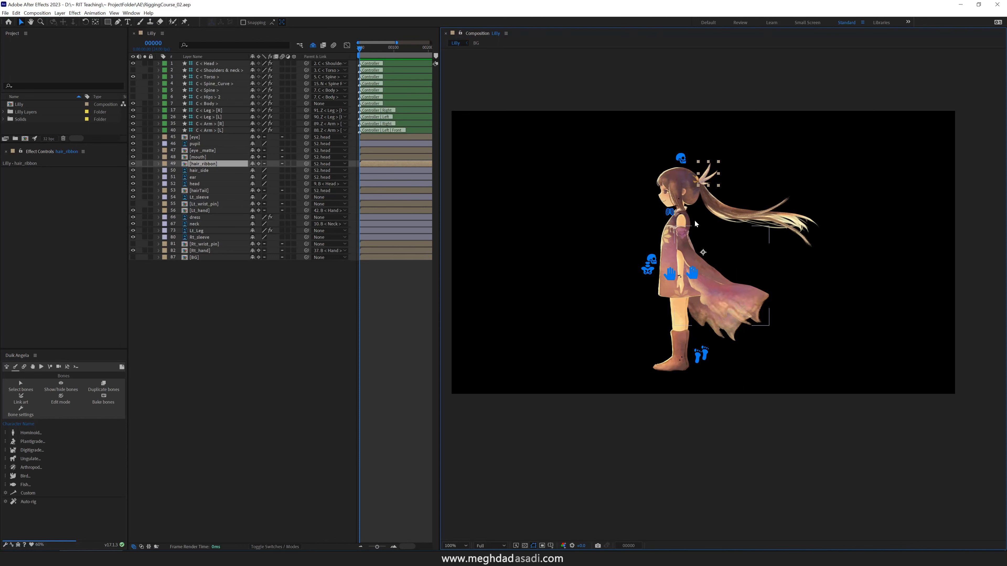
Move the hair_side layer's anchor point up to the root of the side hair strand.
key("period")
key("period")
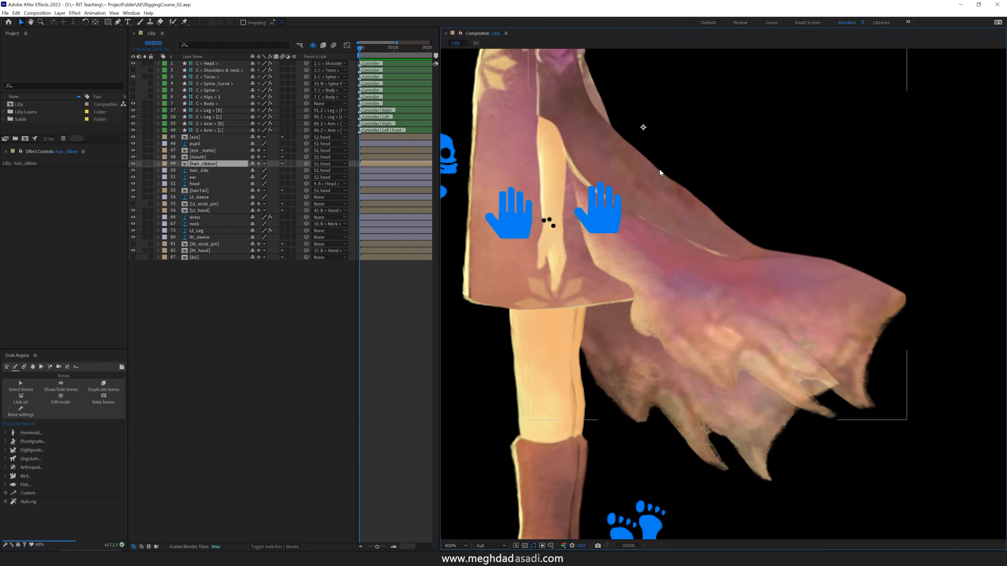
scroll(660, 170, "up", 10)
left_click(684, 189)
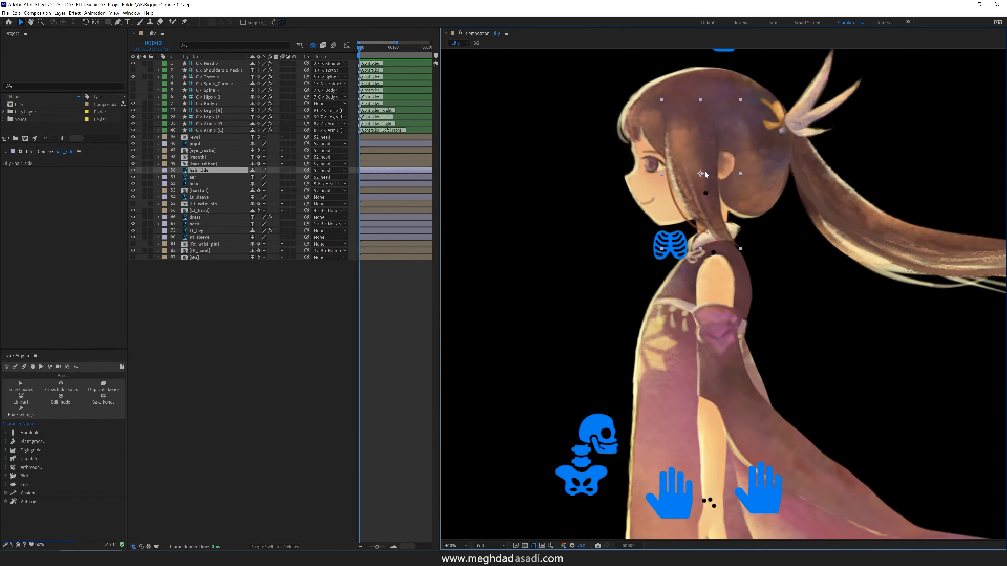
key("y")
left_click_drag(701, 174, 691, 137)
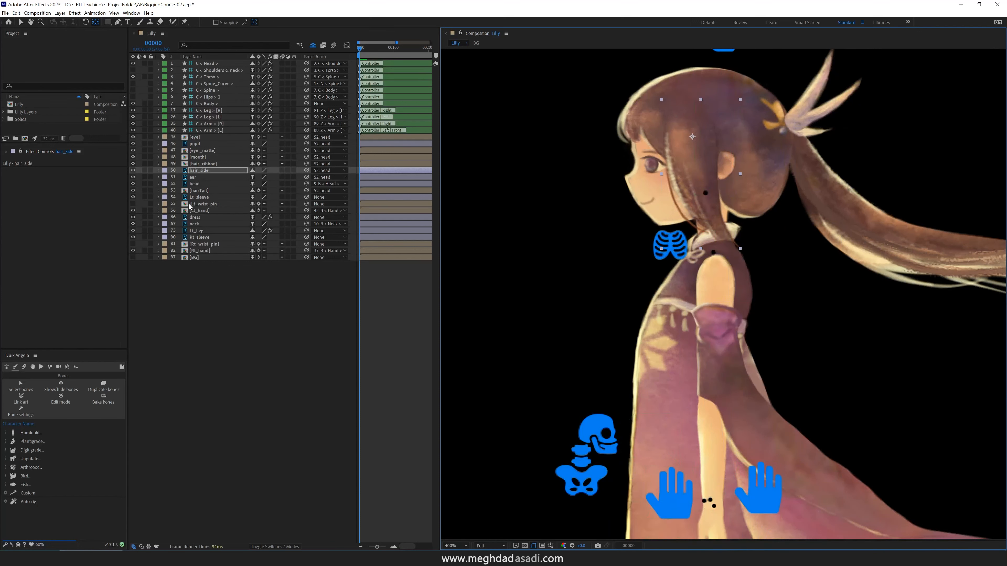
Test the hair_side pivot by rotating the layer slightly, and undo the rotation.
key("r")
left_click_drag(256, 177, 266, 178)
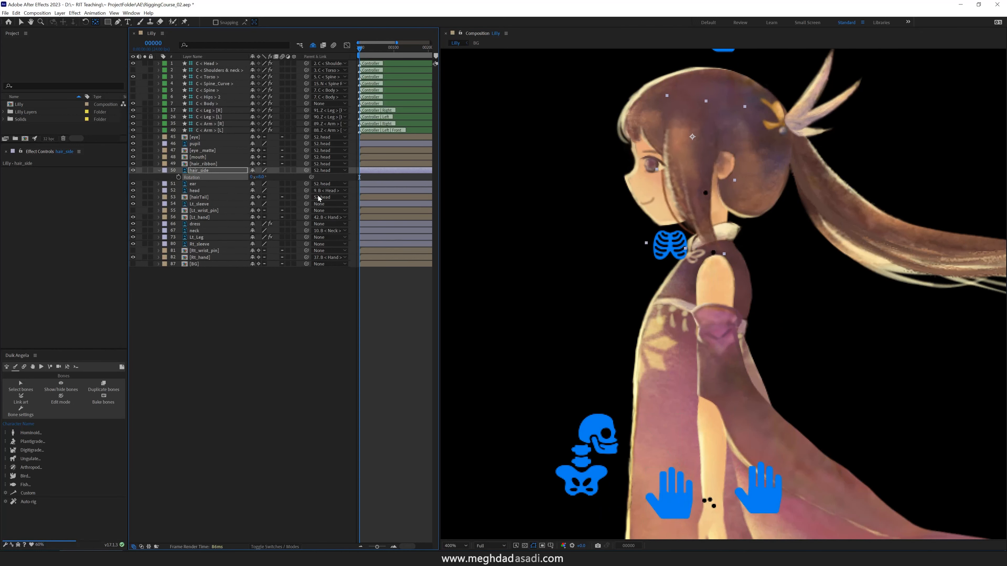
key("ctrl+z")
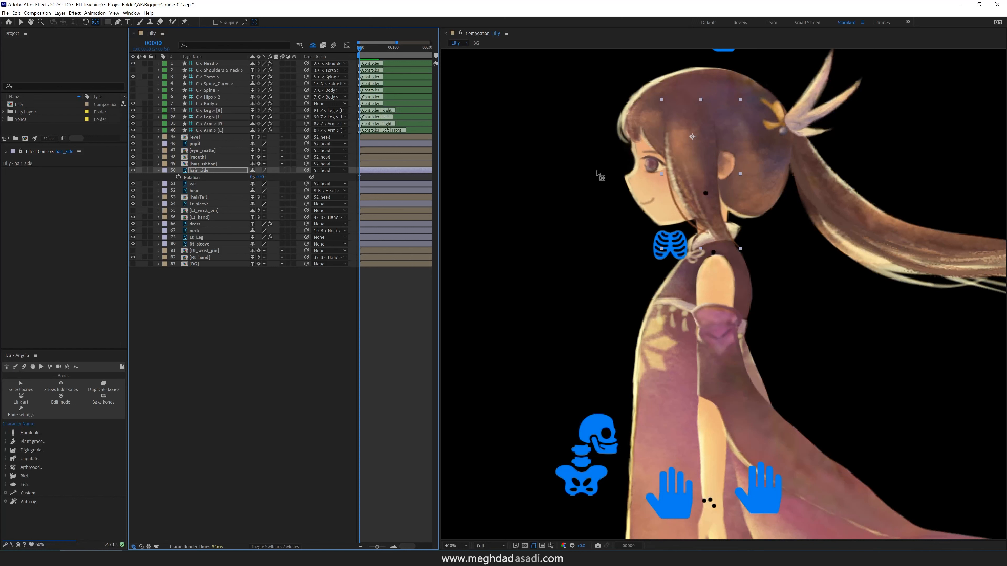
Solo the hair_side layer and place three puppet pins along the strand, at its root, middle and tip.
key("Return")
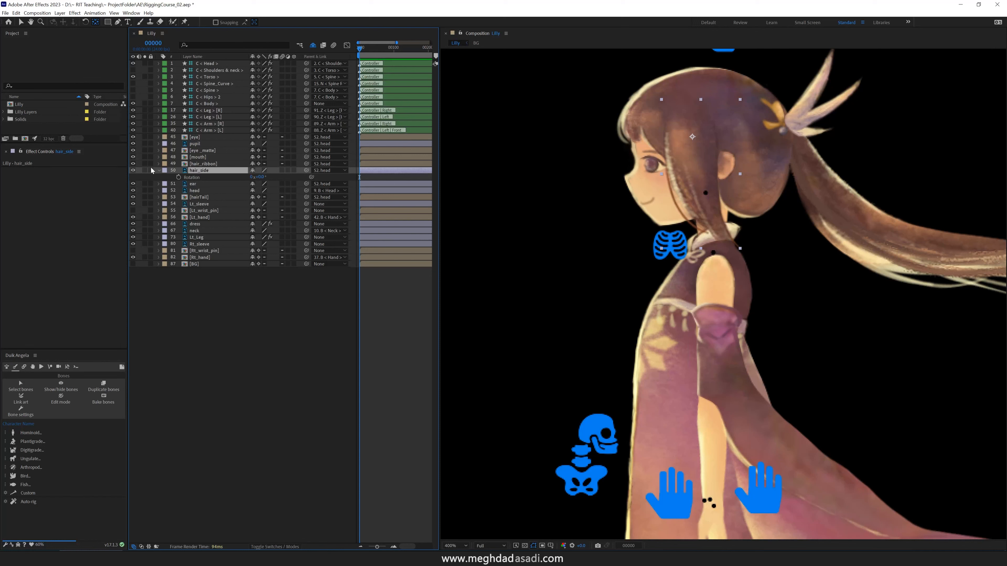
left_click(184, 22)
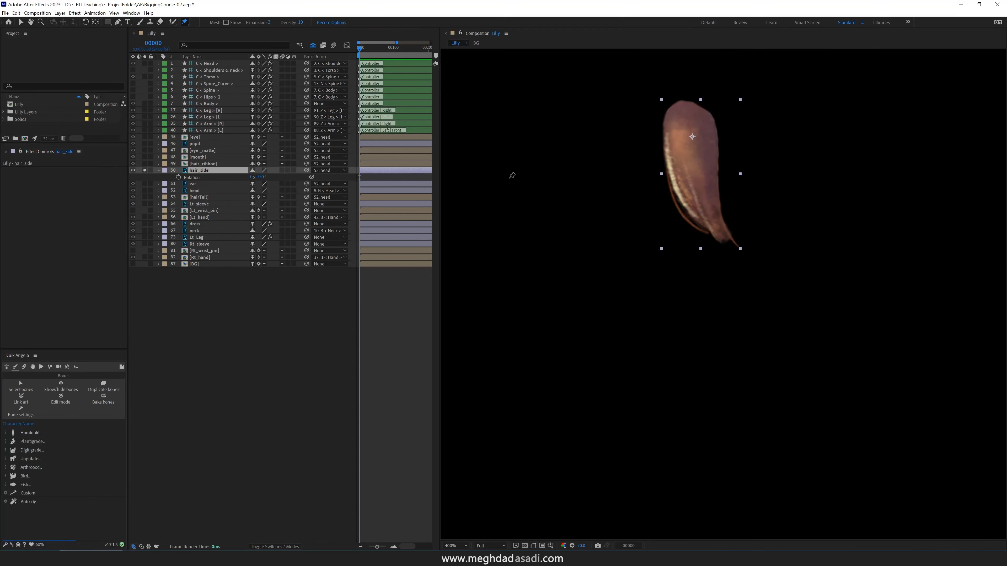
left_click(688, 112)
left_click(697, 171)
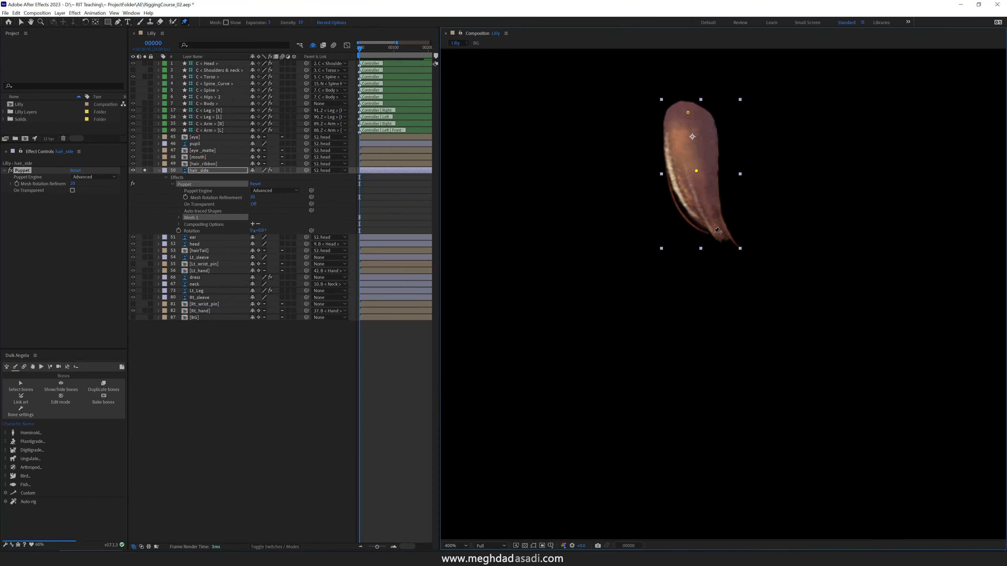
left_click(723, 236)
Add Duik pin controllers for all three hair_side puppet pins, and parent Pin 3 to Pin 2 and Pin 2 to Pin 1.
left_click(179, 218)
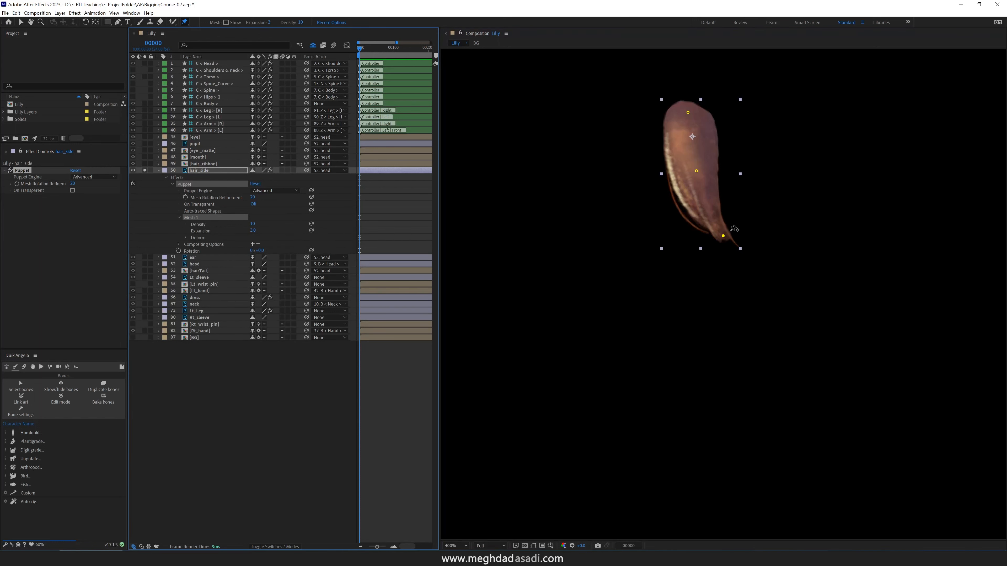
left_click(185, 237)
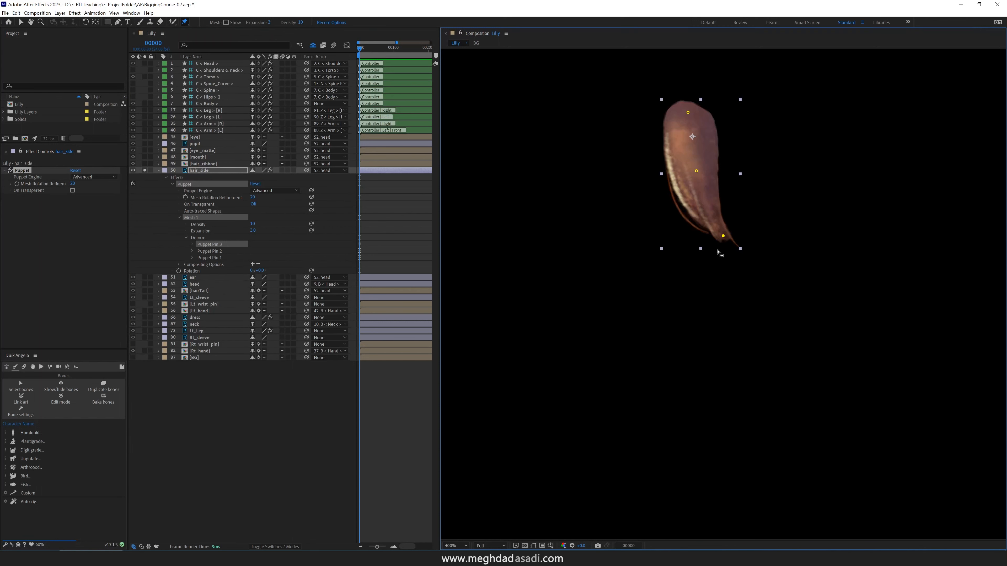
left_click(224, 258, "shift")
left_click(24, 366)
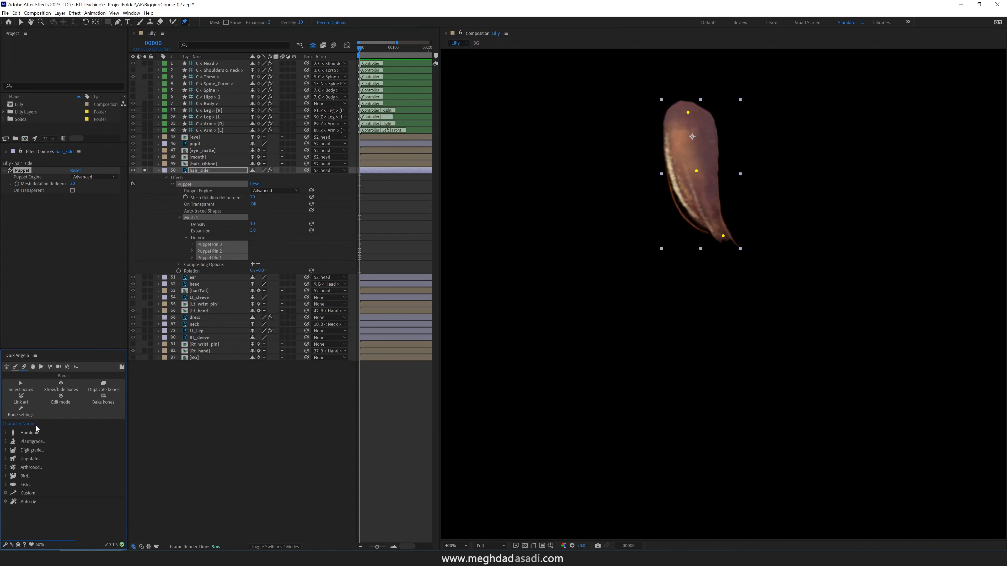
left_click(29, 460)
left_click(517, 320)
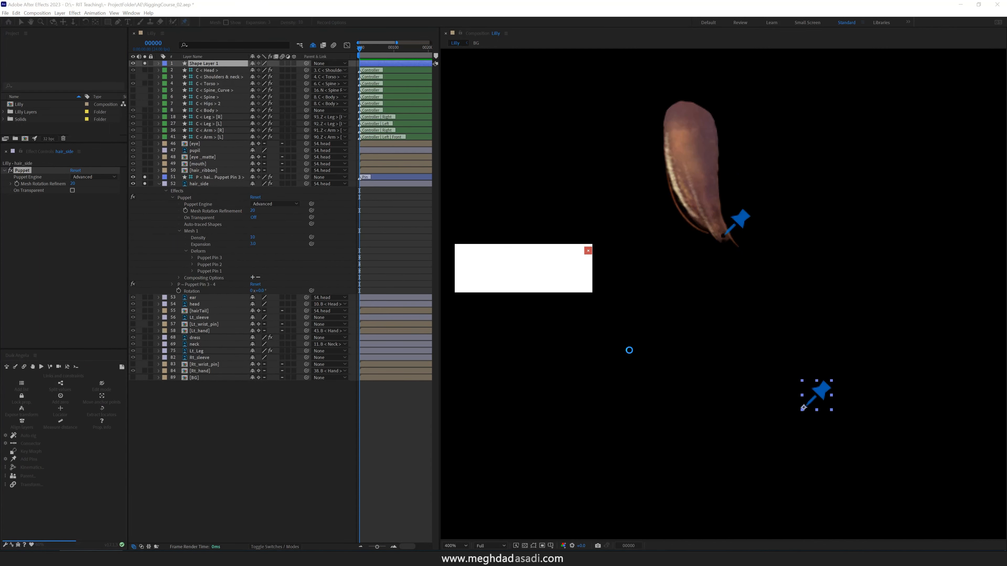
left_click_drag(306, 170, 255, 198)
Test the hair_side pin chain by rotating each pin controller in turn, and undo each rotation.
left_click(226, 177)
key("r")
key("ctrl+z")
left_click(229, 191)
key("r")
key("ctrl+z")
left_click(237, 170)
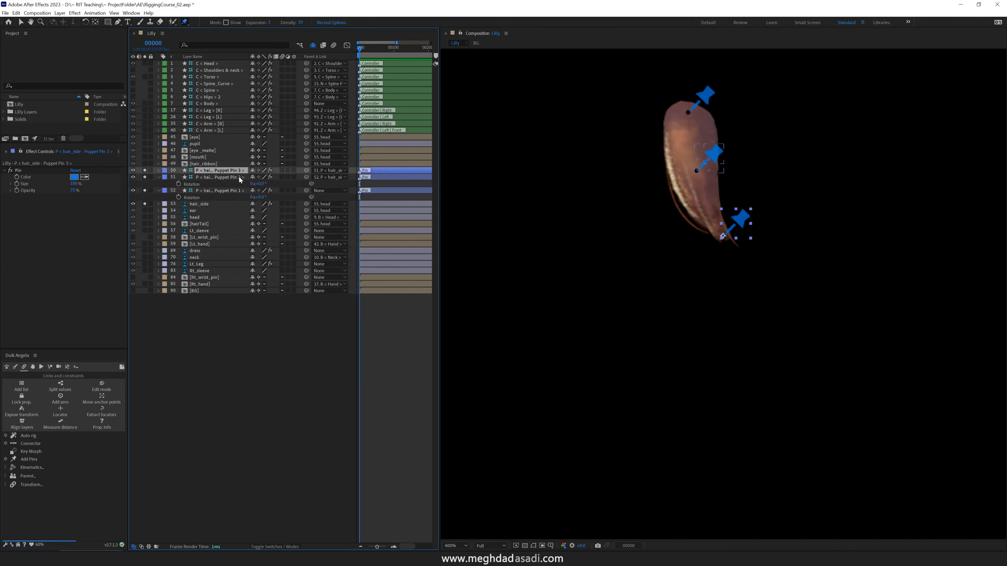
key("r")
mouse_move(261, 178)
left_mouse_down()
mouse_move(273, 180)
mouse_move(260, 180)
left_mouse_up()
key("ctrl+z")
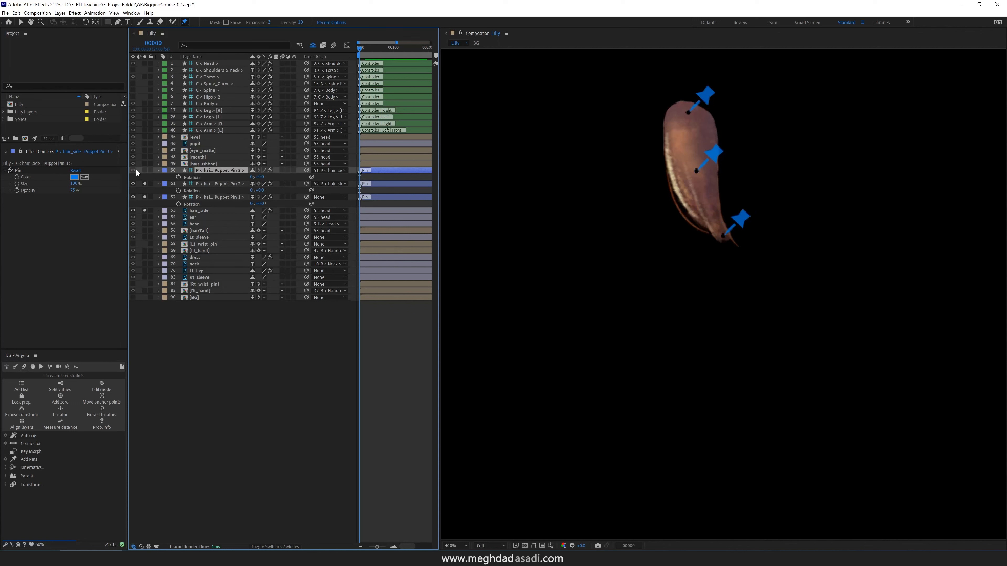
Hide the hair_side Puppet Pin 3 controller layer and parent the Puppet Pin 1 controller to the head layer.
left_click(132, 171)
key("Delete")
left_click(235, 183)
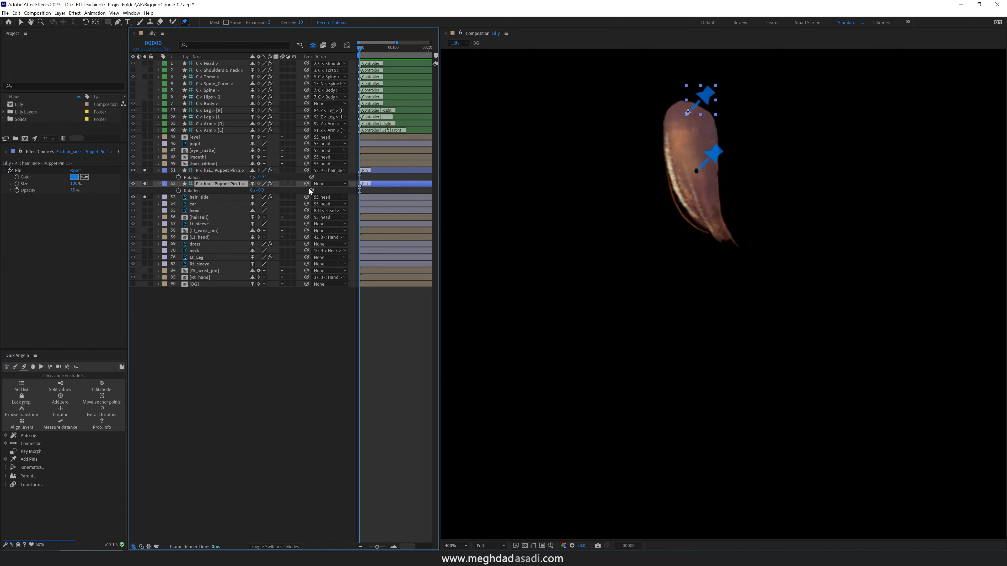
left_click_drag(306, 185, 214, 214)
left_click(206, 214)
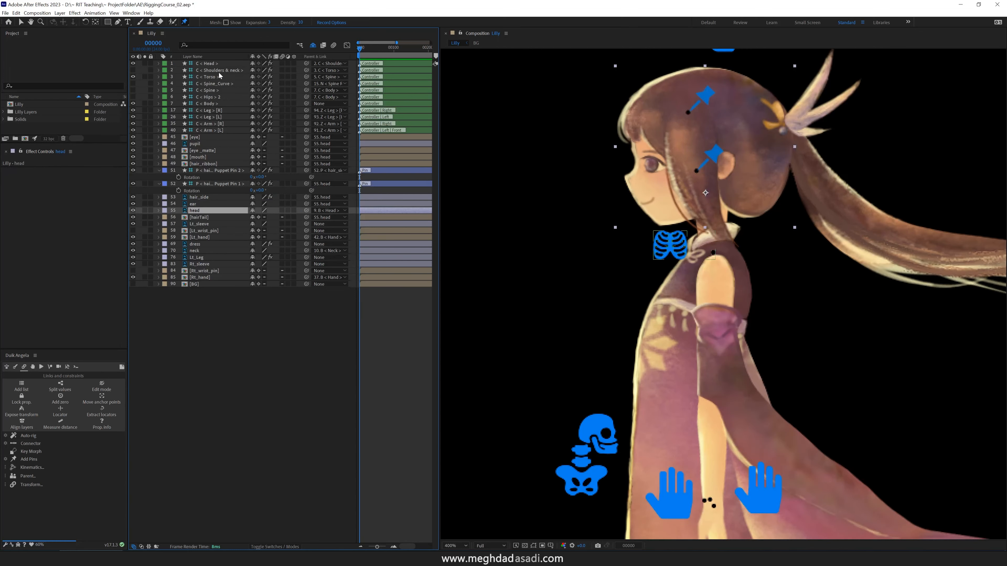
Test the hair attachment by rotating the C < Head > controller, undo the rotation and collapse the layer properties.
left_click(217, 64)
key("r")
left_click_drag(258, 71, 277, 72)
key("ctrl+z")
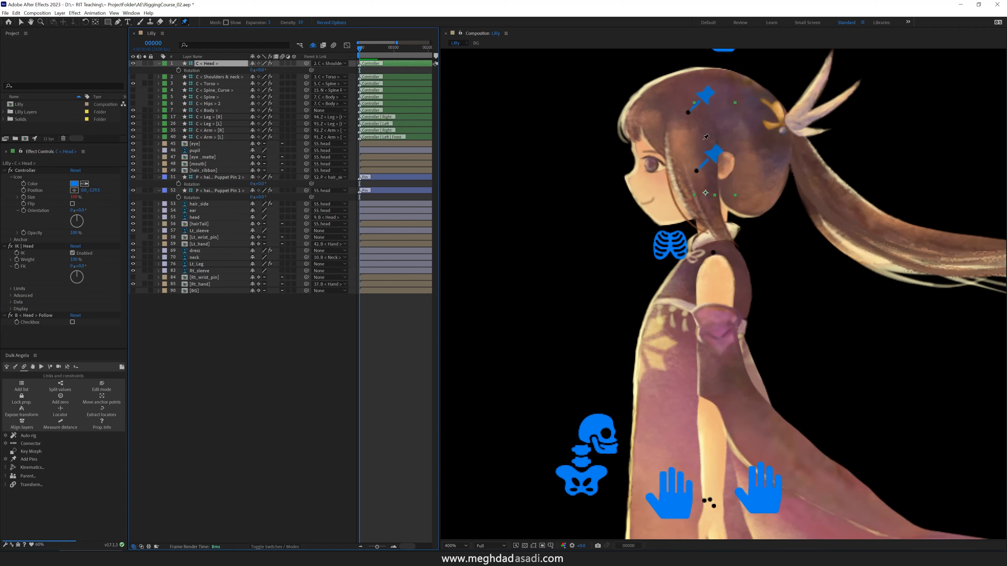
key("u")
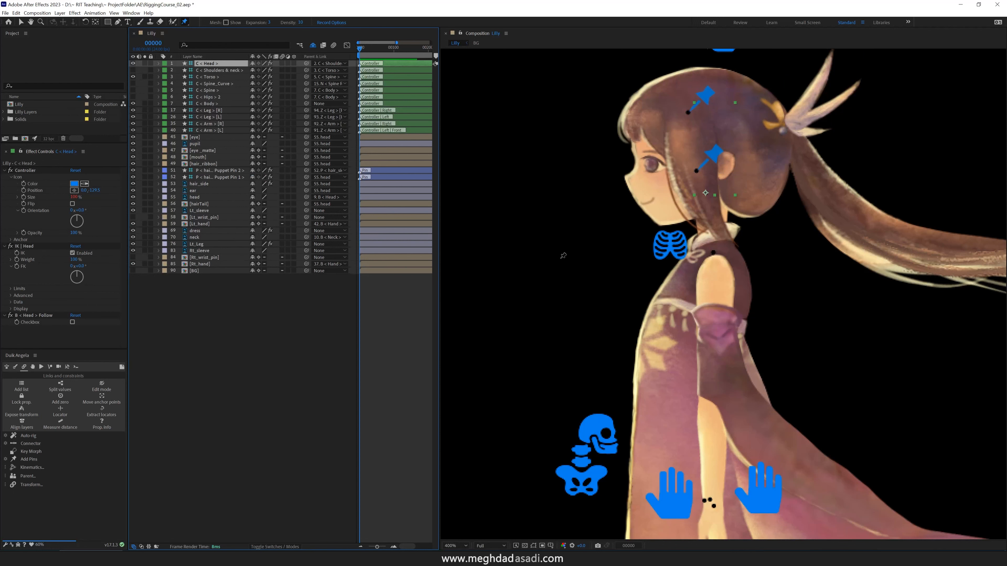
Open the hair_ribbon precomposition and check its frame size in the composition settings without changing anything.
left_click_drag(706, 229, 585, 345)
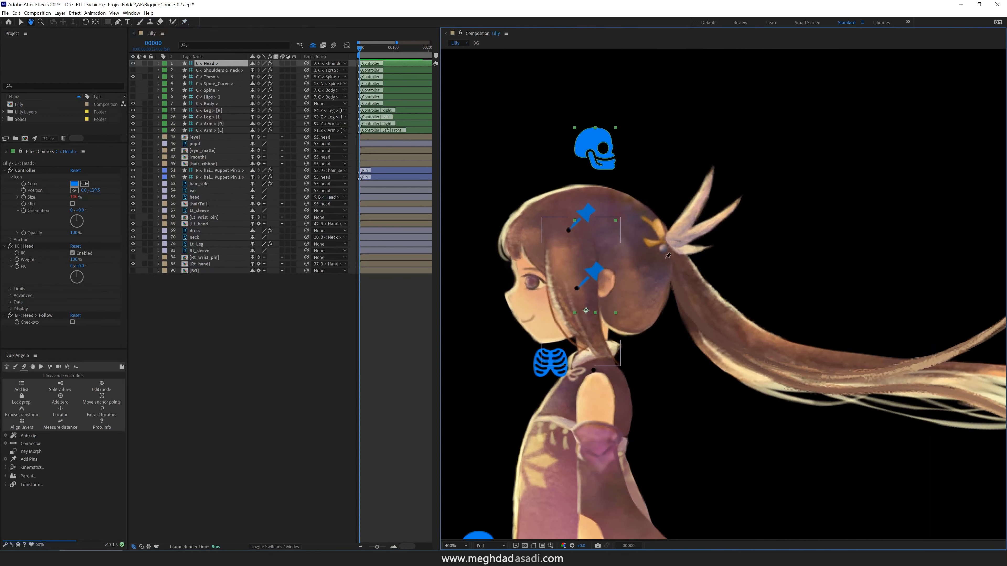
left_click(206, 164)
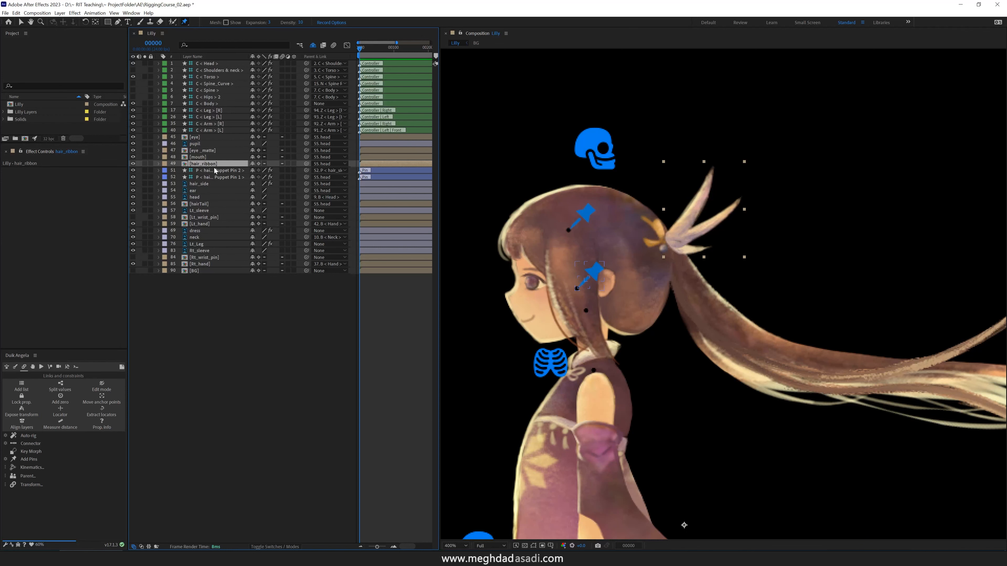
double_click(204, 163)
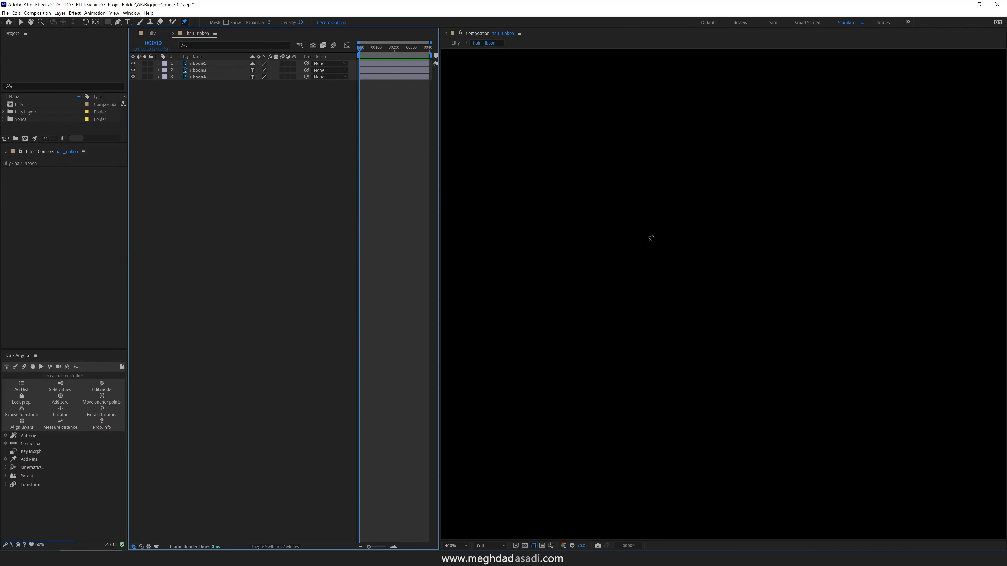
key("ctrl+k")
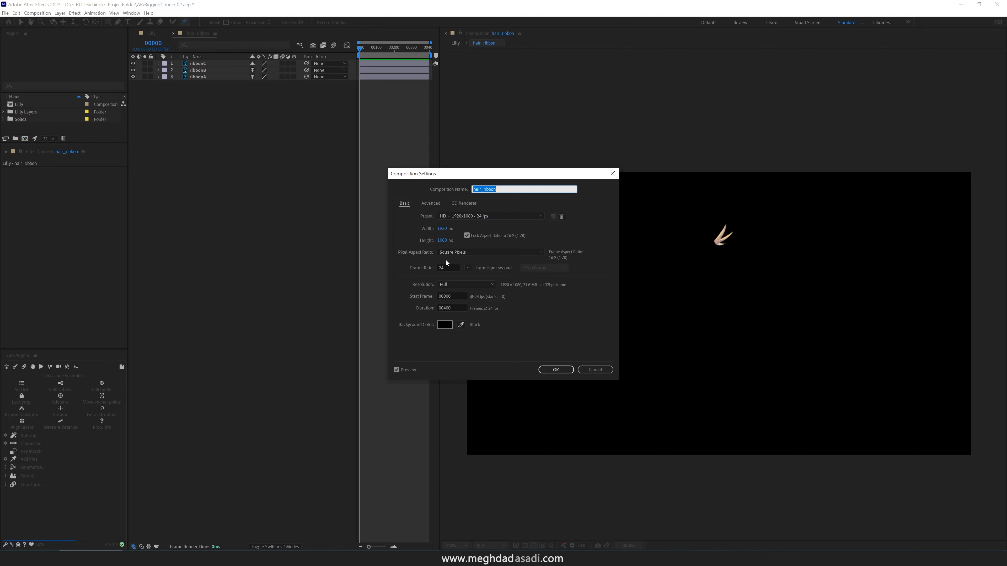
left_click(593, 370)
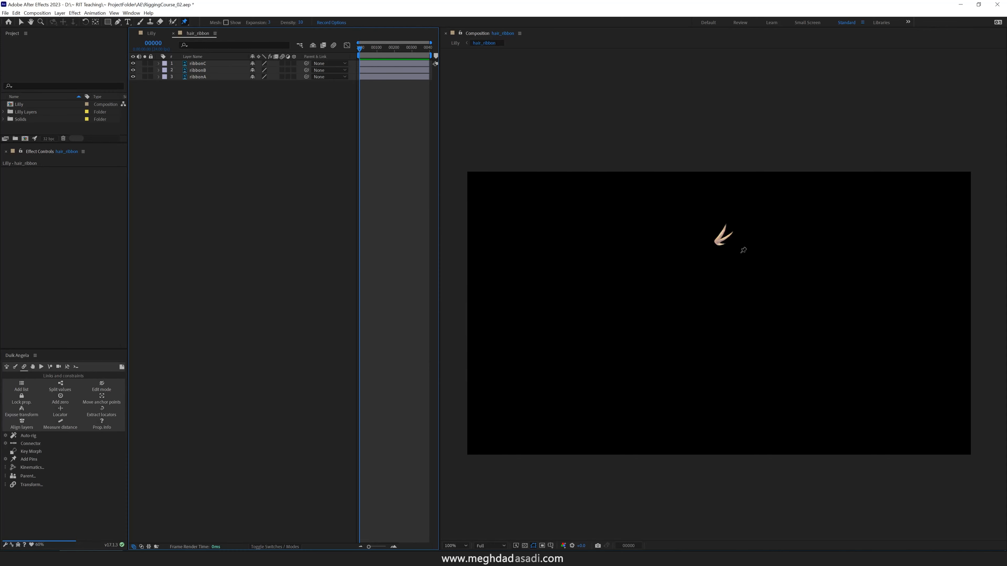
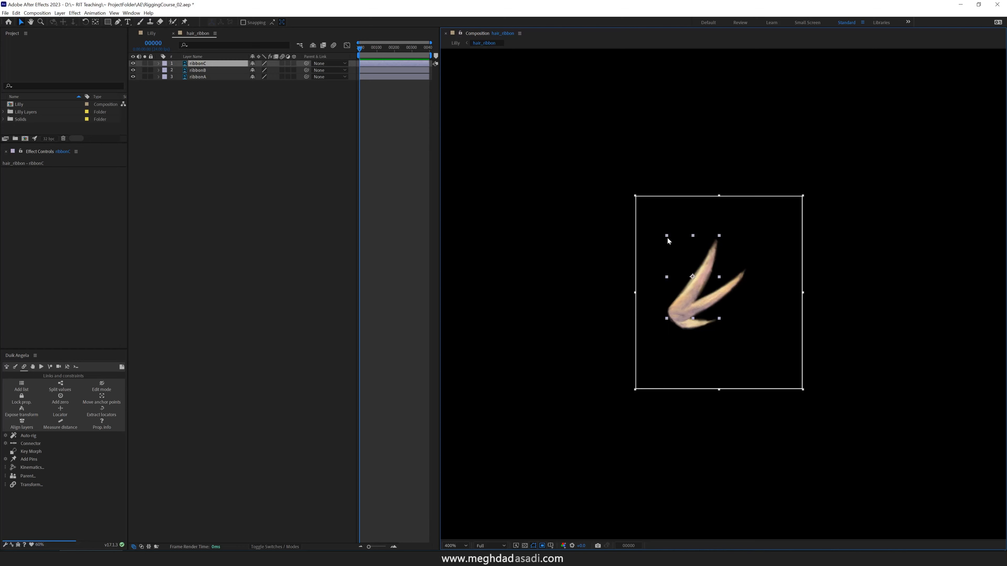
Tighten the region of interest around the ribbon on all four sides and crop the hair_ribbon composition to it.
left_click_drag(718, 196, 719, 223)
left_click_drag(719, 389, 720, 366)
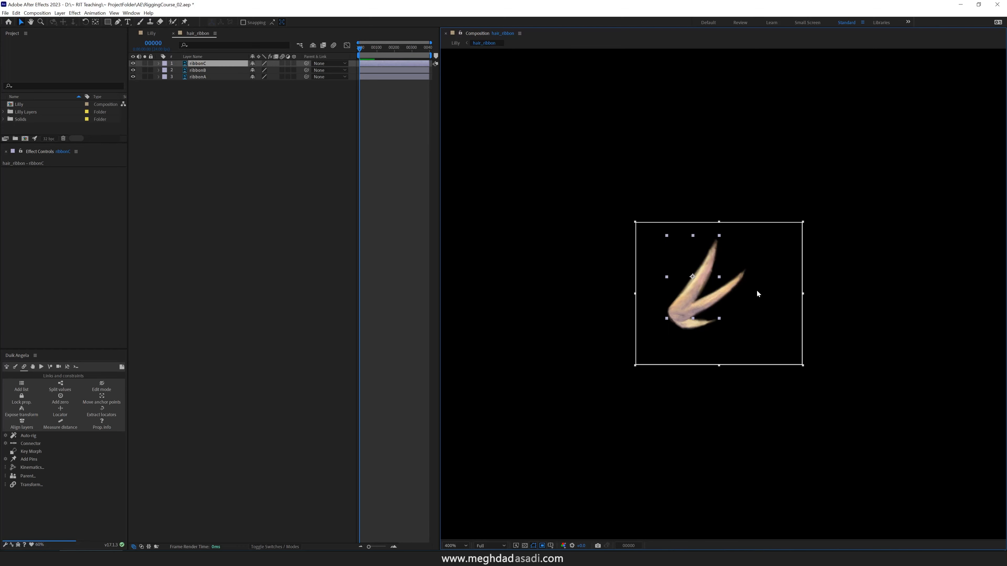
left_click_drag(802, 294, 777, 294)
left_click_drag(624, 294, 647, 293)
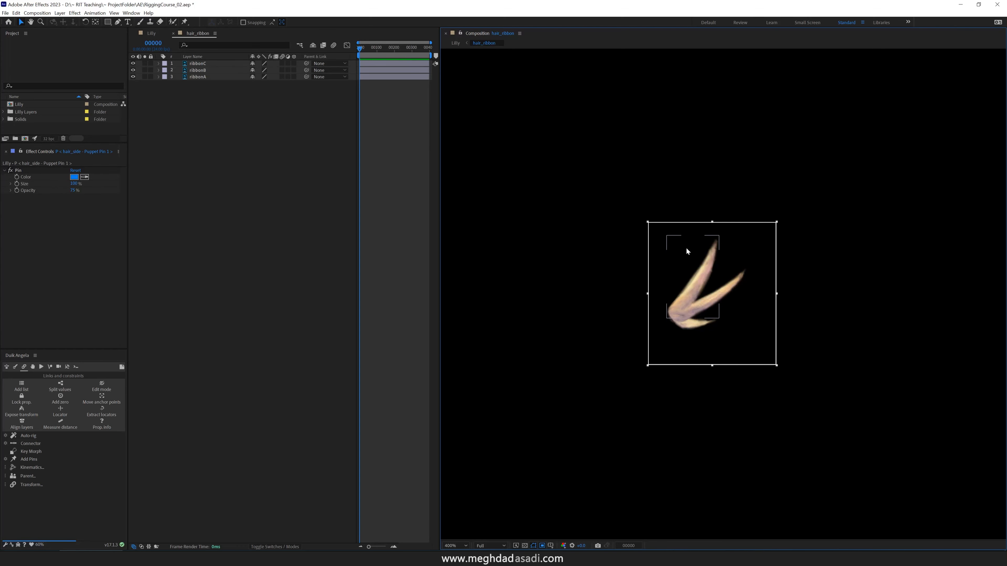
left_click(37, 13)
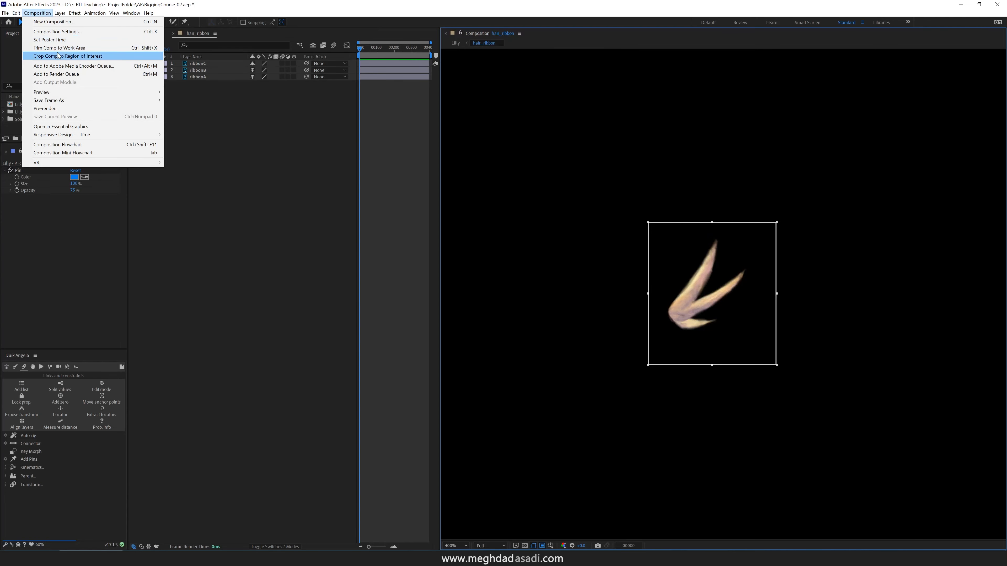
left_click(95, 56)
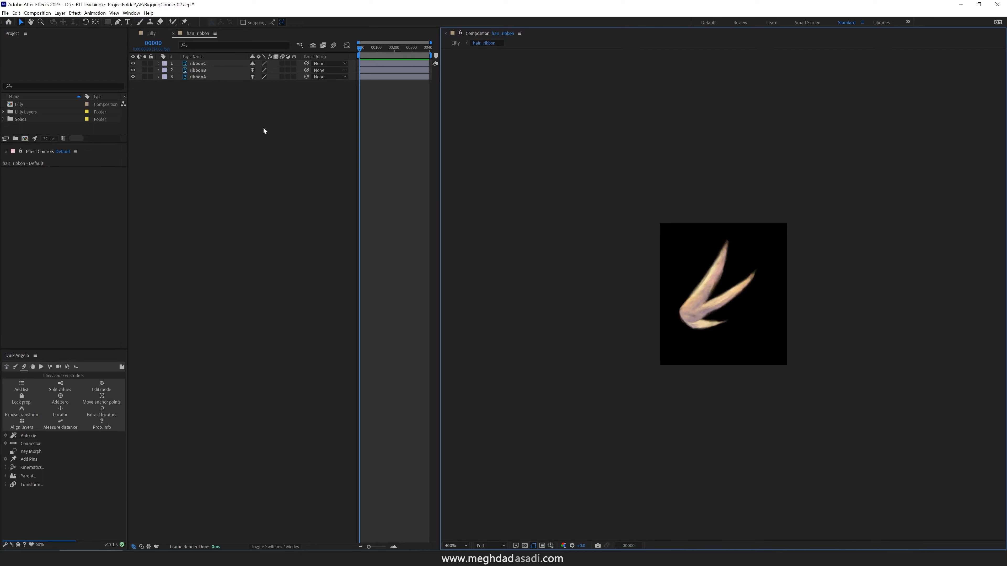
In the Lilly composition, move the hair_ribbon layer back to the hair tie at the base of the ponytail.
left_click(151, 33)
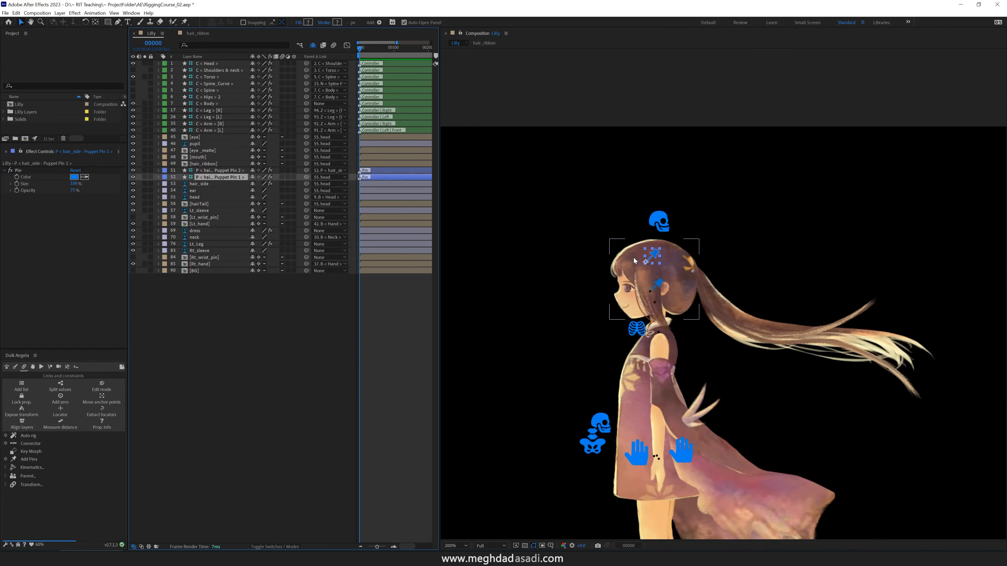
left_click(718, 297)
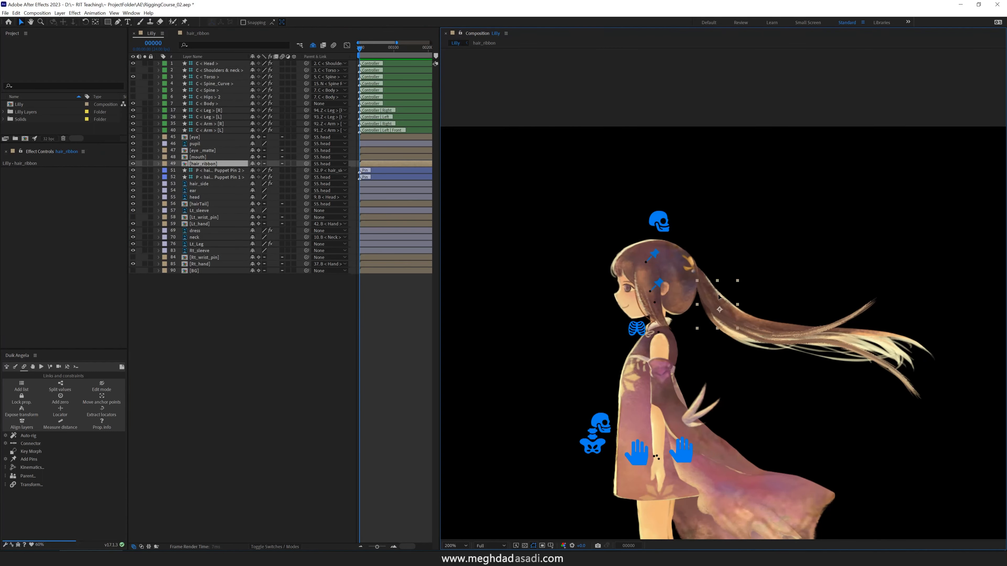
scroll(719, 301, "up", 2)
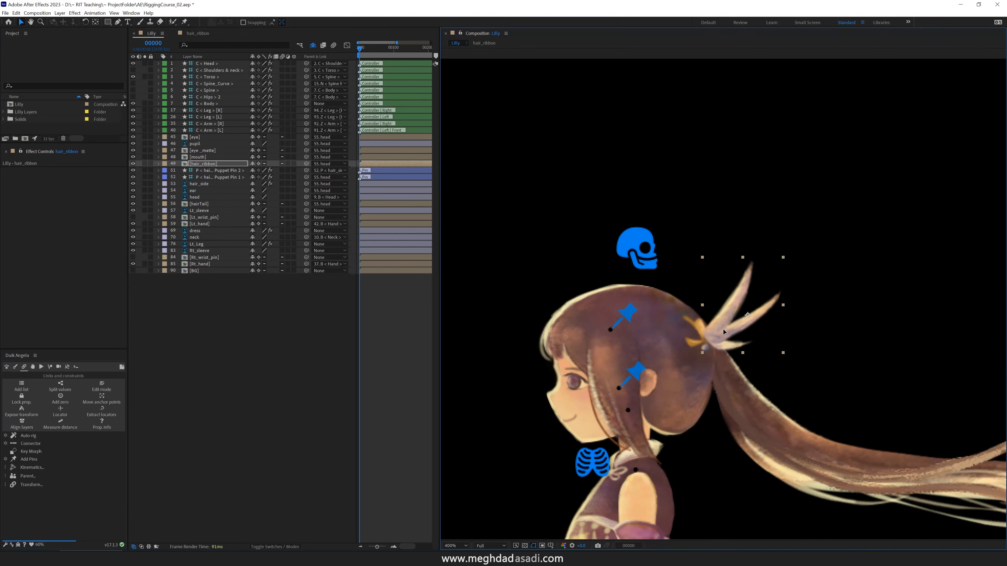
left_click_drag(723, 331, 724, 338)
Open the hair_ribbon precomposition and place puppet pins on the ribbonC layer at its base, middle and tip.
double_click(216, 164)
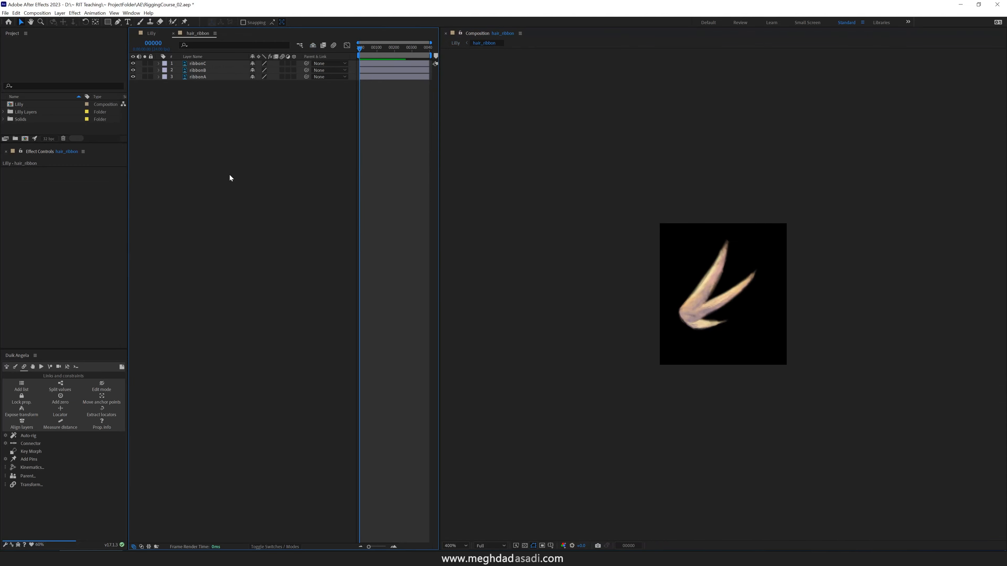
left_click(704, 297)
key("ctrl+p")
left_click(690, 309)
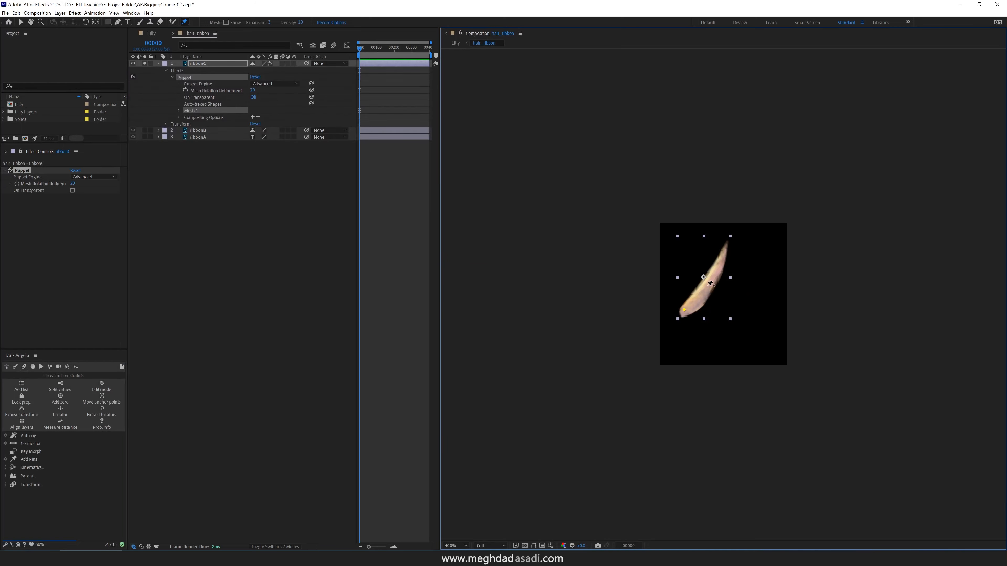
left_click(725, 253)
Isolate the ribbonB layer, place three puppet pins along it from base to tip, and solo ribbonA.
left_click(145, 63)
left_click(145, 130)
left_click(178, 132)
key("ctrl+v")
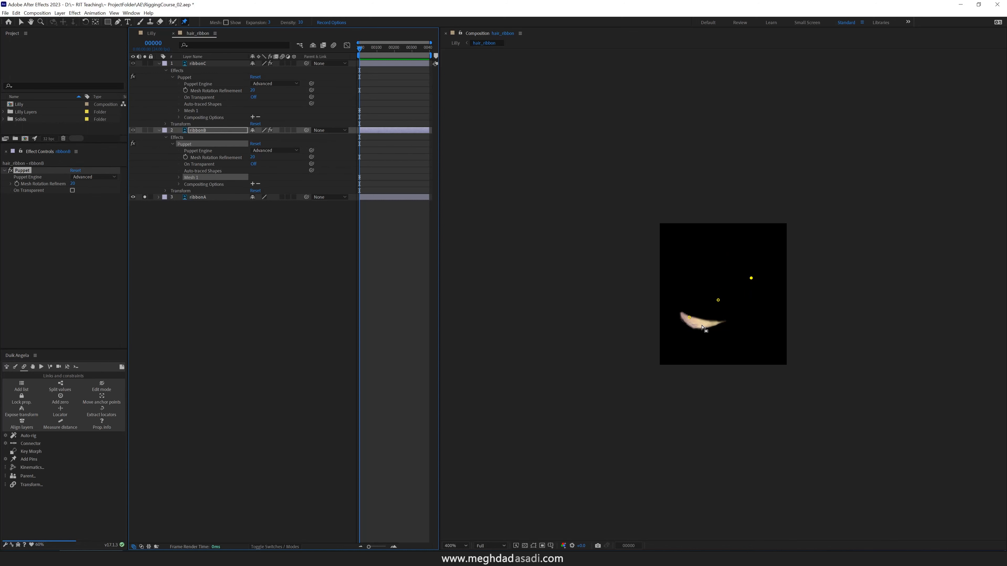
Select all three puppet pins on both ribbonB and ribbonC and add Duik pin controllers for them.
left_click(179, 177)
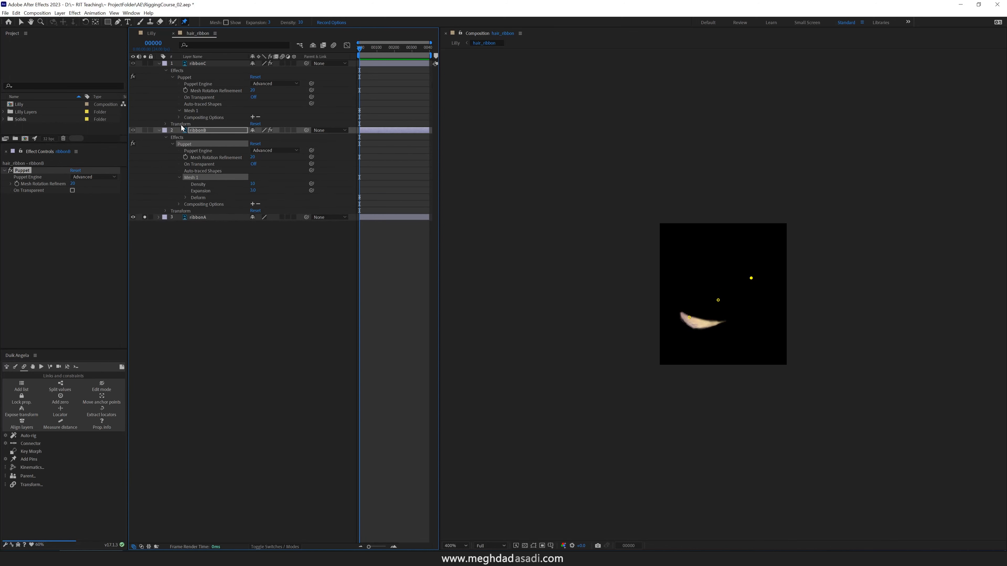
left_click(178, 111)
left_click(186, 131)
left_click(186, 238)
left_click(200, 258)
left_click(214, 251, "ctrl")
left_click(218, 245, "ctrl")
left_click(218, 151, "ctrl")
left_click(219, 144, "ctrl")
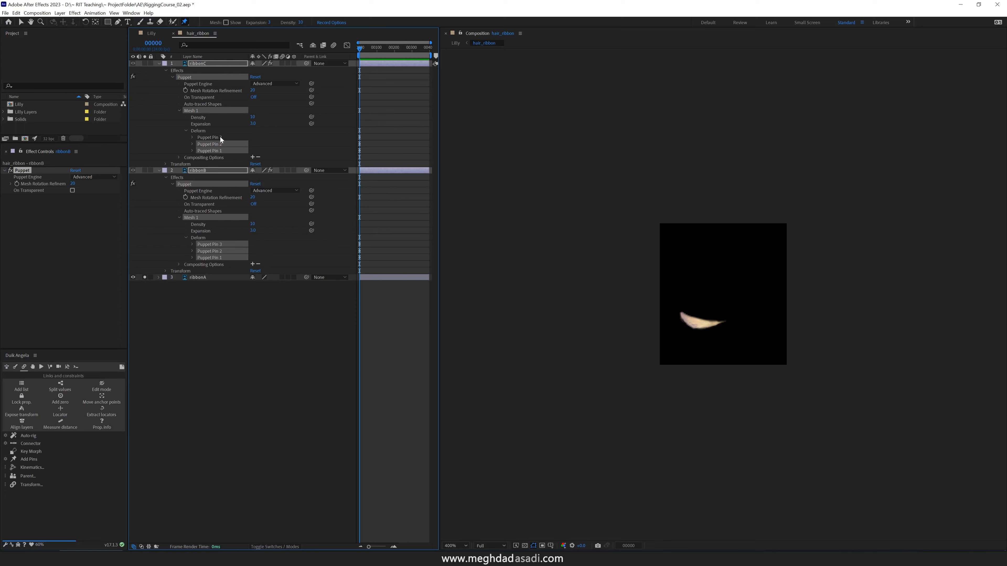
left_click(221, 137, "ctrl")
left_click(28, 459)
left_click(517, 322)
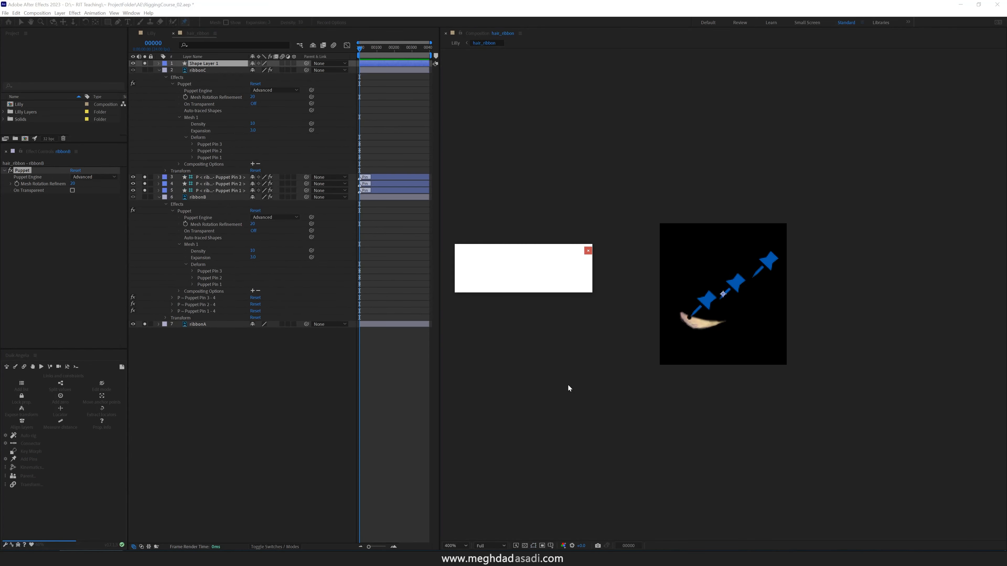
Collapse the ribbon layers' properties and turn off solo for every layer in hair_ribbon.
left_click(159, 84)
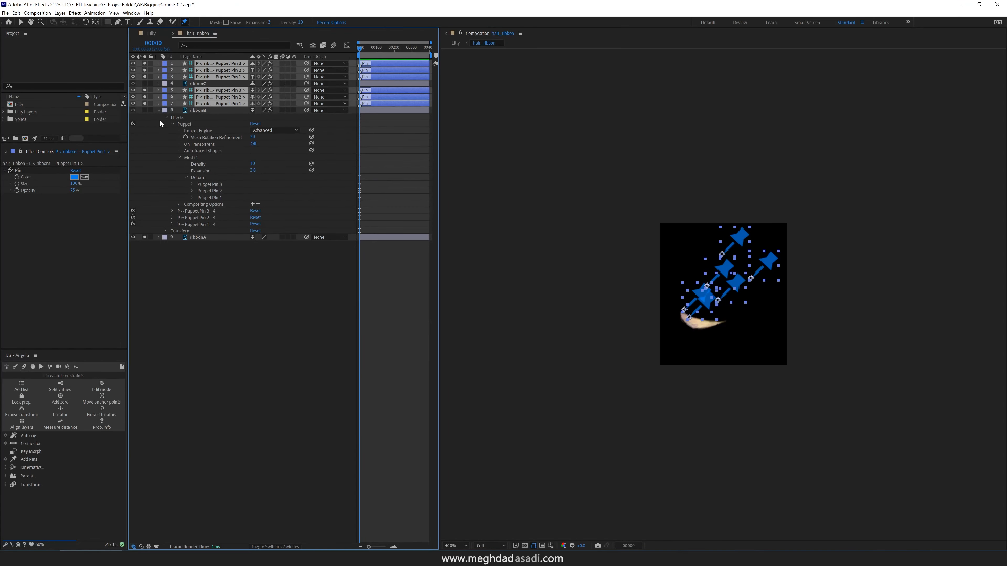
left_click(158, 110)
left_click(169, 127)
left_click_drag(144, 63, 145, 117)
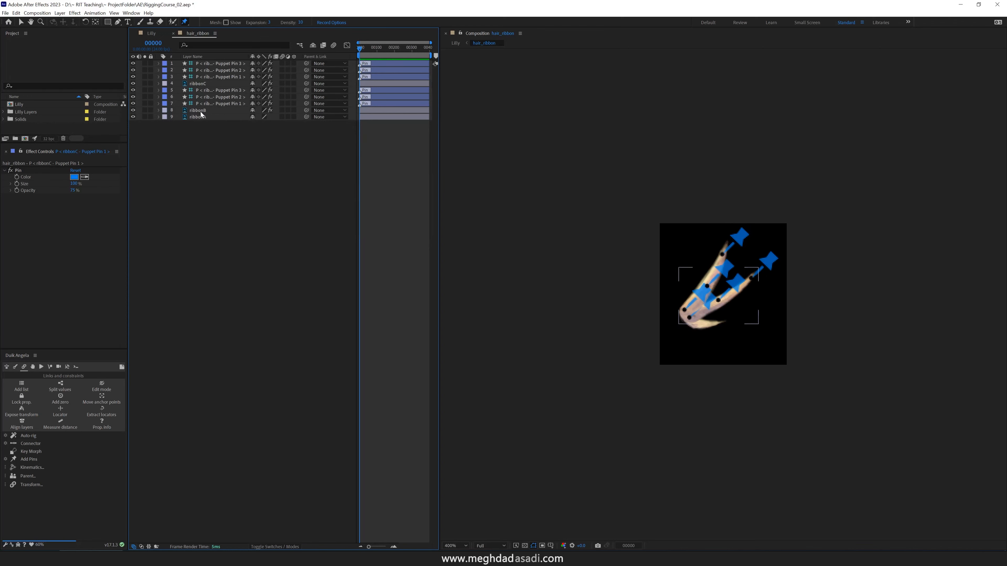
Lock the ribbonB and ribbonC layers, mark ribbonC as shy and hide shy layers in the timeline.
left_click(200, 111)
left_click(200, 83, "ctrl")
left_click(151, 83)
left_click(252, 84)
left_click(313, 45)
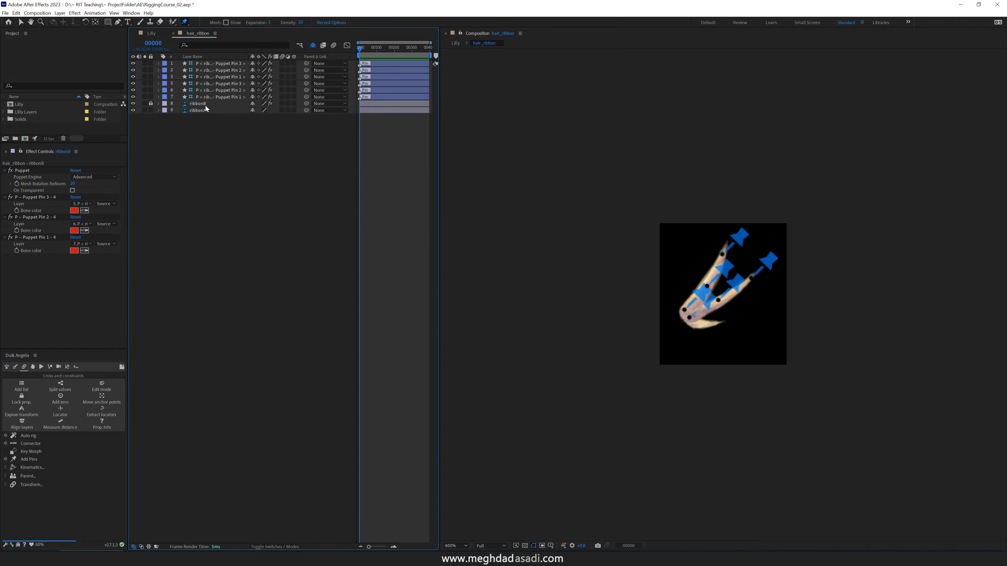
Hide ribbonB as a shy layer and change the label colour of its three pin controllers to brown.
left_click(210, 104)
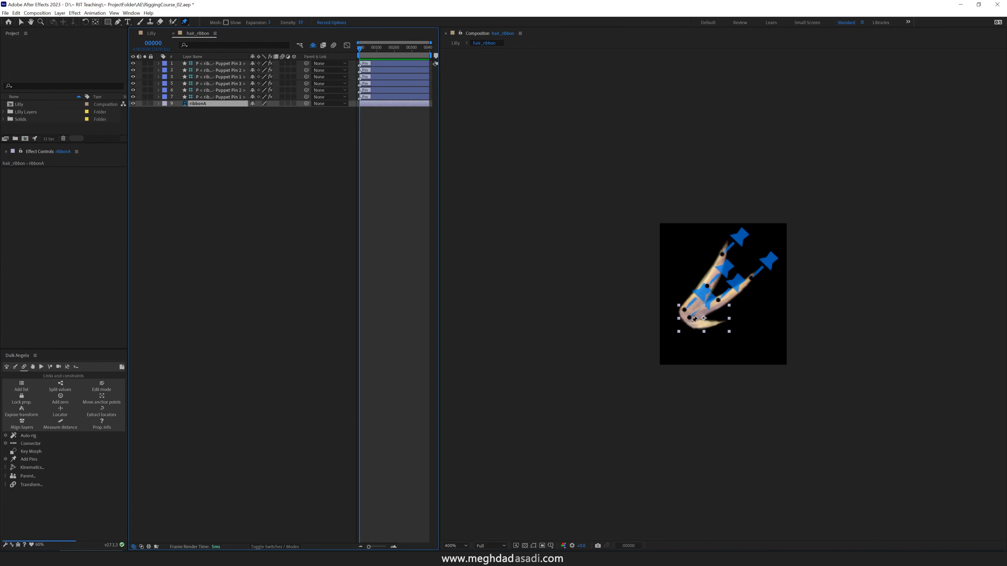
left_click(214, 96)
left_click(203, 85, "shift")
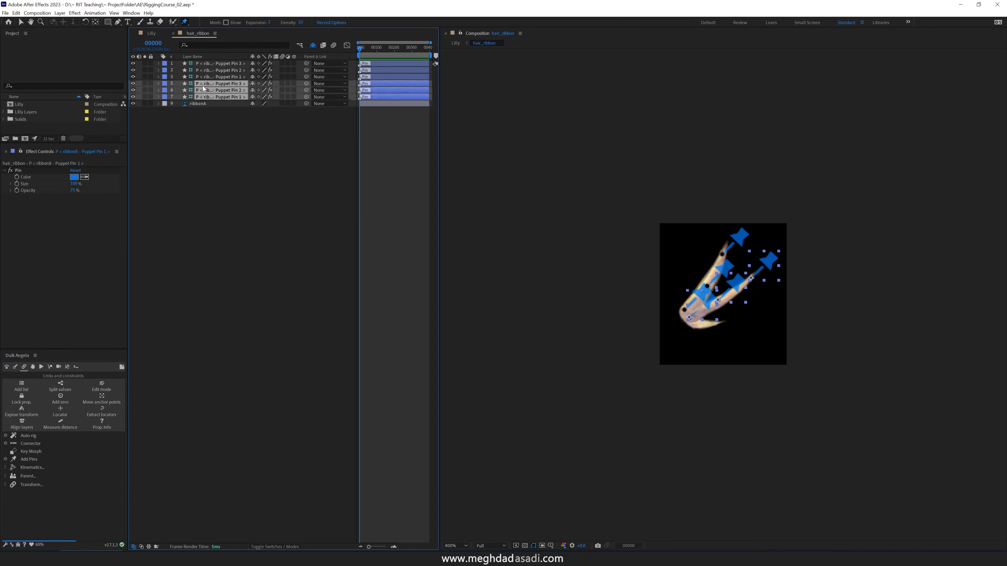
left_click(163, 84)
left_click(179, 215)
Switch to the Lilly composition and open the hairTail precomposition.
left_click(151, 33)
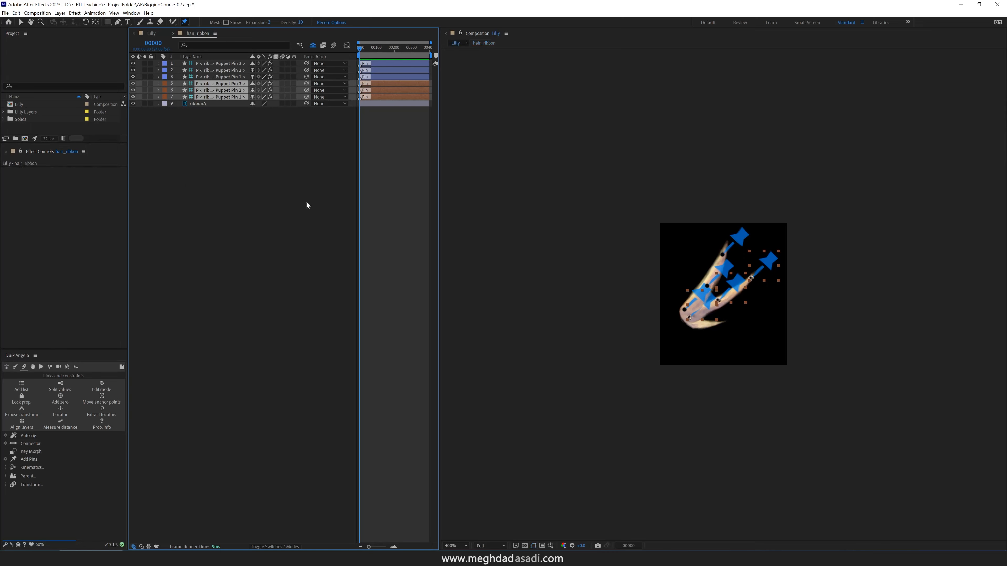
left_click_drag(821, 320, 709, 217)
scroll(706, 340, "down", 1)
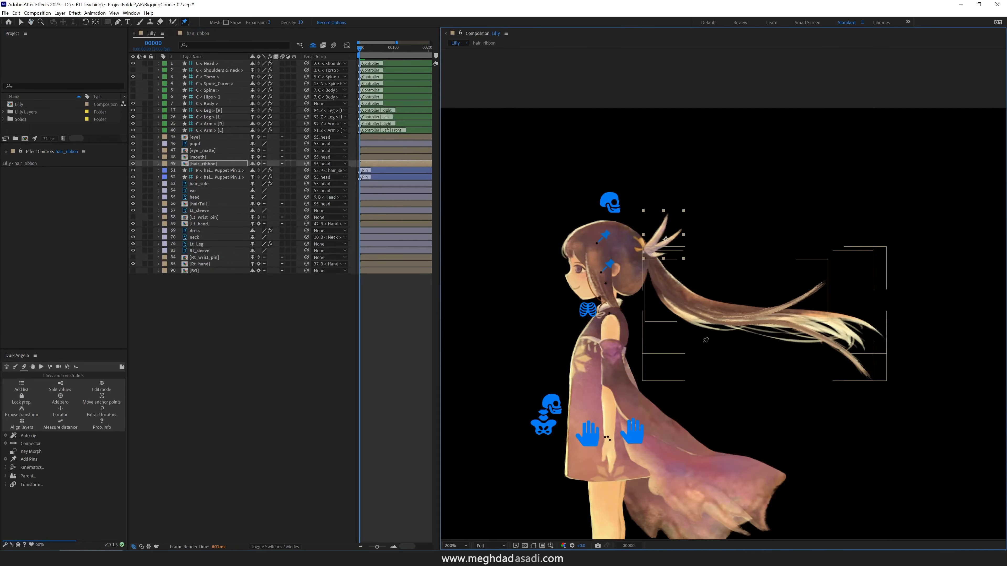
left_click(181, 205)
double_click(193, 206)
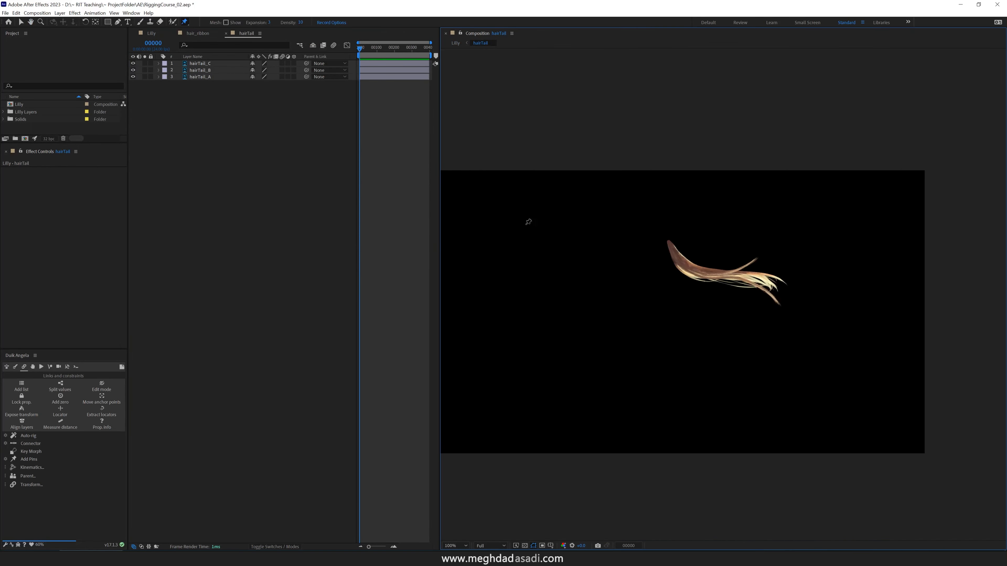
Set a region of interest around the hair tail with some margin and crop the hairTail composition to it.
left_click(542, 546)
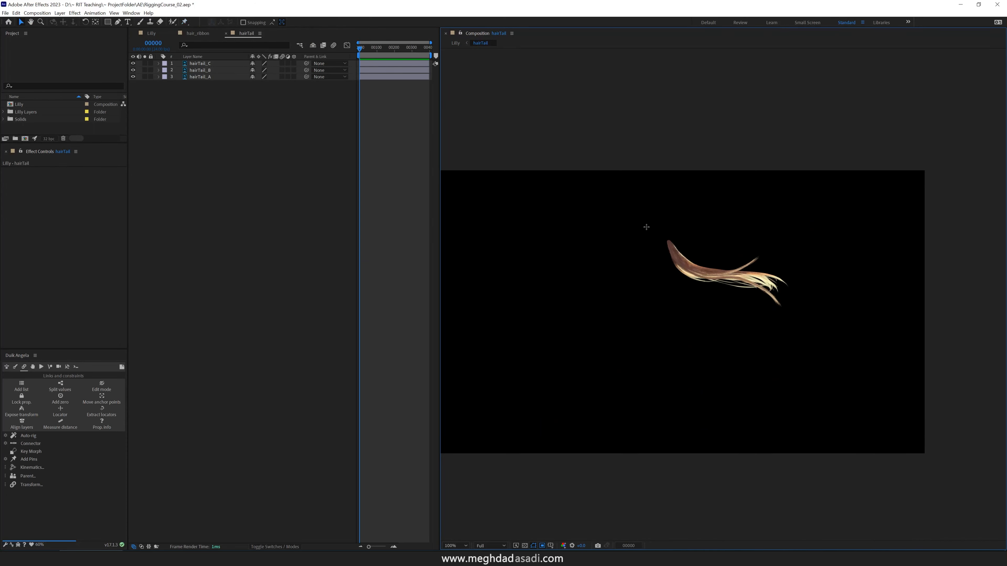
mouse_move(650, 222)
left_mouse_down()
mouse_move(852, 310)
mouse_move(832, 335)
left_mouse_up()
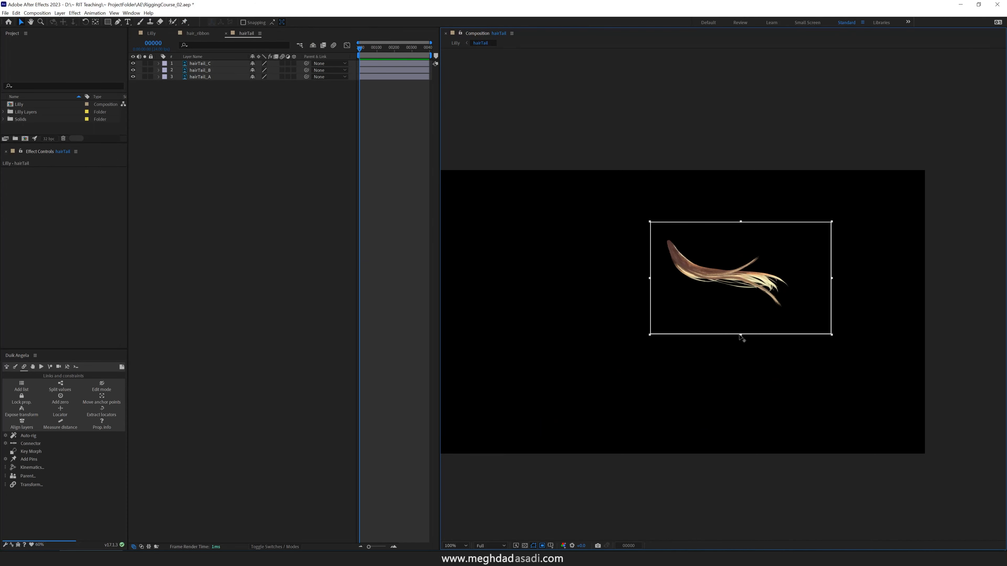
left_click_drag(741, 335, 742, 339)
left_click_drag(741, 222, 741, 210)
left_click_drag(741, 339, 741, 350)
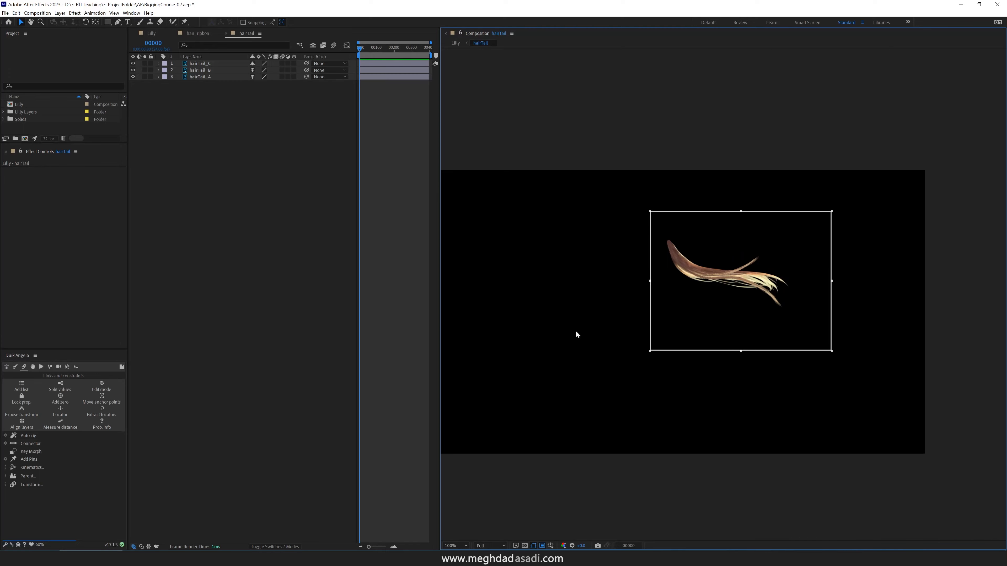
left_click(45, 14)
left_click(68, 56)
In the Lilly composition, move the cropped hairTail layer back into place behind the head.
left_click(150, 33)
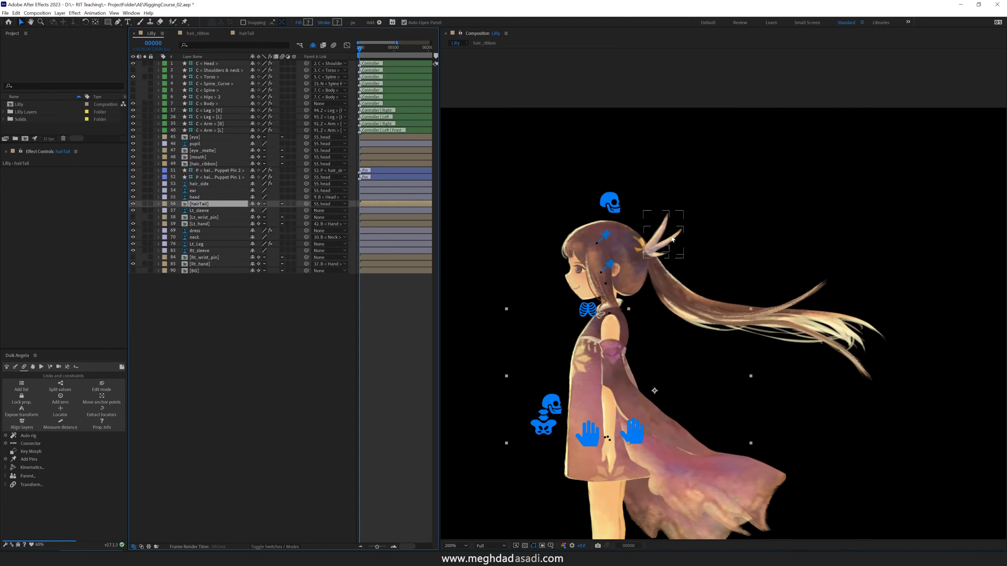
left_click_drag(535, 357, 670, 294)
left_click(663, 248)
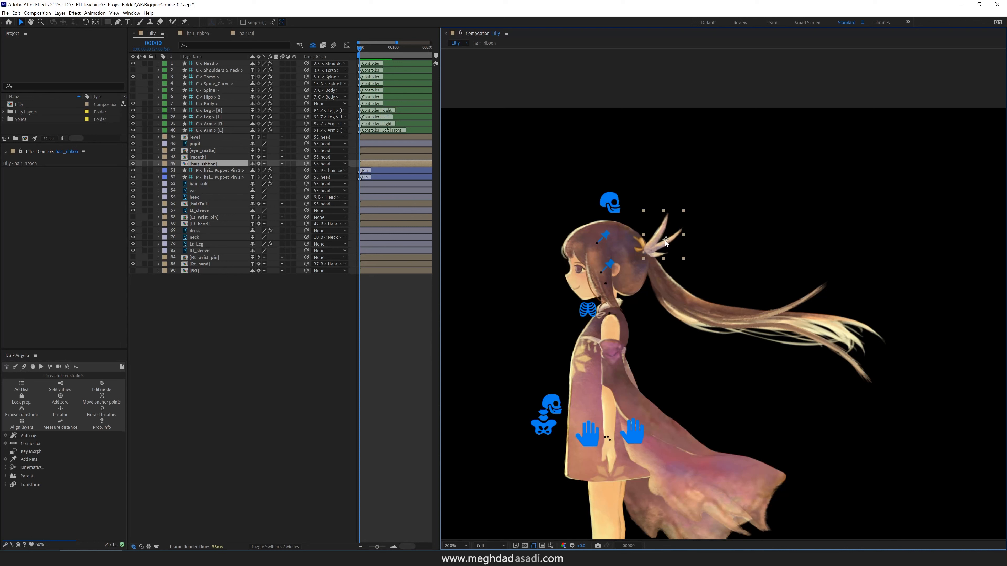
left_click(747, 311)
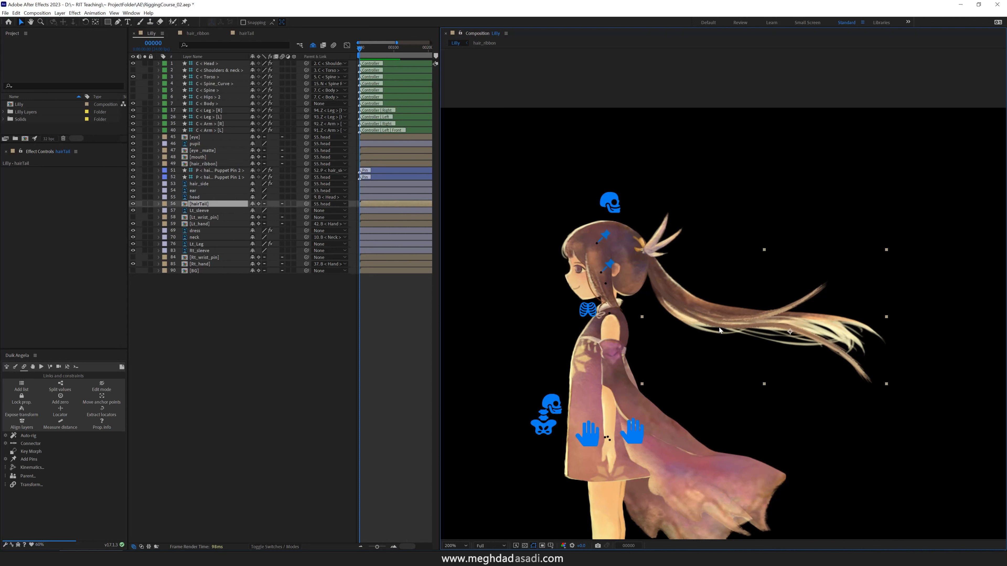
Open the hairTail precomposition and solo the hairTail_C layer.
double_click(735, 324)
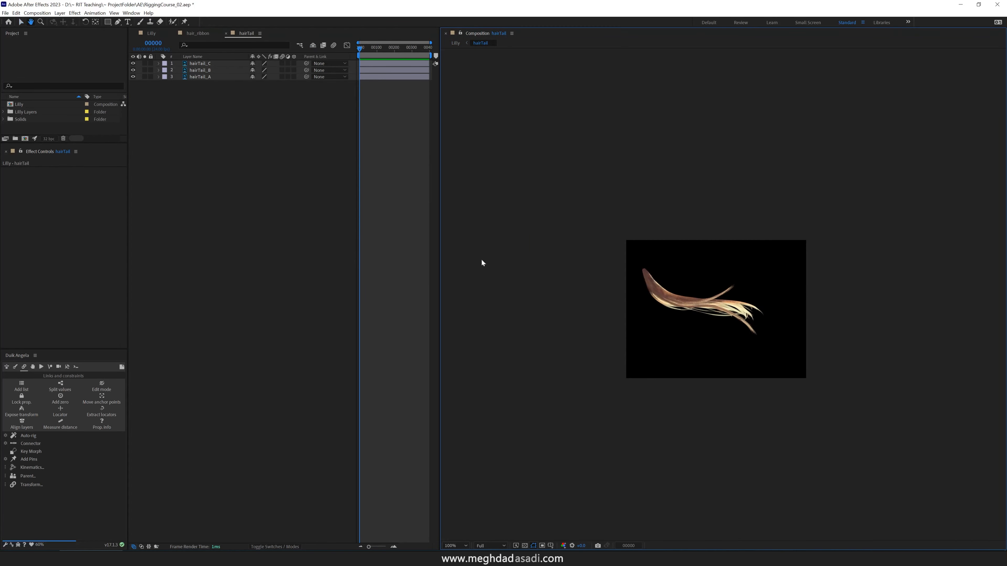
left_click(199, 63)
left_click(144, 64)
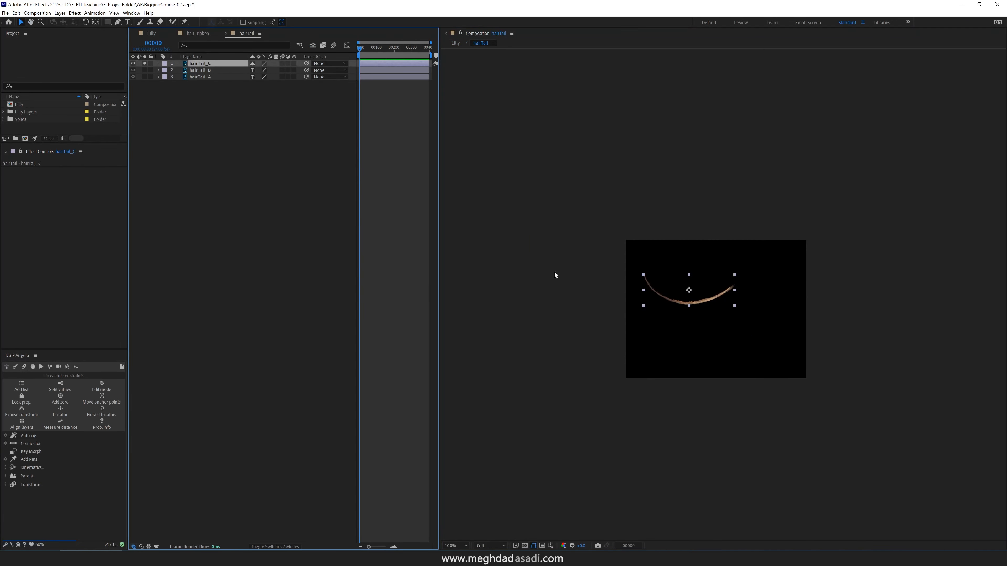
key("period")
left_click_drag(586, 276, 622, 323)
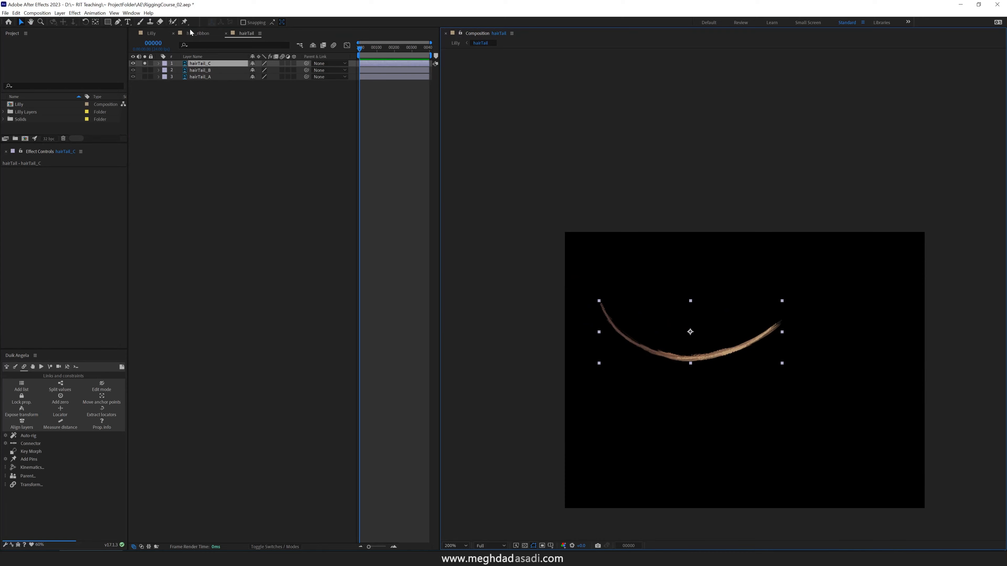
Place six puppet pins along the hairTail_C strand from root to tip.
left_click(184, 21)
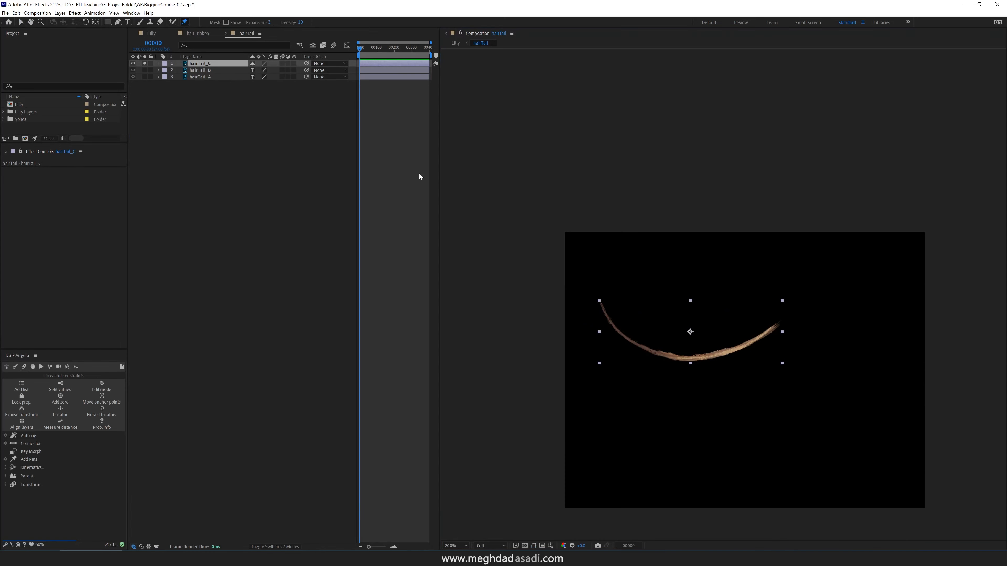
left_click(602, 305)
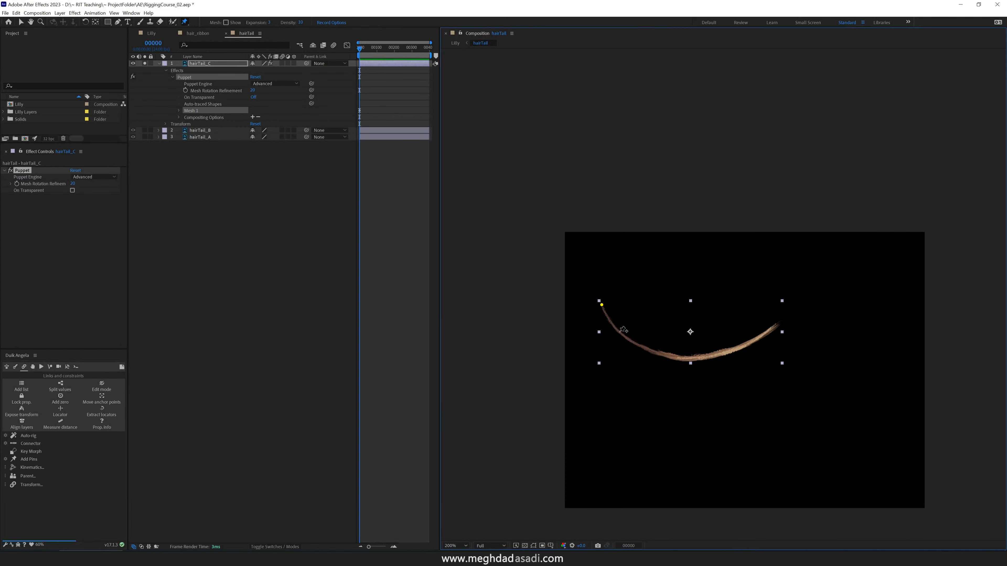
left_click(620, 332)
left_click(661, 353)
left_click(712, 354)
left_click(745, 345)
left_click(773, 328)
Isolate the hairTail_B layer and place six puppet pins along the strand from root to tip.
left_click(145, 130)
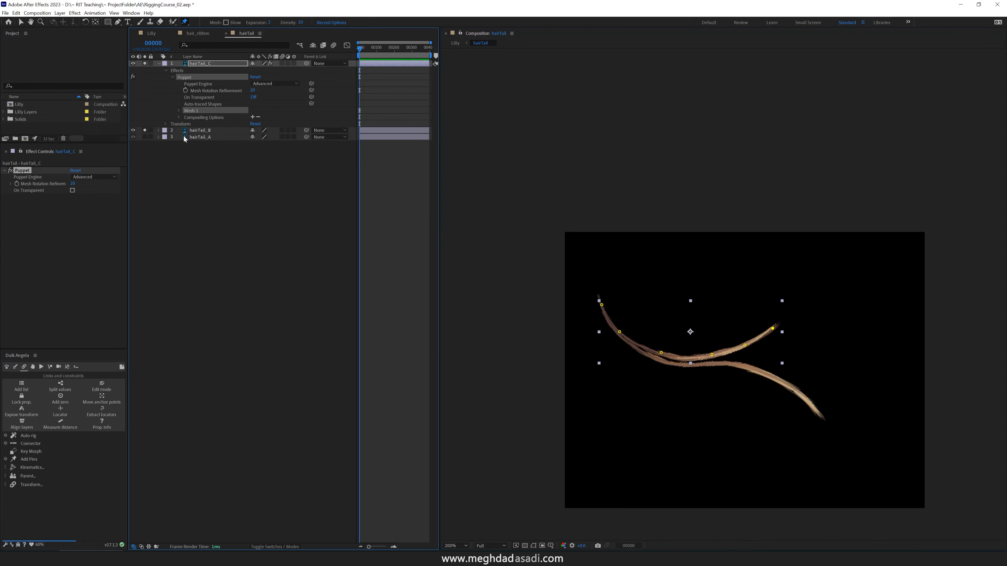
left_click(194, 131)
left_click(145, 64)
left_click(598, 295)
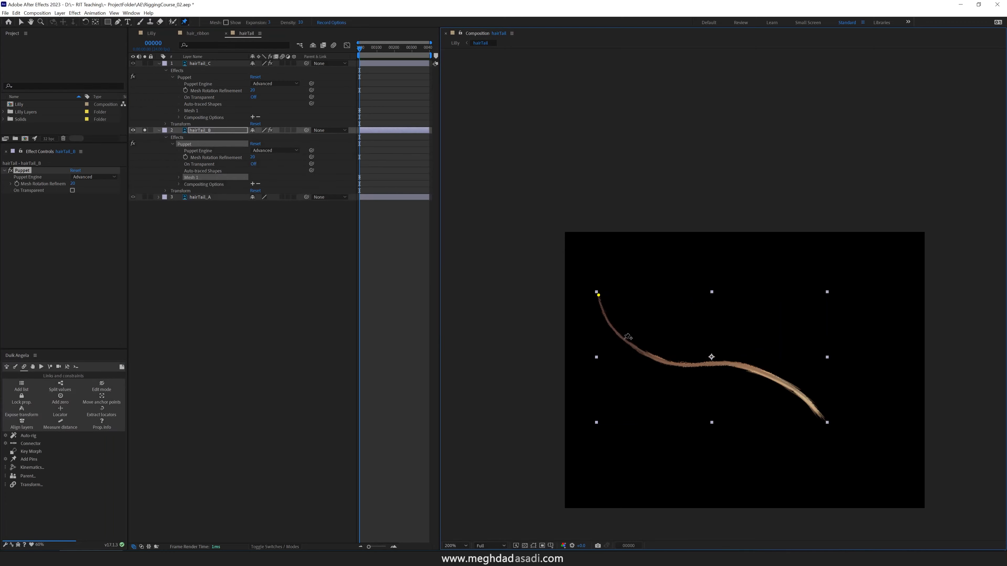
left_click(625, 340)
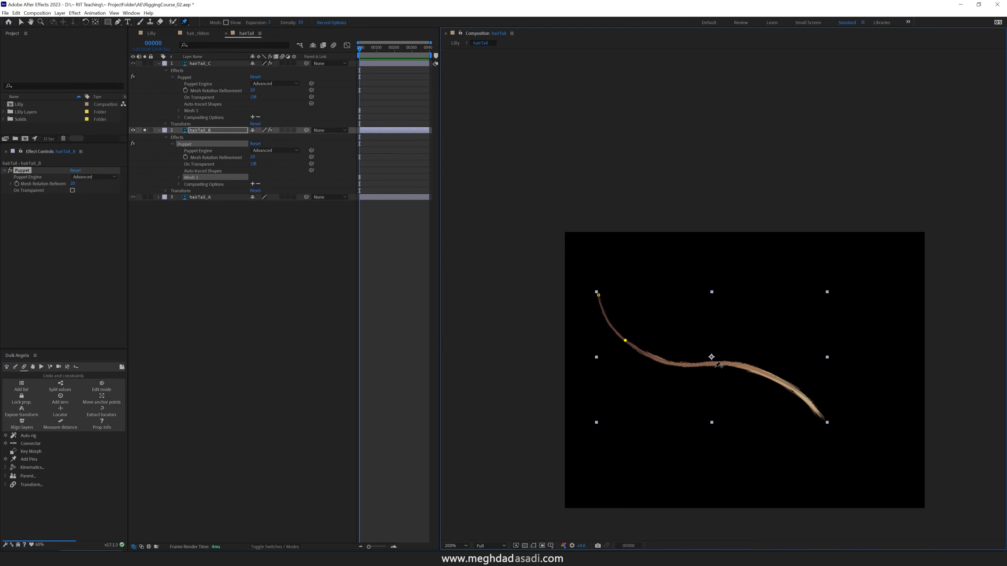
left_click(678, 364)
left_click(728, 363)
Isolate the hairTail_A layer and place five puppet pins along the main hair tail from root to tip.
left_click(194, 197)
left_click(145, 131)
left_click(145, 197)
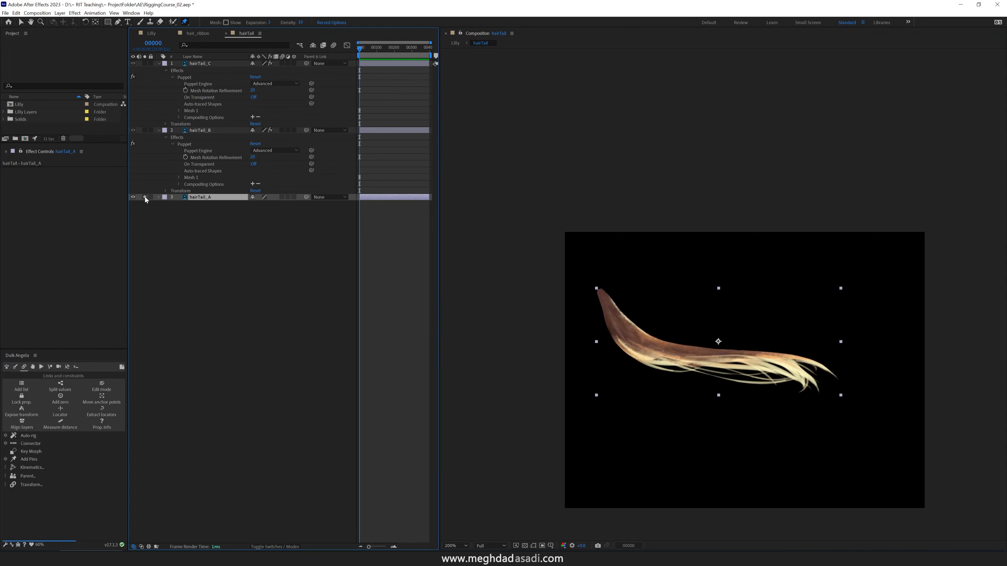
left_click(601, 292)
left_click(647, 345)
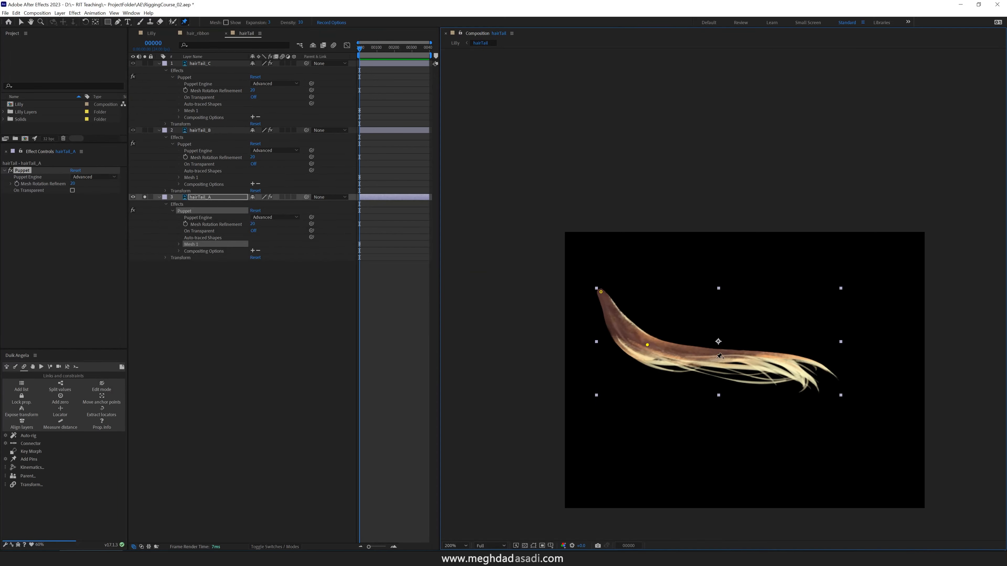
left_click(781, 360)
left_click(834, 375)
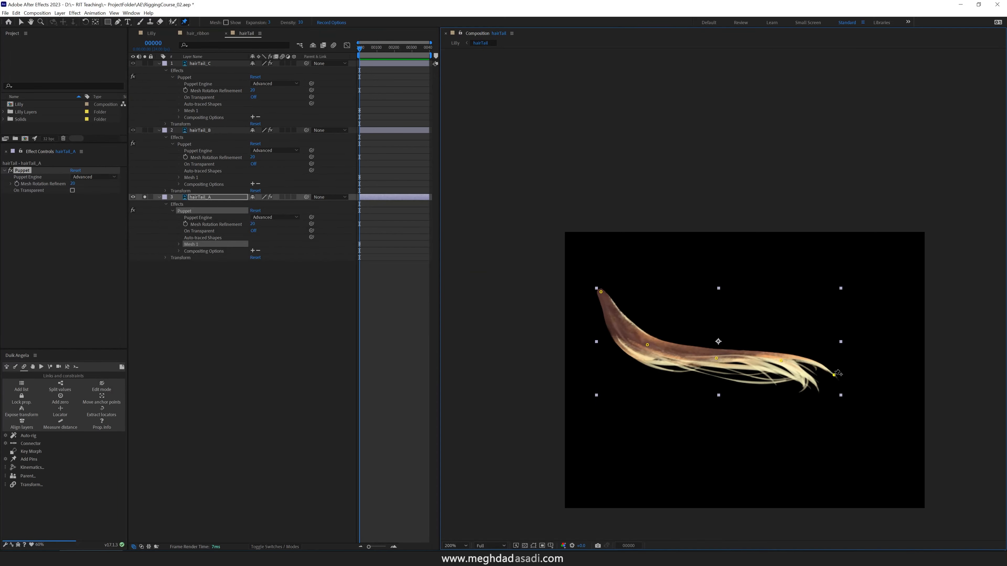
Turn off solo for hairTail_A and expand the puppet pin lists of all three hairTail layers.
left_click(178, 244)
left_click(145, 197)
left_click(179, 177)
left_click(186, 197)
left_click(179, 110)
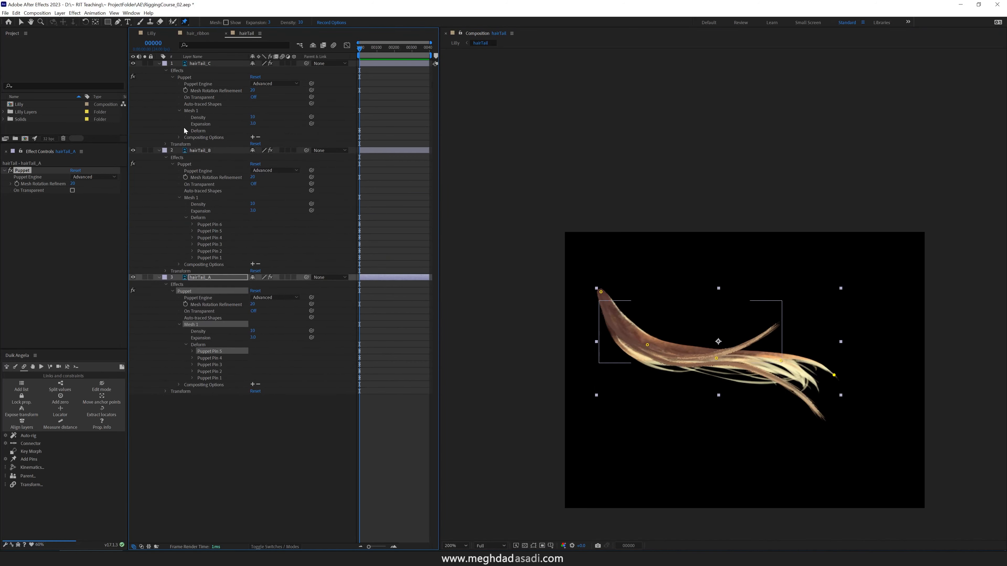
left_click(186, 131)
Select all puppet pins on hairTail_C, hairTail_B and hairTail_A and add Duik pin controllers for them.
left_click(215, 171)
left_click(215, 137, "shift")
left_click(218, 297, "shift")
left_click(216, 292, "shift")
left_click(218, 284, "shift")
left_click(218, 278, "shift")
left_click(220, 271, "shift")
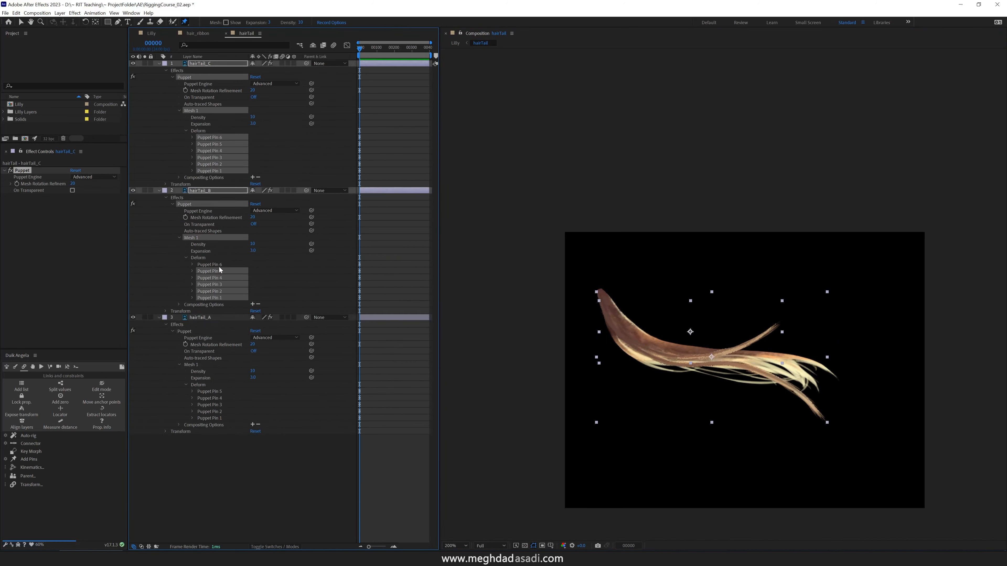
left_click(221, 264, "shift")
left_click(225, 418, "shift")
left_click(225, 412, "shift")
left_click(228, 394, "shift")
left_click(29, 459)
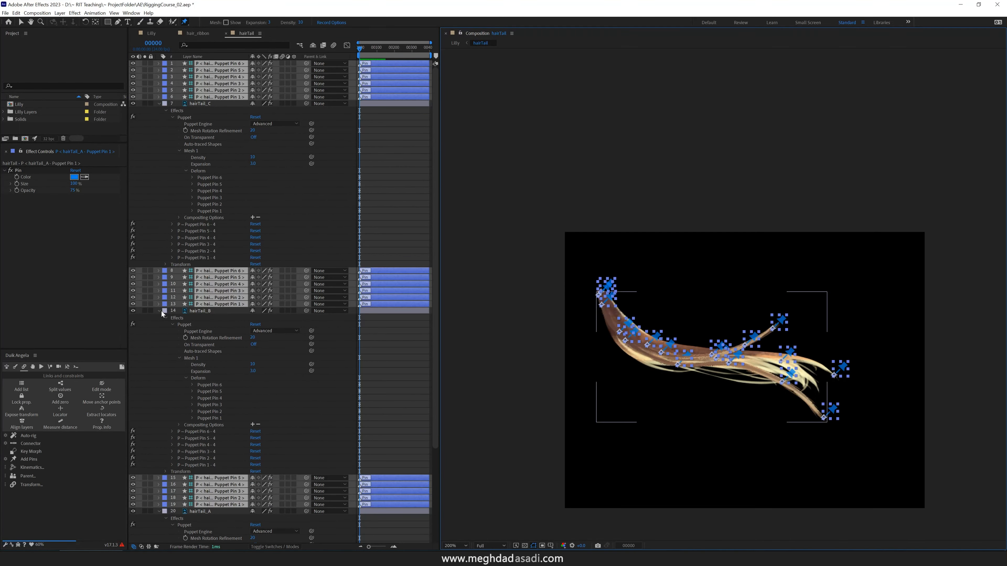
Collapse and lock the three hairTail artwork layers, then hide them as shy layers.
left_click(158, 104)
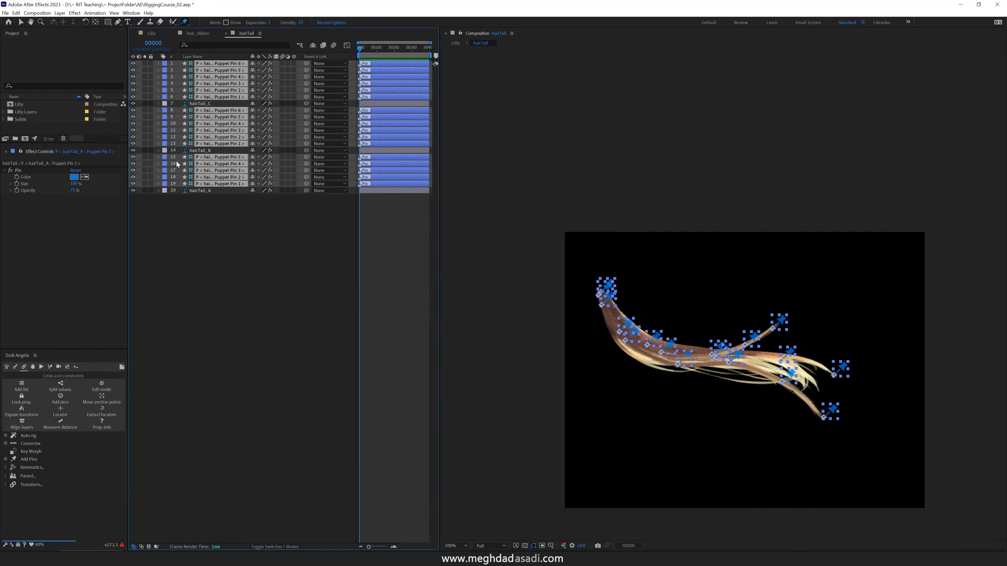
left_click(159, 190)
left_click(200, 191)
left_click(200, 150, "ctrl")
left_click(198, 103, "ctrl")
key("ctrl+l")
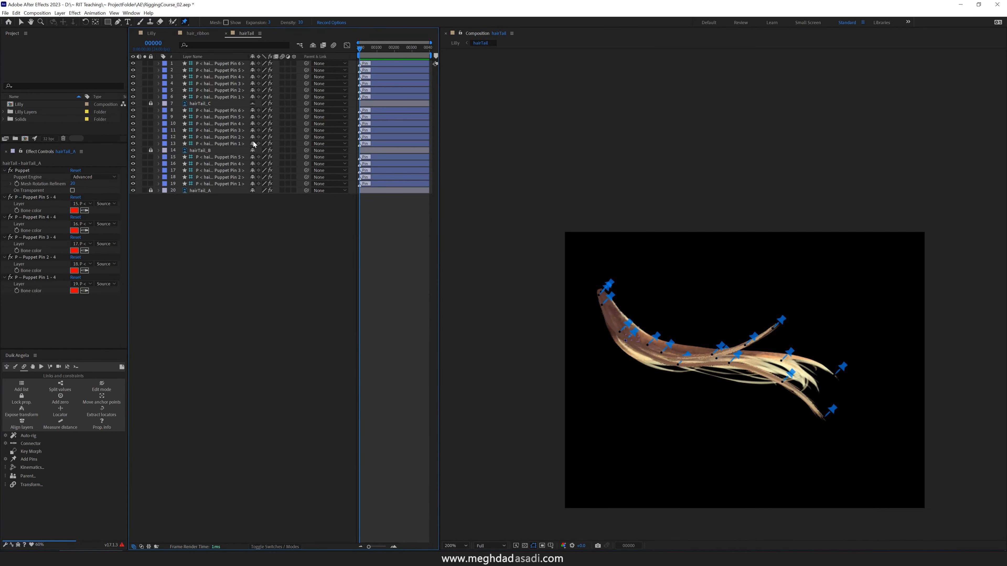
left_click(313, 45)
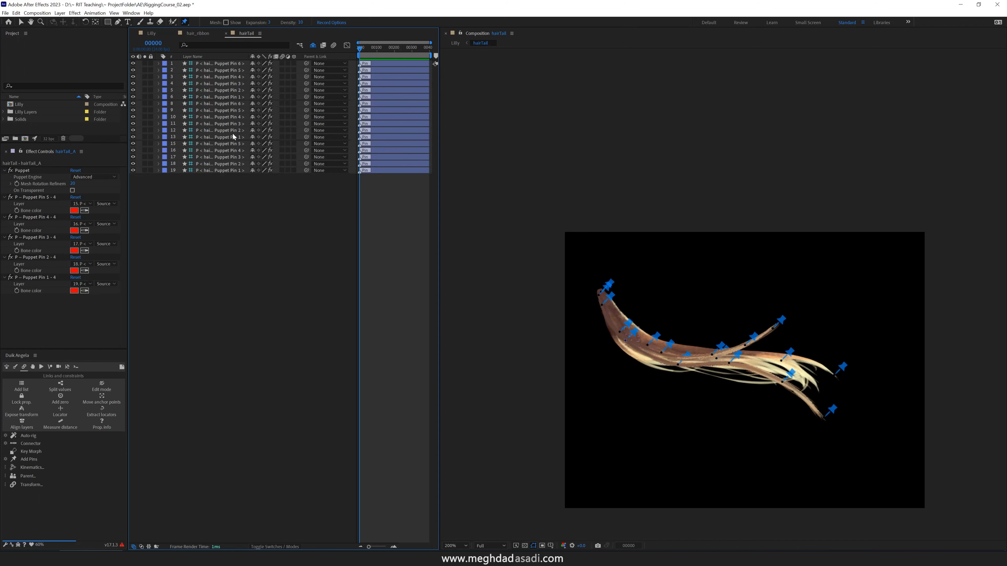
Change the label colours of the hairTail_B pin controllers to pink and the hairTail_A pin controllers to pale grey-green.
left_click(225, 137)
left_click(165, 103, "shift")
left_click(165, 104)
left_click(192, 227)
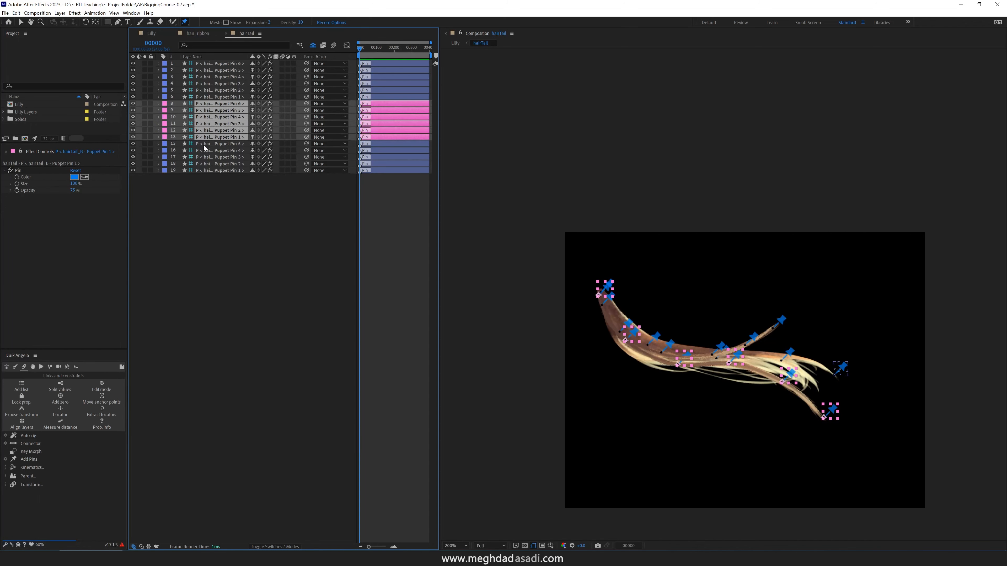
left_click_drag(226, 181, 190, 150)
left_click(164, 144)
left_click(186, 221)
left_click(258, 262)
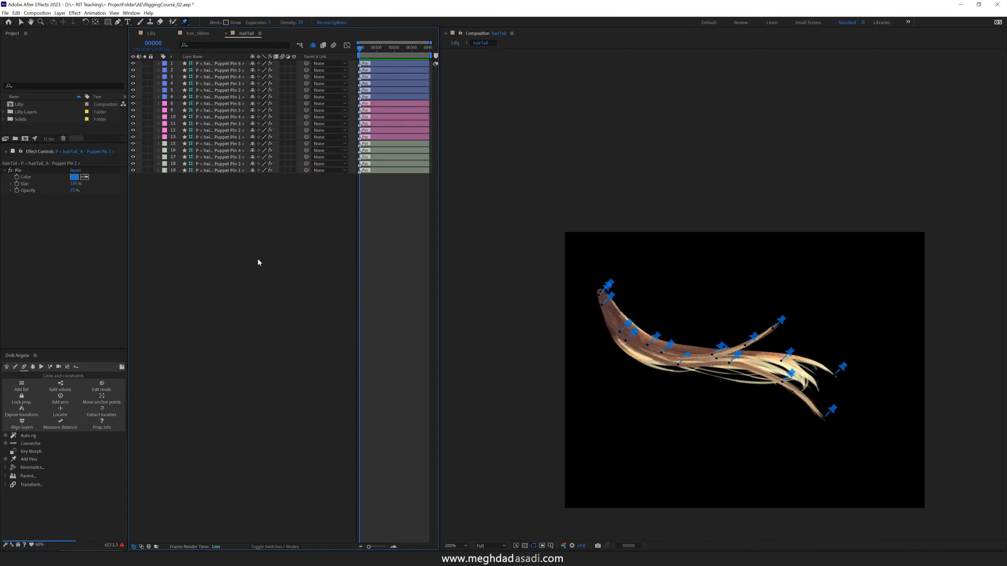
Return to the Lilly composition and close the hair_ribbon and hairTail timelines.
left_click(155, 34)
left_click(173, 34)
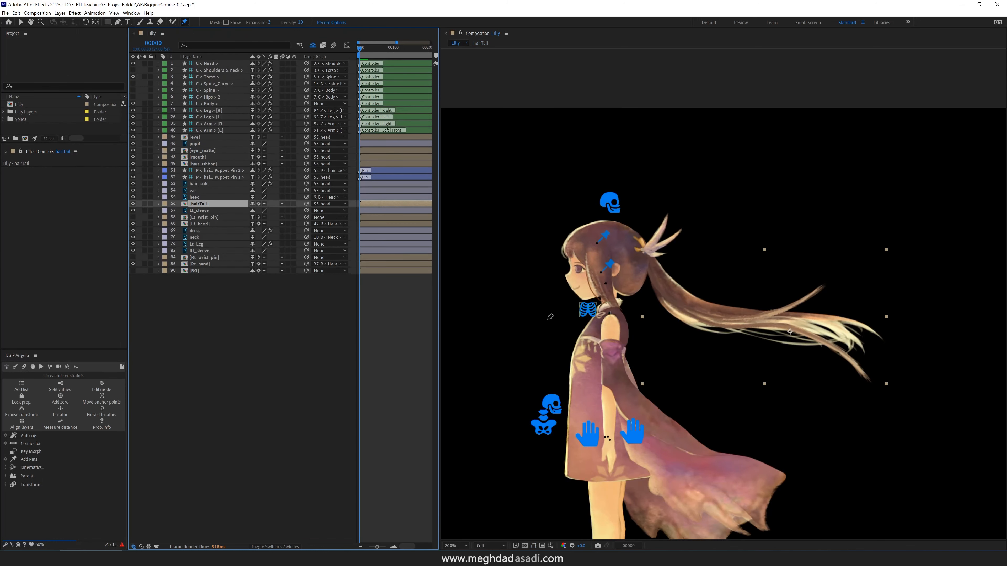
left_click_drag(539, 335, 601, 232)
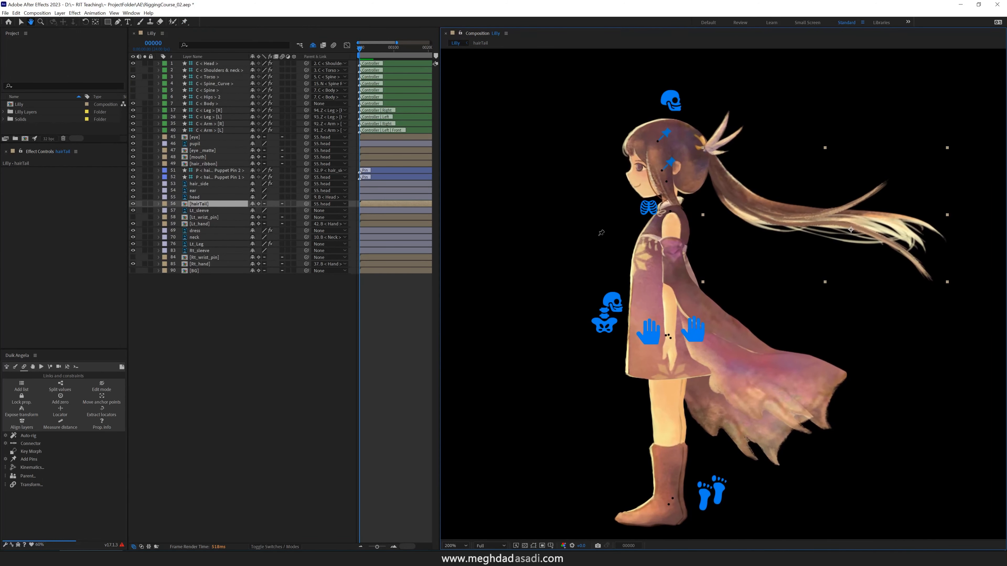
Activate the Puppet Pin tool, solo the Lt_sleeve layer and show all shy layers in the timeline.
key("ctrl+p")
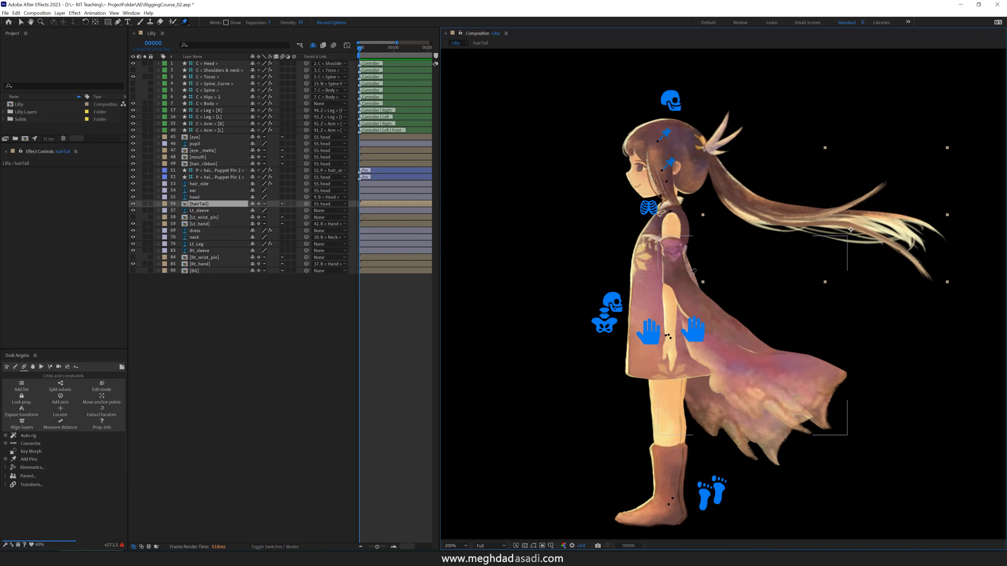
left_click(145, 212)
left_click(313, 45)
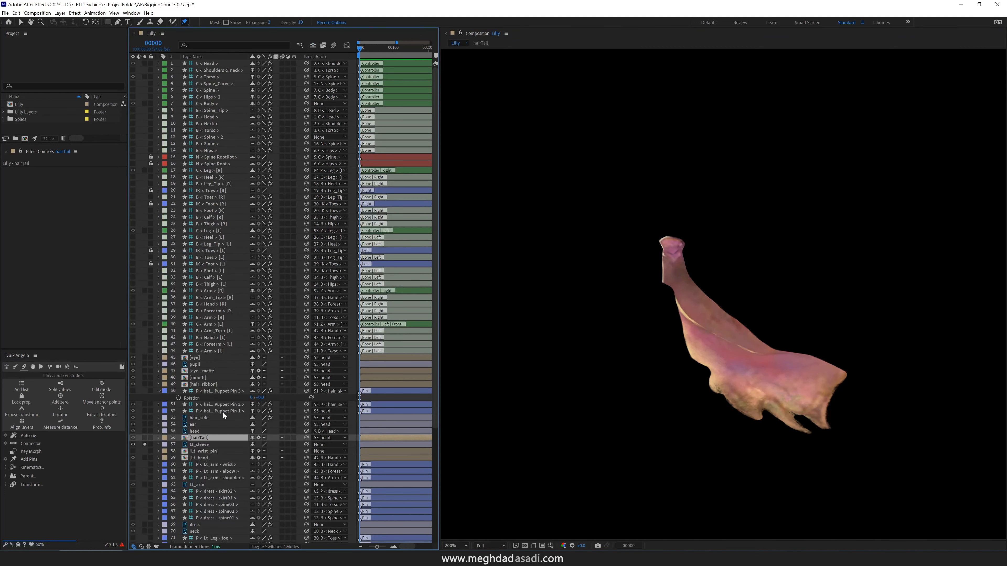
scroll(231, 437, "down", 3)
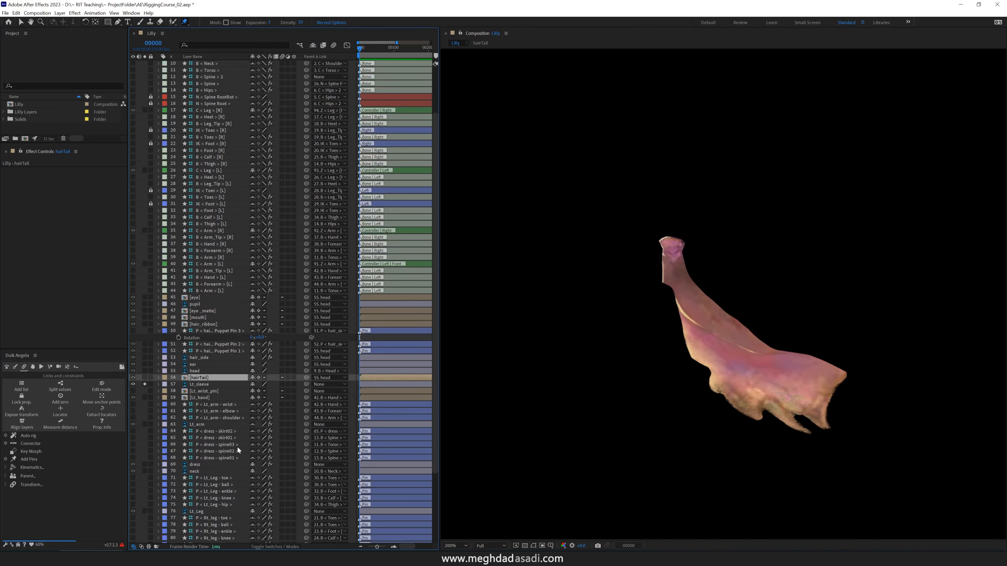
Solo the Lt_arm and Lt_hand layers and the left arm controller alongside the sleeve, with shy layers hidden.
left_click(144, 425)
left_click(313, 45)
left_click(144, 131)
key("v")
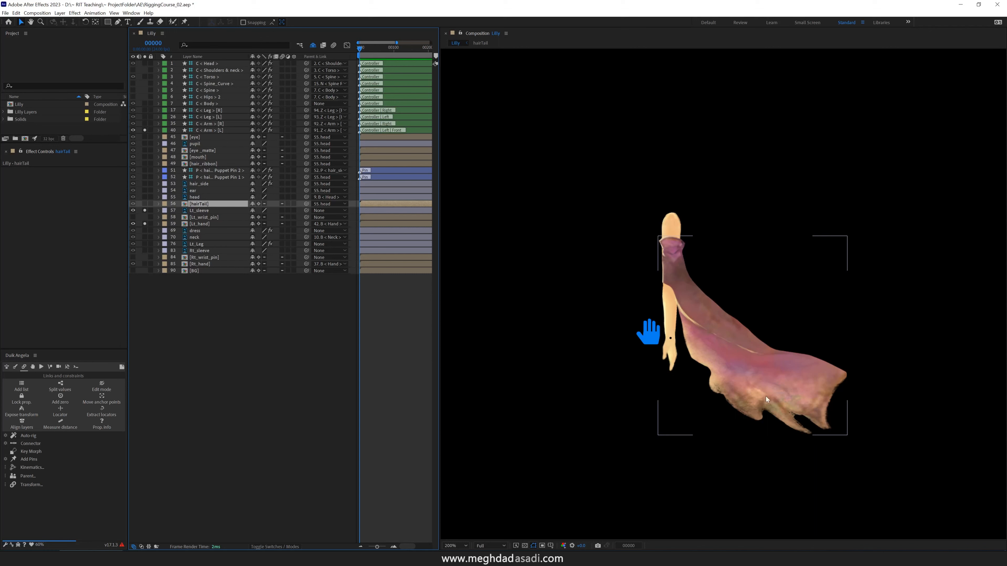
Place six puppet pins on the Lt_sleeve layer, running from the cuff on the upper arm to the tip of the trailing cloth.
left_click(686, 334)
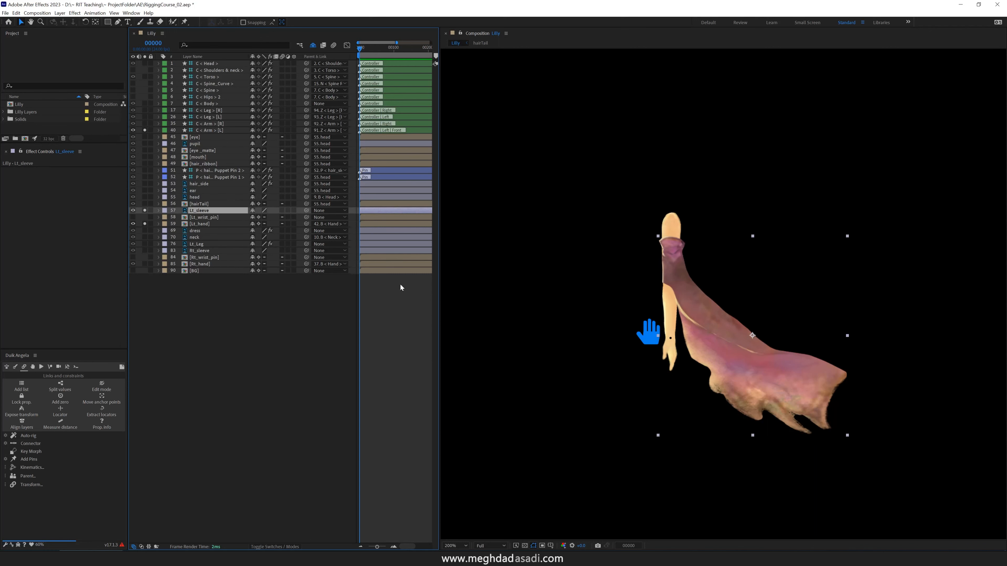
key("ctrl+p")
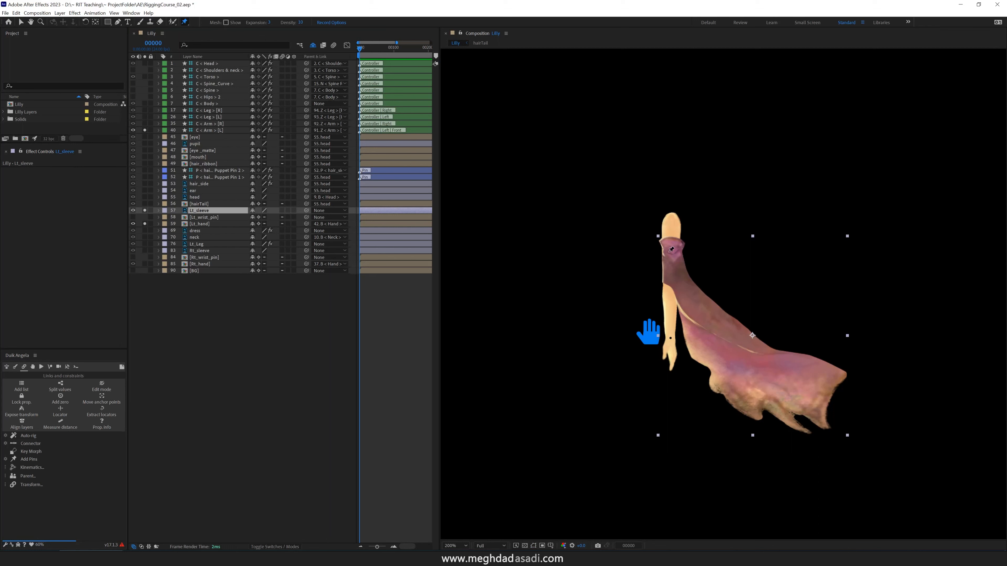
left_click(672, 246)
left_click(673, 277)
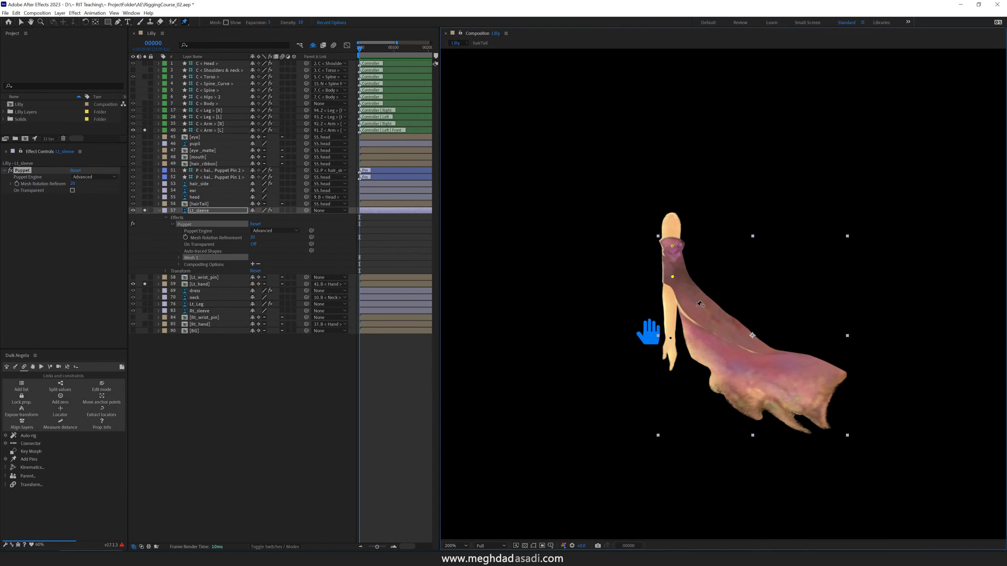
left_click(786, 378)
left_click(826, 392)
Add Duik pin controllers for all six puppet pins in the Lt_sleeve mesh.
left_click(179, 258)
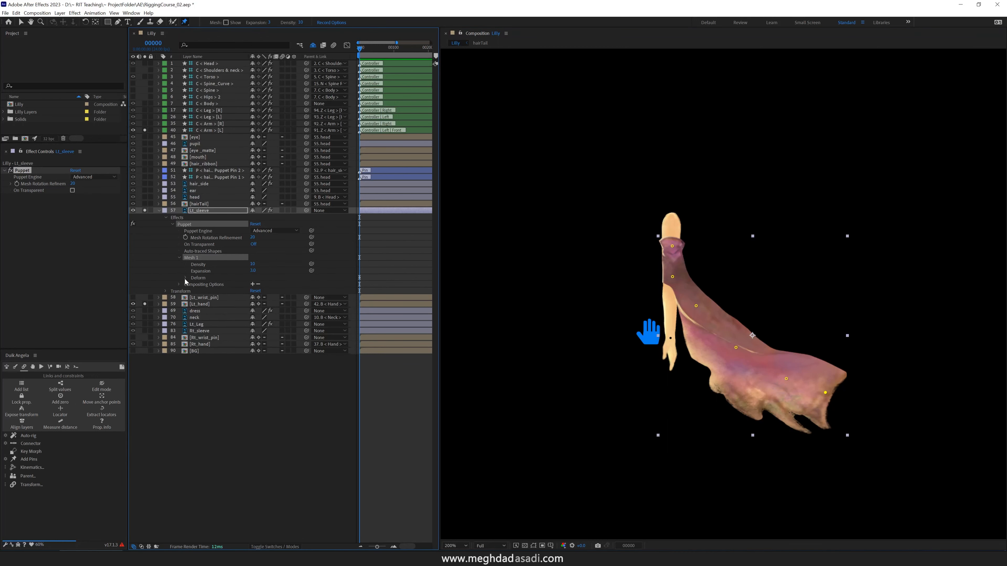
left_click(186, 278)
left_click(203, 318, "shift")
left_click(28, 459)
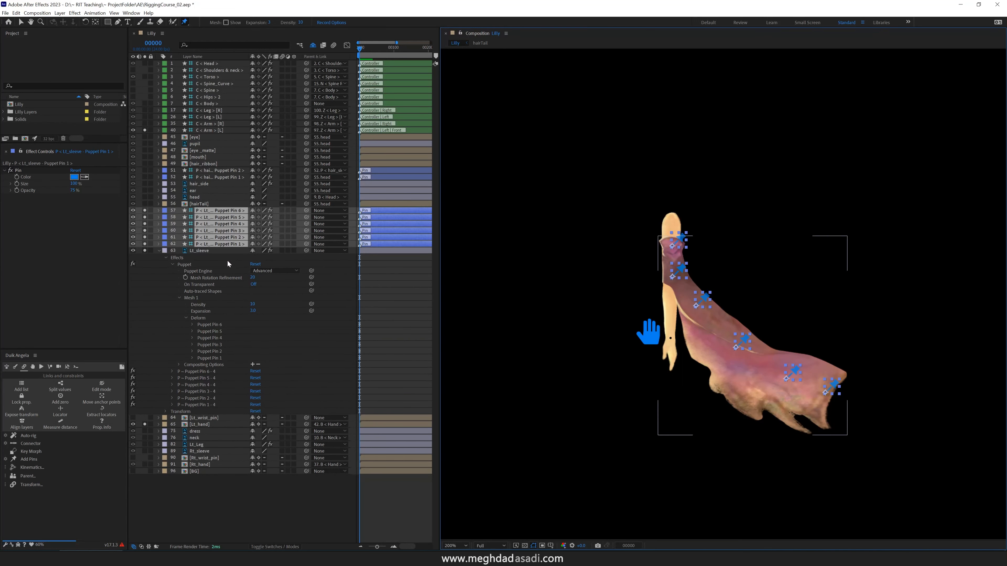
Parent Lt_sleeve pin controllers 6, 5, 4 and 3 in a chain, each to the next lower-numbered pin.
left_click_drag(306, 211, 222, 230)
left_click_drag(306, 231, 234, 238)
left_click(230, 244)
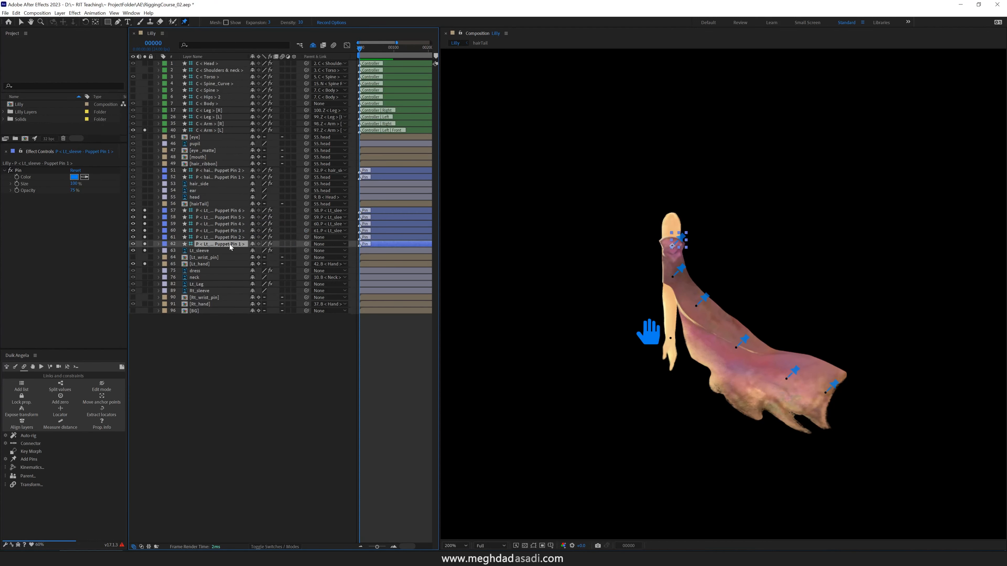
Solo the B < Arm > [L] bone and turn off its shy switch so it stays listed with shy layers hidden.
left_click(313, 44)
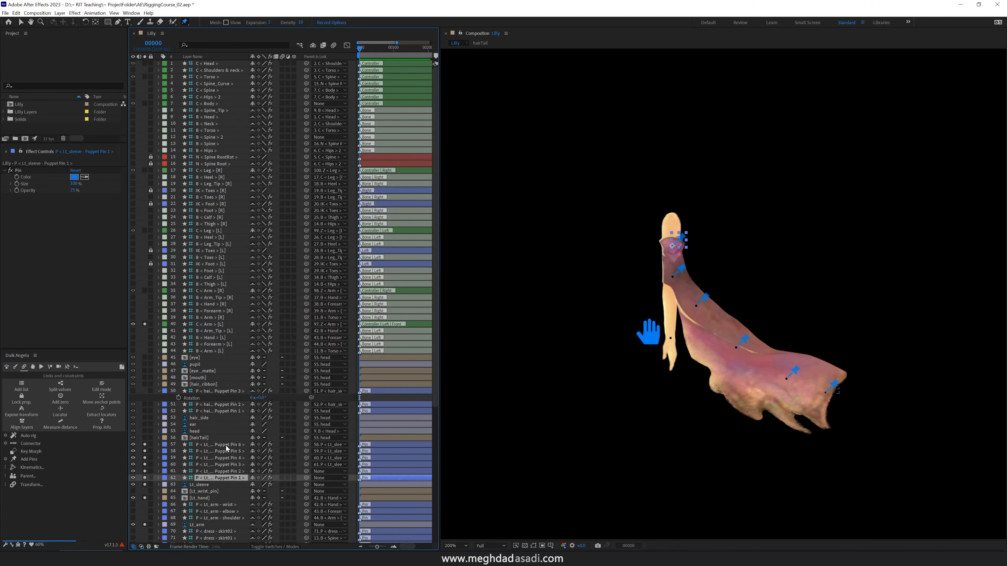
scroll(228, 424, "down", 1)
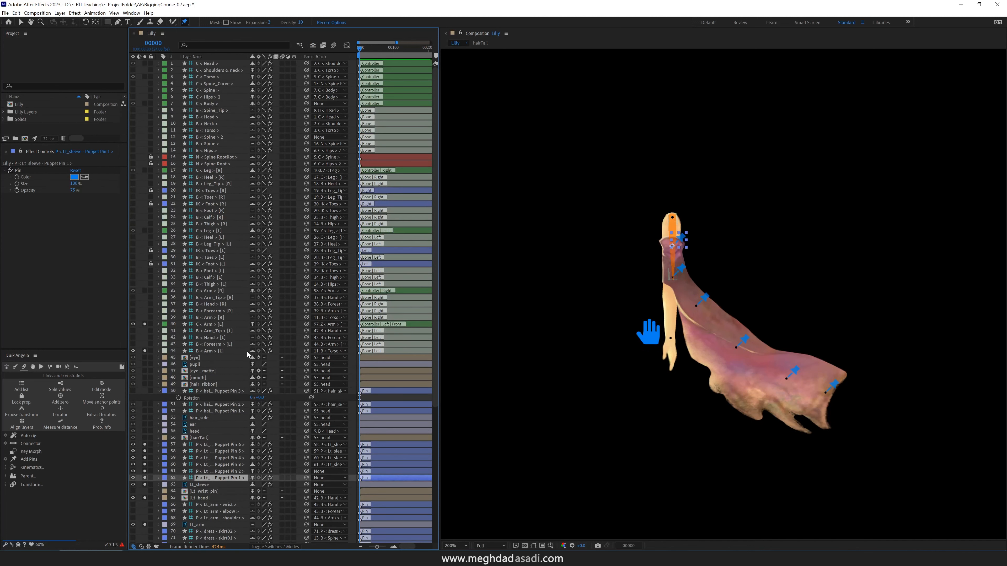
left_click(253, 351)
left_click(313, 44)
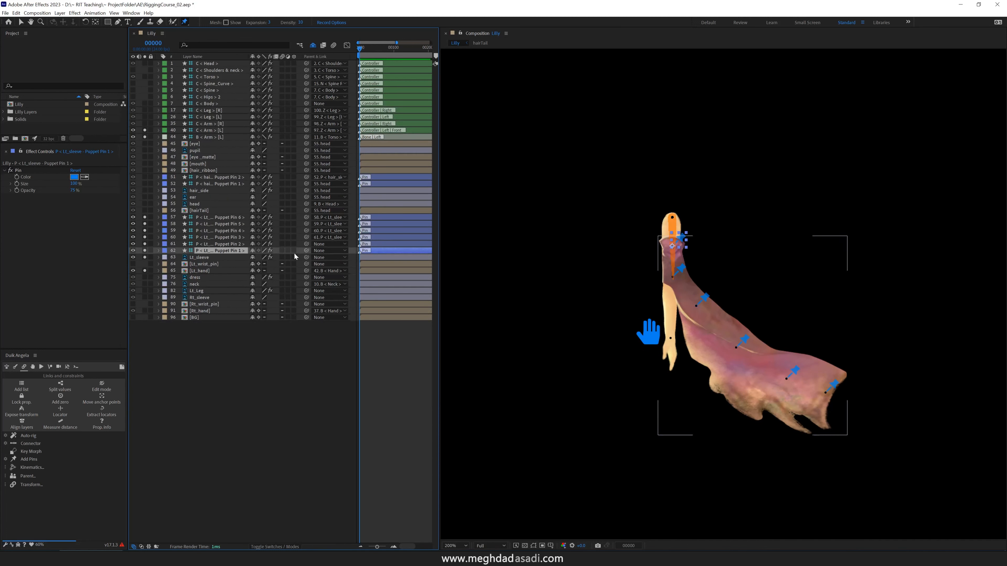
Parent Lt_sleeve Puppet Pin 1 to the B < Arm > [L] bone and test it by moving the left hand controller, undoing the move.
left_click_drag(307, 250, 203, 138)
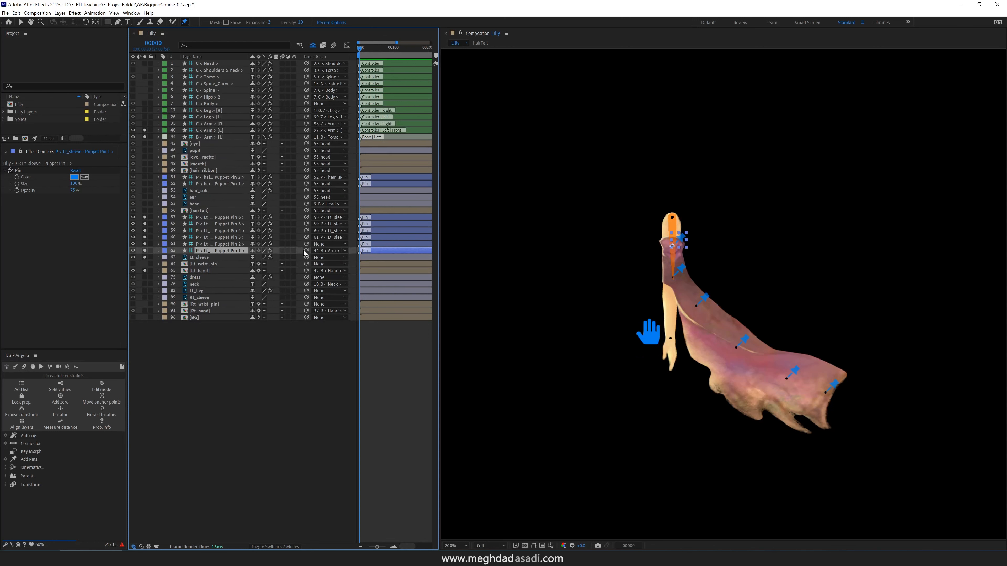
left_click(209, 271)
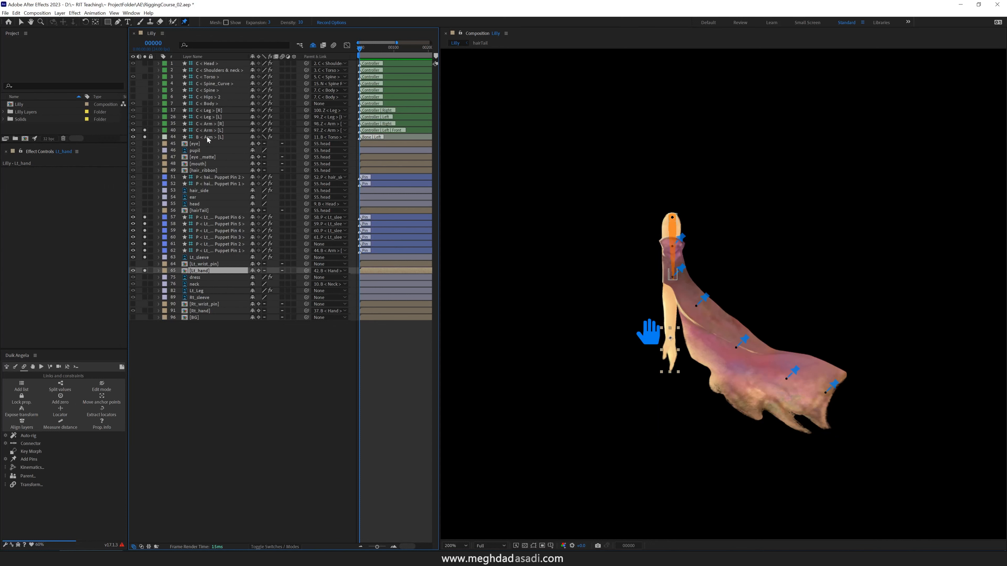
key("v")
left_click(678, 351)
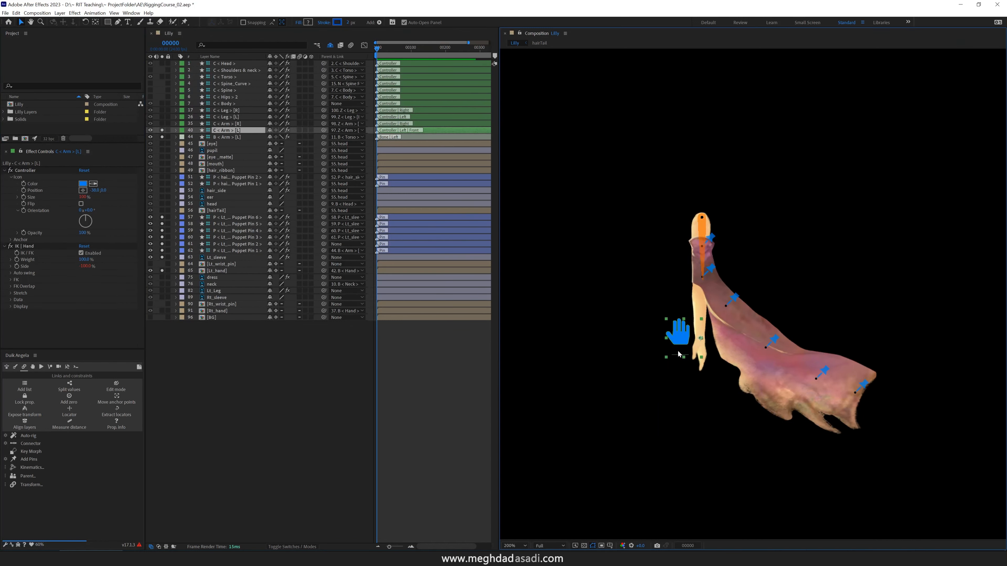
left_click_drag(681, 323, 659, 303)
key("ctrl+z")
Parent Lt_sleeve Puppet Pin 2 to Puppet Pin 1 and test the sleeve with the left hand controller, undoing the move.
left_click(256, 245)
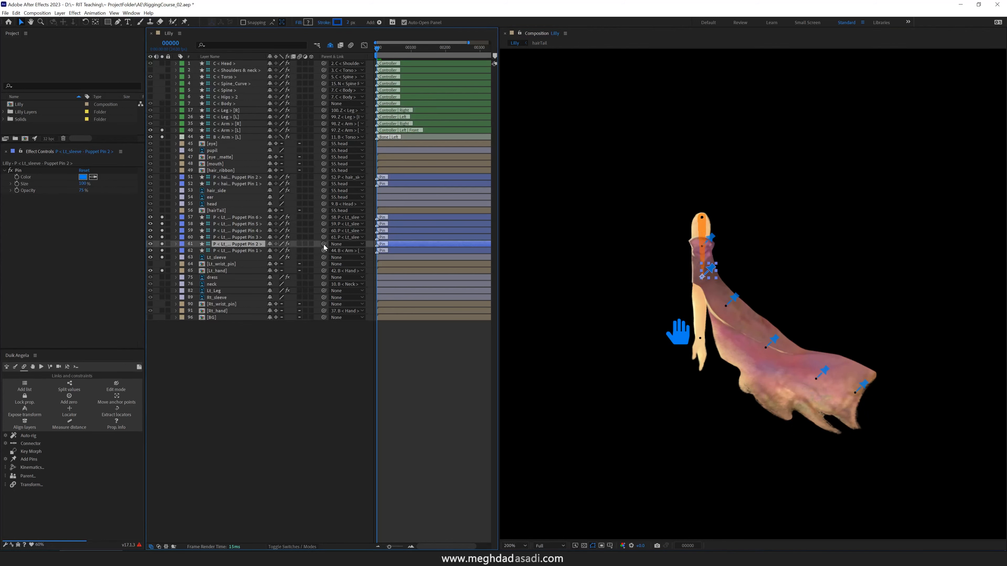
left_click_drag(324, 244, 238, 251)
left_click(679, 340)
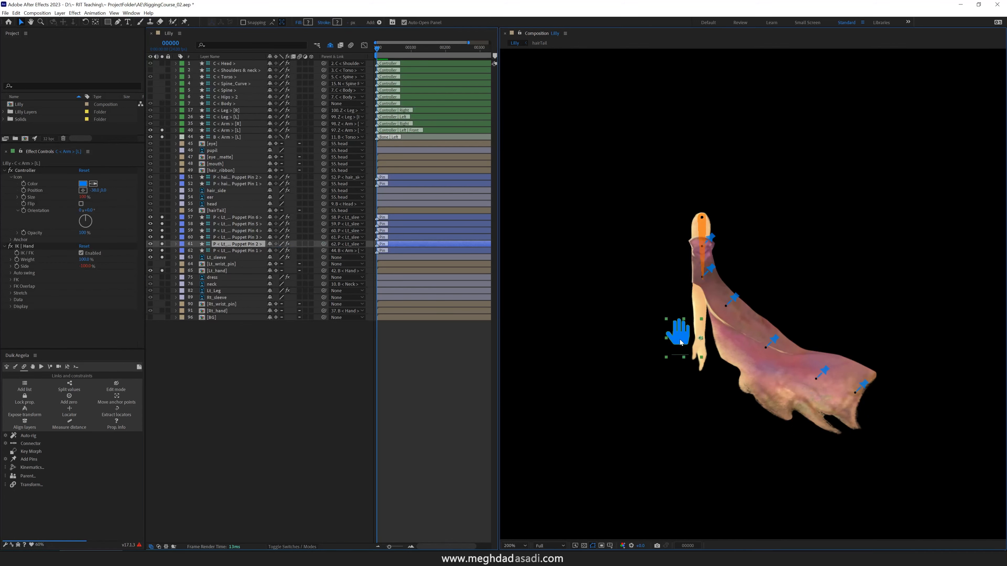
left_click_drag(680, 339, 706, 314)
scroll(661, 243, "up", 1)
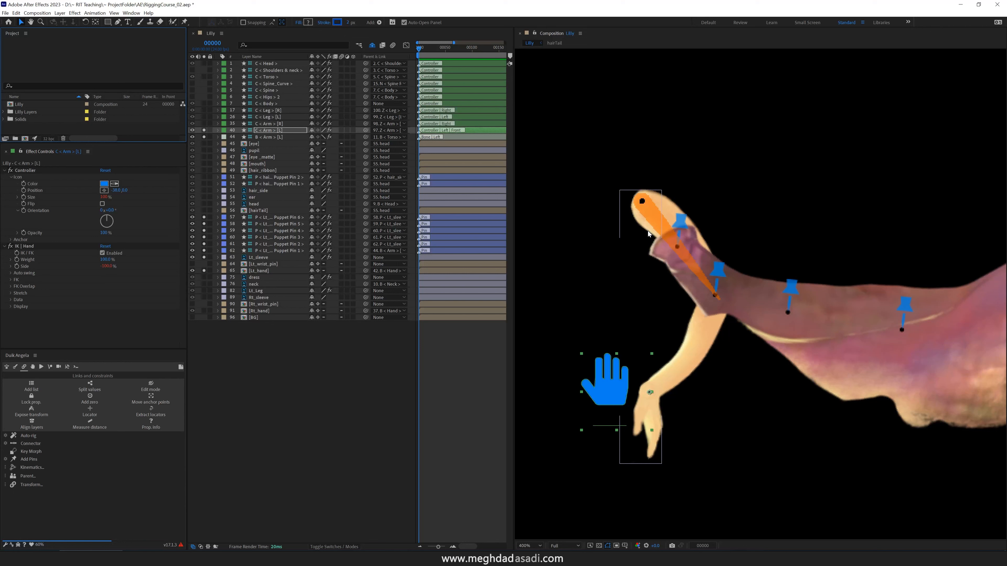
left_click(615, 401)
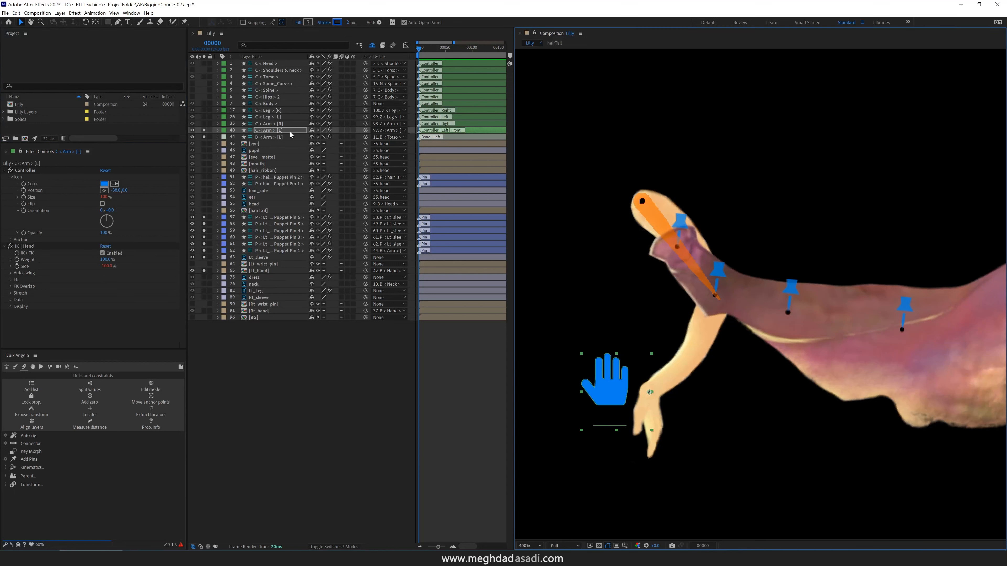
key("ctrl+z")
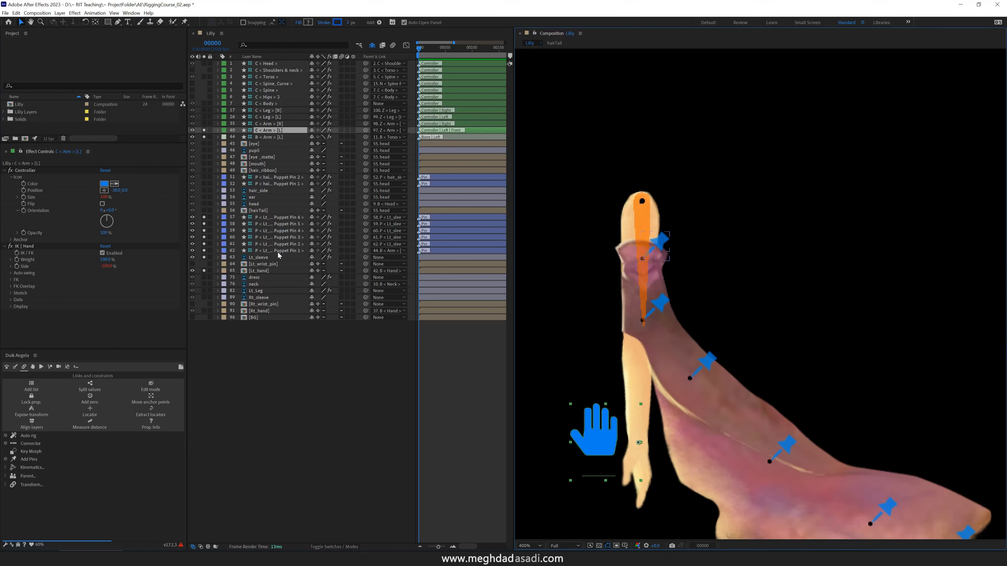
Delete all six Lt_sleeve pin controllers and remove every effect from the Lt_sleeve layer.
left_click(280, 250)
left_click(280, 218, "shift")
key("Delete")
left_click(216, 218)
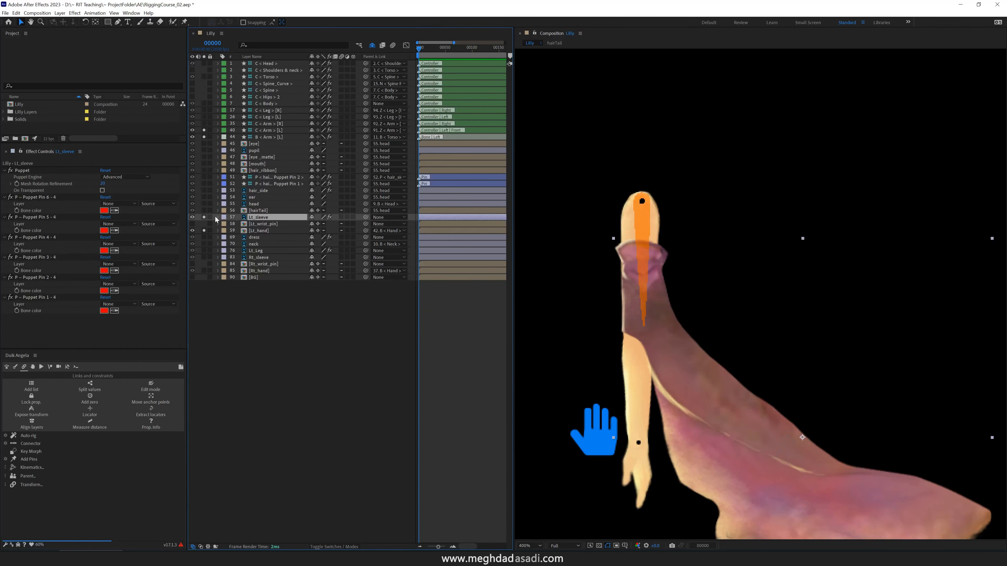
left_click(217, 217)
left_click(240, 224)
key("Delete")
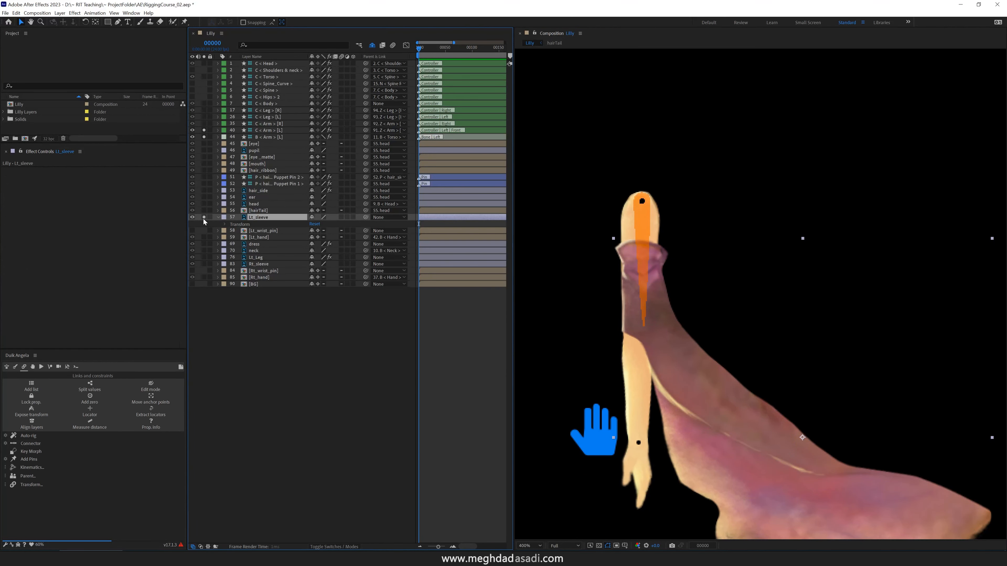
Turn off solo on the sleeve, arm and controller layers so the whole character is shown.
left_click(203, 217)
left_click_drag(204, 137, 203, 130)
key("comma")
Save the rigging project with Save As.
left_click(5, 13)
mouse_move(25, 88)
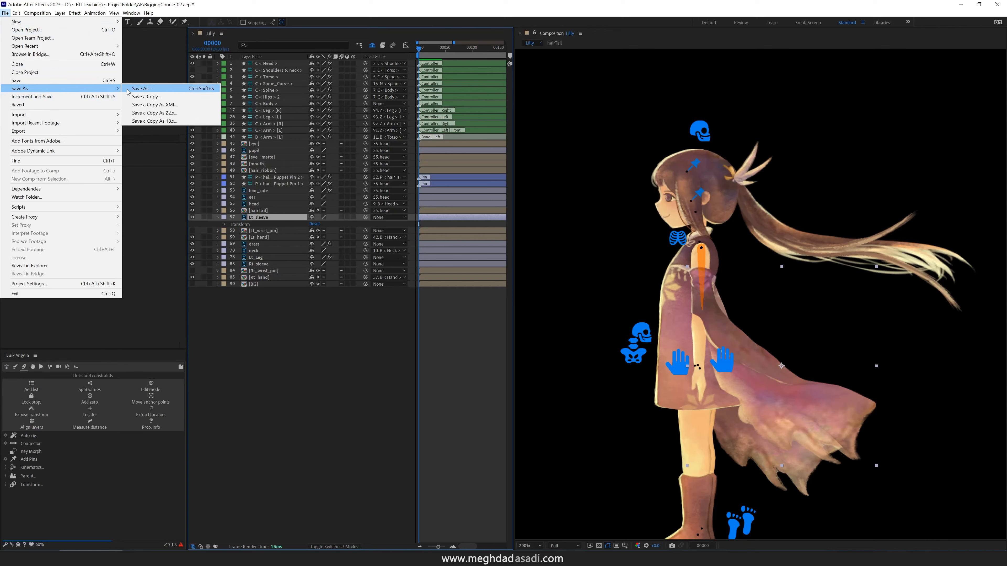
left_click(128, 91)
key("Return")
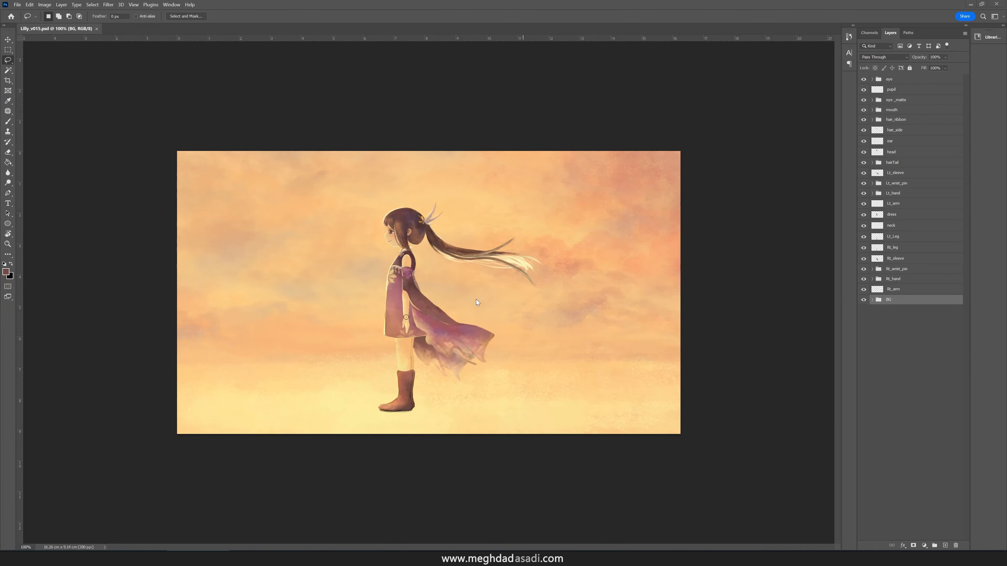
left_click_drag(397, 300, 446, 222)
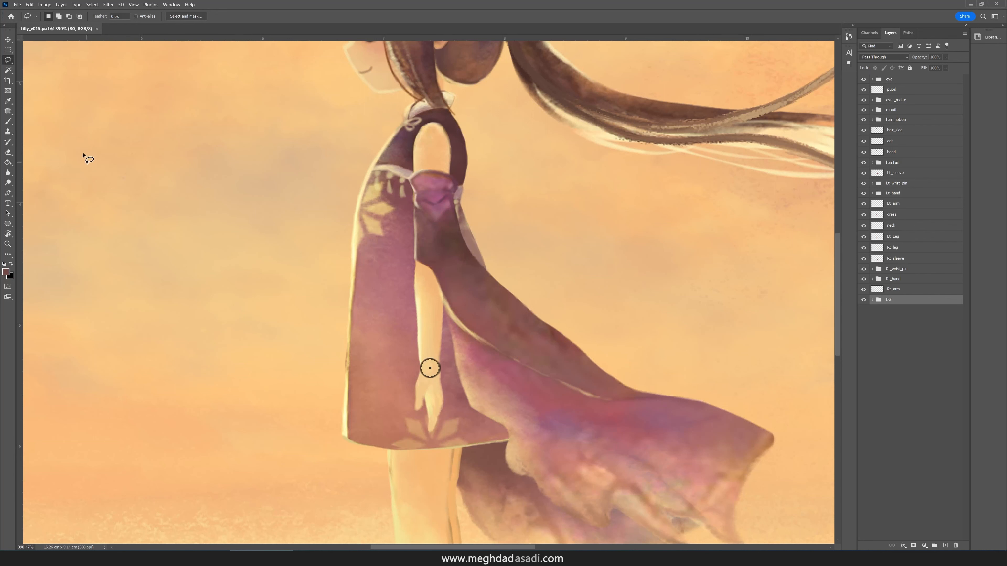
left_click(18, 5)
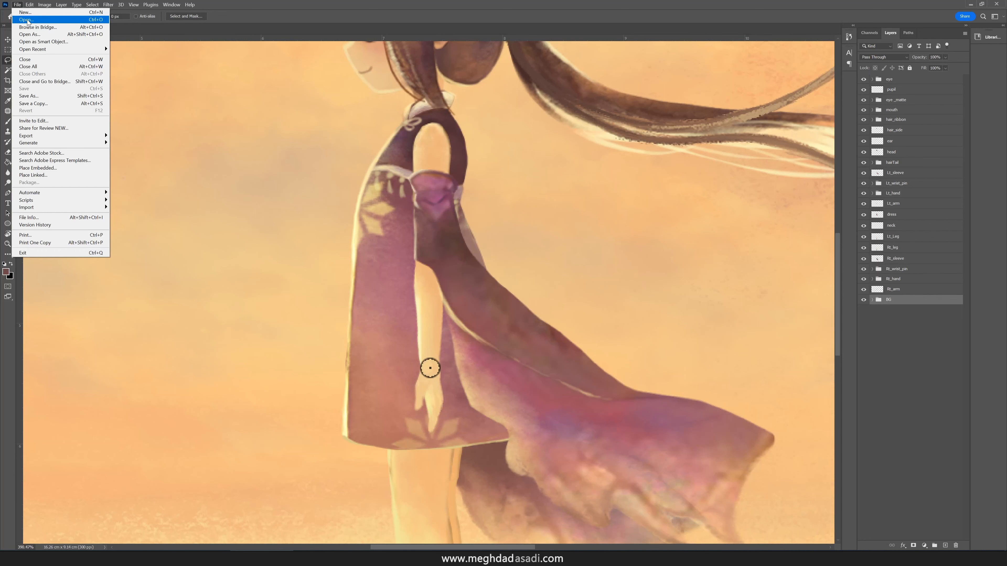
left_click(26, 20)
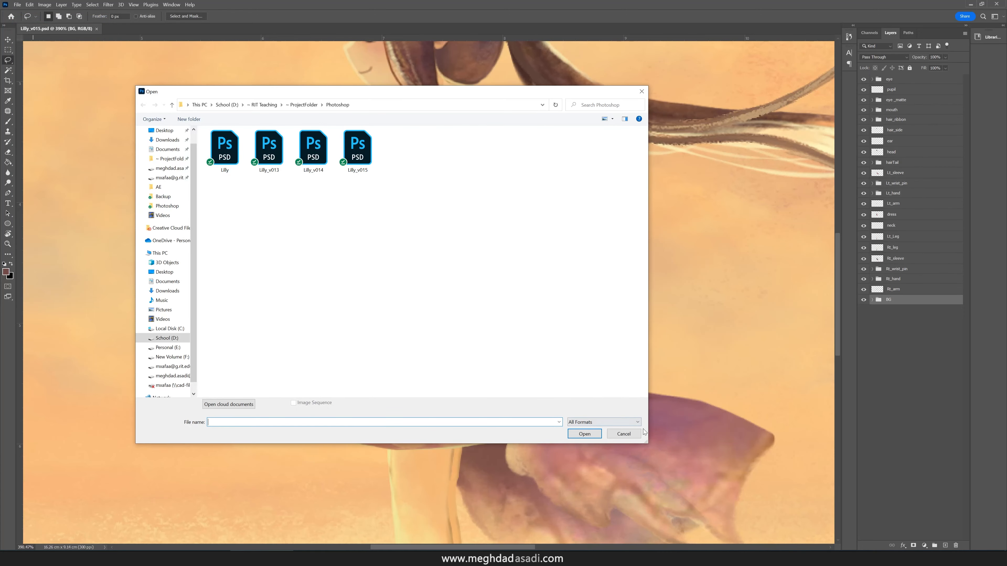
left_click(634, 434)
In Lilly_v015.psd in Photoshop, hide all layers except Lt_sleeve, the left arm, hand and wrist pin, and the BG group.
left_click_drag(863, 300, 863, 225)
left_click(863, 299)
left_click_drag(864, 183, 864, 194)
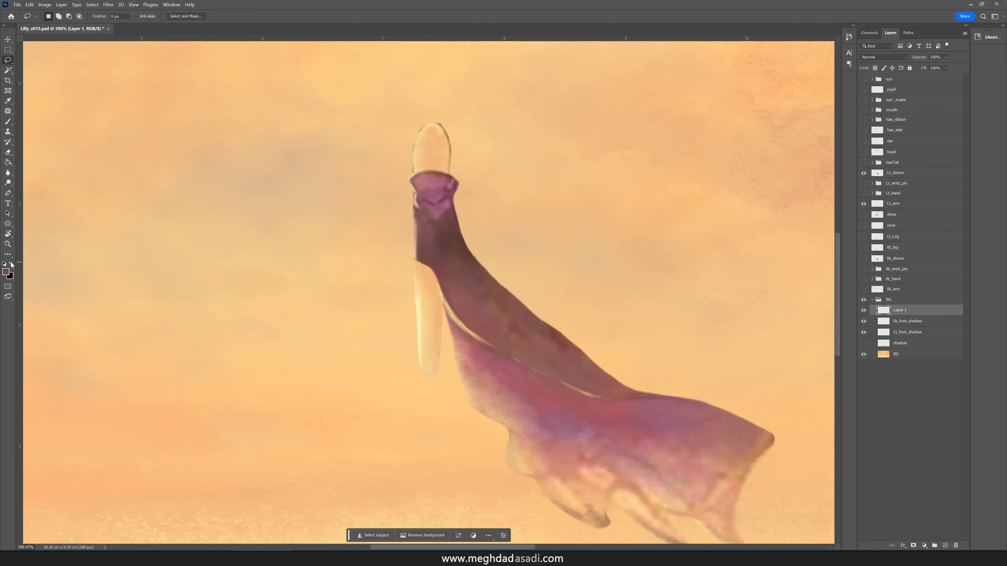
Choose a teal foreground colour and fill the new layer in the BG group with it as a contrasting backdrop.
key("d")
left_click(5, 272)
key("Return")
key("g")
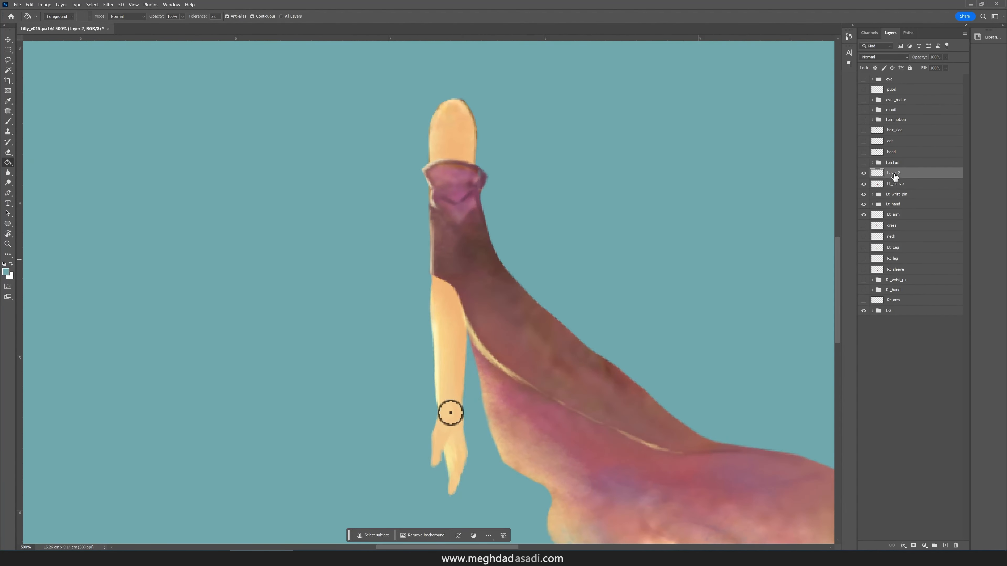
Draw a white circle about 0.4 cm wide over the sleeve below the cuff and give it a 1 px black stroke.
left_click(10, 223)
left_click_drag(432, 222, 508, 288)
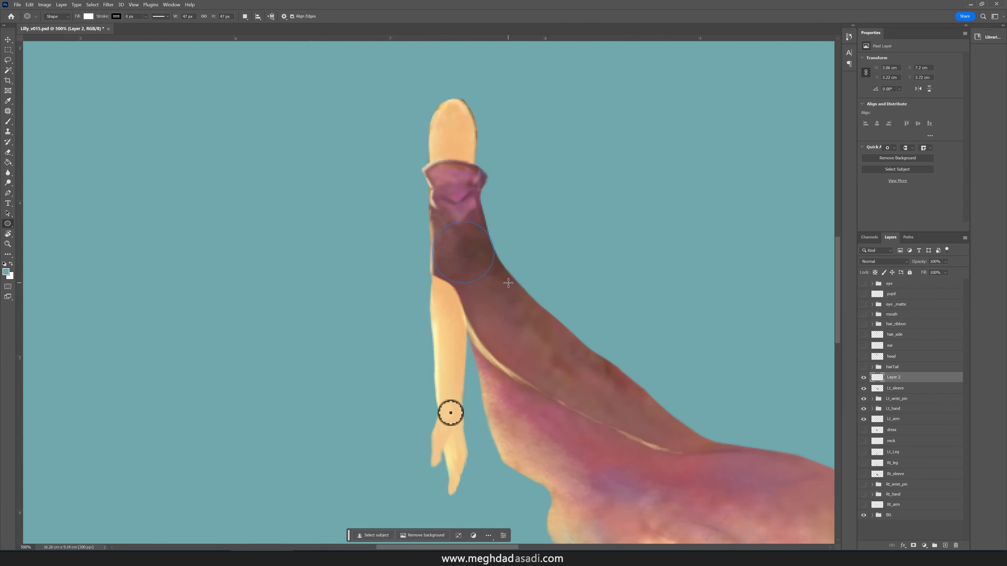
key("v")
key("Down")
key("Down")
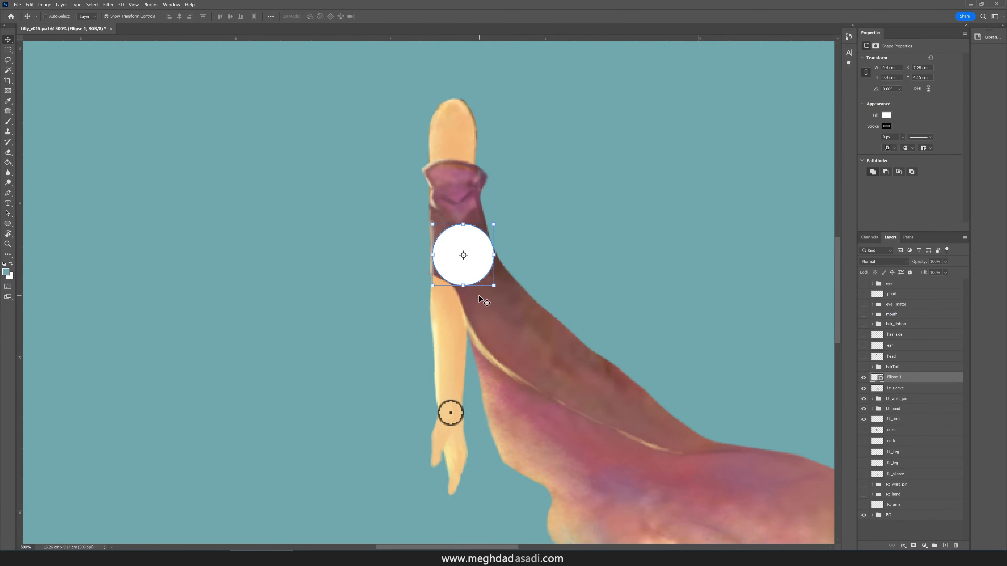
left_click_drag(902, 137, 909, 146)
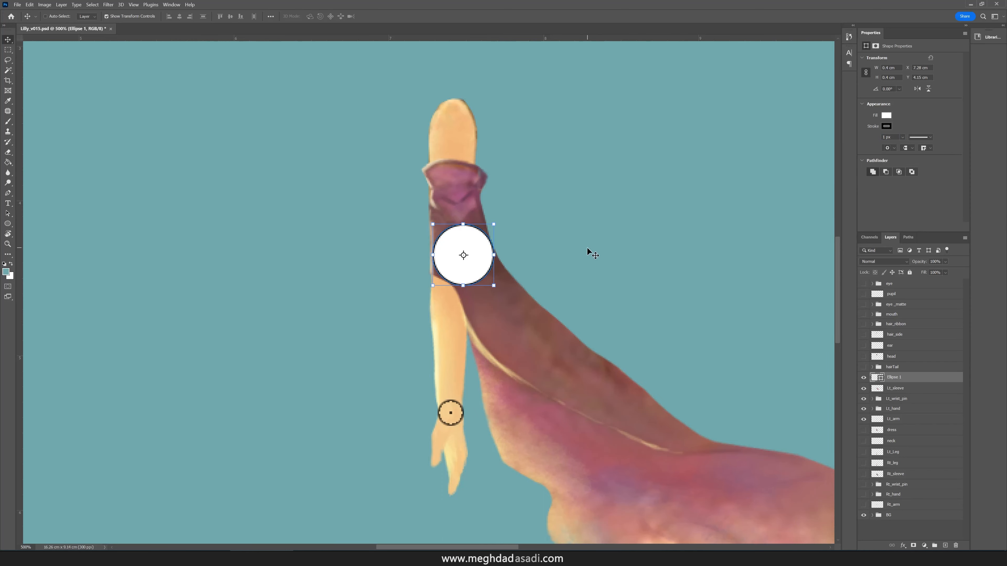
Enlarge the circle slightly and duplicate it as a small dot about 0.03 cm wide at its centre.
key("m")
left_click_drag(532, 256, 583, 270)
key("v")
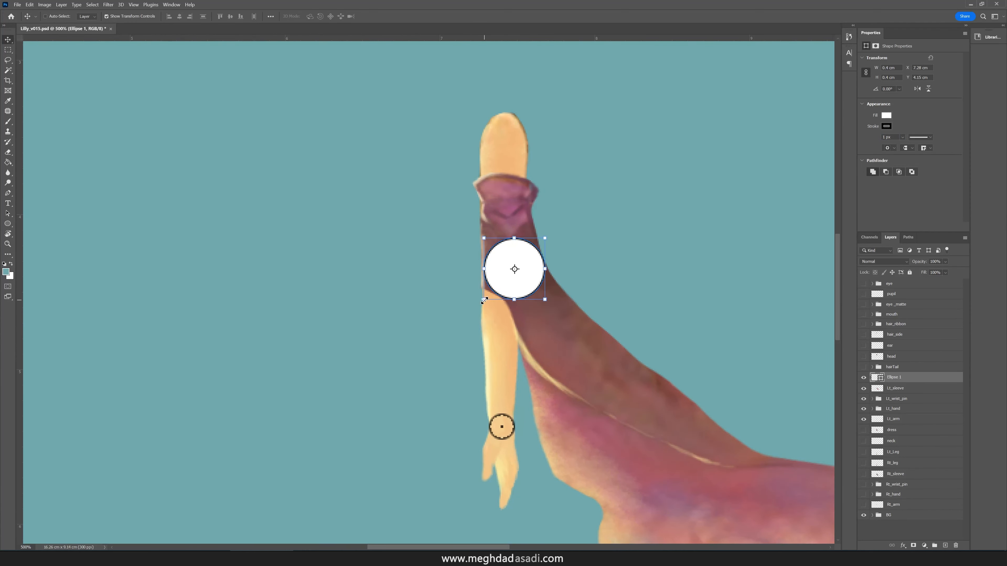
left_click_drag(478, 307, 481, 302)
key("ctrl+j")
key("ctrl+t")
left_click_drag(545, 238, 514, 270)
key("Return")
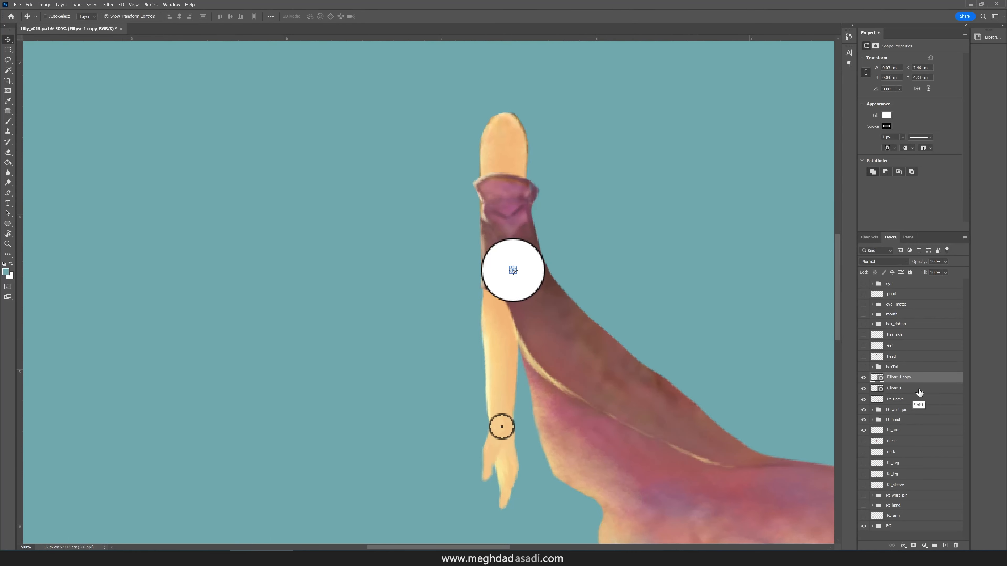
Merge the two ellipse layers into one and set its blend mode to Multiply.
left_click(927, 388, "shift")
key("ctrl+e")
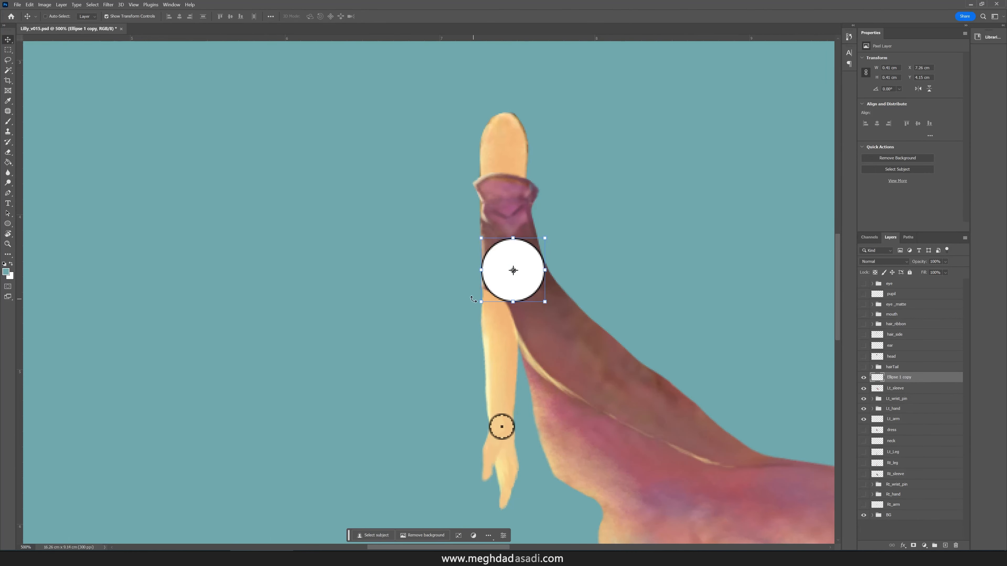
key("m")
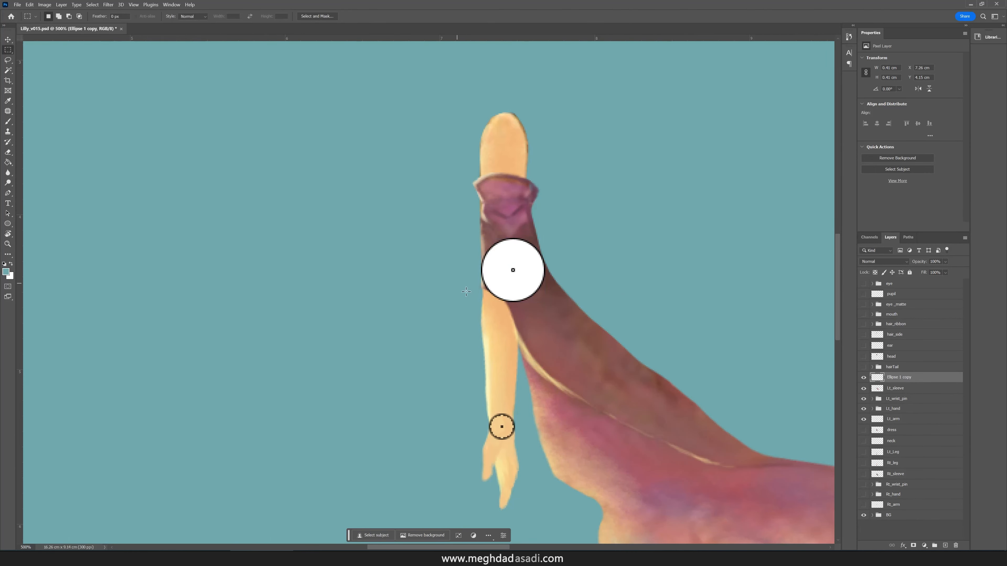
left_click(883, 262)
left_click(879, 287)
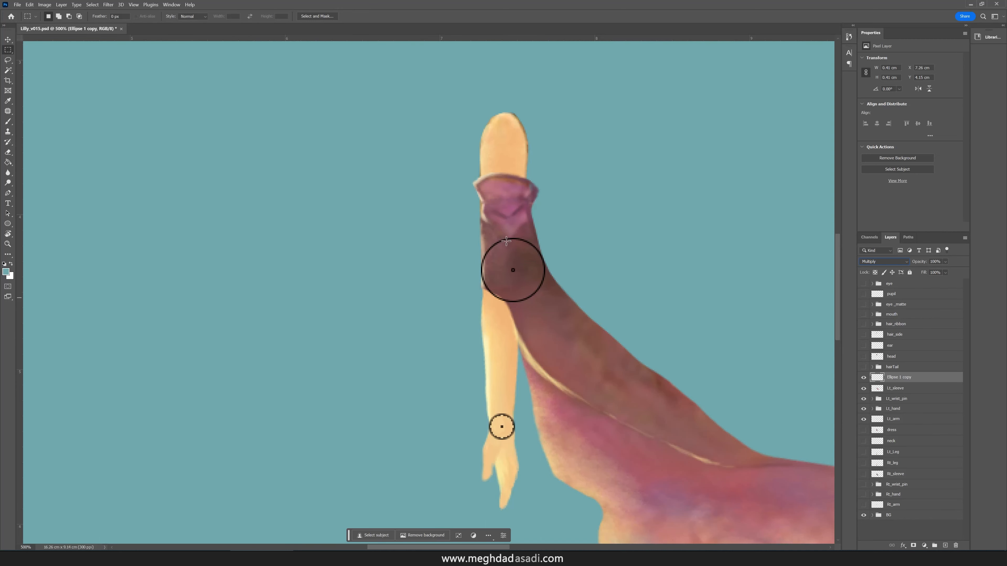
Duplicate the Lt_sleeve layer, hide the original and name the copy uppreSleeve.
left_click(905, 392)
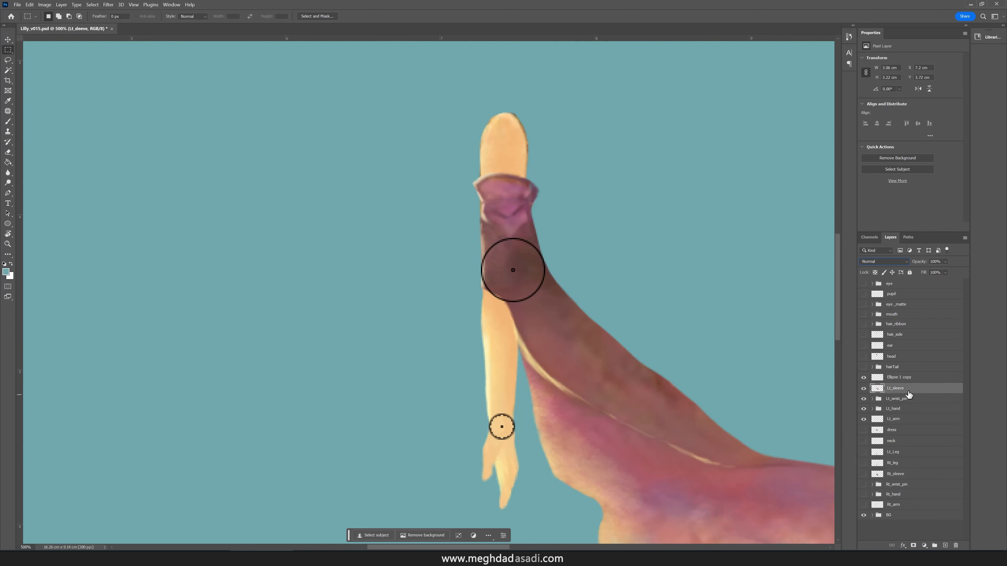
key("ctrl+j")
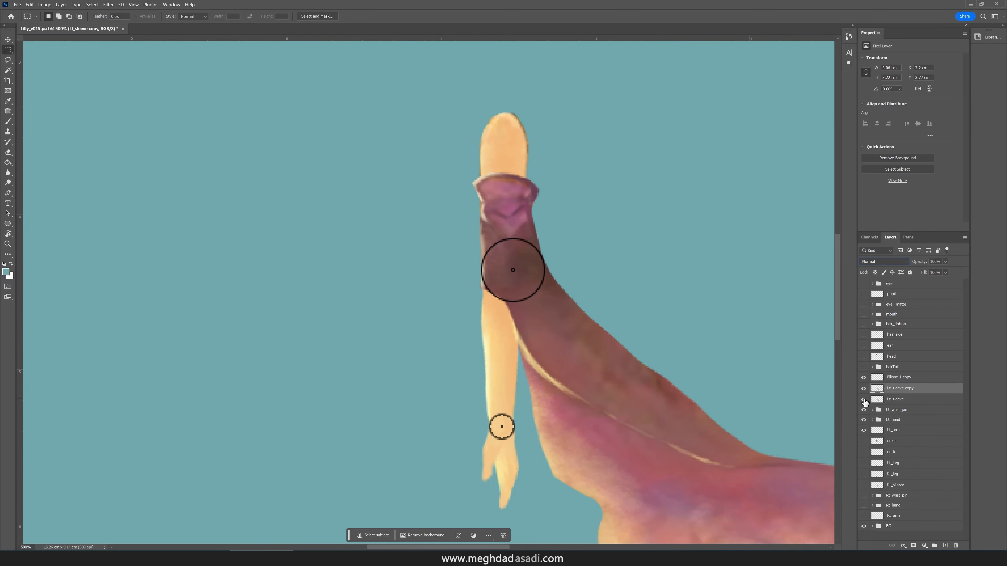
left_click(864, 400)
double_click(898, 390)
type("uppreSleeve")
key("Return")
Select the guide circle's area plus the sleeve above it and delete everything outside that selection from uppreSleeve.
left_click(877, 377, "ctrl")
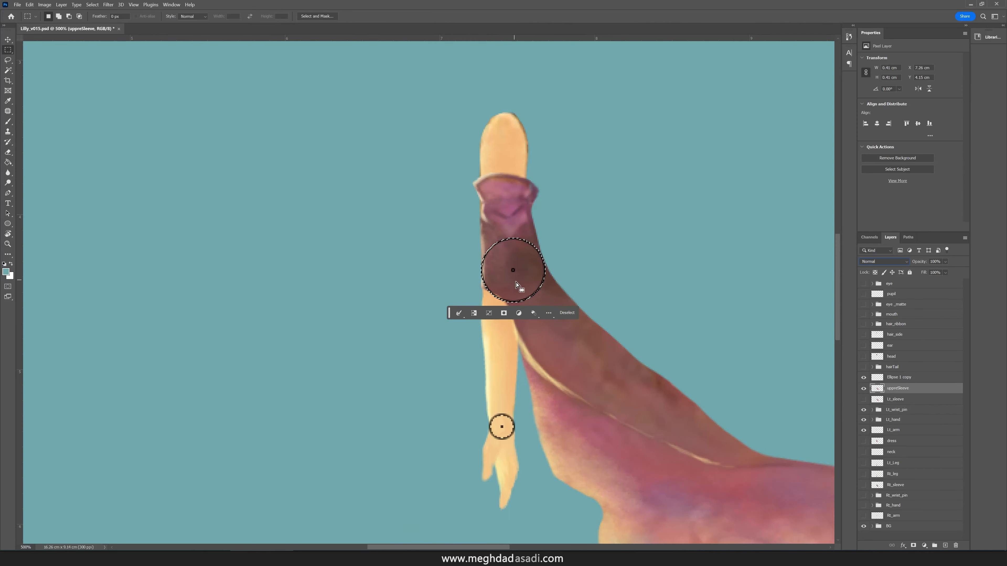
key("l")
mouse_move(544, 256)
left_mouse_down()
mouse_move(560, 189)
mouse_move(464, 274)
mouse_move(480, 272)
left_mouse_up()
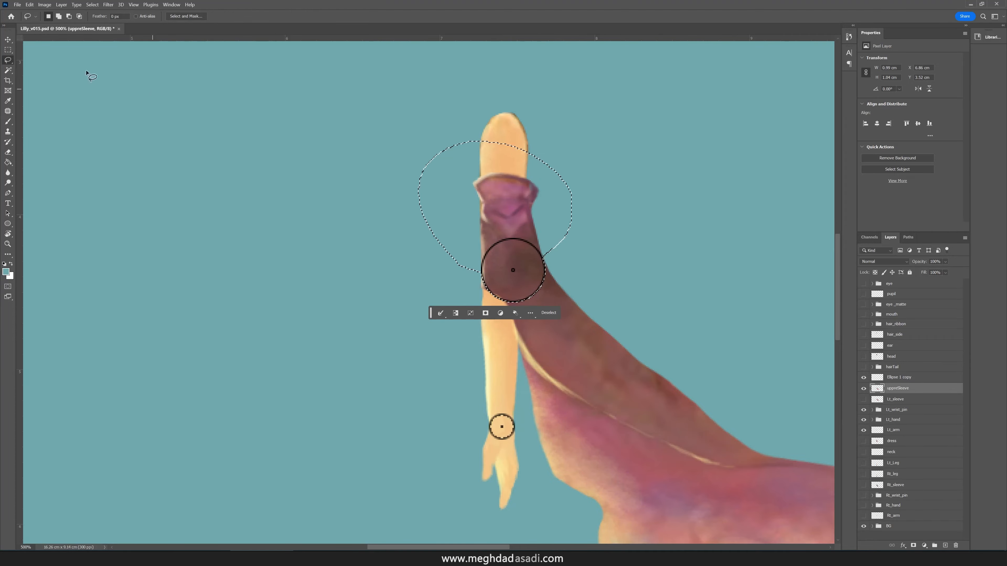
left_click(92, 4)
left_click(103, 37)
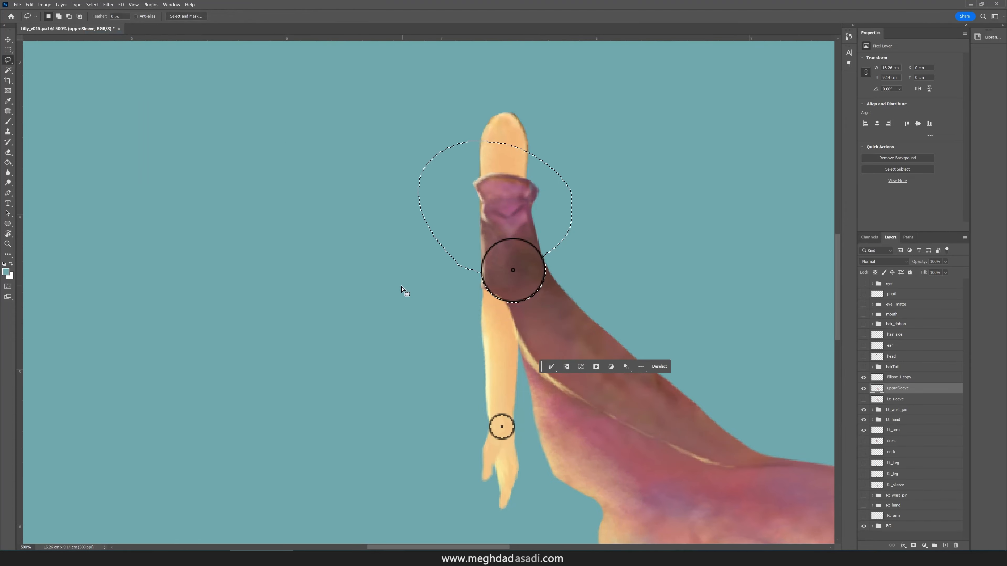
key("Delete")
key("m")
key("ctrl+d")
Clone sleeve colour over the light edge pixels along the lower and outer edge of uppreSleeve inside the guide circle, using a small brush.
mouse_move(498, 303)
left_mouse_down()
mouse_move(558, 256)
mouse_move(549, 253)
left_mouse_up()
key("s")
key("bracketleft")
key("bracketleft")
key("bracketleft")
key("bracketleft")
key("bracketleft")
key("bracketleft")
key("bracketleft")
key("bracketleft")
key("bracketleft")
key("bracketleft")
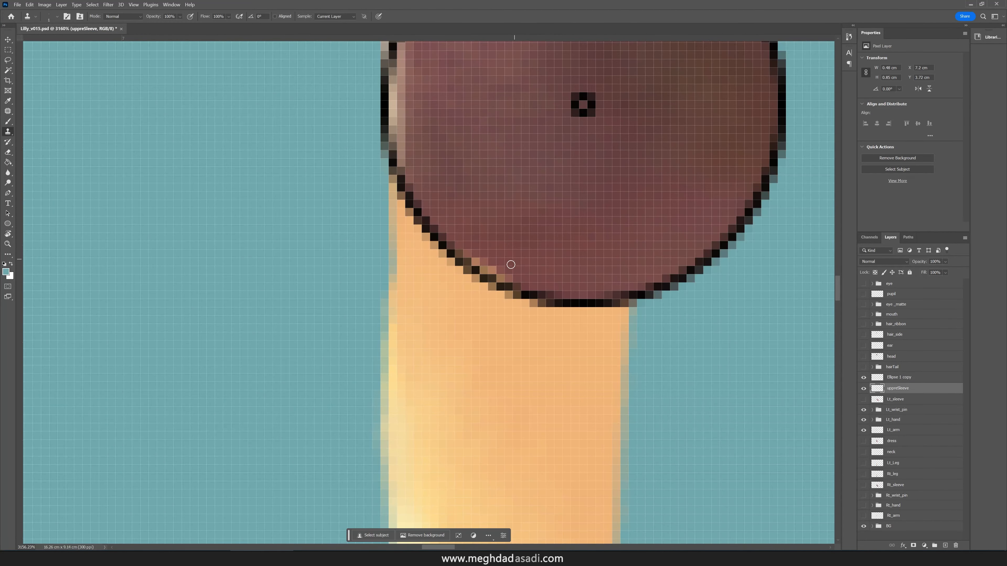
left_click(529, 256, "alt")
mouse_move(494, 276)
left_mouse_down()
mouse_move(473, 259)
mouse_move(512, 277)
left_mouse_up()
key("bracketright")
key("bracketright")
scroll(437, 158, "up", 3)
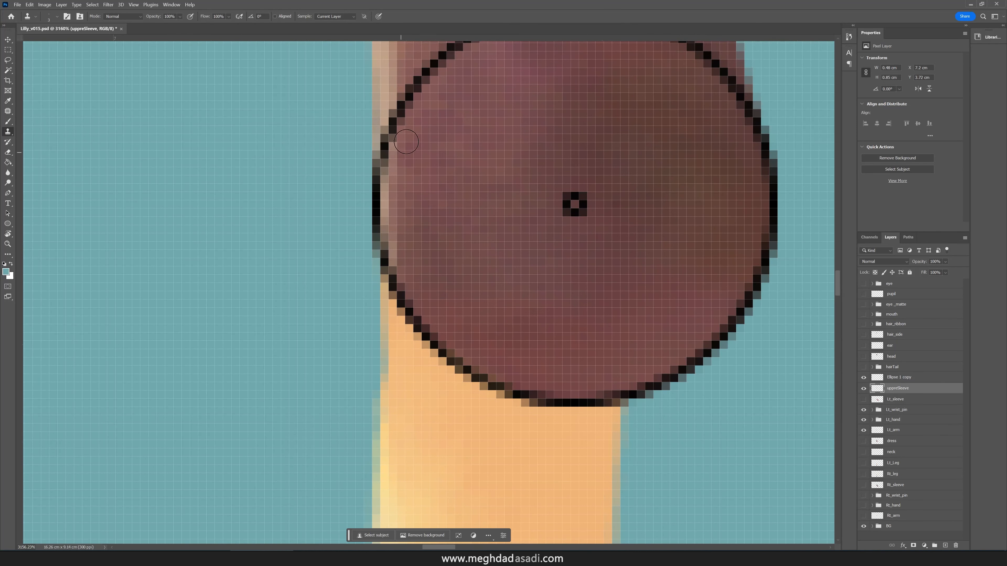
left_click_drag(394, 159, 390, 243)
left_click(395, 166)
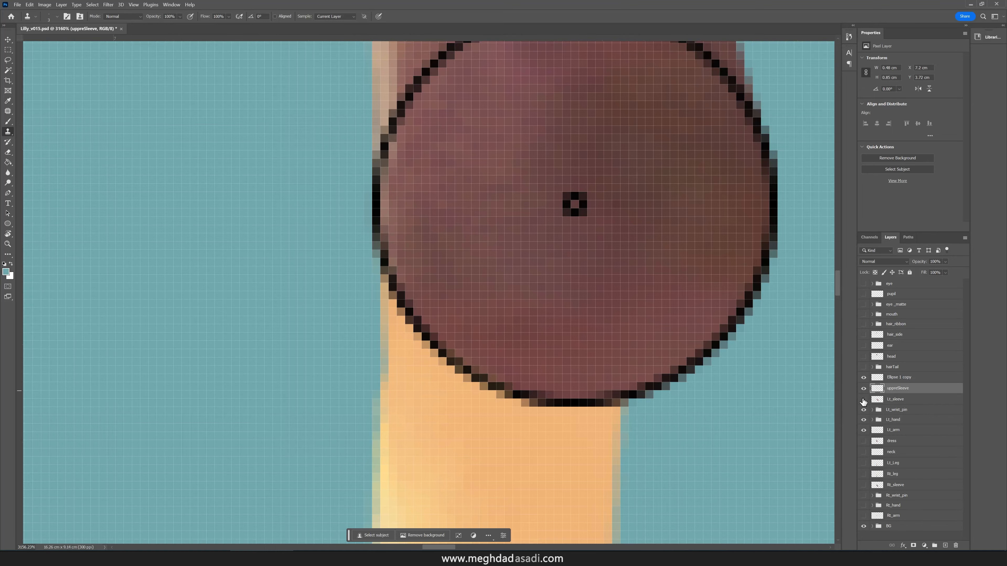
Show Lt_sleeve instead of uppreSleeve, load the guide circle's outline as a selection and duplicate Lt_sleeve.
left_click(864, 400)
left_click(863, 389)
left_click(567, 339, "ctrl+alt")
left_click(505, 279, "ctrl+alt")
left_click(877, 377, "ctrl")
left_click(482, 375, "ctrl+alt")
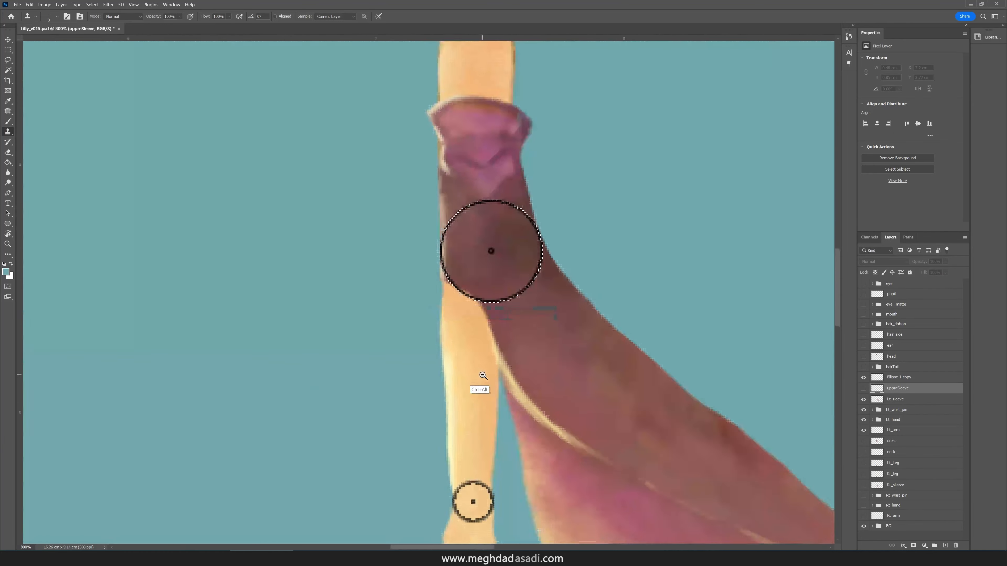
left_click(483, 376, "ctrl+alt")
Add the lower flowing sleeve to the circle selection and delete everything outside it from the Lt_sleeve copy.
mouse_move(401, 258)
left_mouse_down()
mouse_move(420, 428)
mouse_move(668, 369)
mouse_move(416, 251)
left_mouse_up()
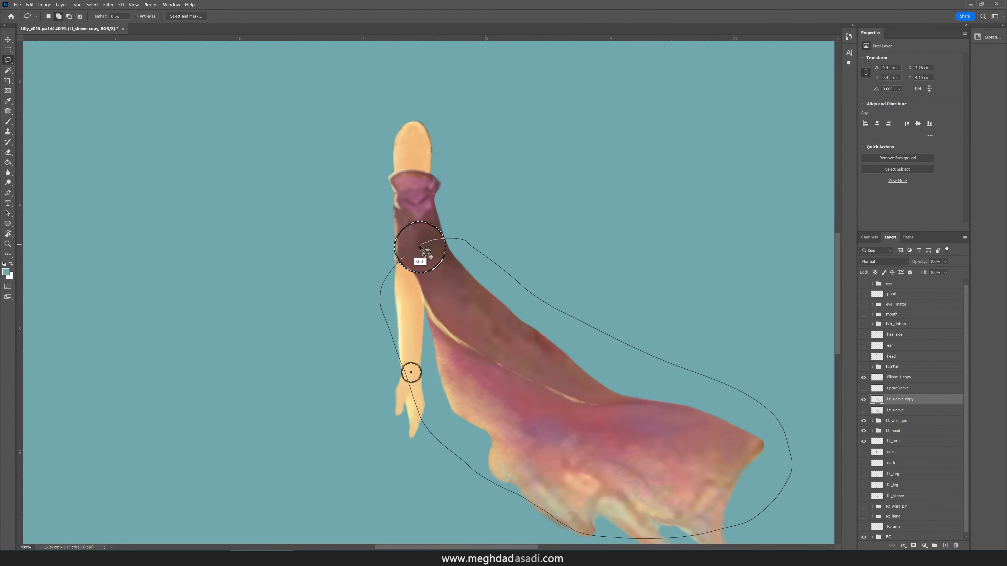
left_click_drag(509, 400, 486, 292)
mouse_move(439, 336)
left_mouse_down()
mouse_move(779, 422)
mouse_move(585, 417)
left_mouse_up()
left_click_drag(497, 267, 517, 355)
left_click(92, 4)
left_click(119, 36)
mouse_move(394, 470)
left_mouse_down()
mouse_move(413, 233)
mouse_move(307, 202)
mouse_move(427, 294)
left_mouse_up()
key("Delete")
key("ctrl+d")
Clone sleeve colour over the pale pixels along the outer edge of the Lt_sleeve copy's rounded top.
left_click(411, 249, "ctrl")
left_click(427, 294, "ctrl")
left_click_drag(465, 323, 434, 391)
key("s")
left_click(427, 303, "ctrl")
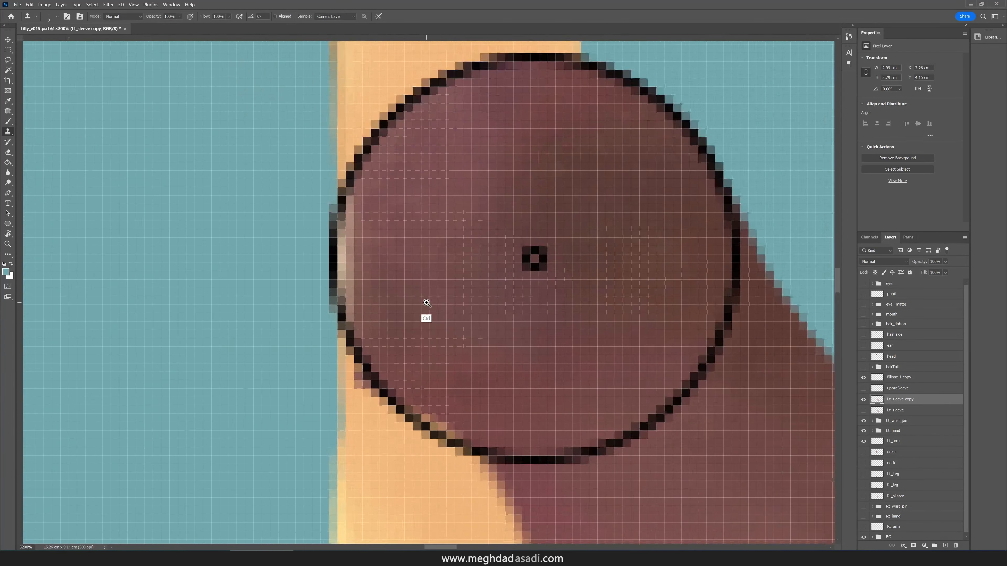
left_click_drag(427, 304, 466, 320)
left_click(430, 259, "alt")
left_click_drag(393, 260, 385, 283)
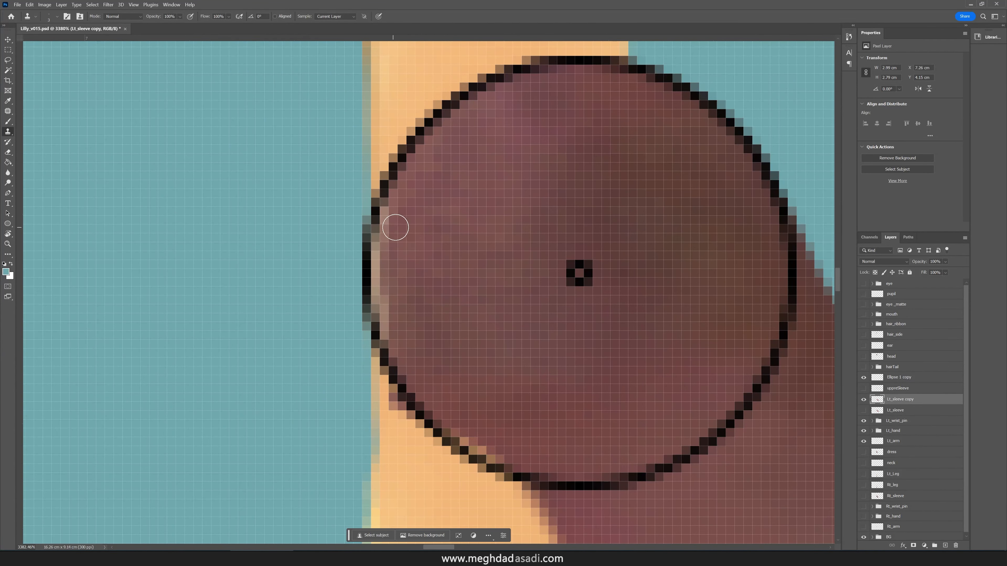
mouse_move(396, 228)
left_mouse_down()
mouse_move(379, 295)
mouse_move(395, 334)
mouse_move(393, 216)
mouse_move(397, 320)
left_mouse_up()
left_click_drag(507, 452, 440, 323)
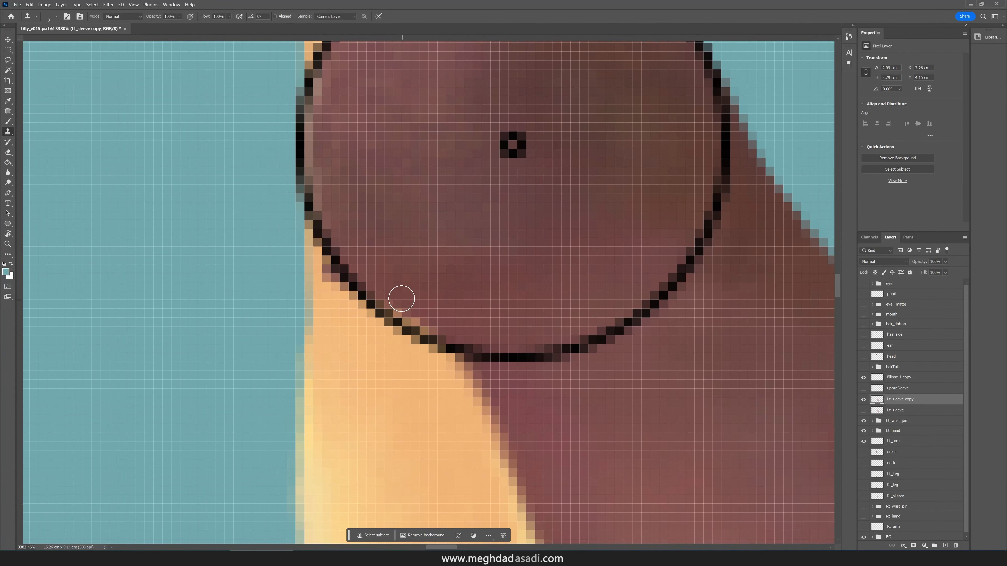
Hide the guide circle and clean up the Lt_sleeve copy's rounded edge above the forearm with the Clone Stamp.
left_click(863, 377)
key("e")
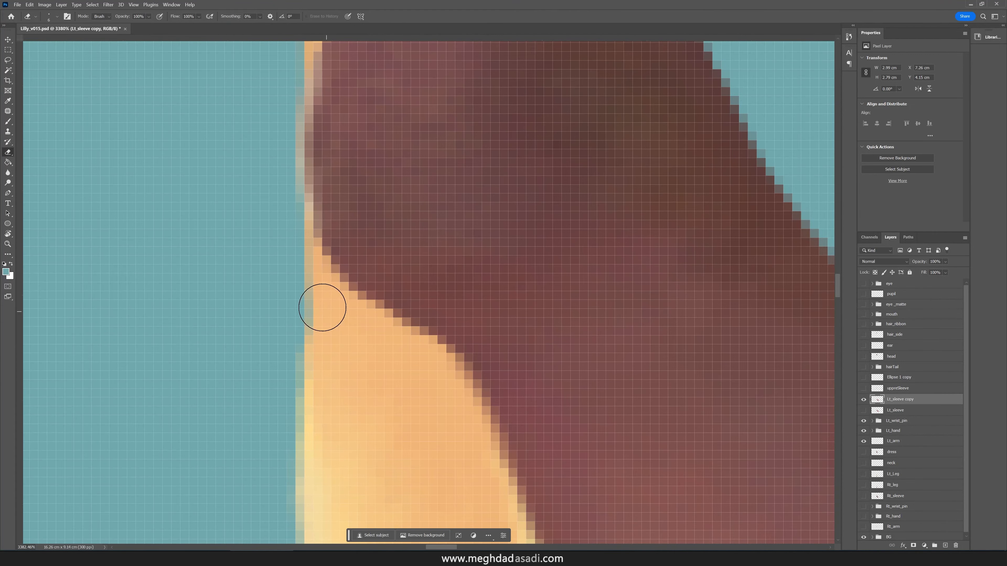
mouse_move(574, 270)
left_mouse_down()
mouse_move(541, 317)
mouse_move(538, 288)
left_mouse_up()
key("s")
left_click(495, 244, "alt")
mouse_move(471, 262)
left_mouse_down()
mouse_move(478, 319)
mouse_move(479, 232)
left_mouse_up()
Isolate uppreSleeve, retouch its rounded lower edge with cloned colour, and show it together with the Lt_sleeve copy.
left_click(863, 388)
scroll(615, 320, "down", 2)
left_click(898, 388)
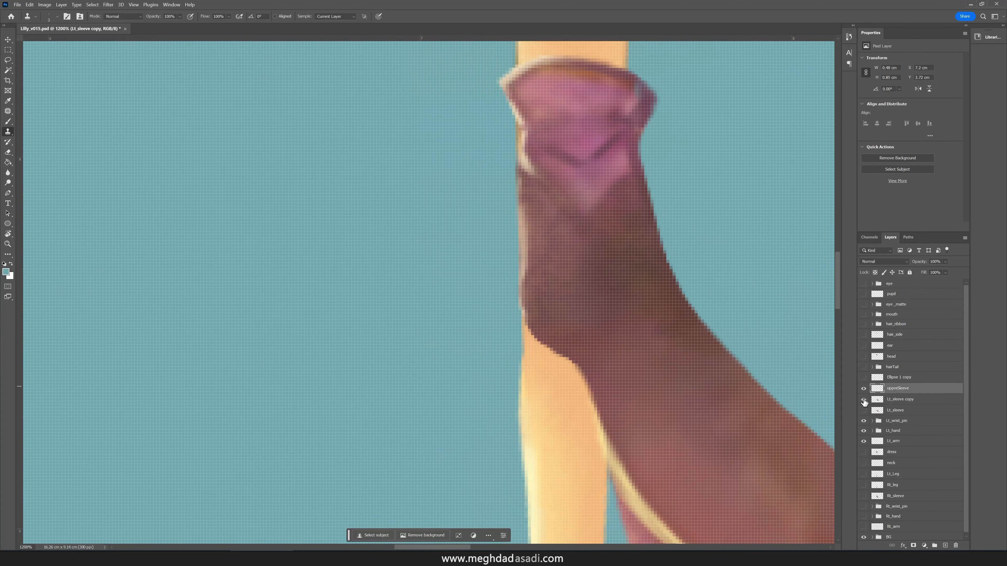
left_click(864, 399)
scroll(513, 292, "up", 3)
mouse_move(502, 317)
left_mouse_down()
mouse_move(507, 353)
mouse_move(487, 327)
mouse_move(516, 320)
left_mouse_up()
scroll(487, 327, "down", 3)
left_click(539, 301, "alt")
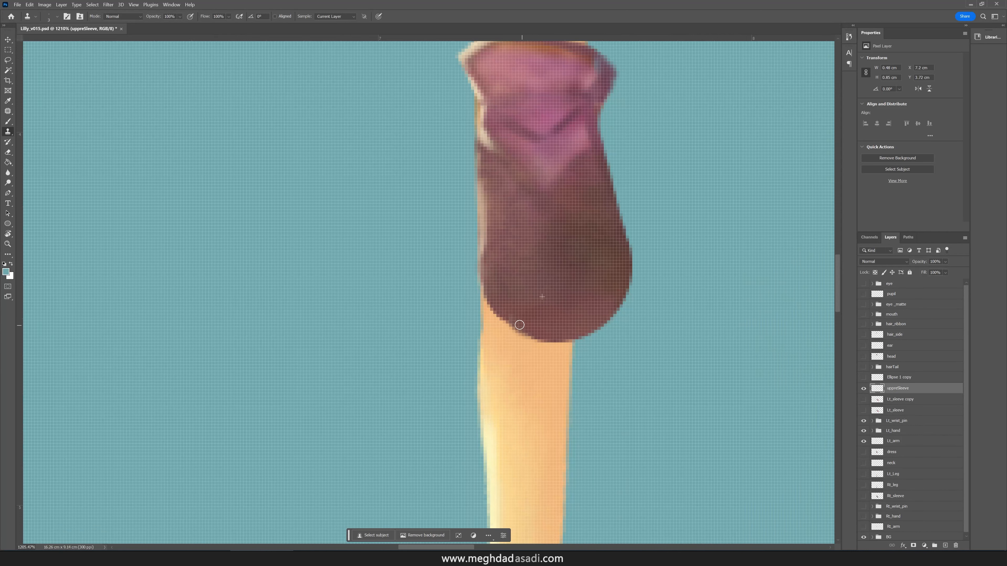
left_click(864, 399)
scroll(565, 357, "down", 5)
scroll(576, 344, "up", 2)
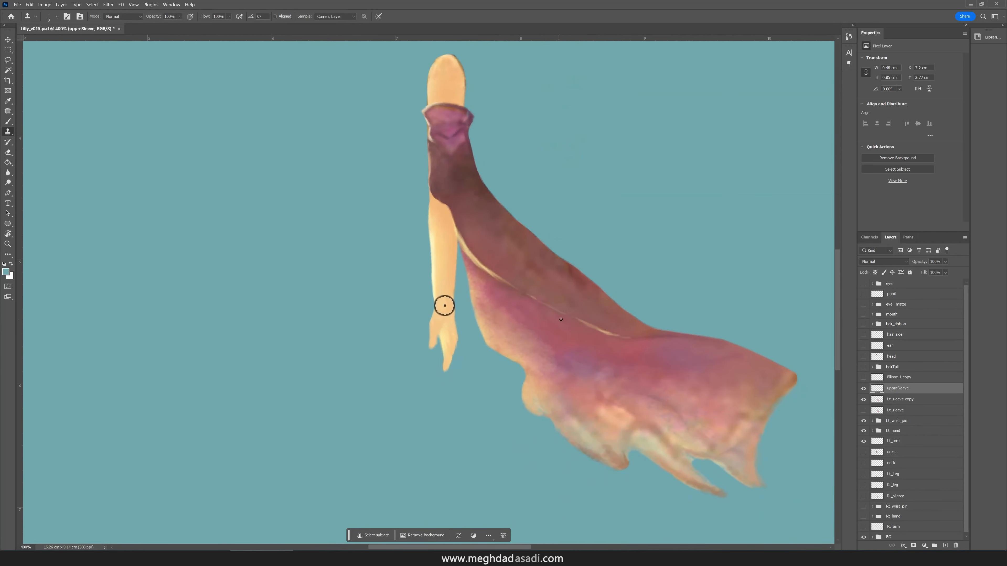
Set the Lt_sleeve copy's pivot at the guide circle's centre dot, test-rotate the sleeve around it and undo the rotation.
key("v")
left_click(911, 400)
left_click(864, 378)
left_click_drag(613, 327, 556, 171)
left_click_drag(423, 140, 406, 144)
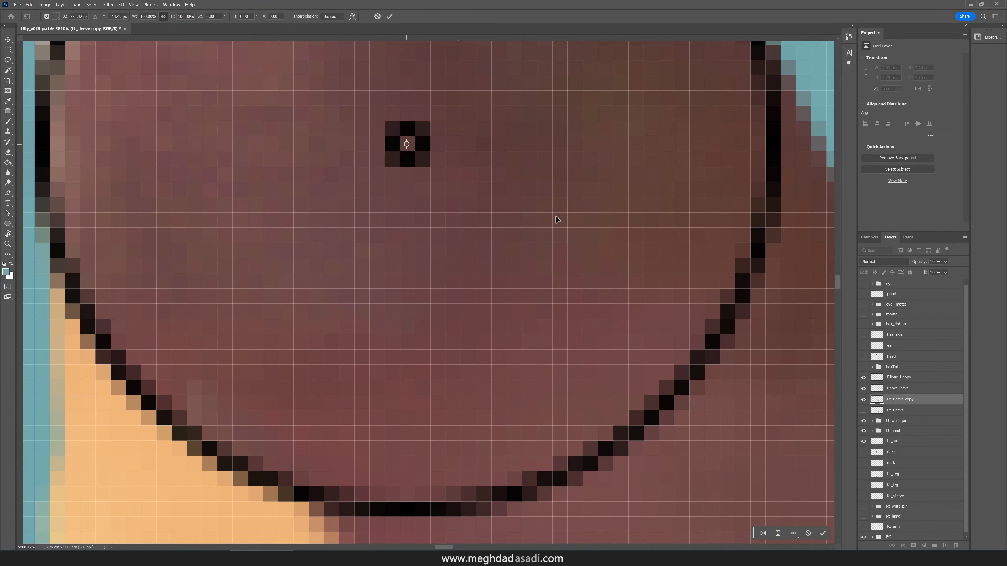
left_click_drag(602, 203, 371, 211)
scroll(370, 211, "down", 1)
left_click_drag(787, 461, 305, 357)
key("ctrl+z")
left_click_drag(249, 249, 434, 341)
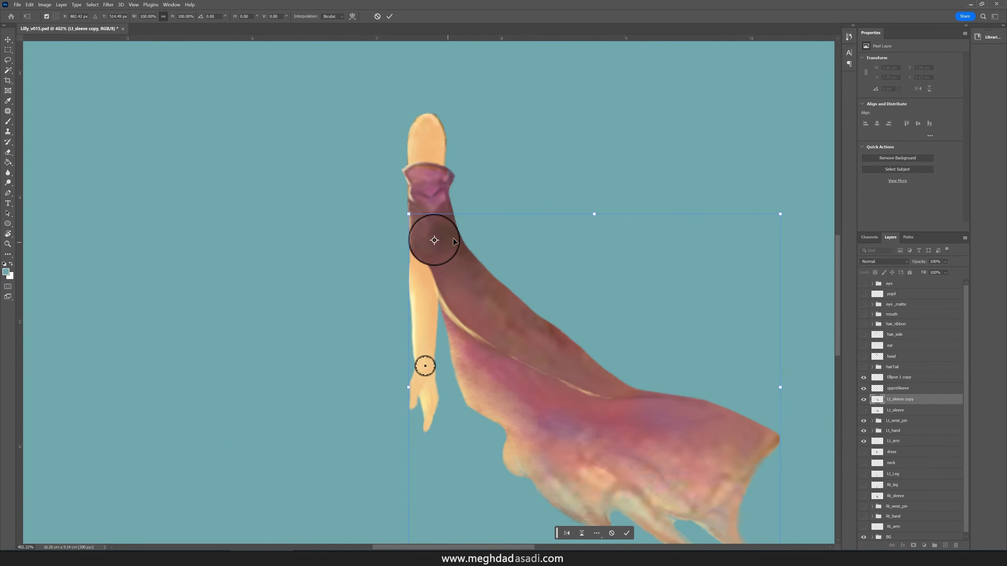
Move uppreSleeve directly above Lt_arm, merge the two layers and name the result Lt_arm.
left_click_drag(868, 390, 874, 426)
left_click(878, 441, "ctrl")
key("ctrl+e")
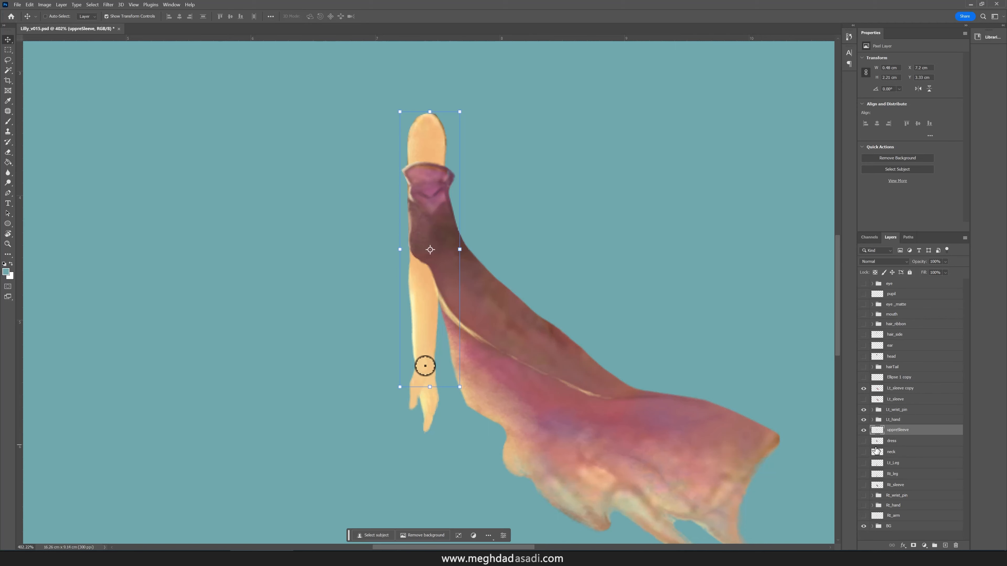
double_click(898, 430)
type("Lt_arm")
key("Return")
Delete the original Lt_sleeve layer, rename its trimmed copy Lt_sleeve and show it together with Lt_arm.
left_click(906, 391)
left_click(864, 388)
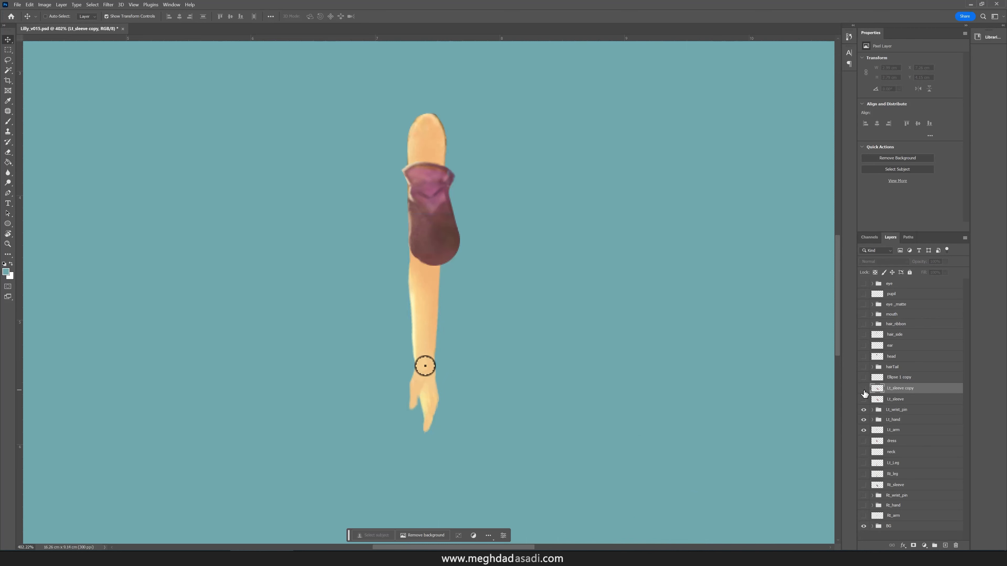
left_click(864, 389)
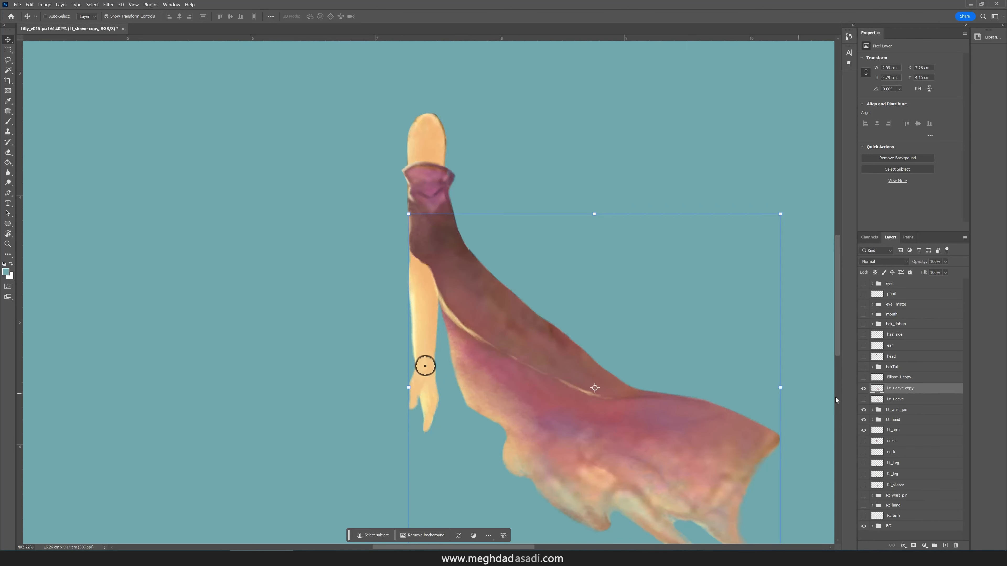
left_click(900, 401)
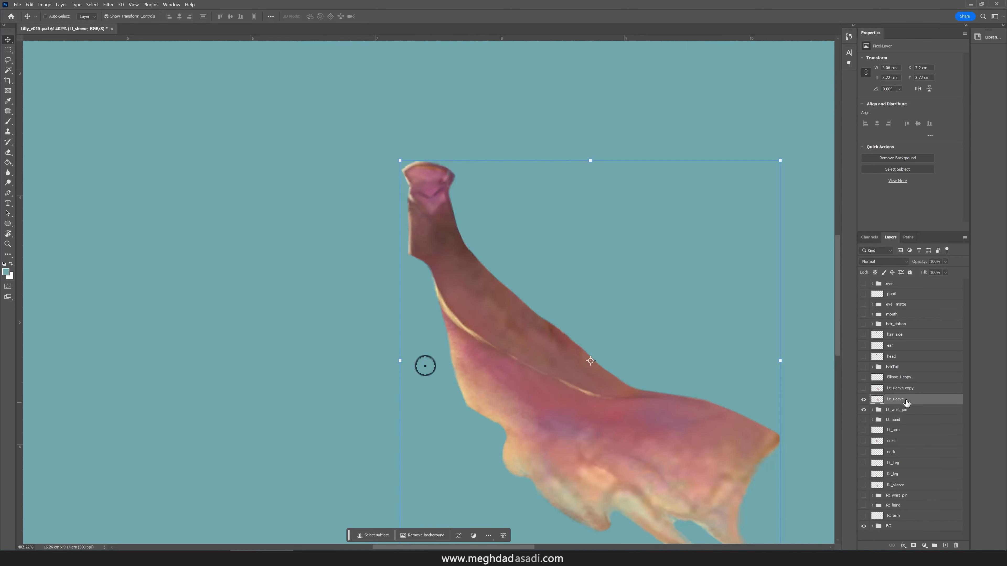
key("Delete")
double_click(902, 389)
type("Lt_sleeve")
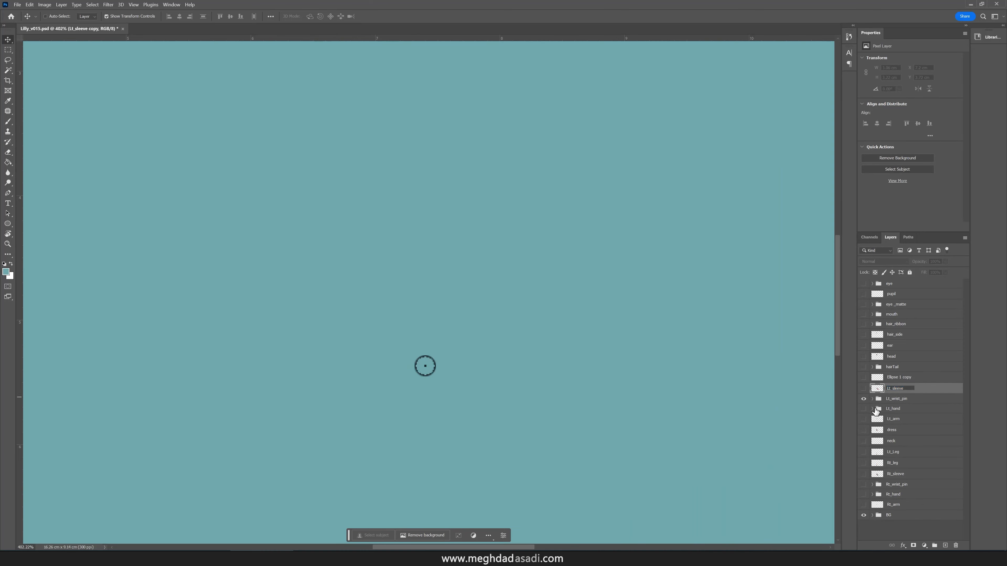
key("Return")
left_click(864, 388)
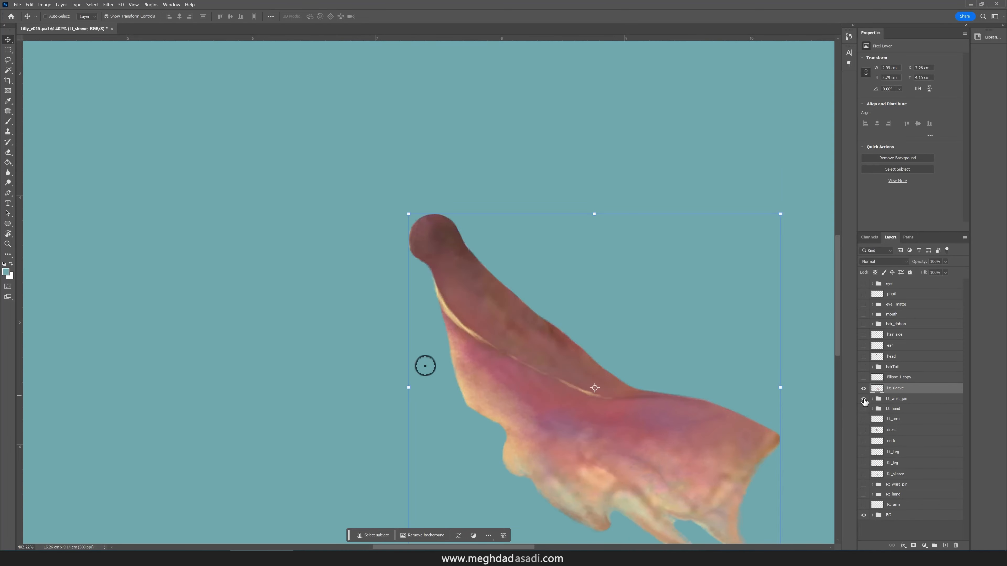
left_click(864, 419)
scroll(436, 357, "down", 2)
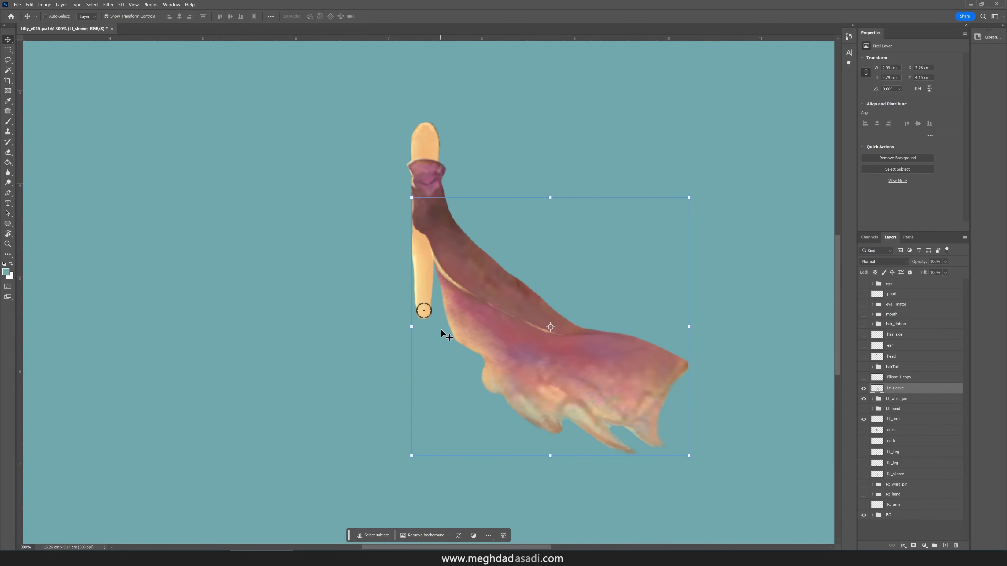
Save the document as a new version named Lilly_v016 in the Photoshop project folder with maximum compatibility.
left_click(20, 5)
left_click(49, 99)
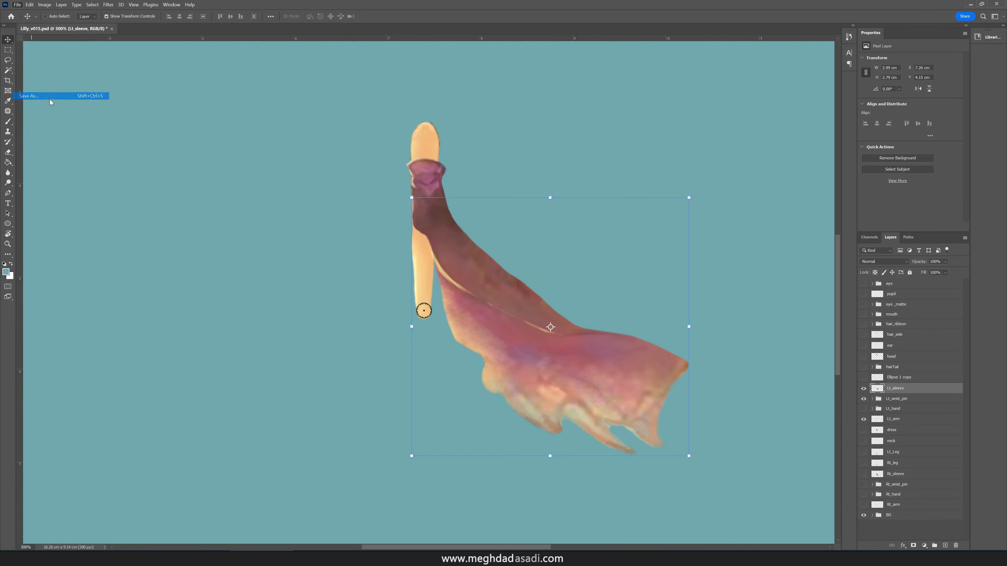
left_click(218, 391)
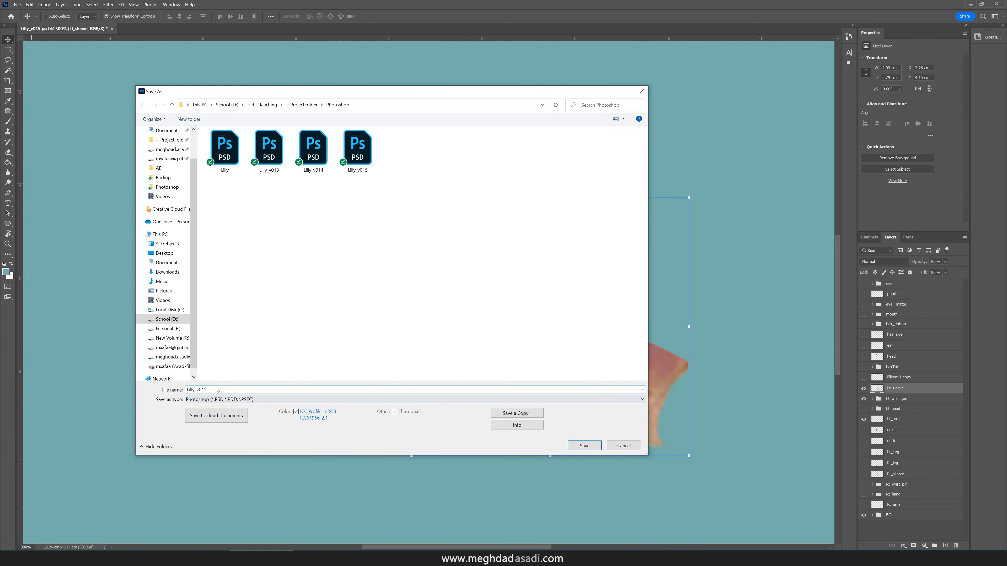
key("BackSpace")
type("6")
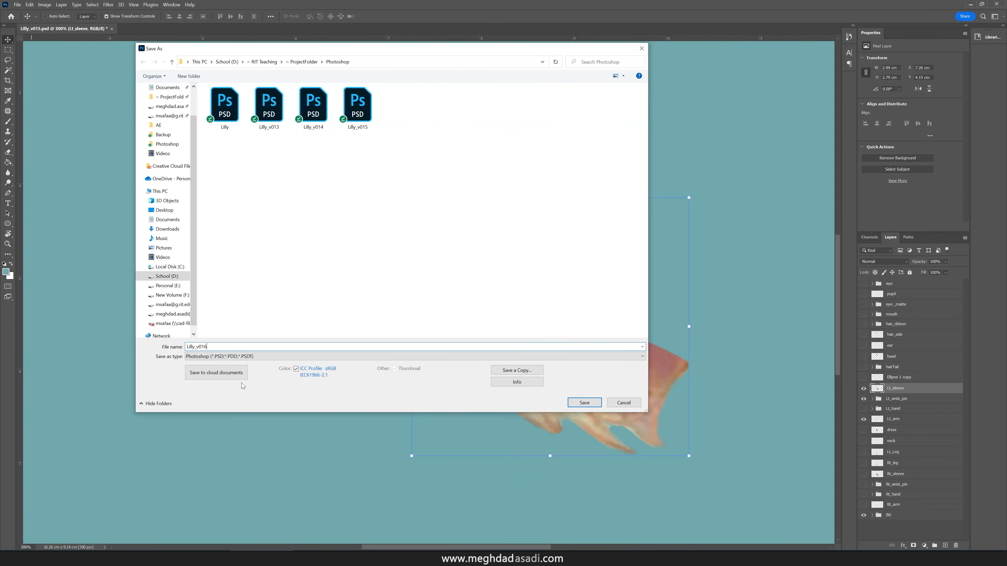
key("Return")
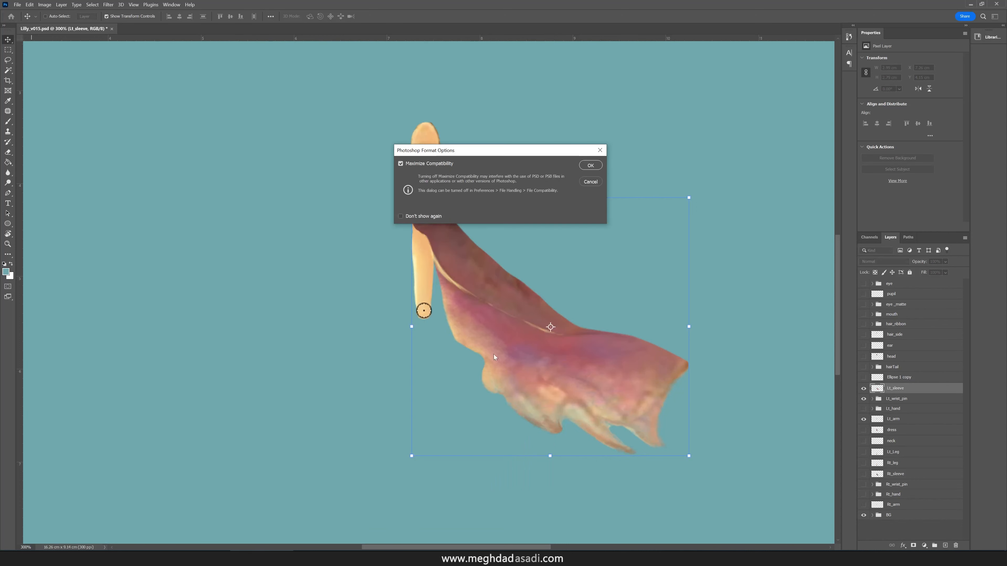
left_click(590, 165)
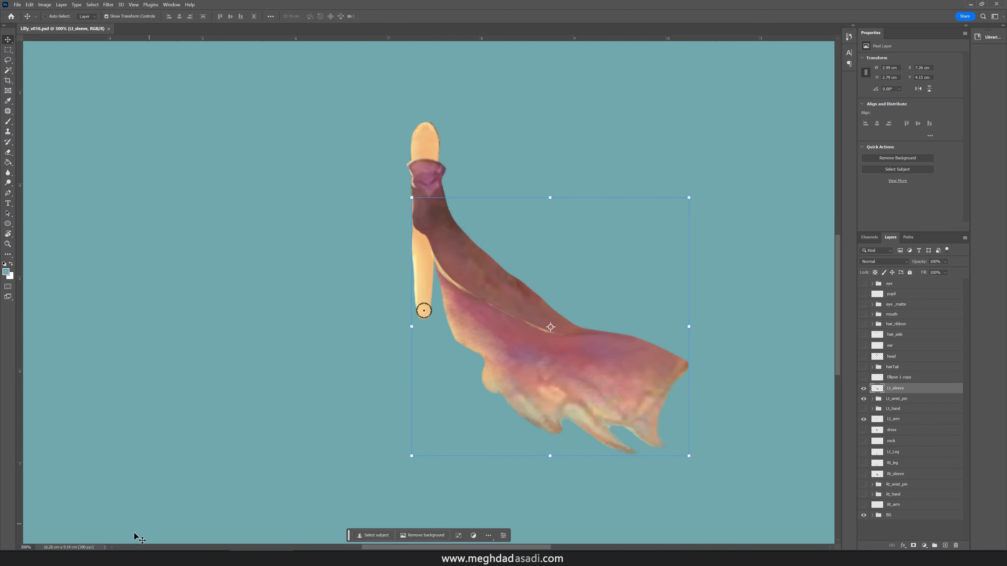
Save the document over the existing Lilly file in the Photoshop project folder, keeping maximum compatibility.
left_click(17, 4)
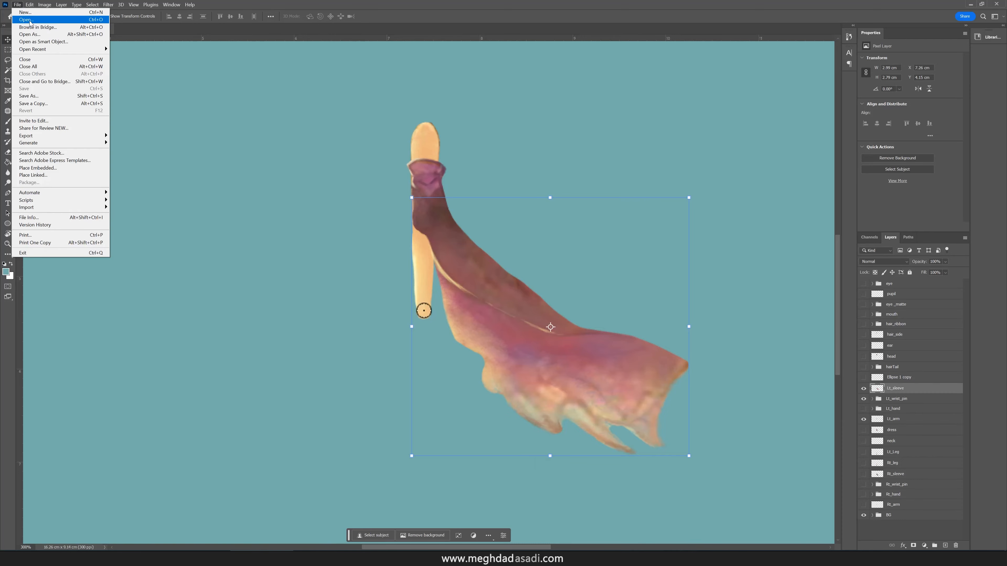
left_click(29, 96)
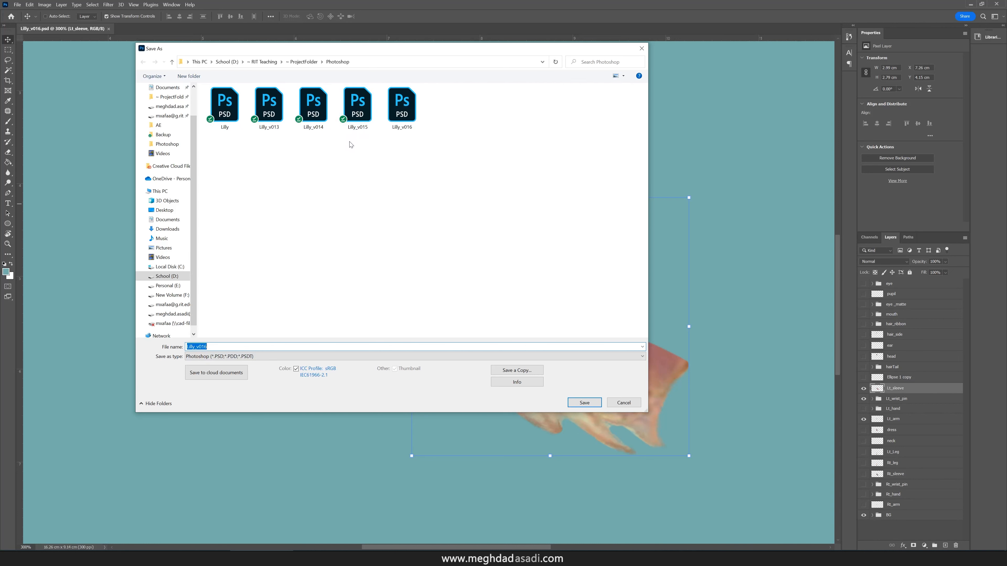
left_click(224, 105)
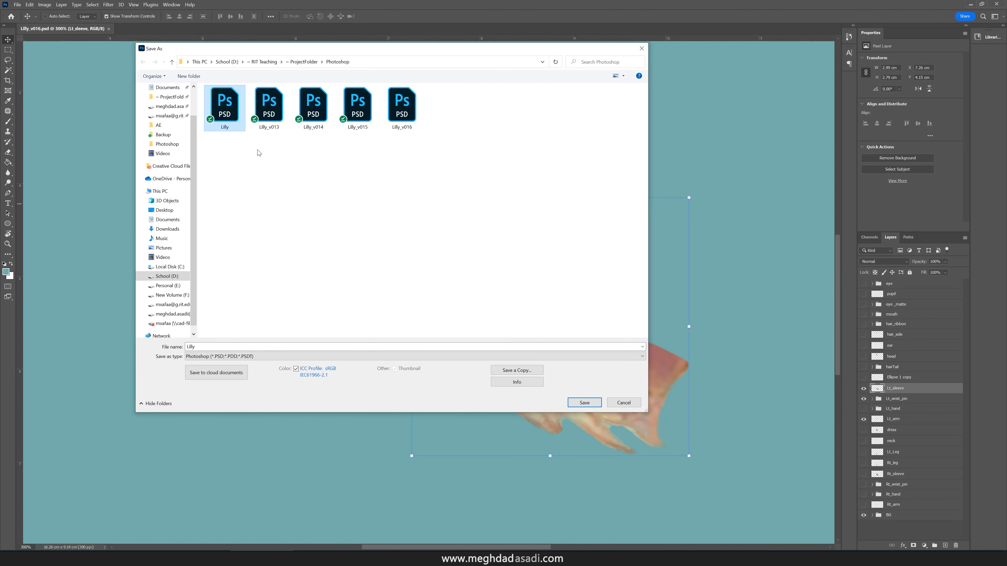
left_click(584, 402)
left_click(522, 281)
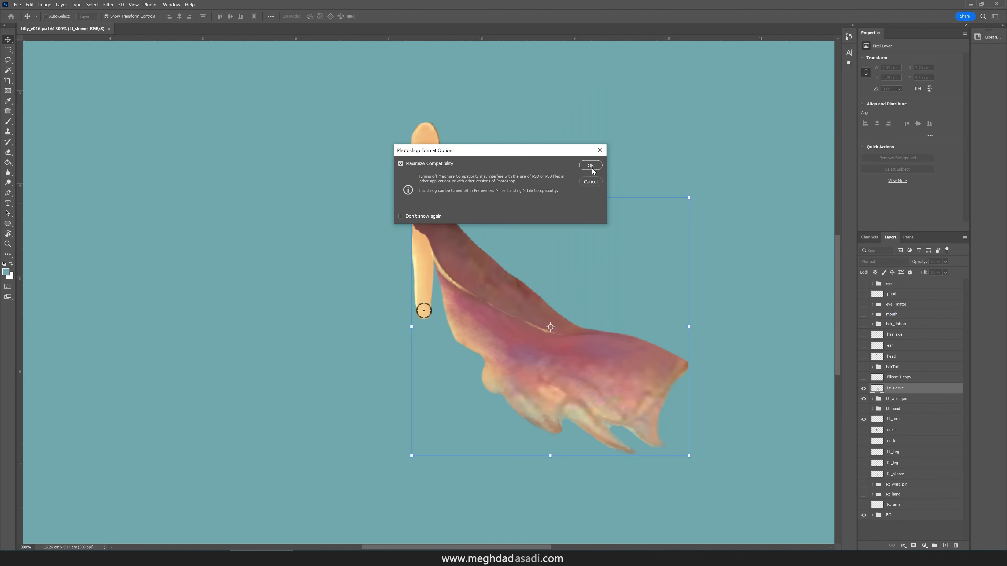
left_click(590, 166)
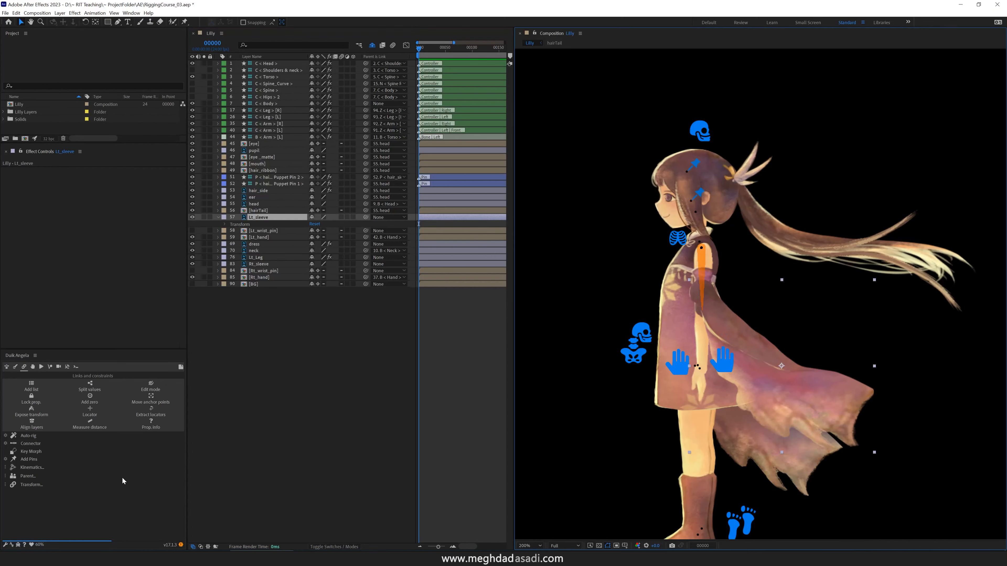
Switch to After Effects, expand the Lilly Layers folder and reload the footage of ear/Lilly.psd.
left_click(3, 112)
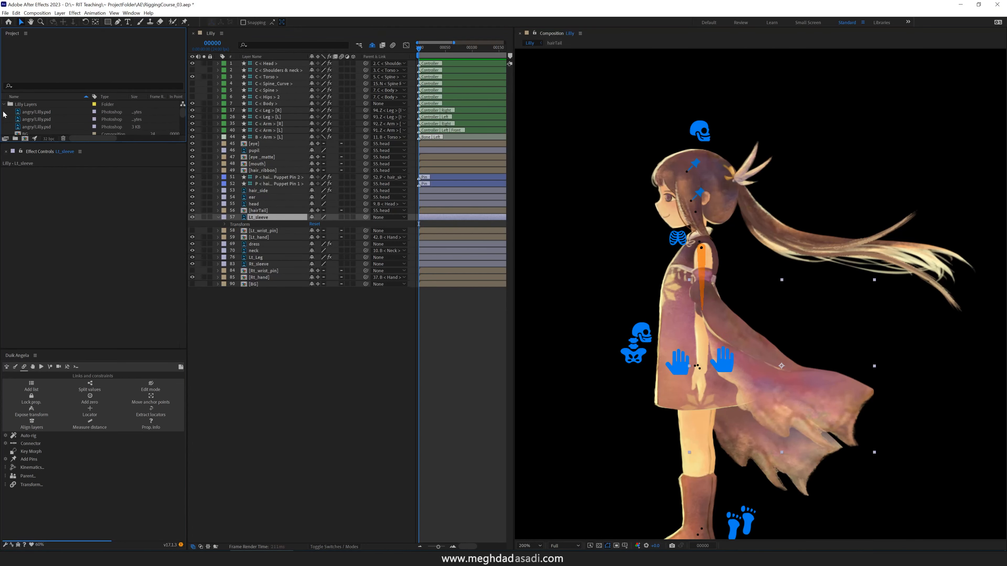
left_click_drag(12, 145, 26, 276)
right_click(43, 175)
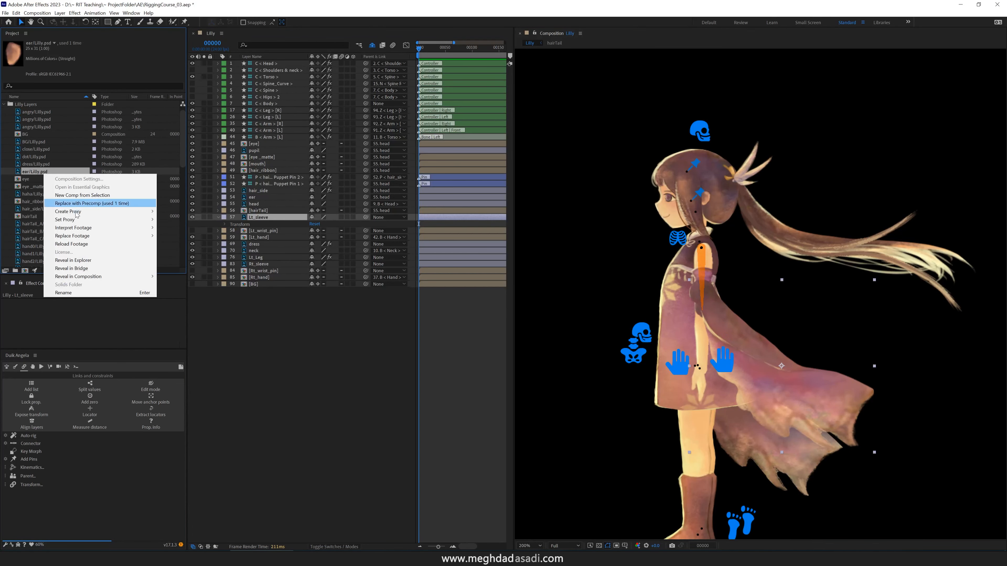
left_click(82, 244)
Move the Lt_sleeve layer away from the left arm in the composition.
left_click(640, 314)
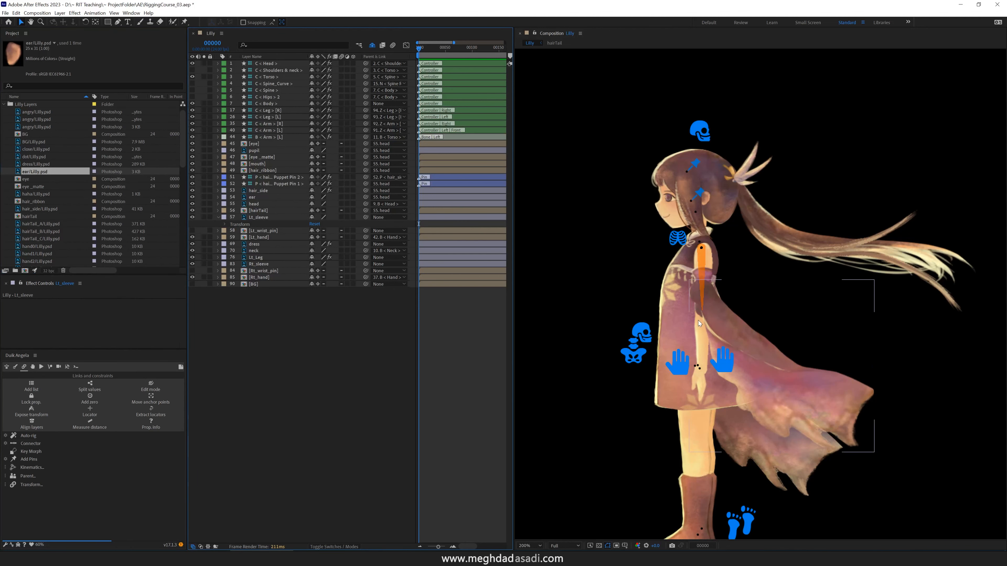
scroll(694, 324, "up", 1)
left_click_drag(683, 336, 797, 359)
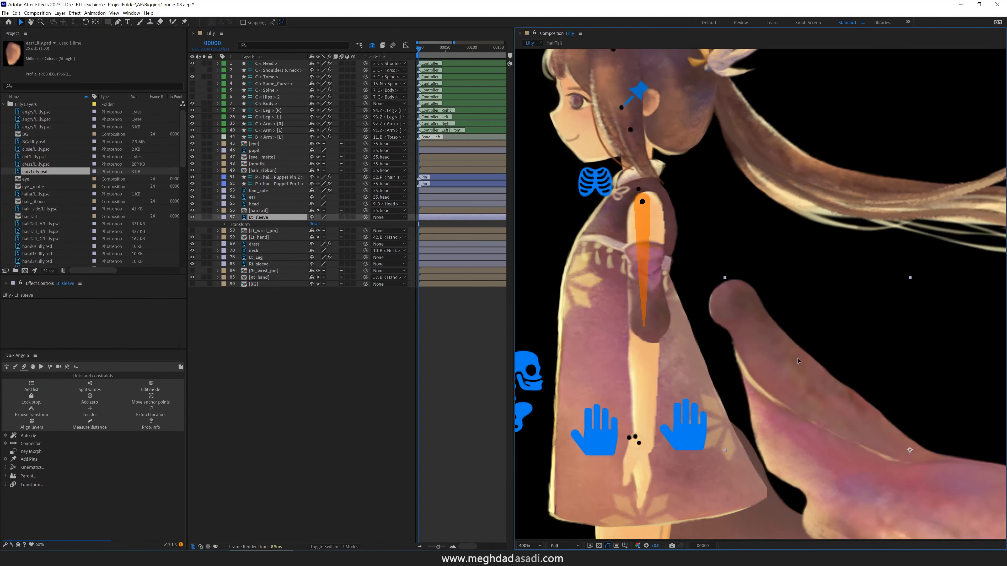
Reveal the composition's shy layers, locate Lt_arm and select the wrist pin in its Puppet effect's Mesh 1.
left_click(654, 311)
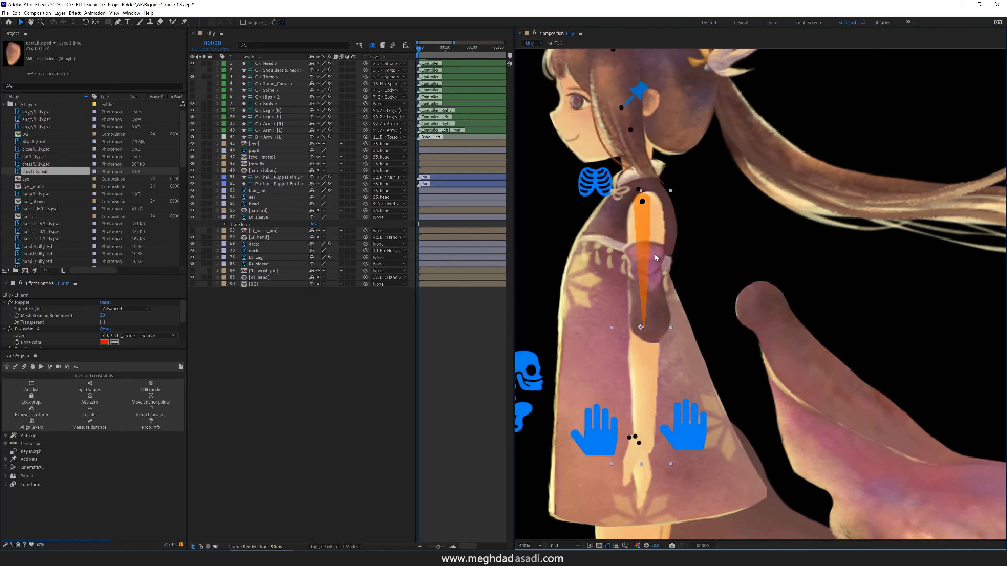
left_click(371, 45)
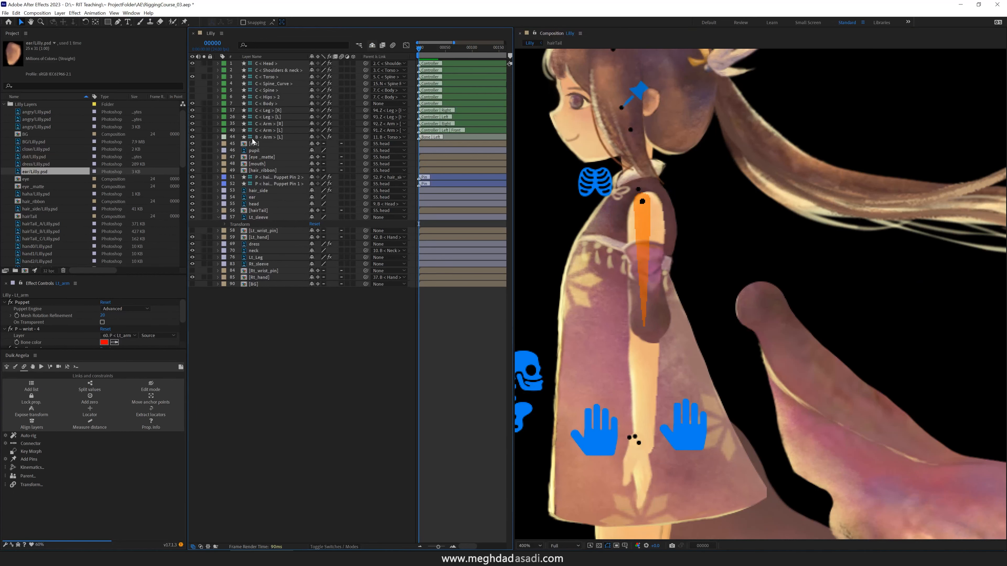
left_click_drag(189, 113, 130, 113)
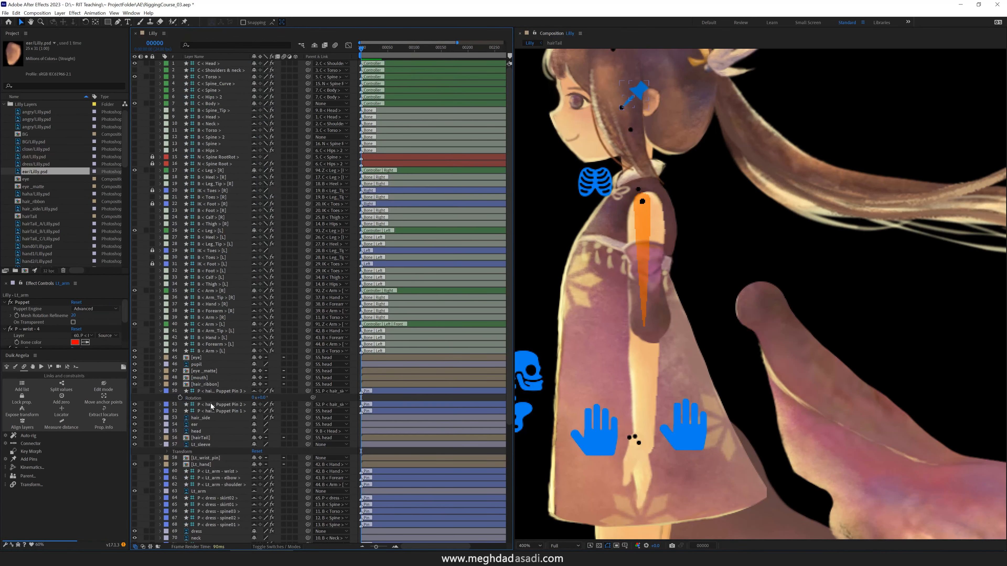
scroll(214, 418, "down", 4)
scroll(214, 418, "down", 1)
left_click(161, 391)
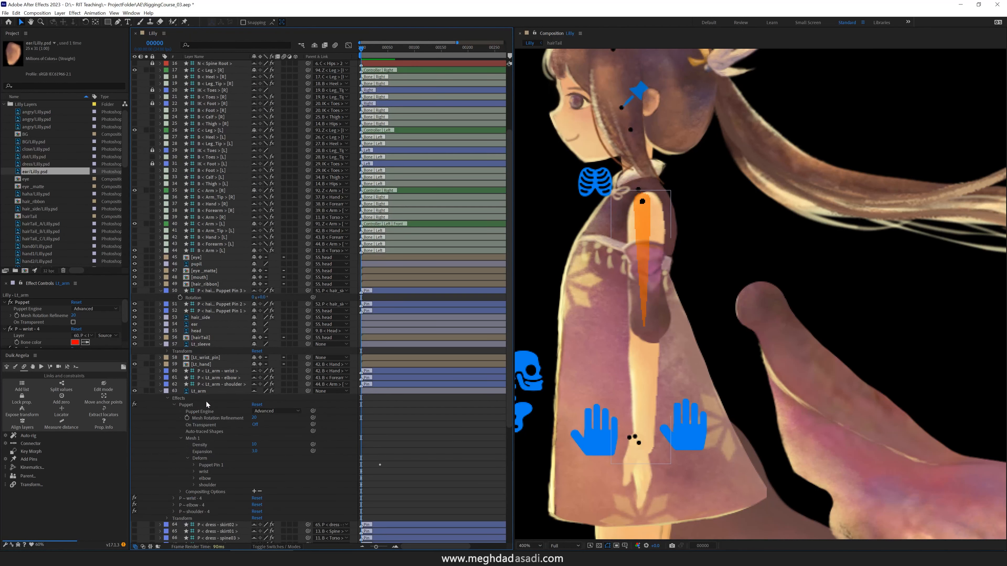
left_click(196, 439)
left_click(204, 471)
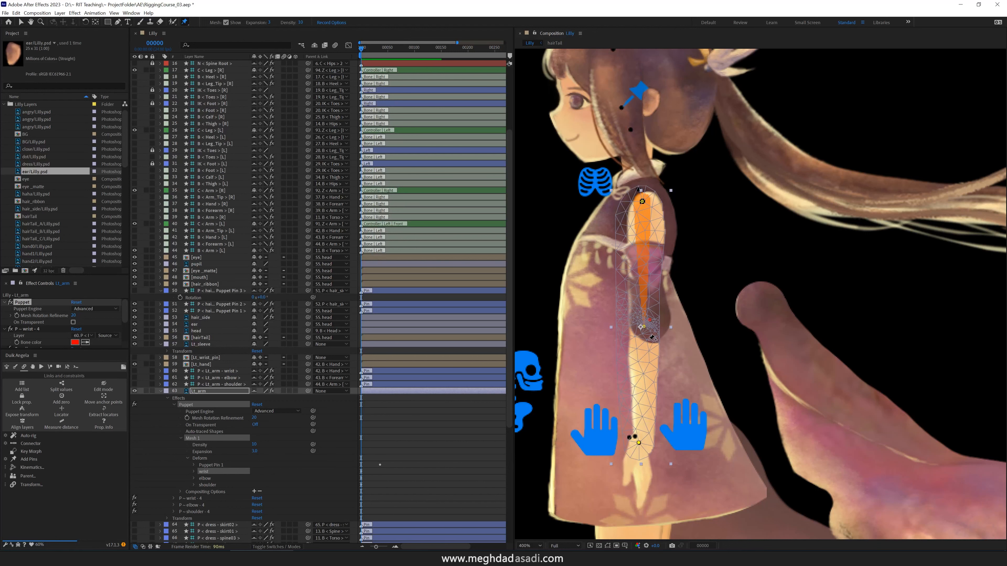
Switch to Photoshop and compare the bounds of the Lt_arm layer with those of the backup layer.
scroll(630, 421, "up", 1)
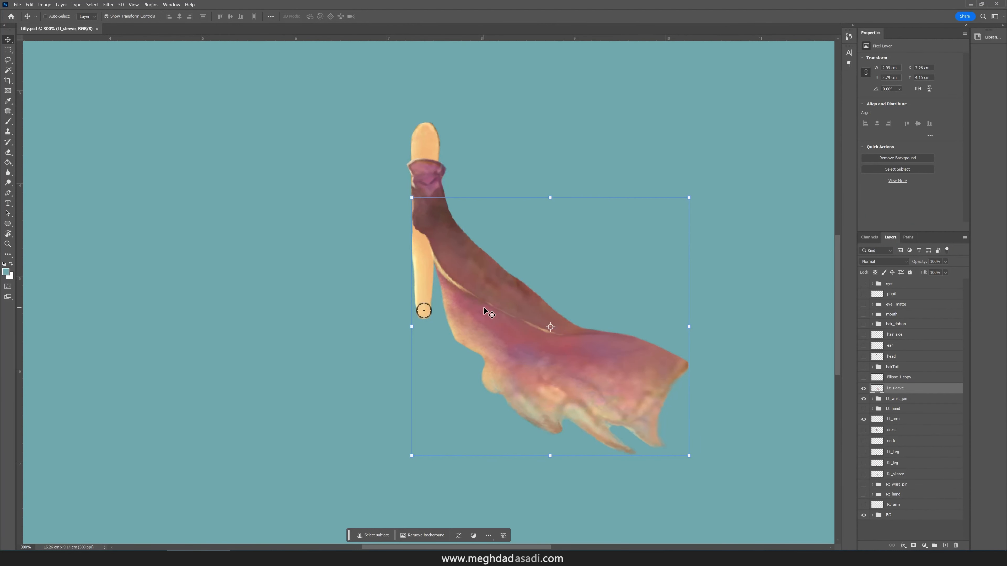
scroll(483, 307, "up", 3)
left_click_drag(530, 264, 609, 253)
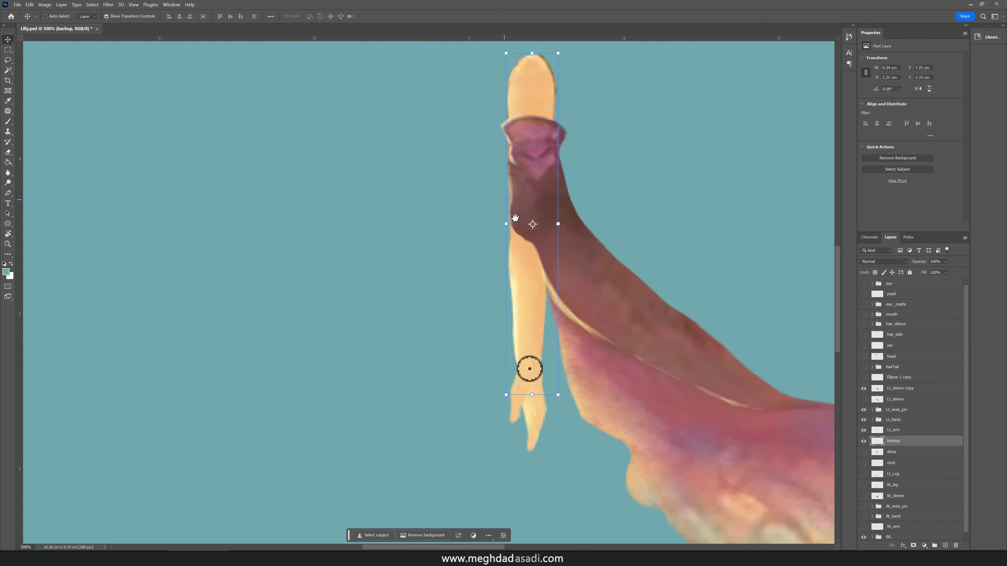
left_click(895, 431)
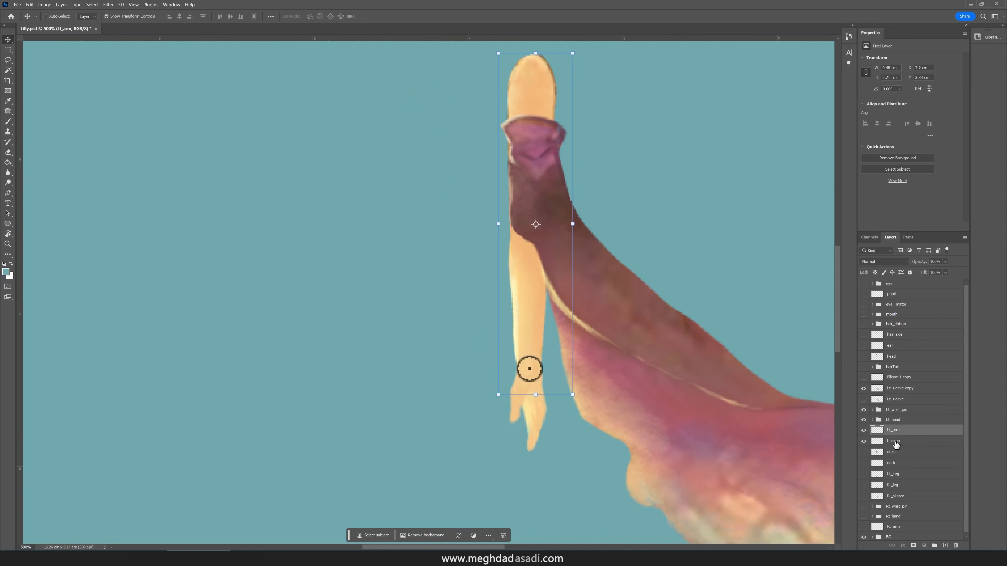
left_click(895, 441)
left_click(896, 431)
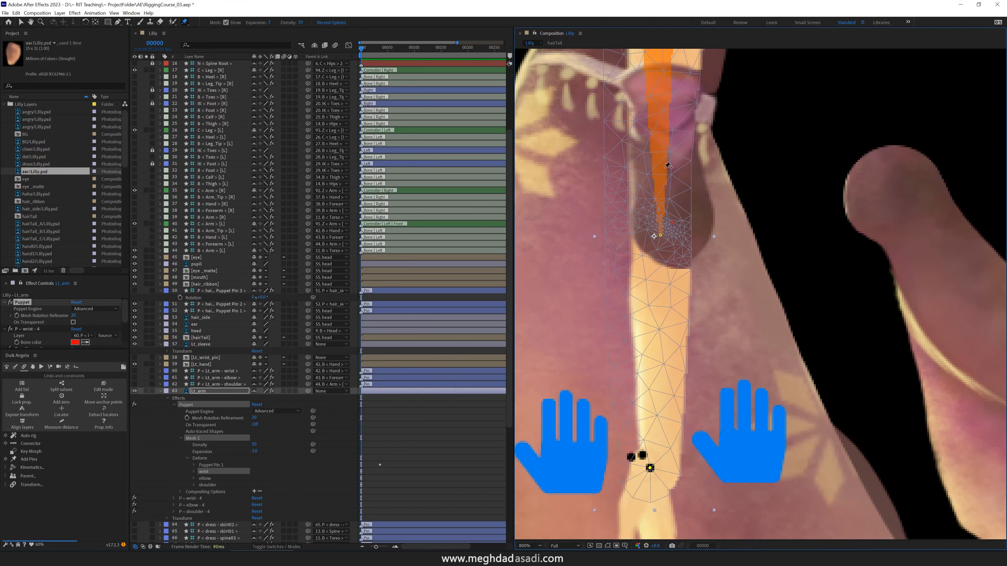
key("comma")
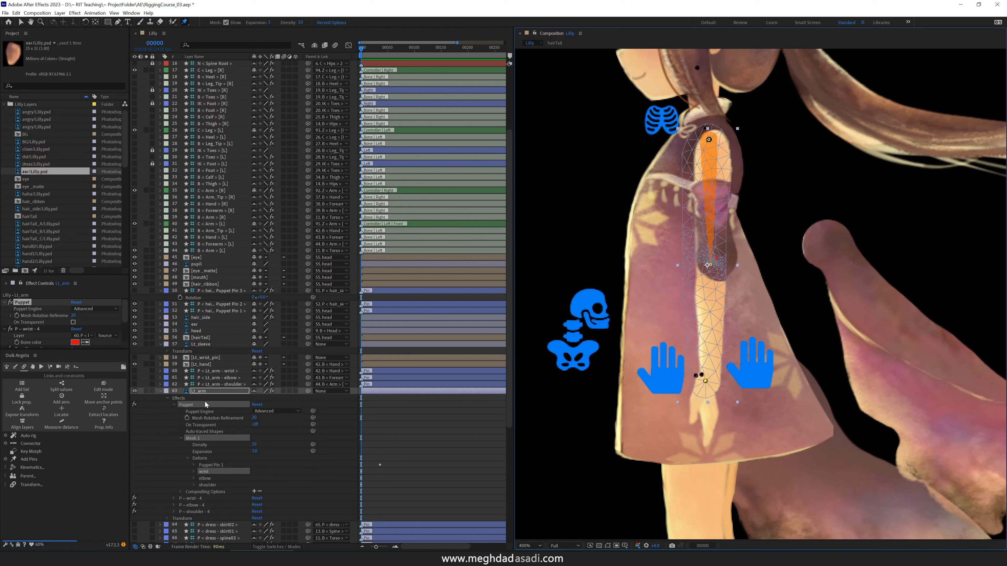
Turn off the Puppet effect on Lt_arm and remove all effects from the layer.
left_click(191, 406)
left_click(10, 305)
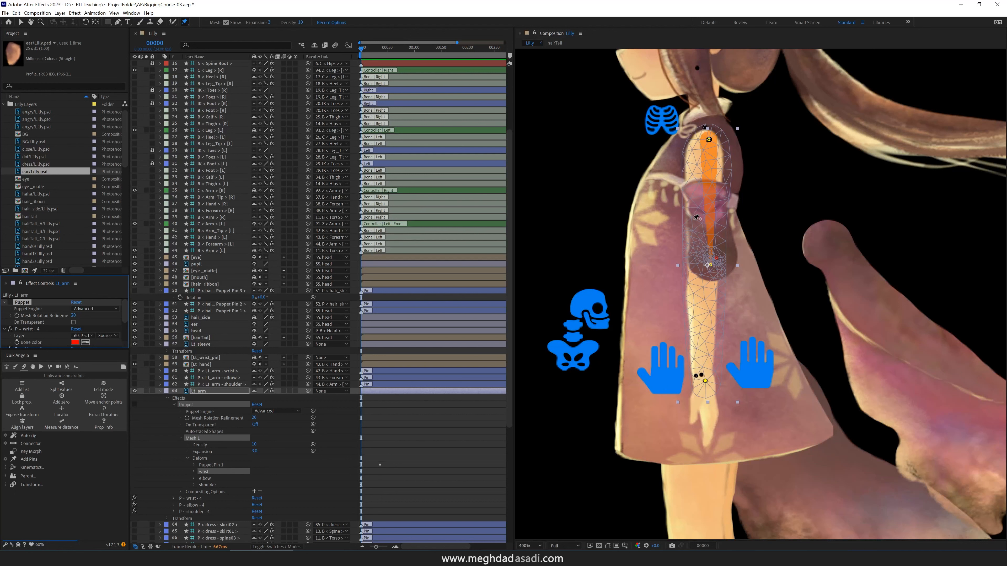
left_click(184, 402)
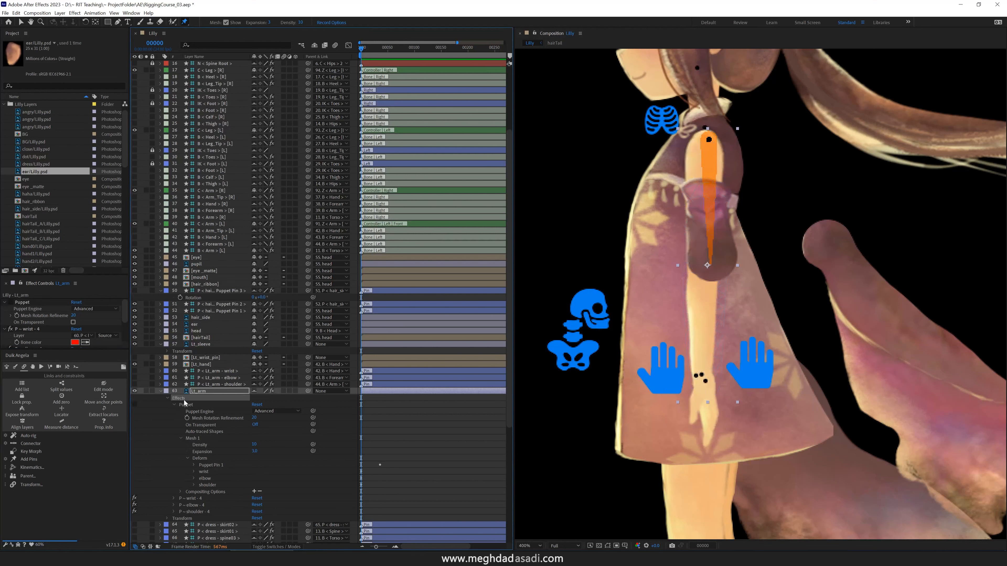
key("ctrl+shift+e")
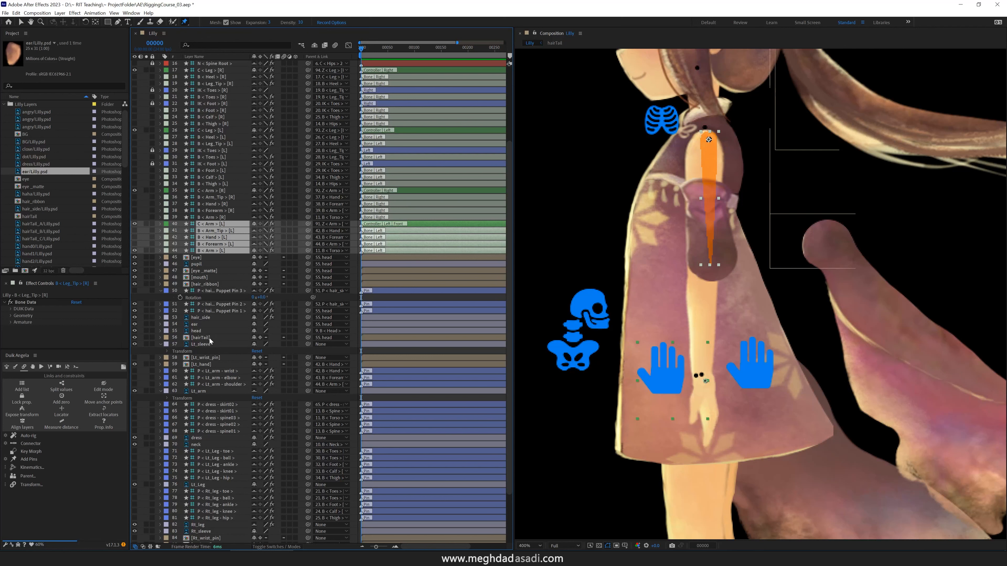
Set the Lt_hand layer's parent to None and delete the left arm's controller and its four bone layers.
left_click(222, 364)
left_click(330, 365)
left_click(380, 14)
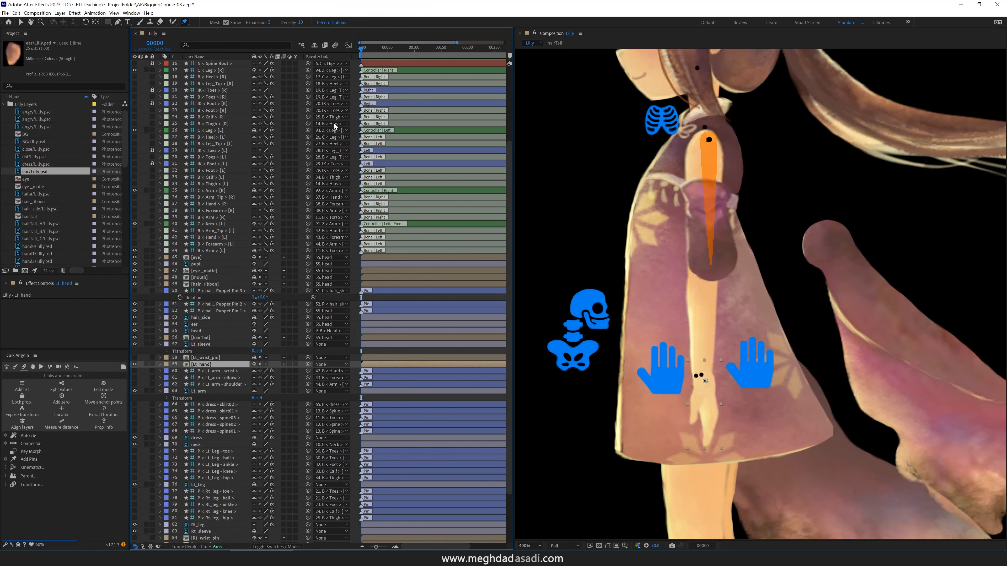
left_click(215, 251)
left_click(216, 224, "shift")
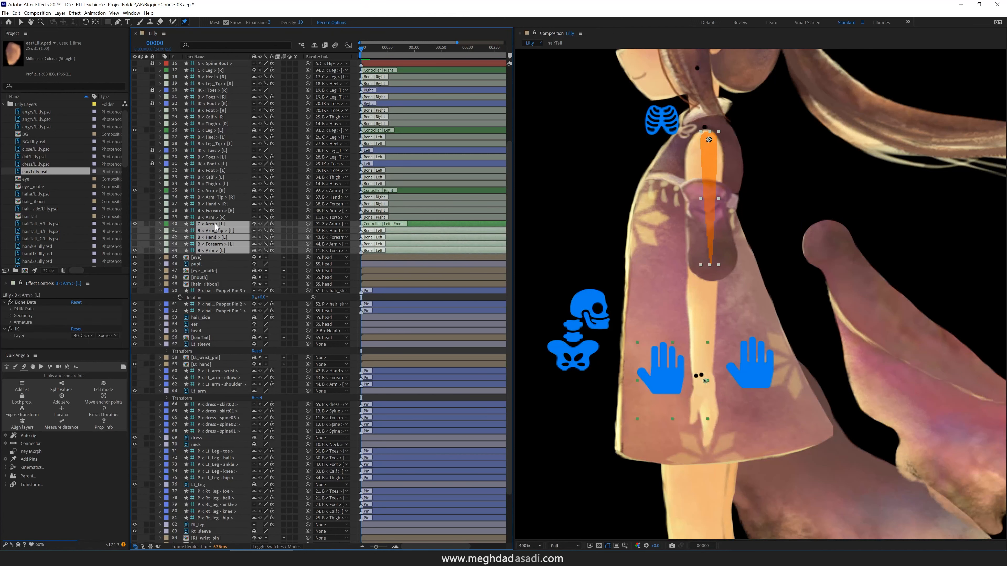
key("Delete")
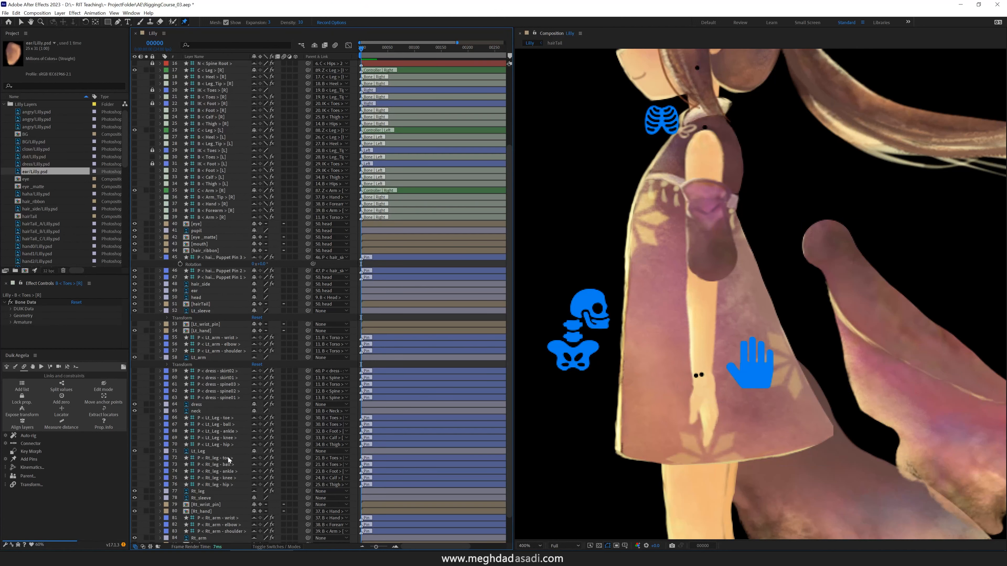
Delete the wrist, elbow and shoulder pin layers of Lt_arm, and unlock and delete the left arm's zero layer.
scroll(224, 333, "down", 1)
left_click(223, 319)
left_click(223, 306, "shift")
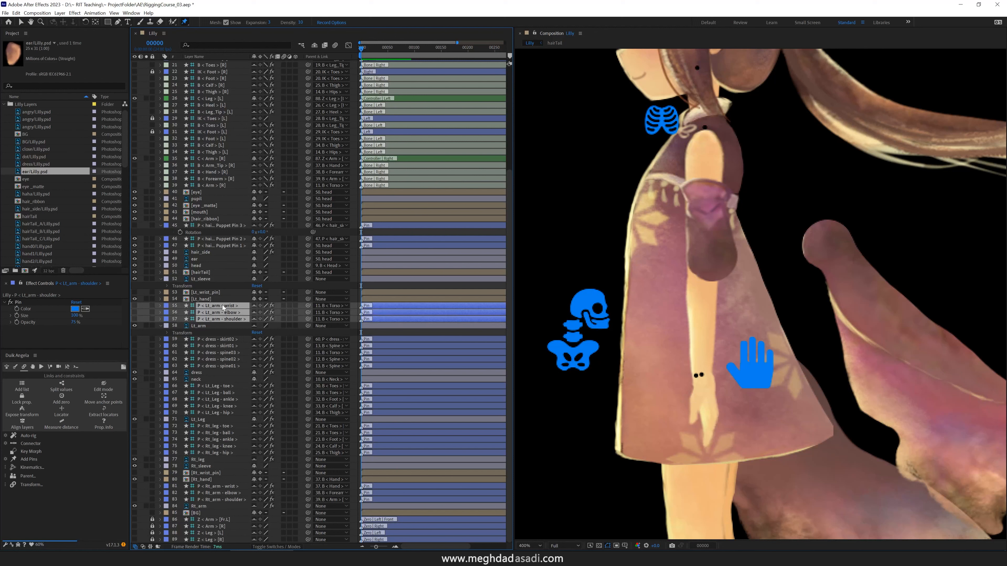
key("Delete")
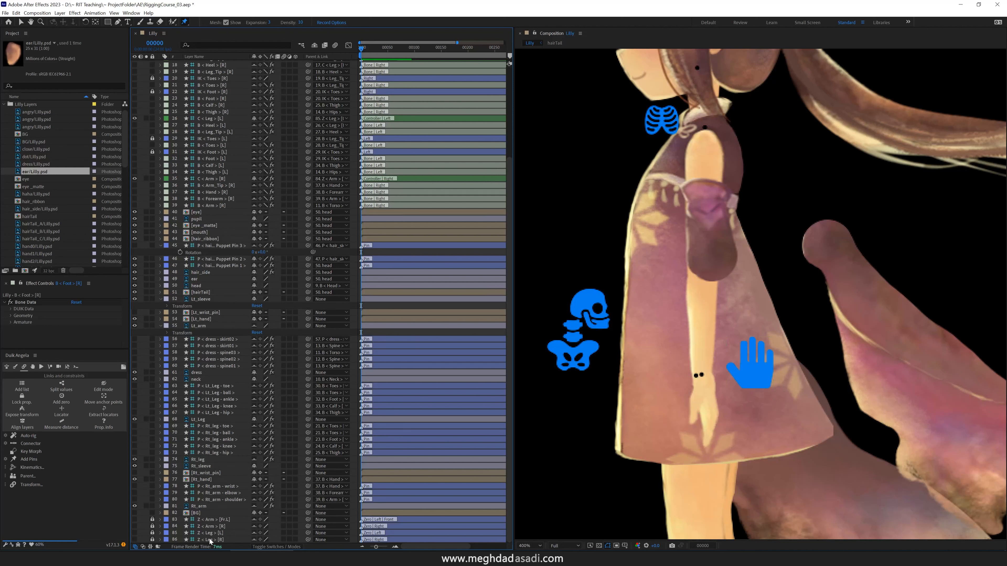
left_click(152, 519)
left_click(203, 521)
key("Delete")
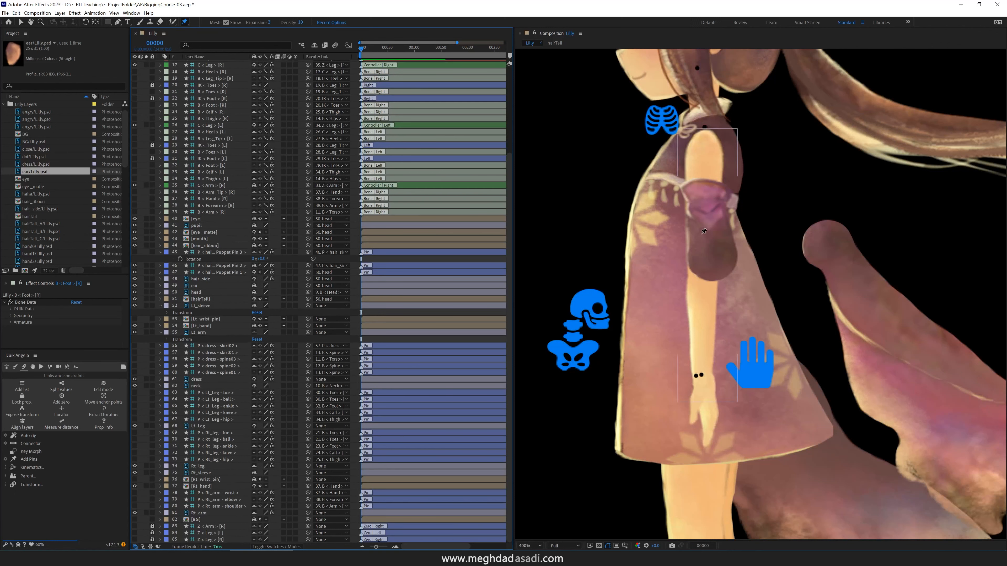
Nudge Lt_arm horizontally to line its wrist up with the hand, and reposition Lt_sleeve beside the dress.
key("v")
left_click(698, 323)
scroll(681, 400, "up", 1)
left_click_drag(599, 440, 643, 353)
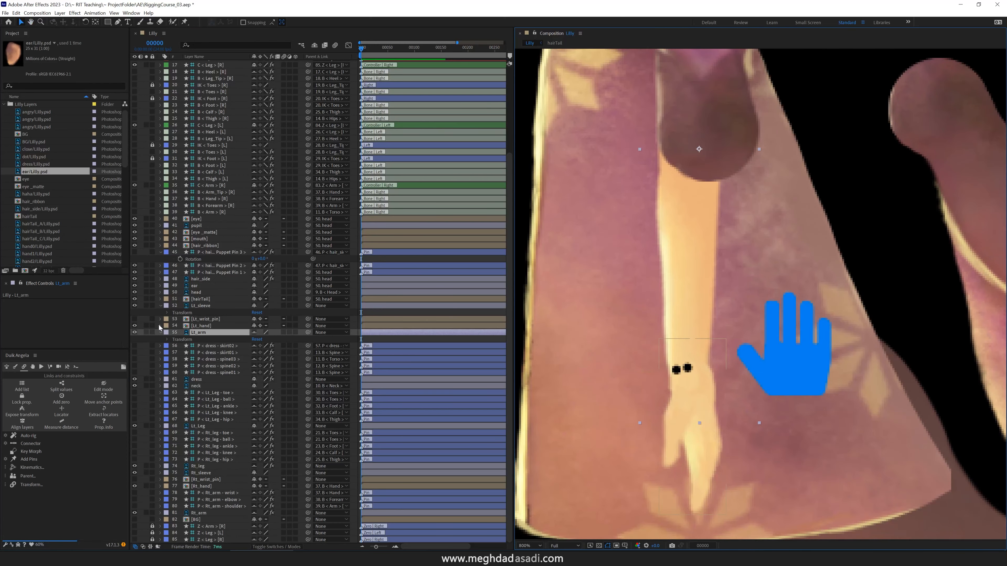
key("p")
key("Right")
key("Right")
key("Right")
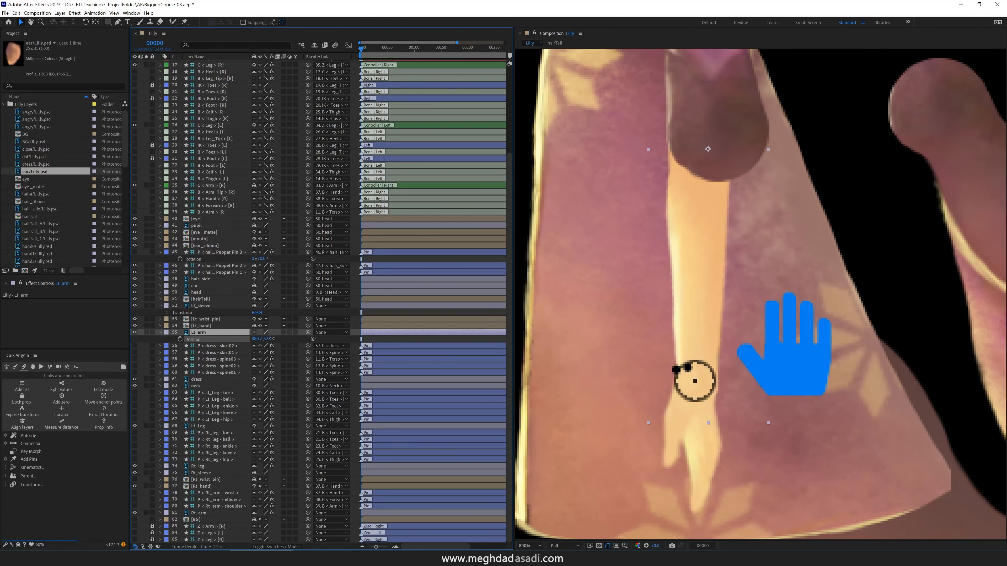
key("Left")
scroll(818, 251, "down", 1)
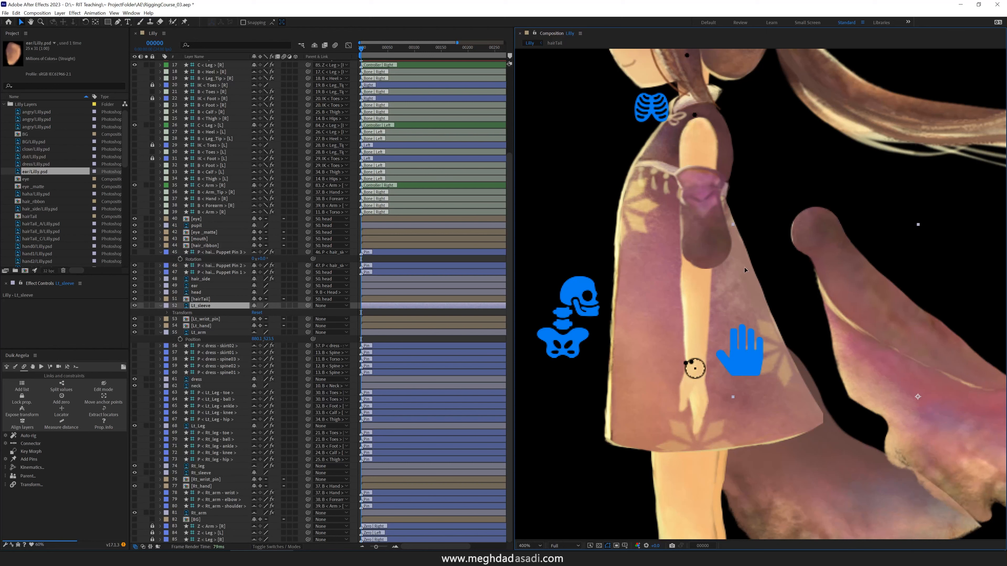
left_click(712, 269)
left_click_drag(712, 269, 772, 267)
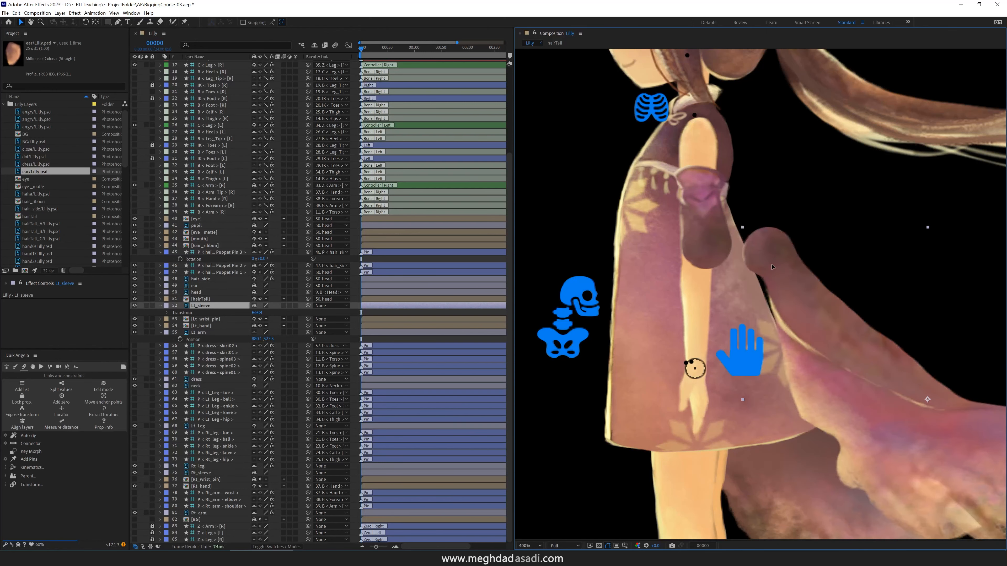
Collapse the Lilly Layers project folder and choose the Lilly Photoshop file from the Photoshop folder for import.
left_click_drag(82, 274, 89, 330)
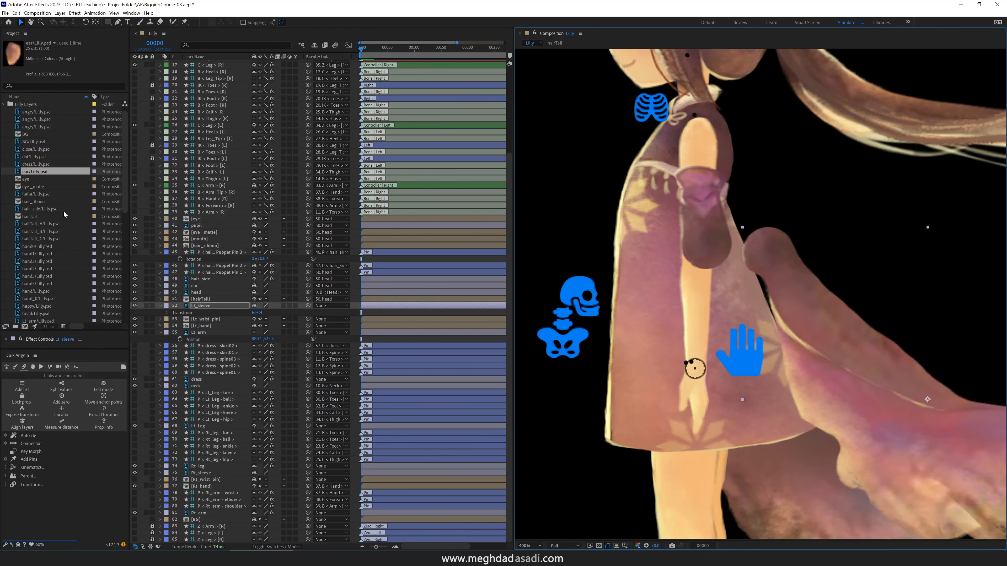
left_click(5, 104)
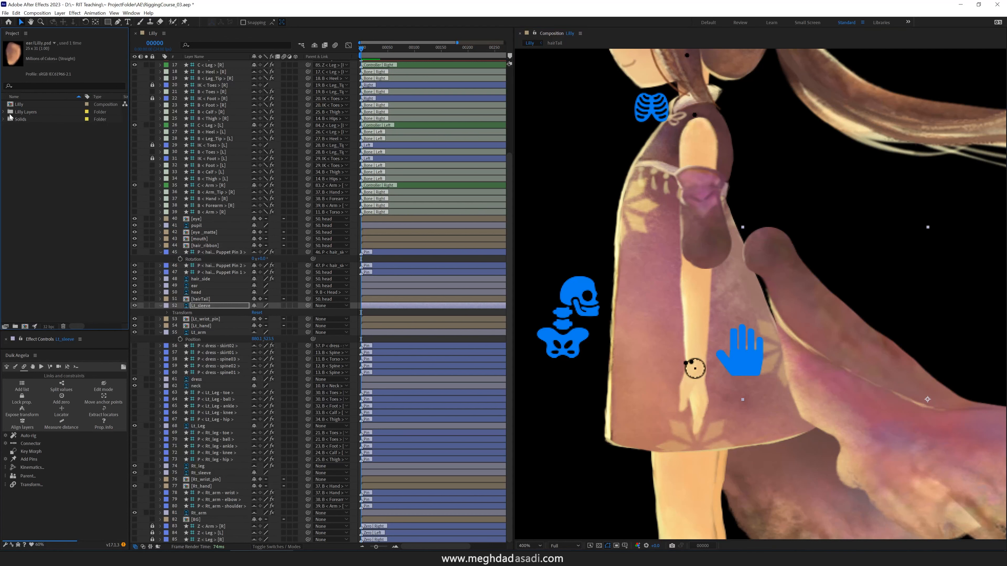
right_click(34, 154)
mouse_move(60, 186)
left_click(142, 188)
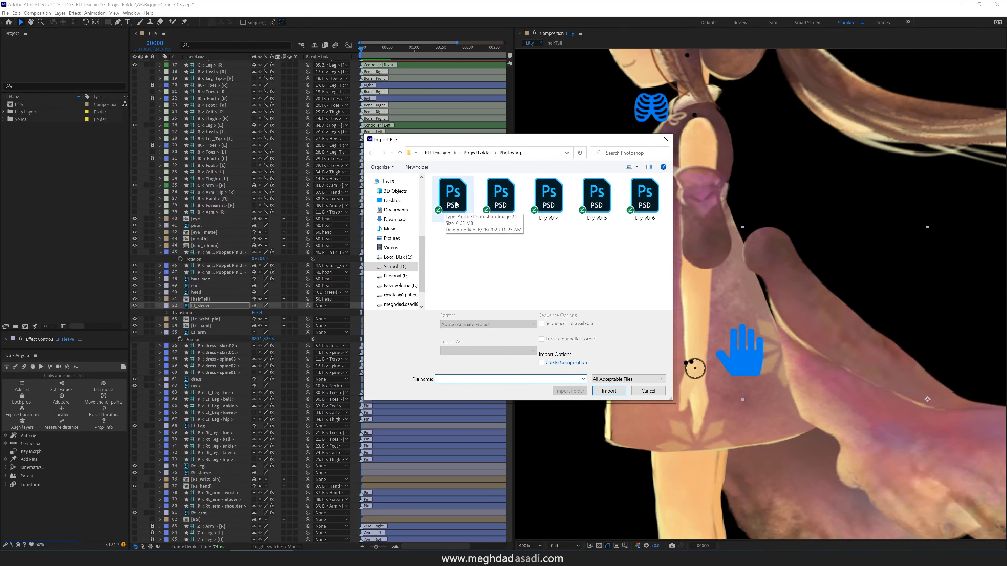
left_click(456, 204)
left_click(609, 391)
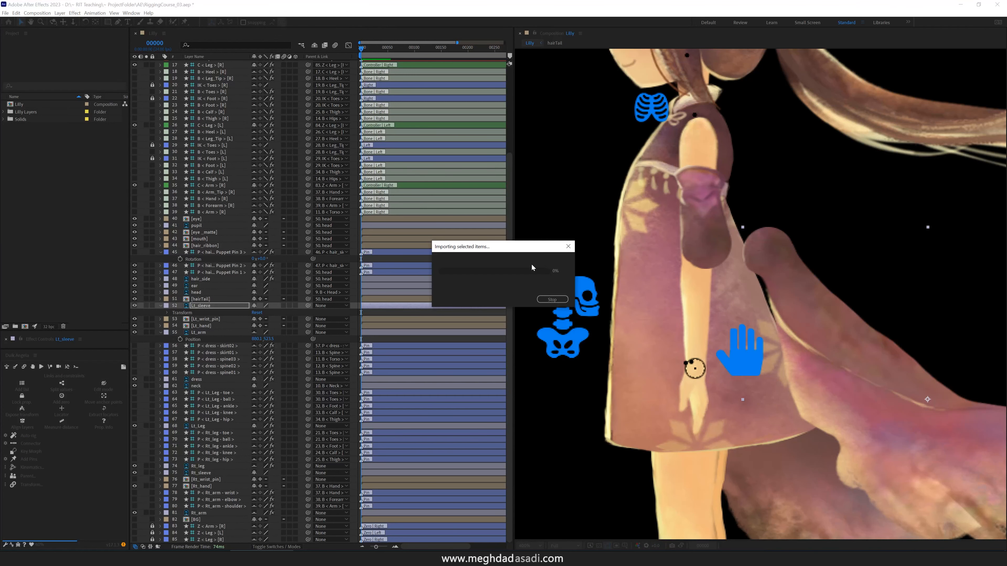
Import only the Ellipse 1 copy layer of Lilly.psd as footage at Document Size.
left_click(520, 235)
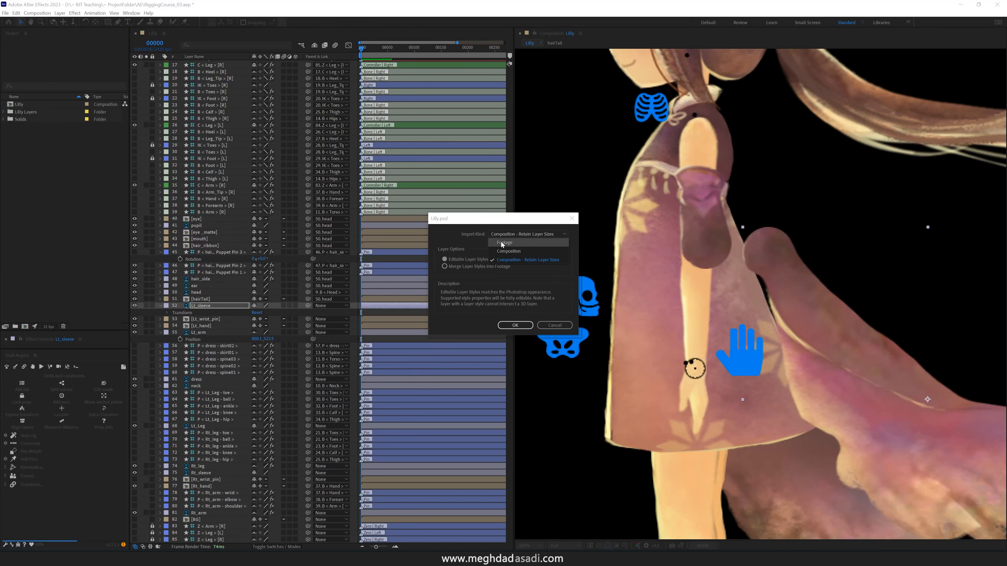
left_click(511, 242)
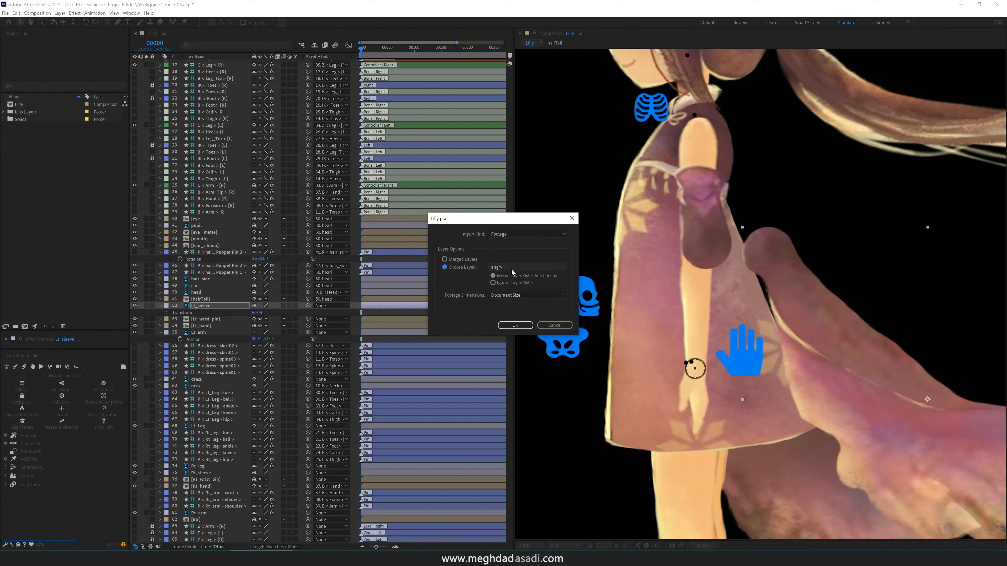
left_click(511, 269)
scroll(517, 474, "down", 2)
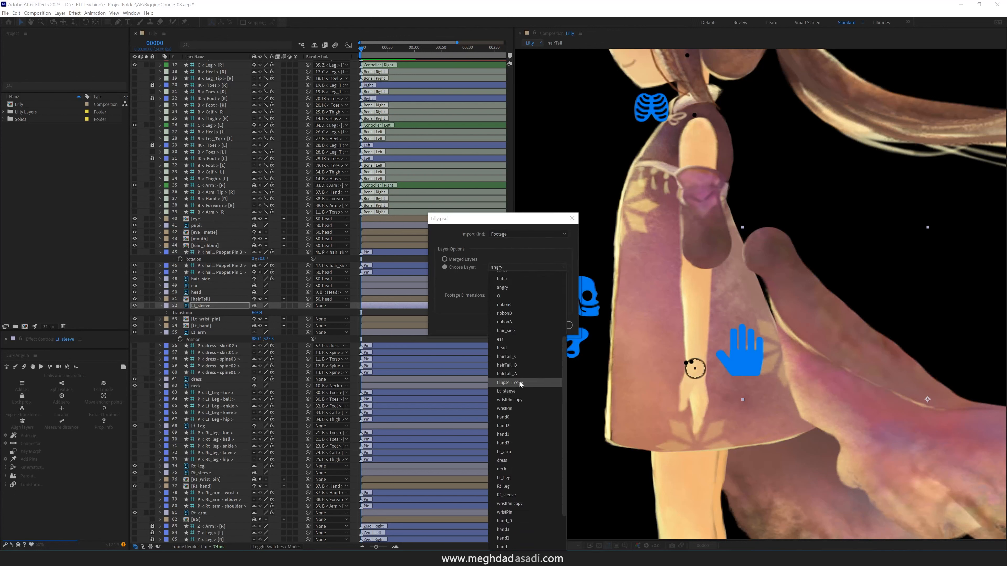
left_click(510, 383)
left_click(519, 294)
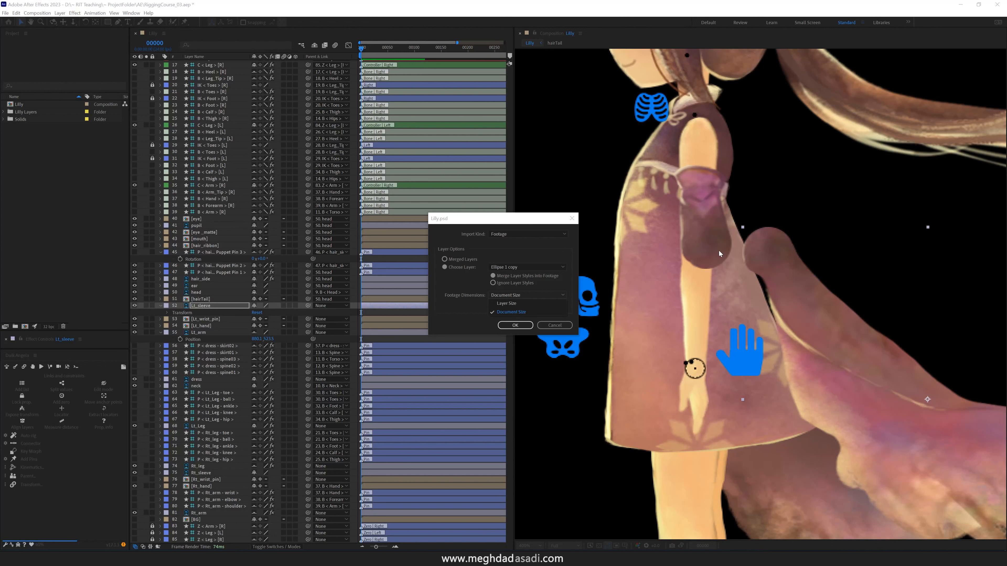
left_click(511, 312)
left_click(515, 325)
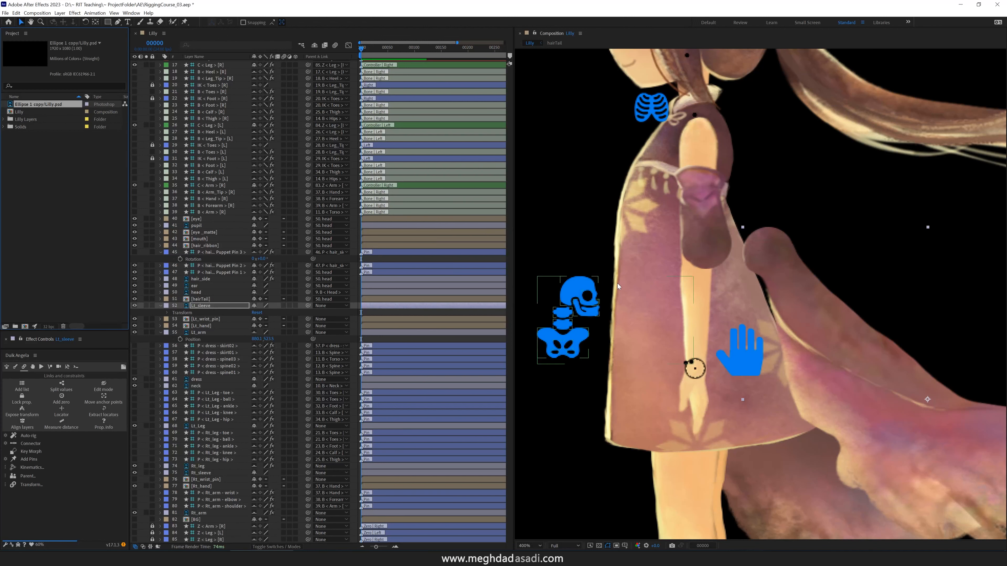
Place the Ellipse 1 copy footage directly above Lt_sleeve and give it a darkening blend mode that hides its white fill.
left_click_drag(48, 104, 207, 303)
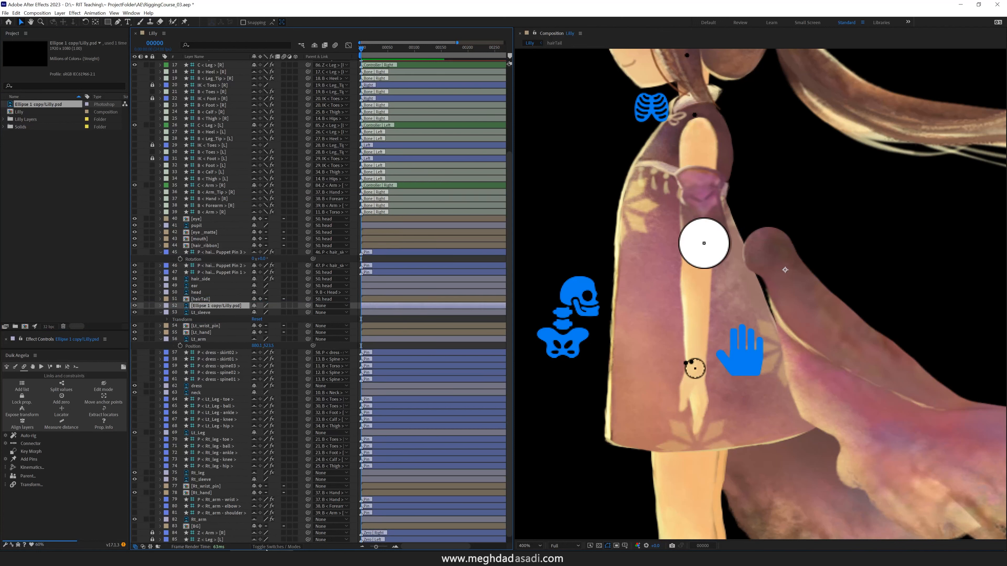
key("F4")
left_click(259, 306)
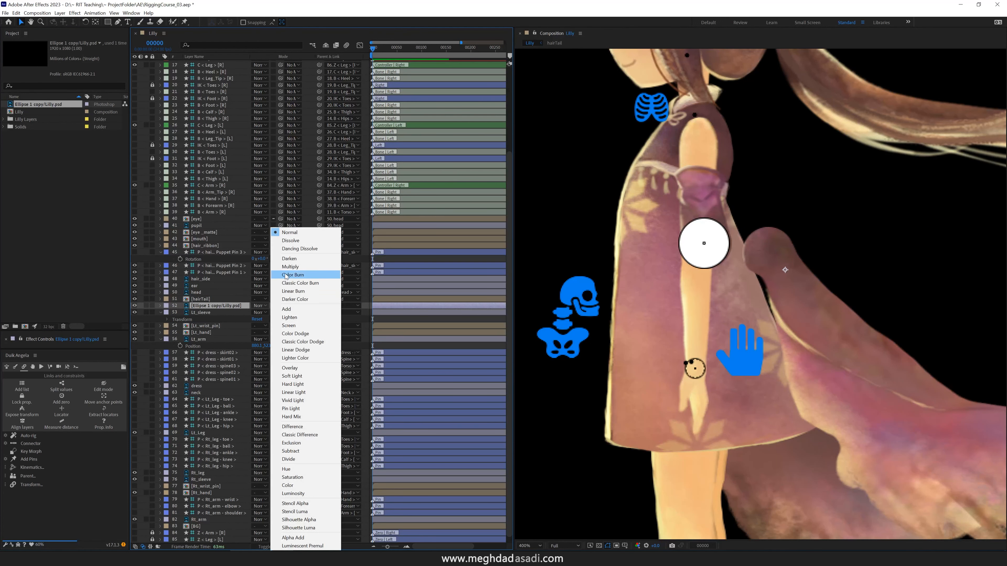
left_click(295, 263)
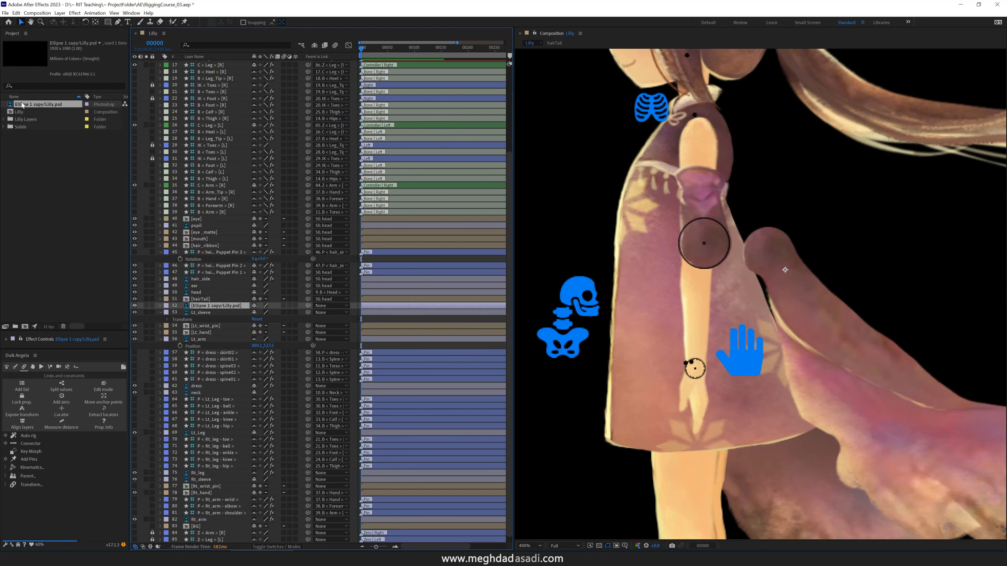
Move the Ellipse 1 copy footage into the Lilly Layers folder and lock its layer in the composition.
double_click(30, 119)
left_click_drag(31, 122, 31, 120)
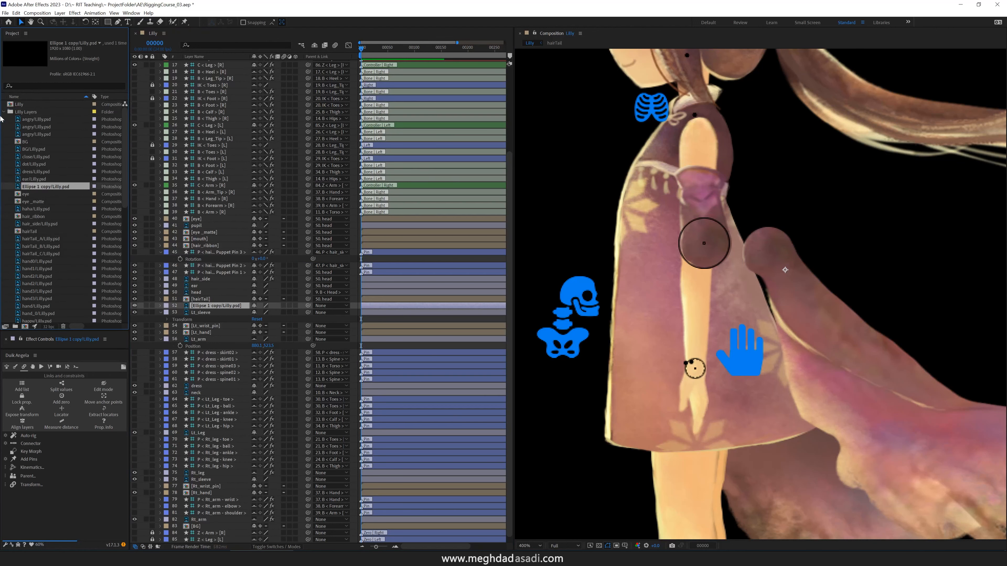
left_click(4, 113)
left_click(153, 305)
Adjust Lt_sleeve's position so its rounded upper end lines up with the ellipse guide at the elbow.
left_click(201, 312)
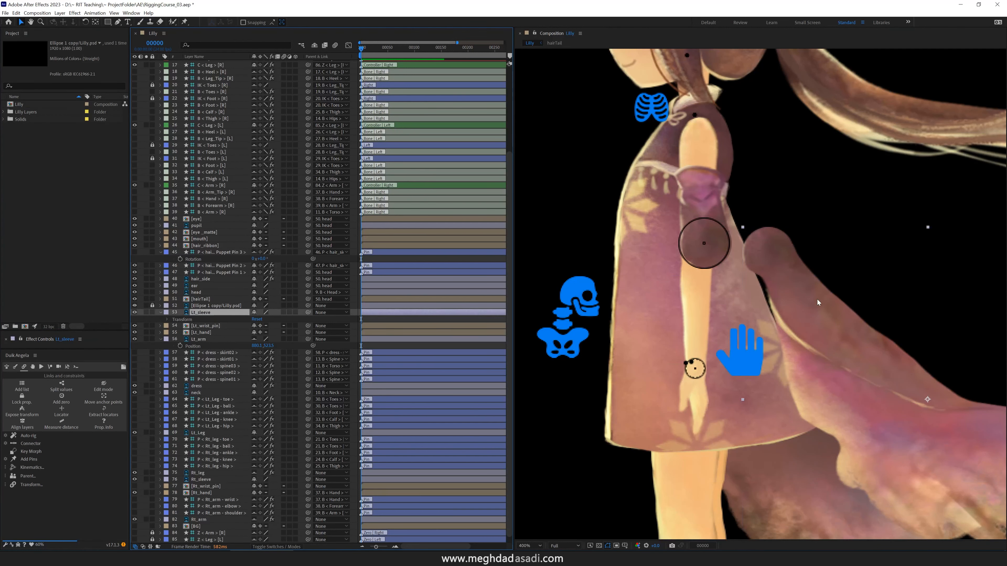
scroll(759, 298, "up", 1)
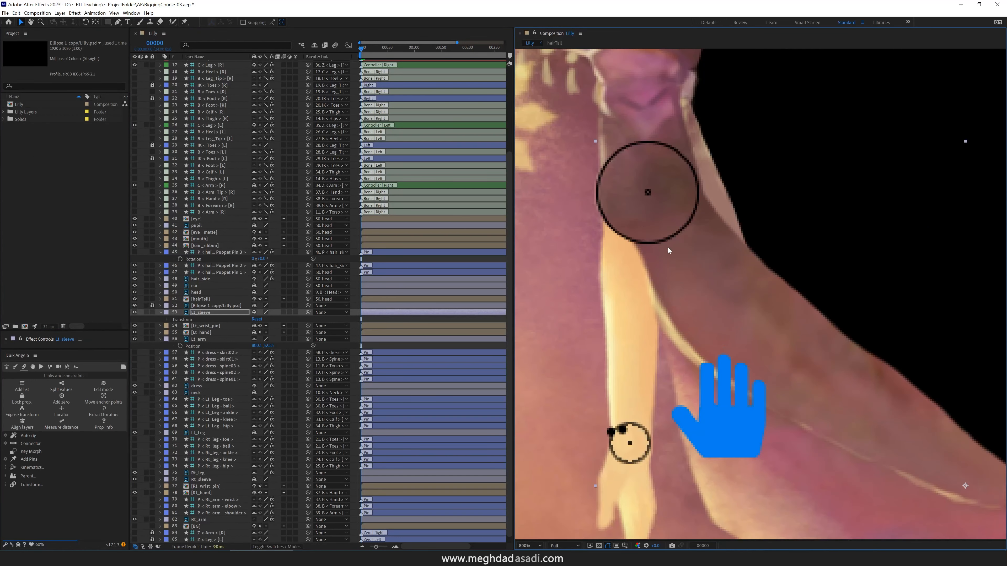
left_click_drag(630, 209, 733, 309)
key("p")
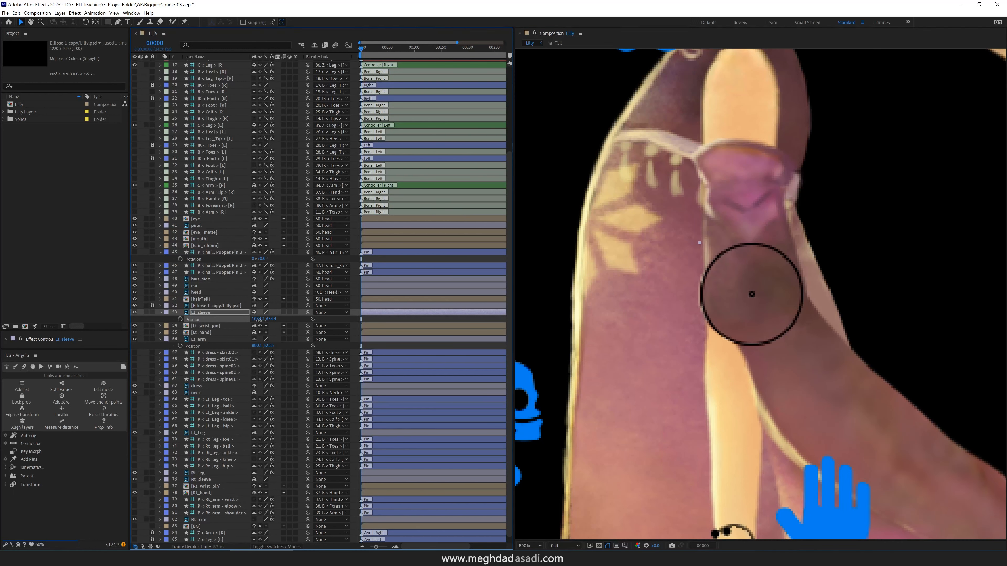
left_click_drag(258, 320, 262, 320)
left_click_drag(271, 320, 271, 320)
scroll(759, 337, "down", 1)
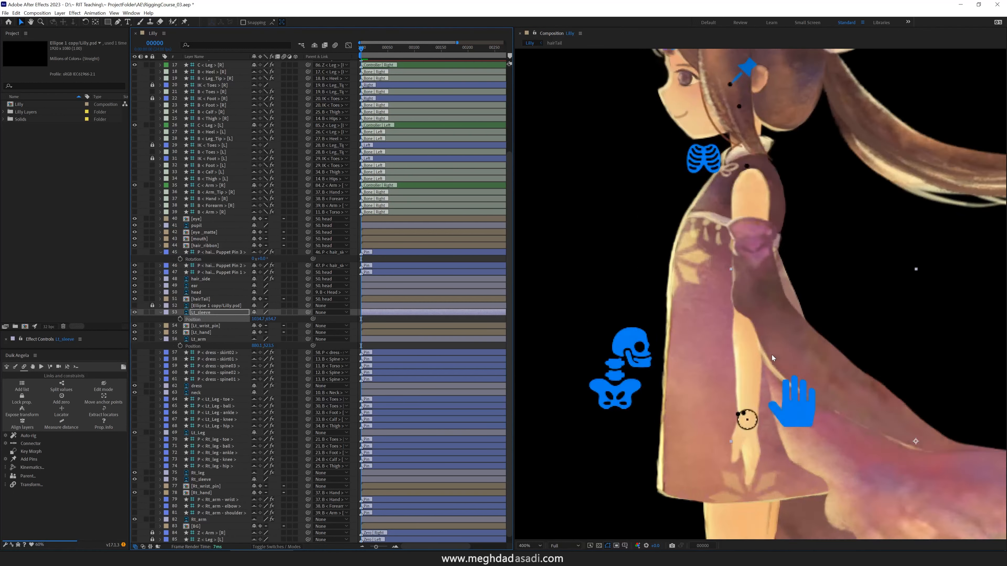
Move Lt_sleeve's anchor point to the centre of the ellipse guide.
left_click_drag(872, 424, 784, 362)
key("y")
key("v")
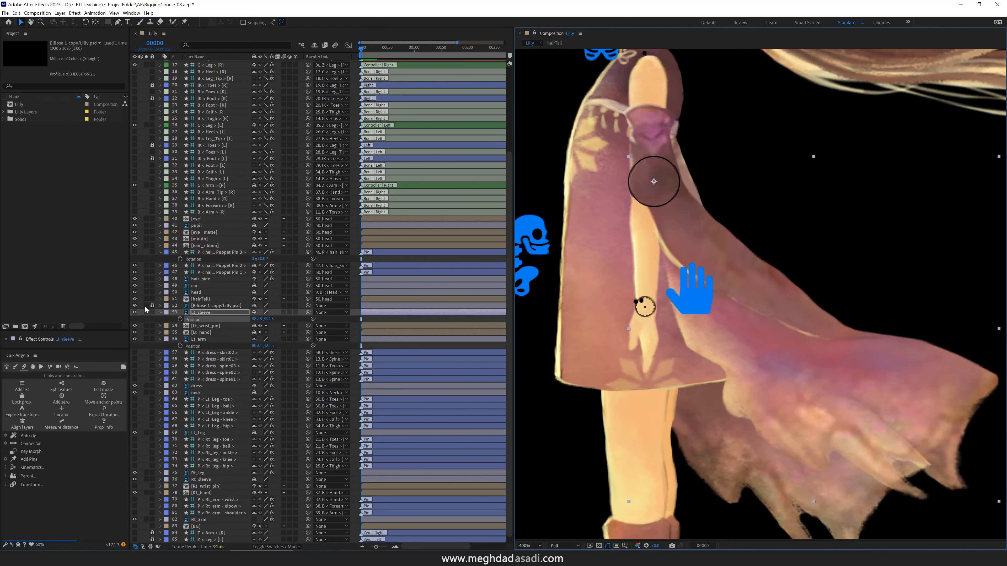
Hide the ellipse guide layer and test Lt_sleeve's rotation about the elbow.
left_click(134, 306)
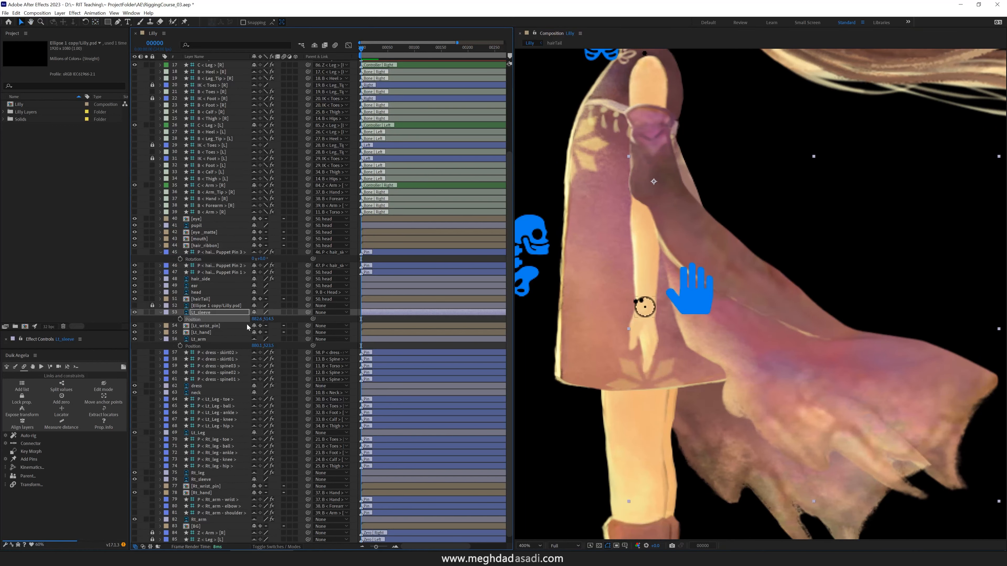
key("r")
mouse_move(266, 319)
left_mouse_down()
mouse_move(360, 312)
mouse_move(186, 342)
mouse_move(309, 322)
mouse_move(222, 337)
mouse_move(259, 333)
left_mouse_up()
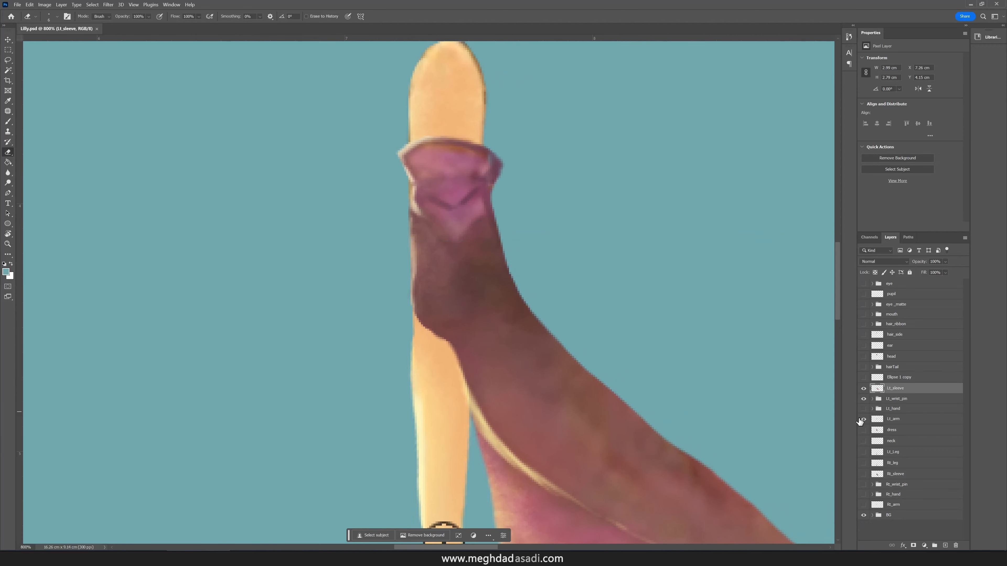
In Photoshop, show only the Lt_sleeve layer over the background and set the Eraser to a larger, soft round brush.
scroll(456, 198, "up", 3)
right_click(470, 207)
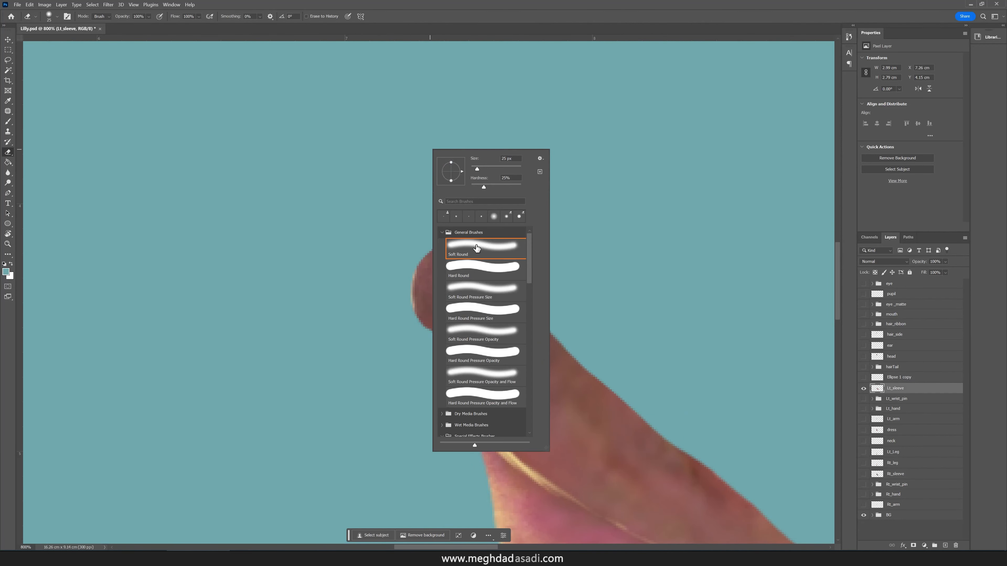
left_click_drag(474, 187, 480, 188)
key("Return")
key("bracketright")
key("bracketright")
key("bracketright")
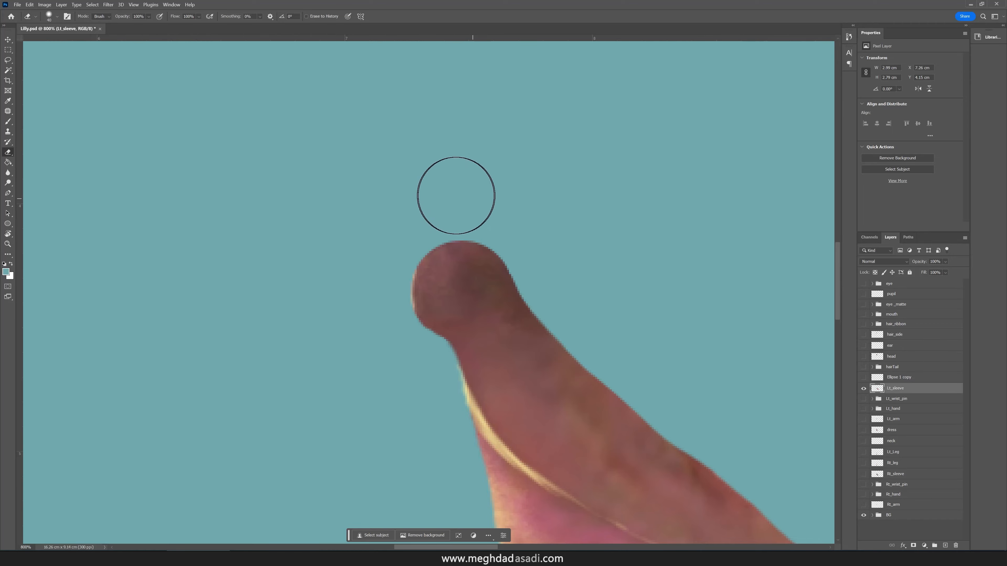
Softly erase the upper edge of Lt_sleeve's rounded end, save the Photoshop file and switch back to After Effects.
mouse_move(398, 219)
left_mouse_down()
mouse_move(393, 229)
mouse_move(474, 205)
mouse_move(393, 231)
mouse_move(387, 239)
mouse_move(467, 202)
mouse_move(371, 281)
mouse_move(451, 209)
mouse_move(486, 205)
left_mouse_up()
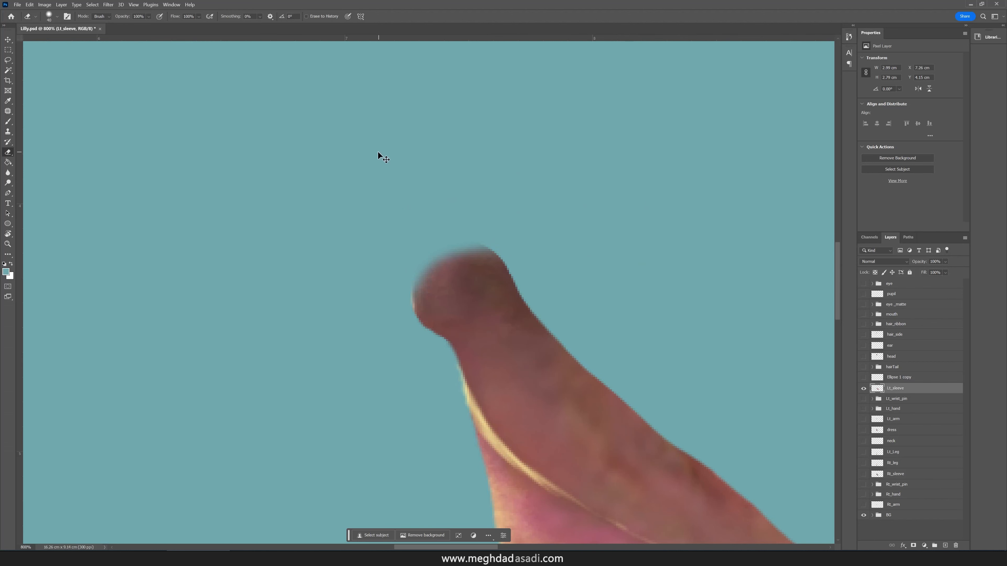
key("ctrl+s")
key("alt+Tab")
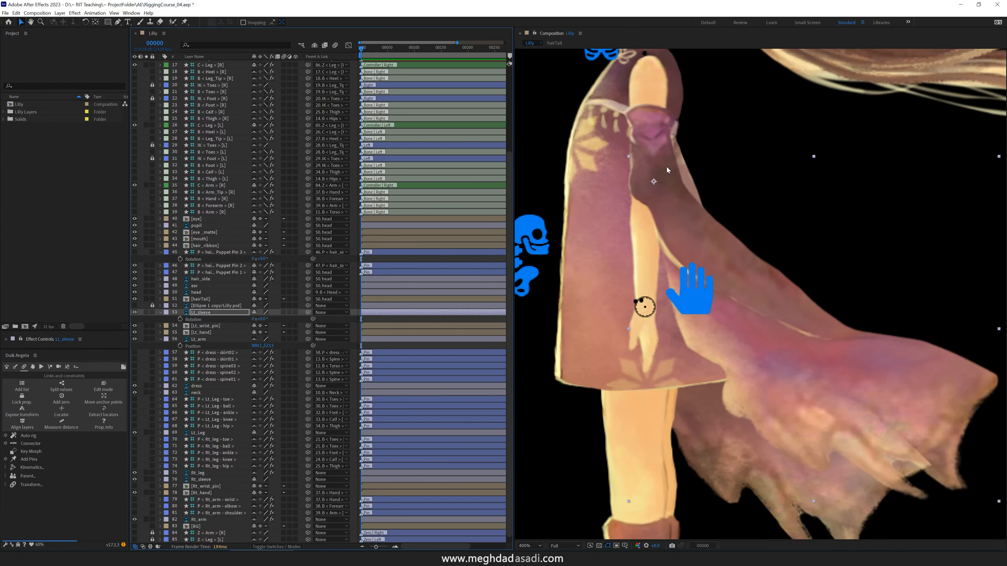
Reload the Lt_sleeve/Lilly.psd footage from the Lilly Layers folder.
left_click(4, 112)
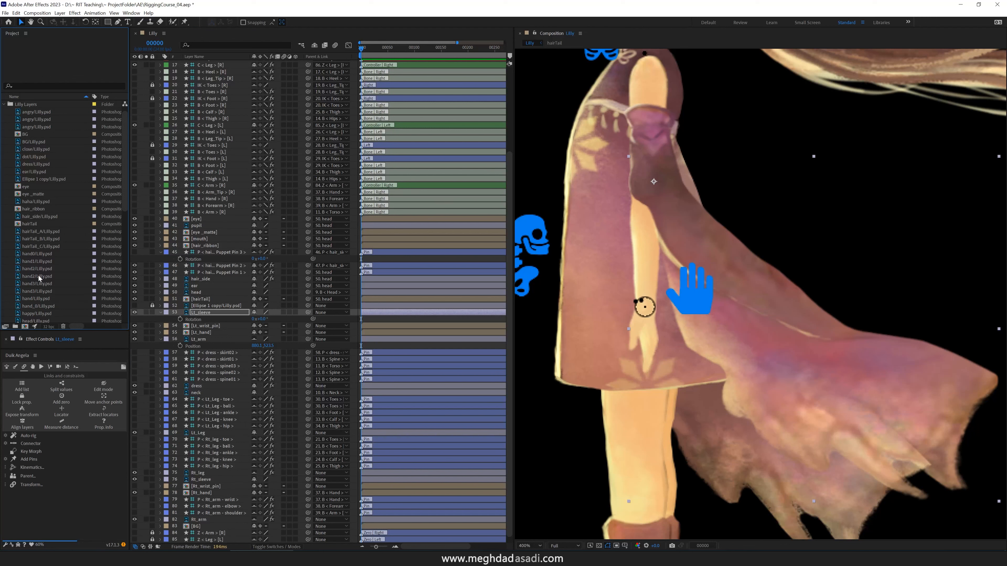
scroll(40, 278, "down", 5)
right_click(43, 291)
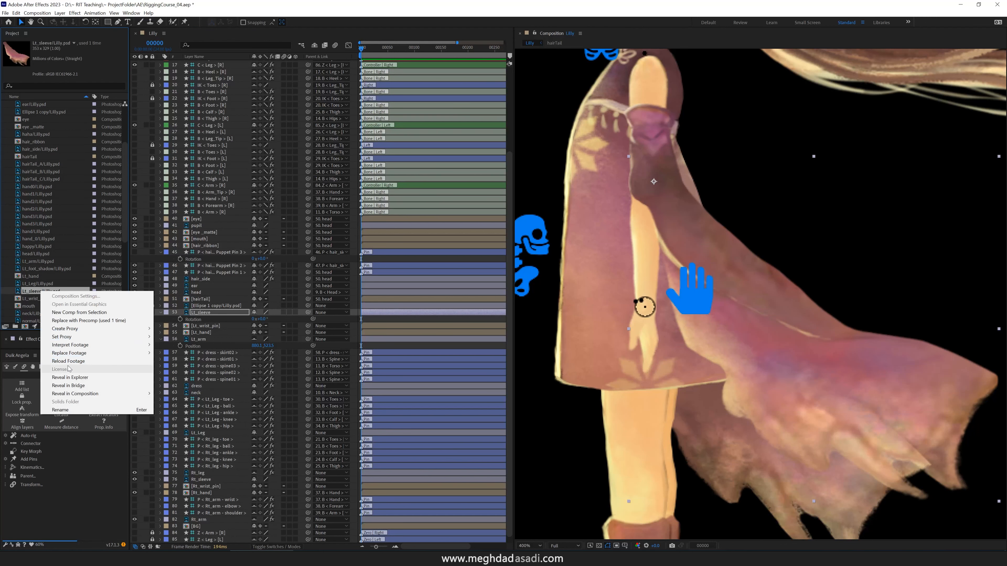
left_click(79, 363)
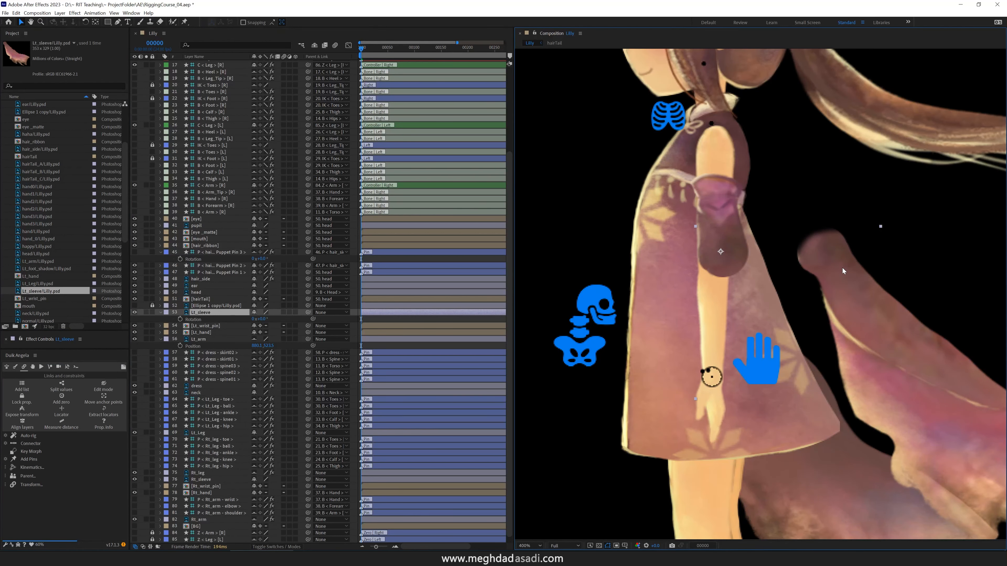
Try rotating Lt_sleeve about the elbow to check the softened joint, and undo the test.
scroll(719, 257, "up", 1)
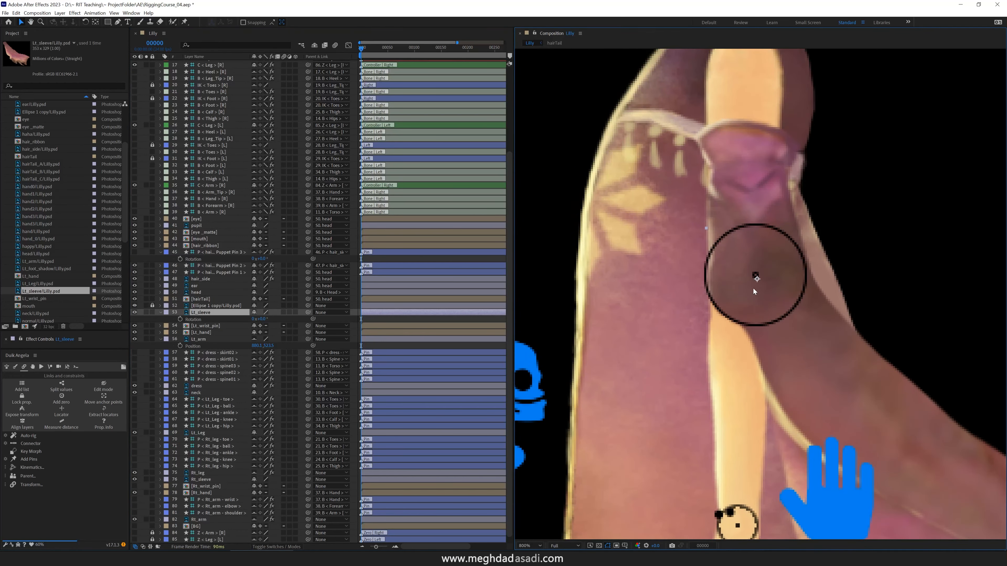
scroll(757, 282, "down", 1)
left_click_drag(259, 319, 343, 332)
left_click_drag(269, 333, 342, 339)
key("ctrl+z")
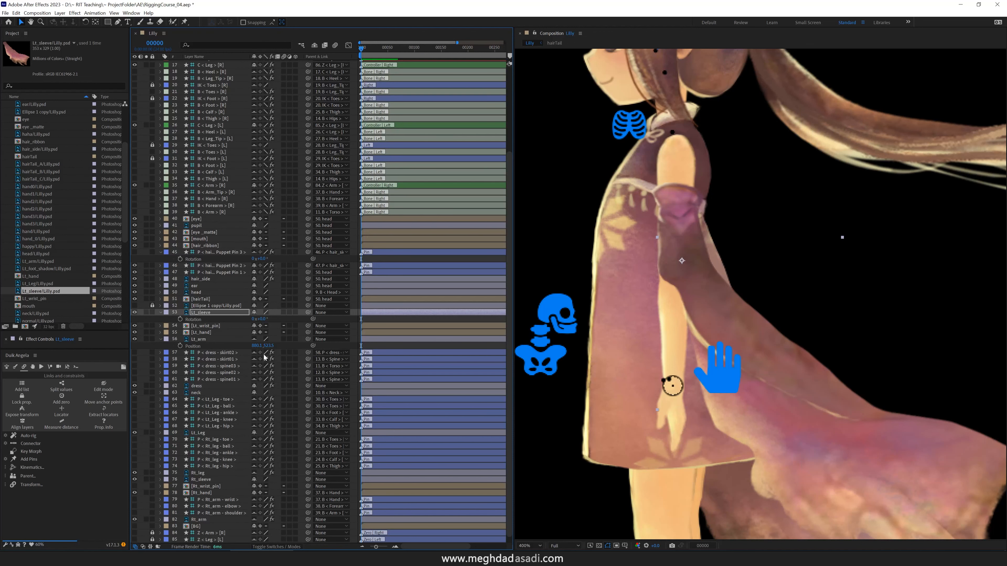
Solo Lt_arm and Lt_wrist_pin, and place puppet pins on Lt_arm at the shoulder, elbow and wrist centre.
left_click(146, 340)
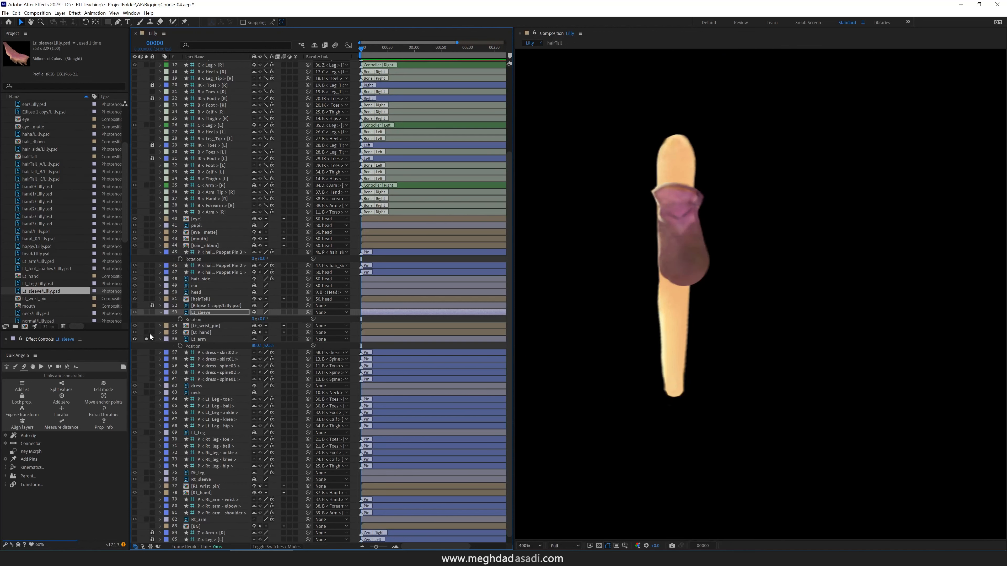
left_click(146, 326)
left_click(198, 339)
key("ctrl+p")
left_click(681, 252)
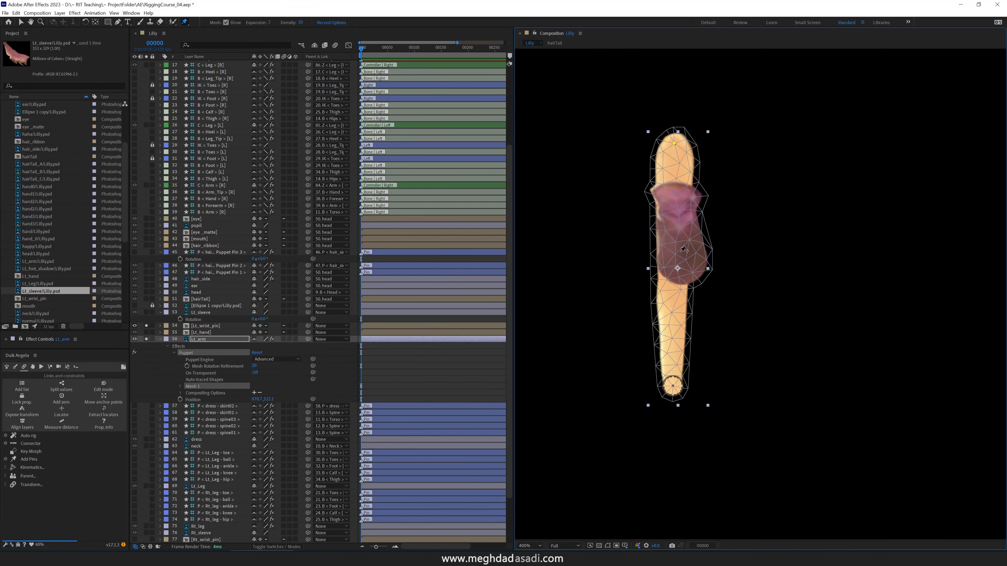
scroll(774, 269, "up", 1)
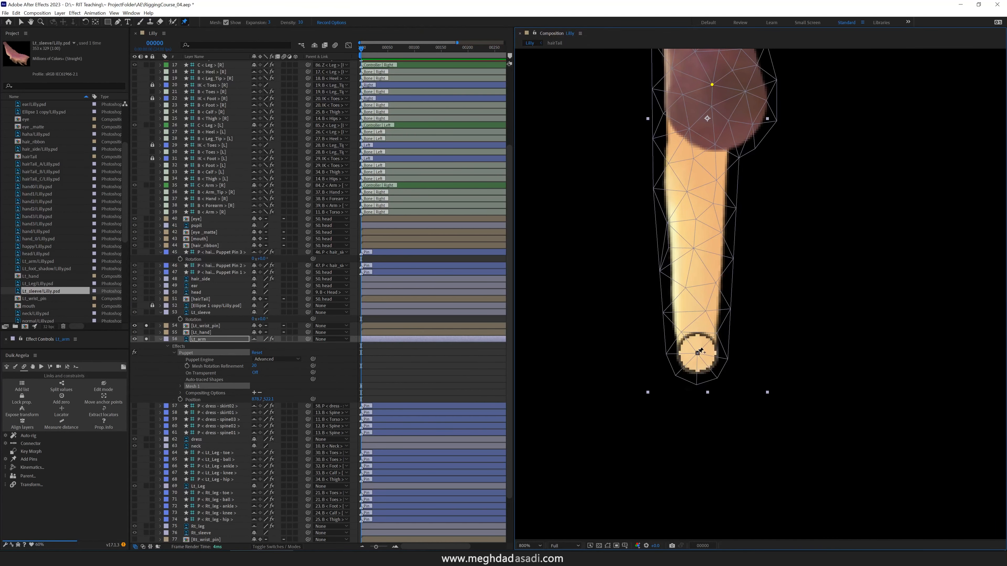
left_click(697, 353)
Rename Lt_arm's three puppet pins shoulder, elbow and wrist.
key("v")
left_click(180, 387)
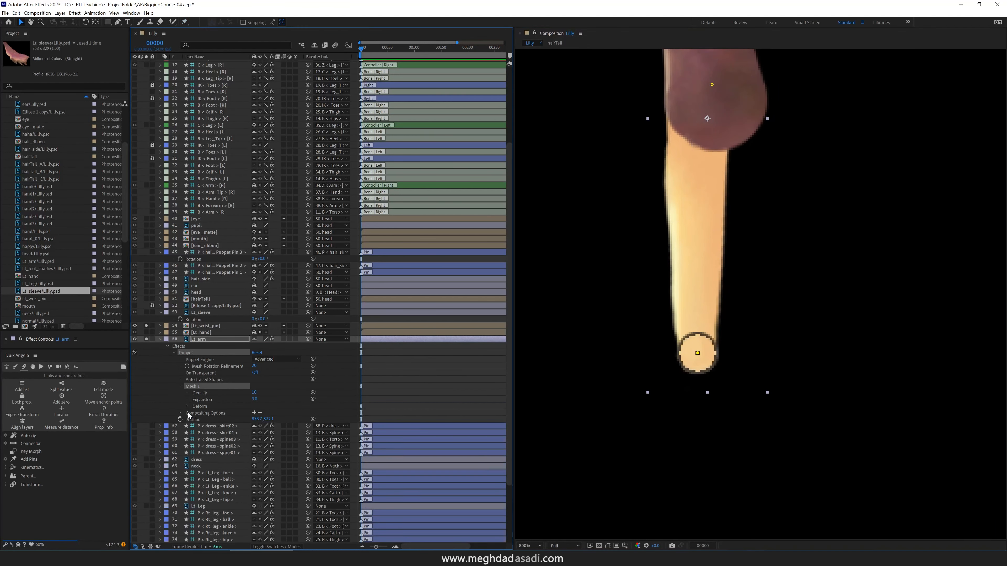
left_click(187, 406)
left_click(213, 425)
key("Return")
type("shoulder")
key("Return")
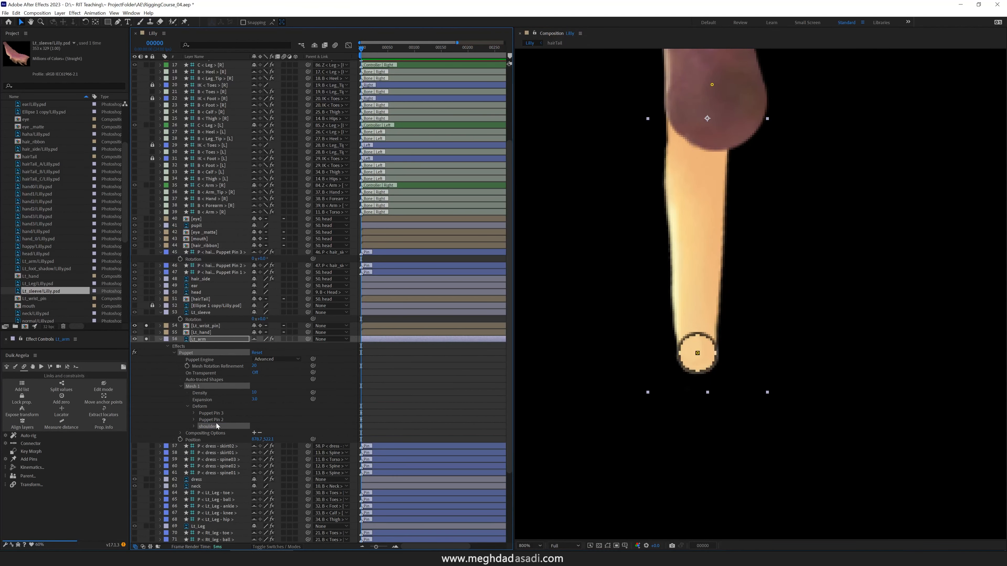
type("wrist")
key("Return")
Select Lt_arm's wrist, elbow and shoulder puppet pins and create Duik pin layers for them.
left_click(207, 426, "shift")
left_click(86, 461)
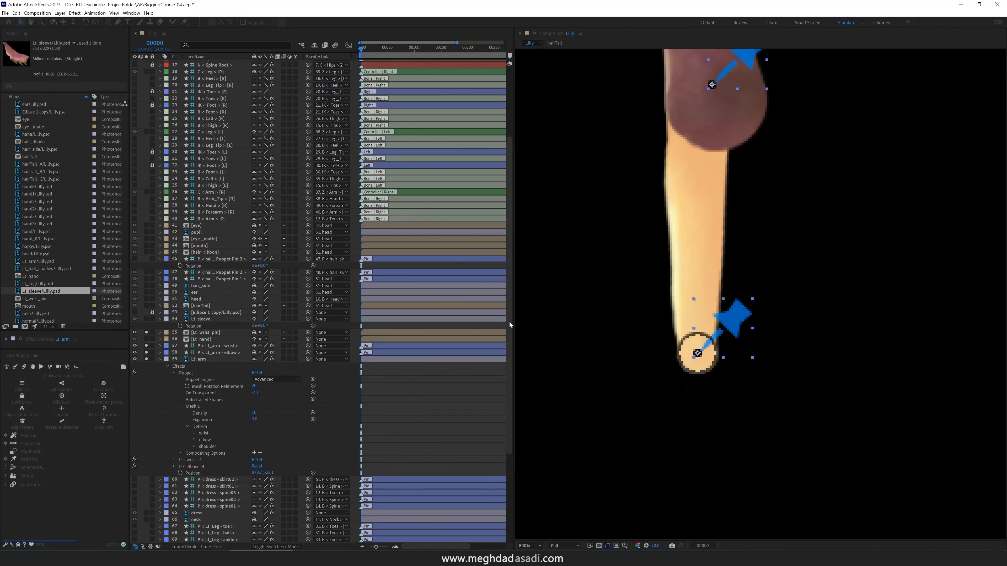
Create Duik arm bones for the selected Lt_arm pins, with the side set to Left and the view set to None.
left_click(15, 367)
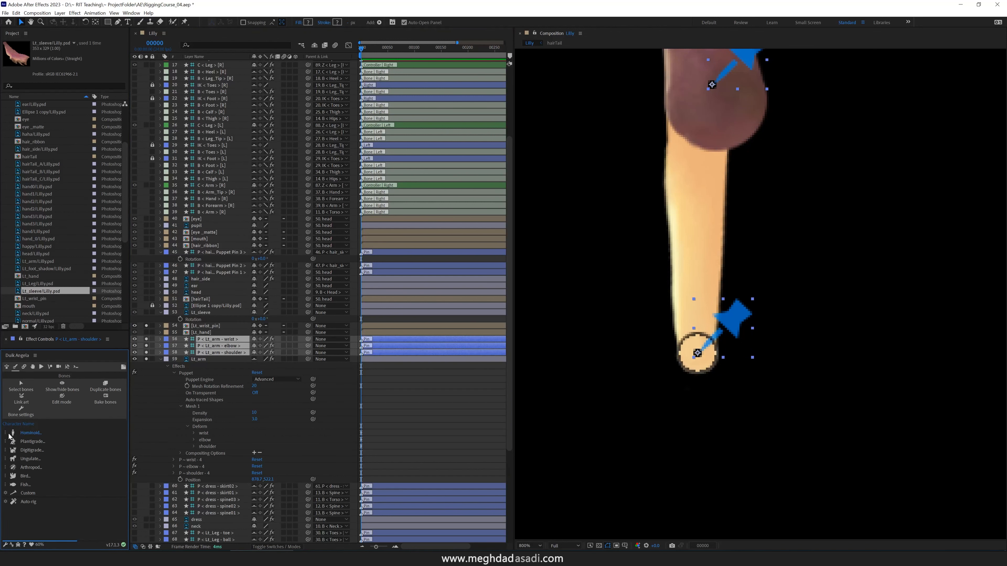
left_click(8, 442)
left_click(29, 506)
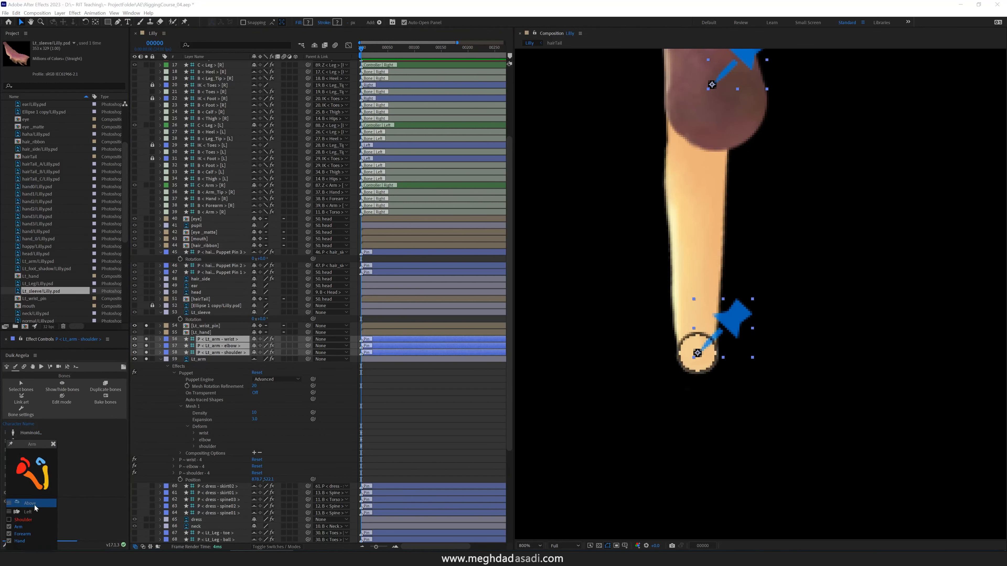
left_click_drag(27, 445, 40, 416)
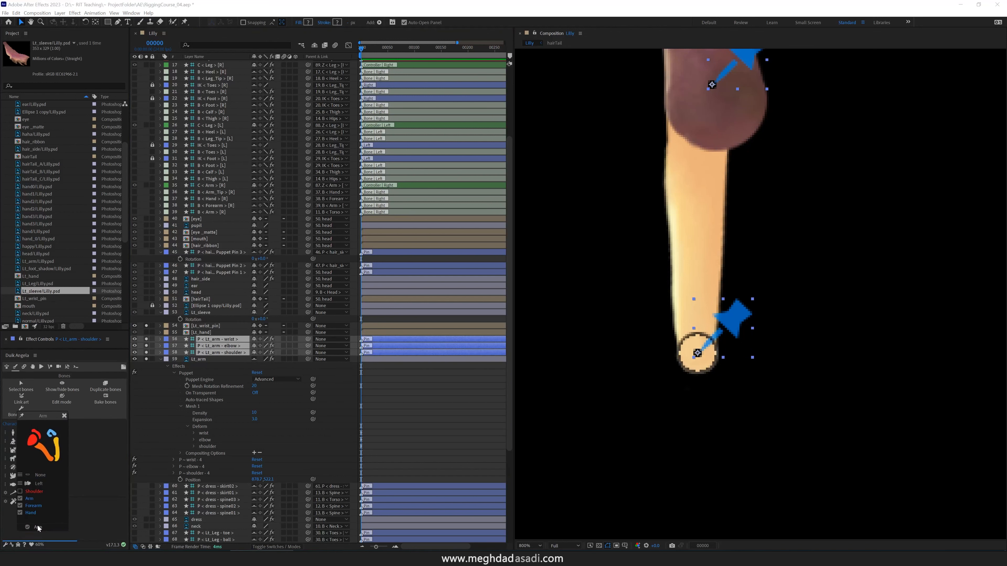
left_click(38, 528)
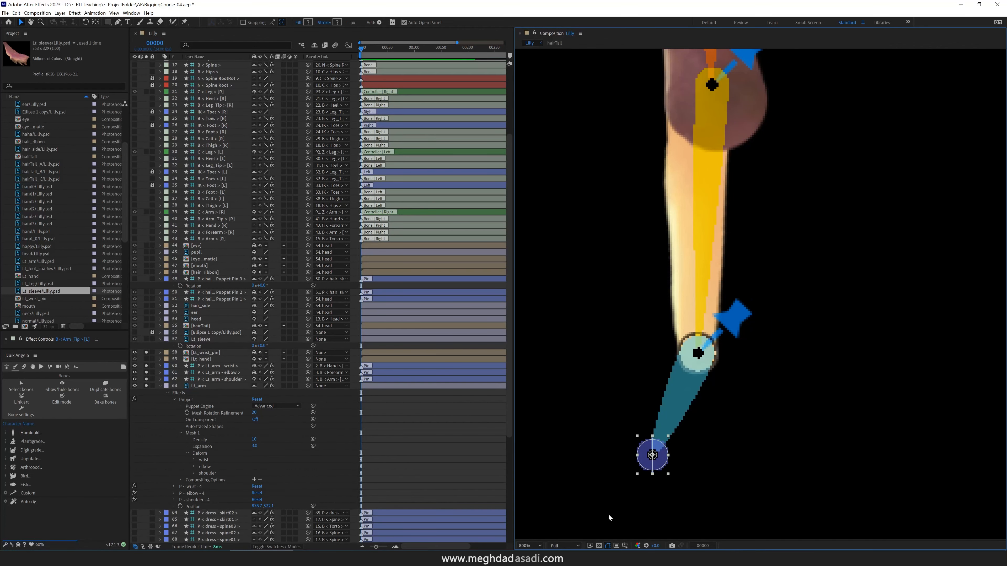
Unsolo Lt_arm and its pin layers, and auto-rig the four left-arm bones from Arm to Arm_Tip.
left_click(161, 386)
left_click_drag(146, 386, 146, 366)
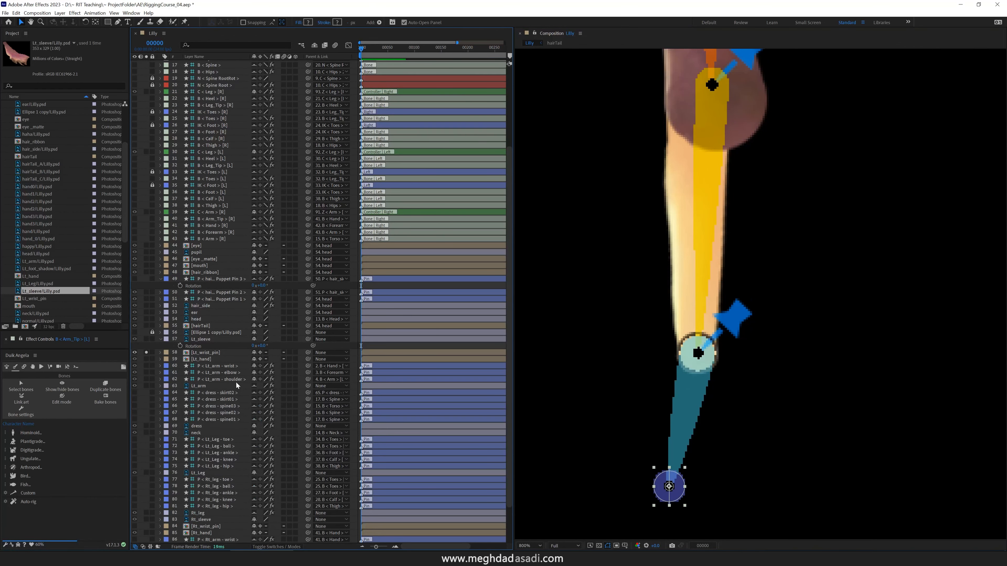
left_click(236, 380)
left_click(233, 366, "shift")
scroll(214, 302, "up", 5)
left_click(216, 83)
left_click(219, 64, "shift")
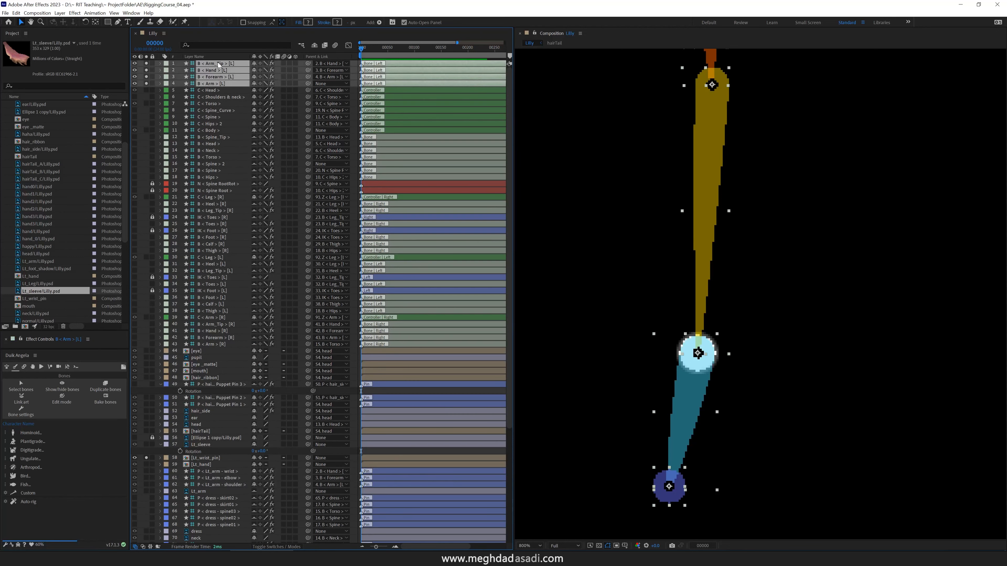
scroll(659, 326, "down", 1)
left_click(25, 502)
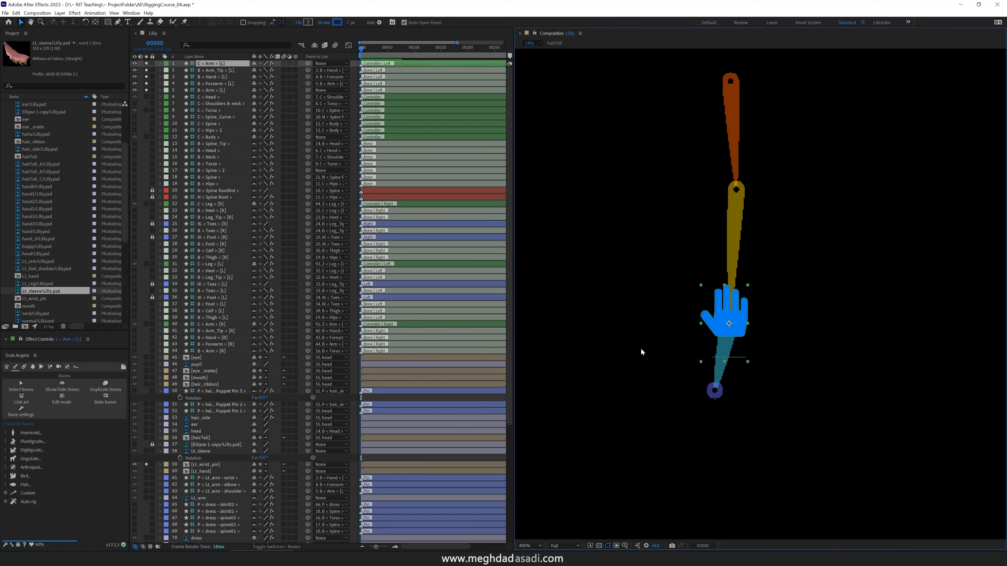
Offset the left-arm controller's icon to the side of the wrist and rotate it so the fingers point down.
left_click_drag(39, 331, 39, 171)
left_click(11, 206)
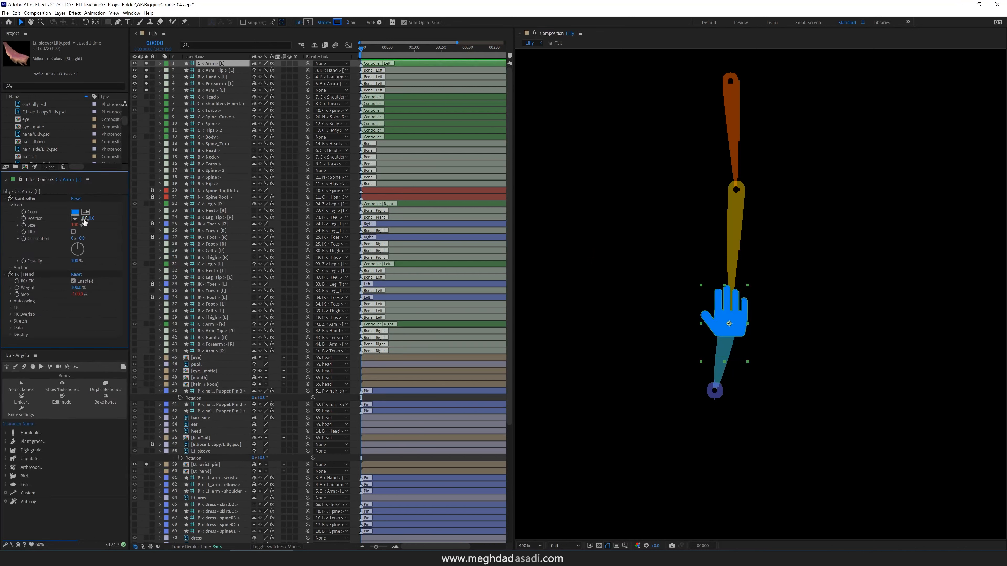
left_click_drag(84, 222, 147, 236)
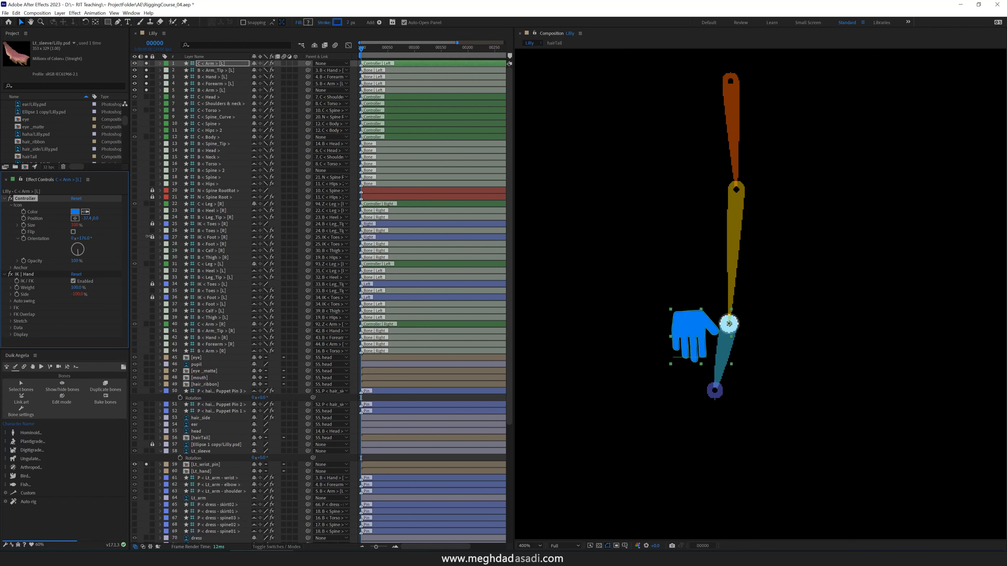
Unsolo the left-arm controller, bones and Lt_wrist_pin, and parent Lt_hand to the B < Hand > [L] bone.
left_click_drag(146, 64, 146, 90)
left_click(147, 465)
left_click(281, 433)
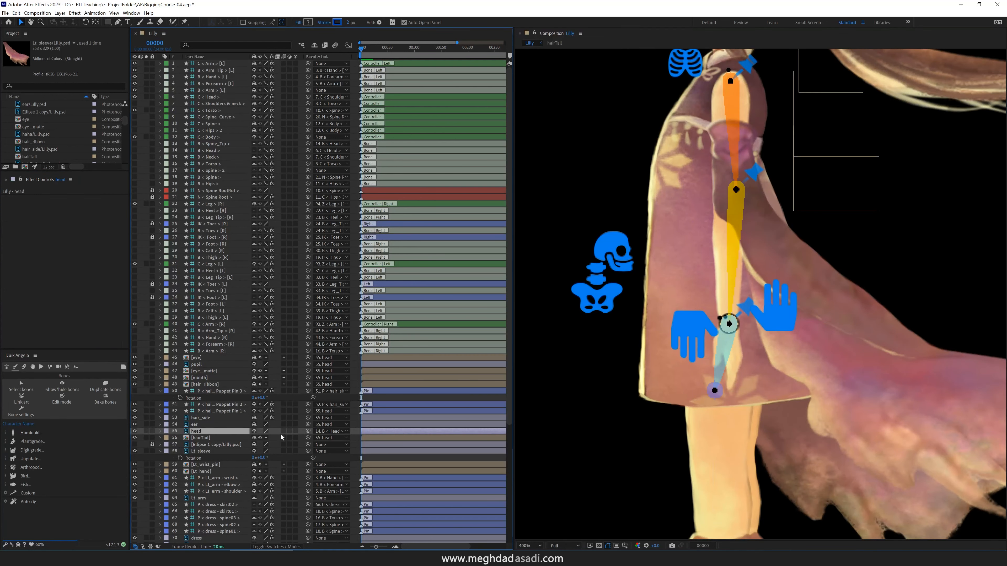
left_click(238, 472)
left_click_drag(308, 471, 210, 77)
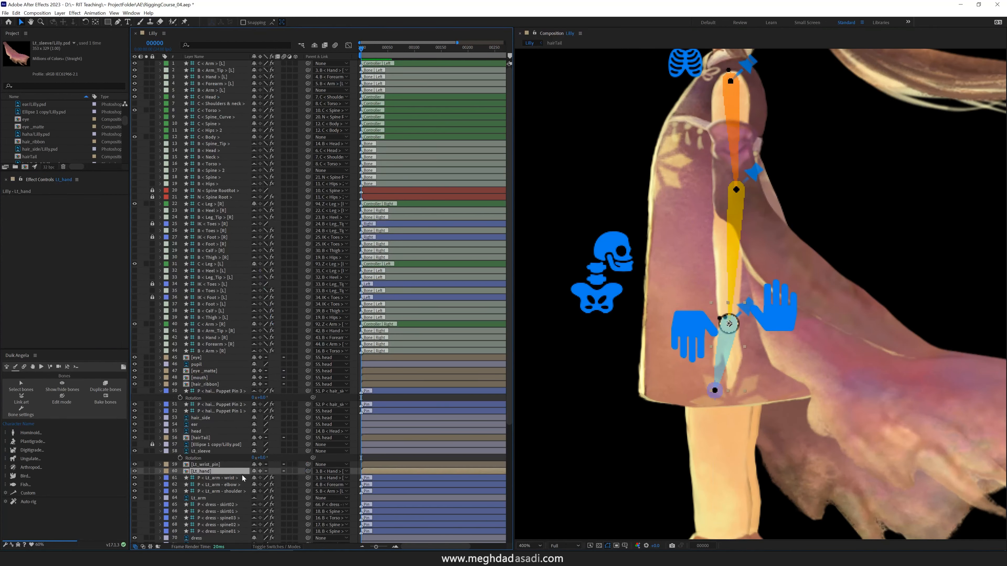
Hide the shy layers and the left-arm bones, and animate the left-arm controller moving up by frame 79 to bend the elbow.
left_click(315, 45)
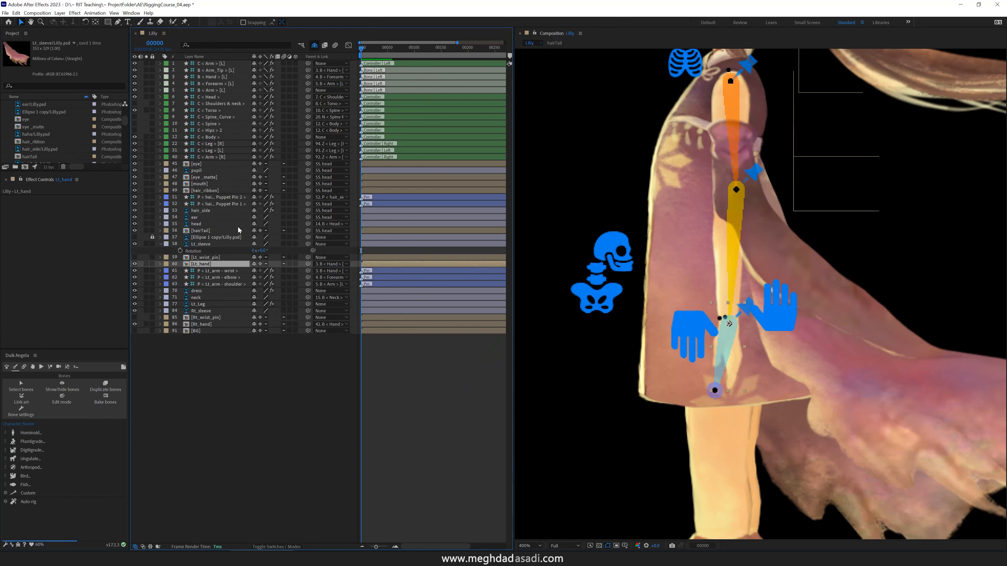
left_click(163, 244)
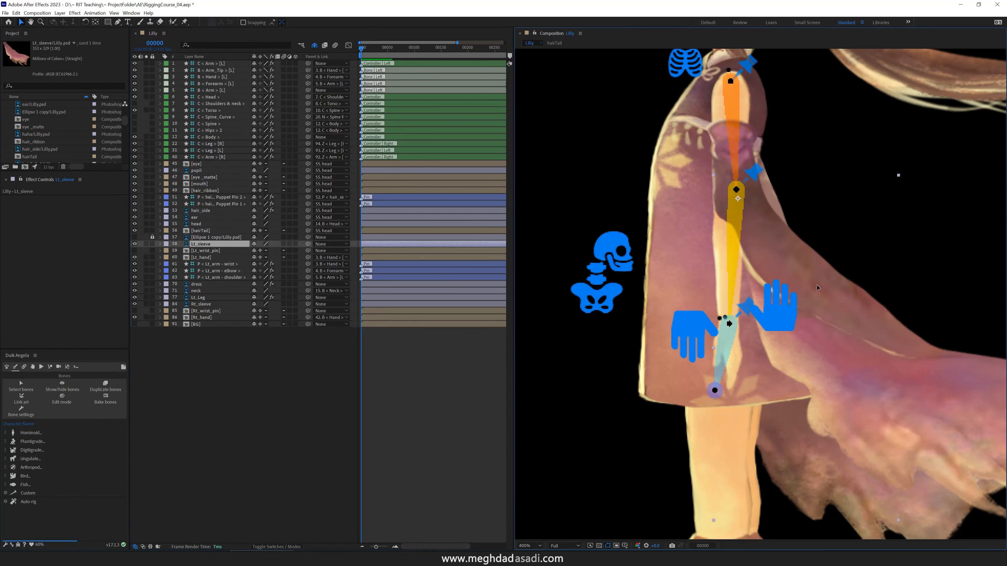
key("Return")
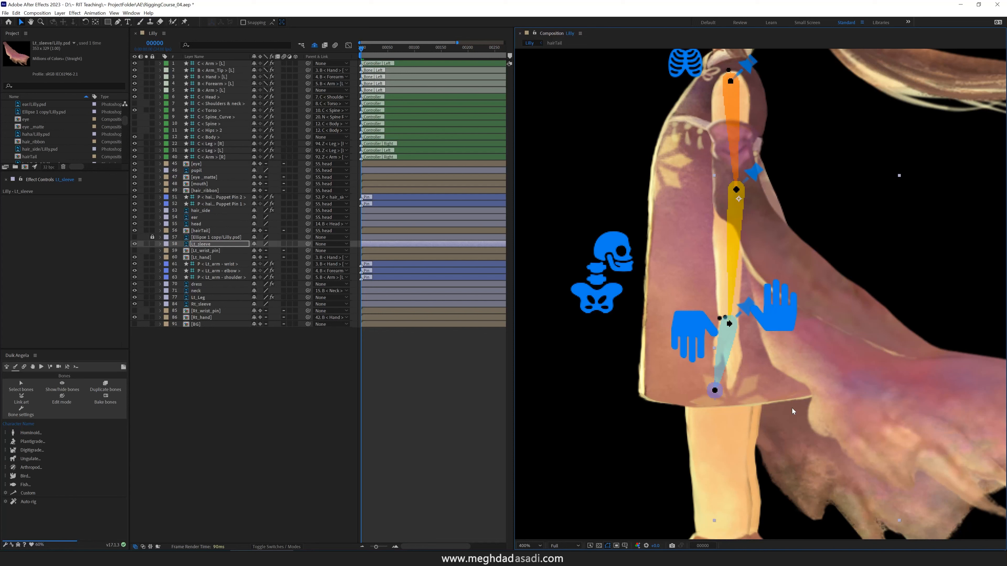
left_click(216, 91)
left_click(177, 70, "shift")
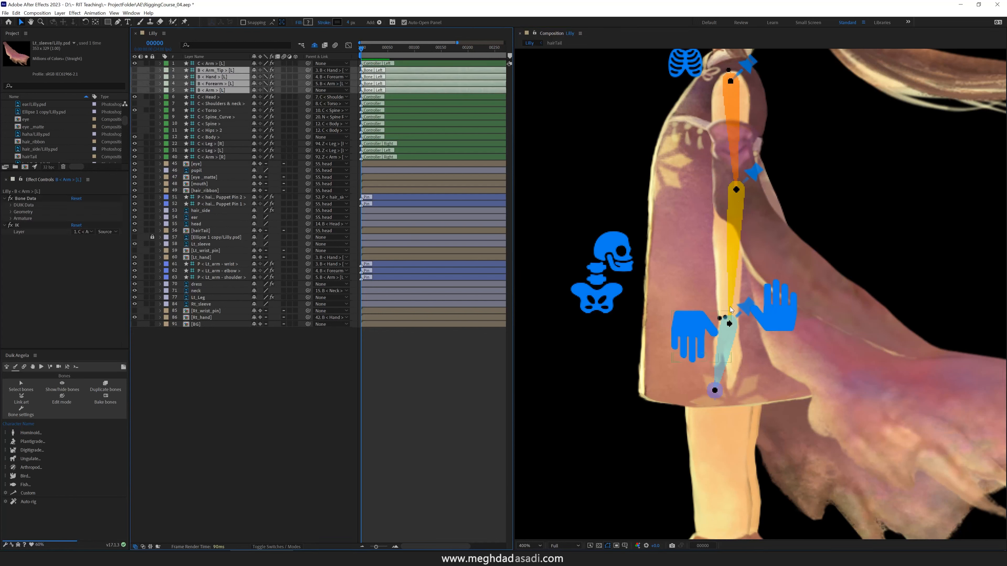
left_click(681, 335)
left_click_drag(679, 245, 677, 245)
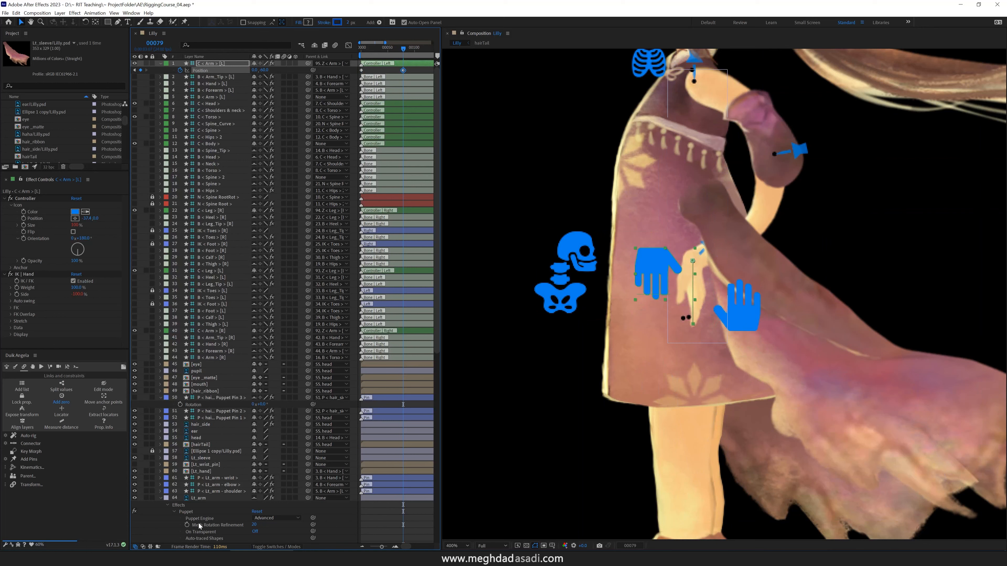
Add two Puppet Starch pins to Lt_arm at frame 79, one on the forearm and one on the upper arm beside the elbow.
scroll(207, 521, "down", 3)
scroll(211, 500, "down", 1)
left_click(204, 506)
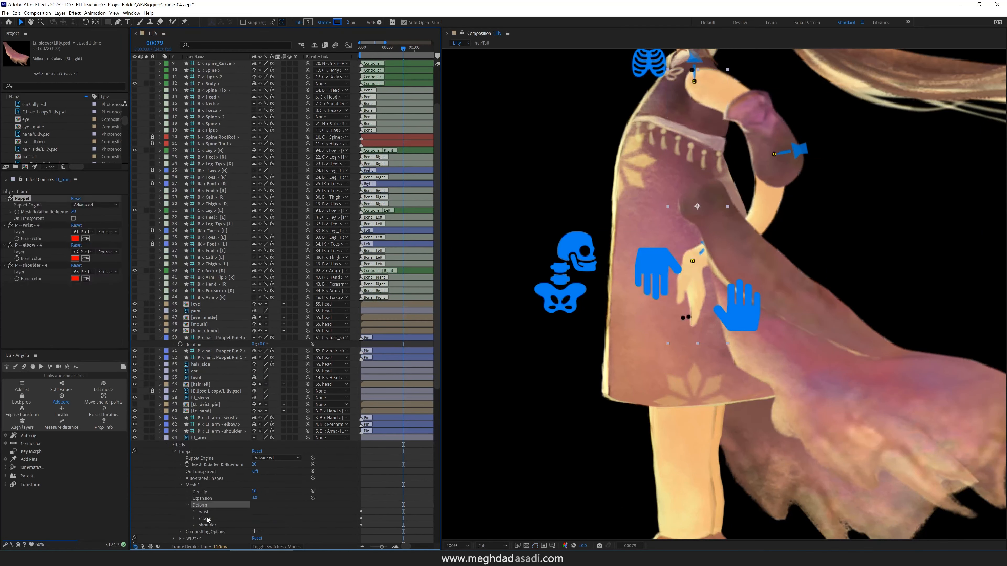
left_click(185, 22)
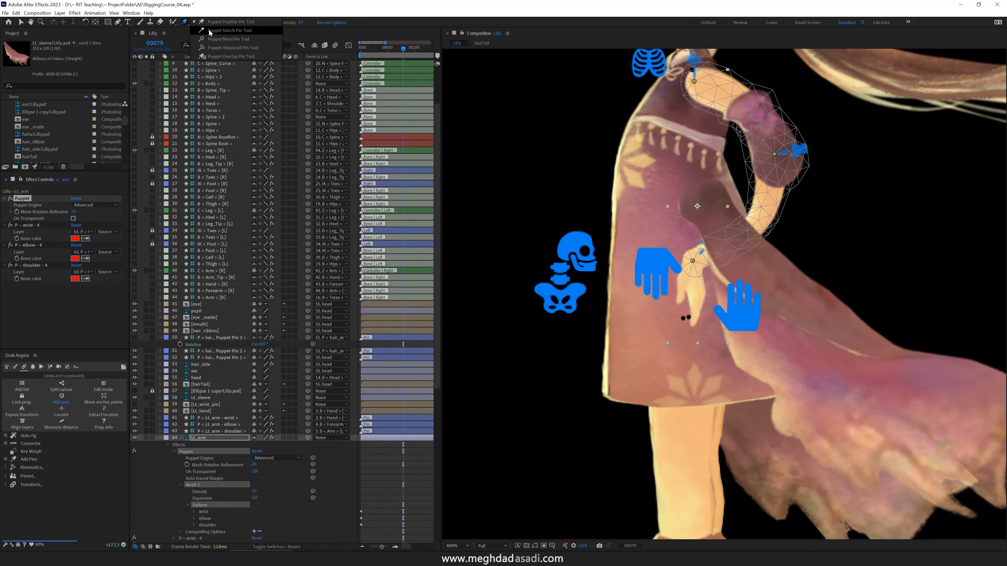
left_click(780, 140)
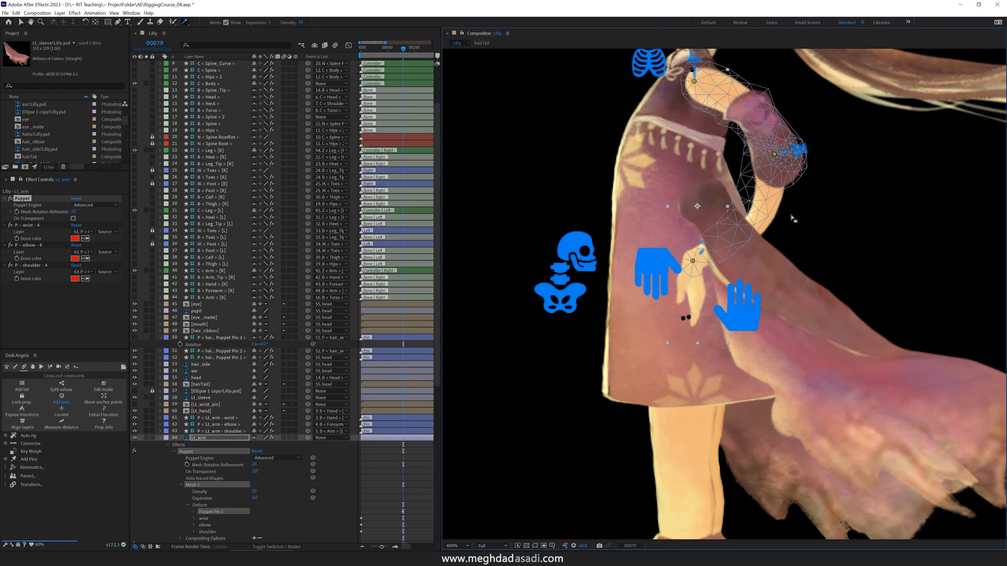
key("ctrl+z")
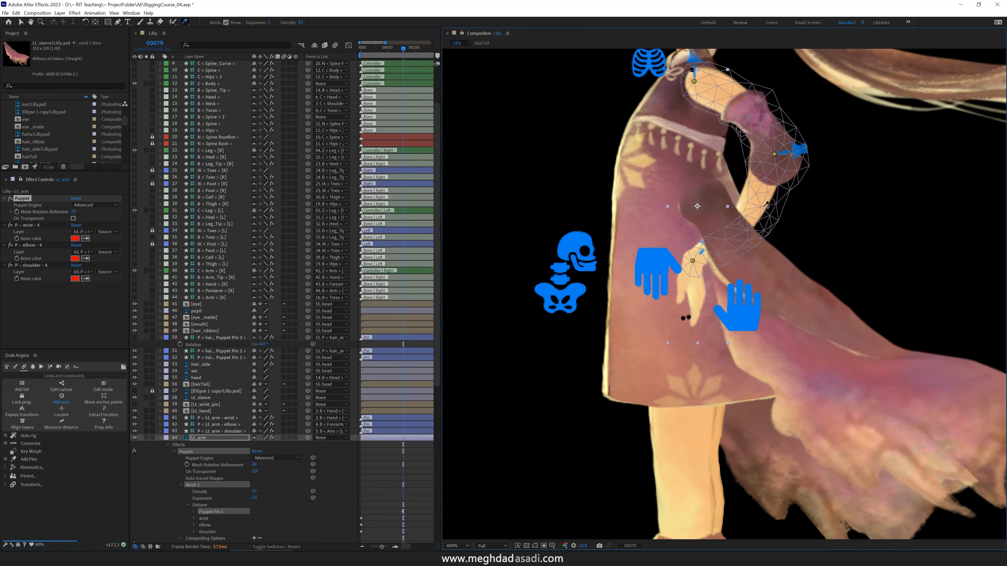
left_click(759, 206)
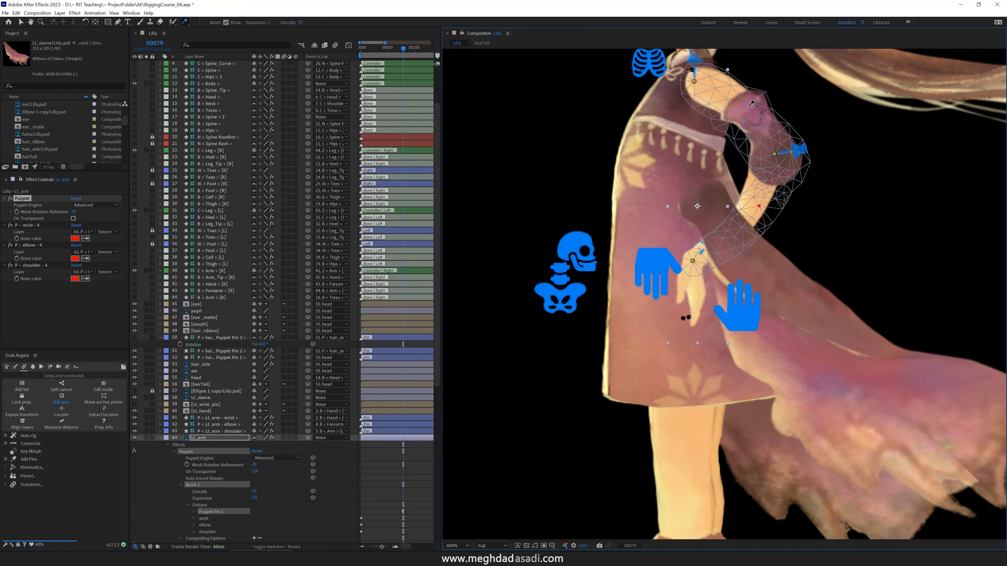
left_click(751, 115)
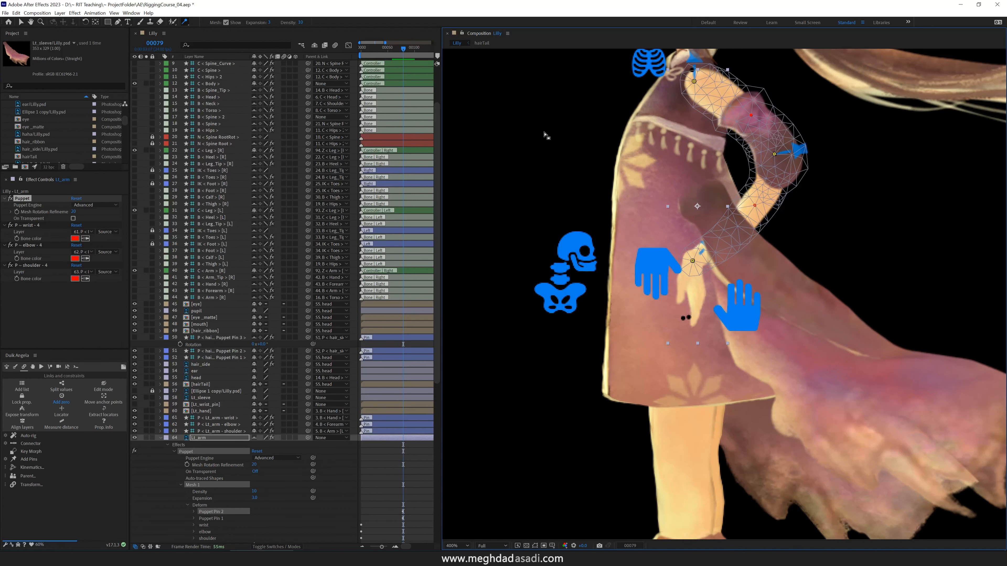
At frame 0, place four puppet position pins along Lt_sleeve from the elbow to the trailing end.
key("Home")
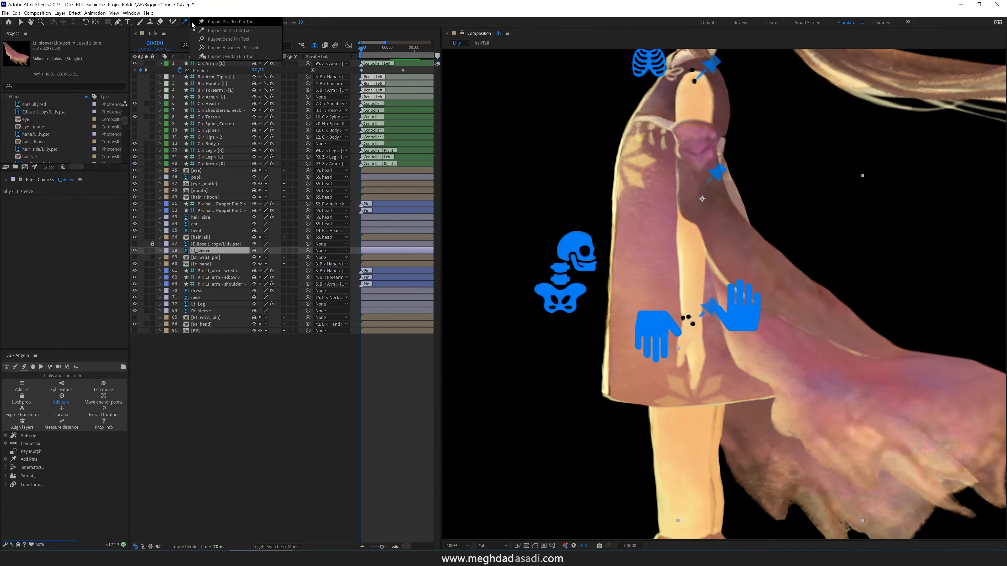
scroll(679, 99, "up", 1)
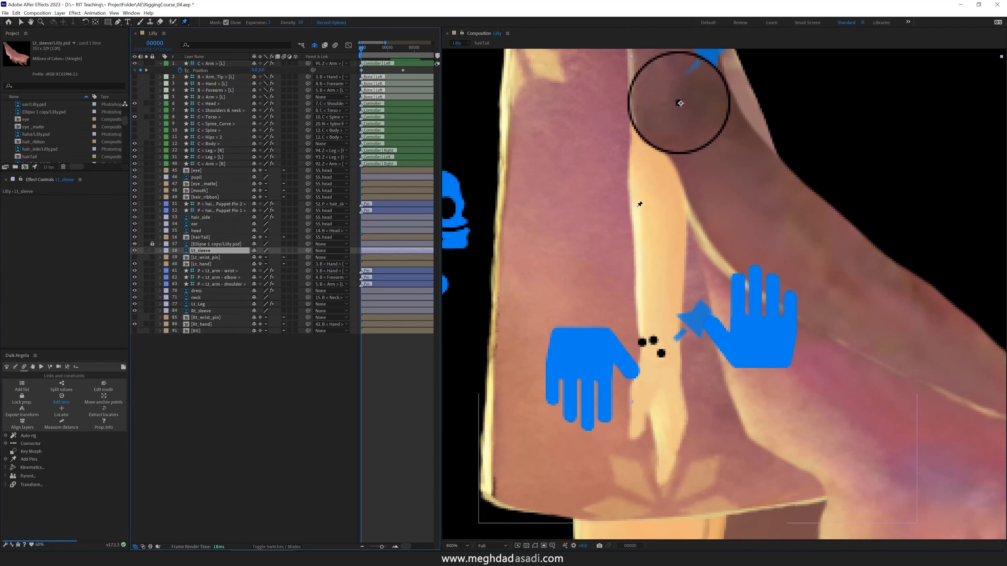
left_click_drag(679, 99, 715, 206)
left_click(715, 206)
left_click(858, 412)
scroll(857, 413, "down", 1)
left_click_drag(853, 411, 751, 301)
left_click(781, 325)
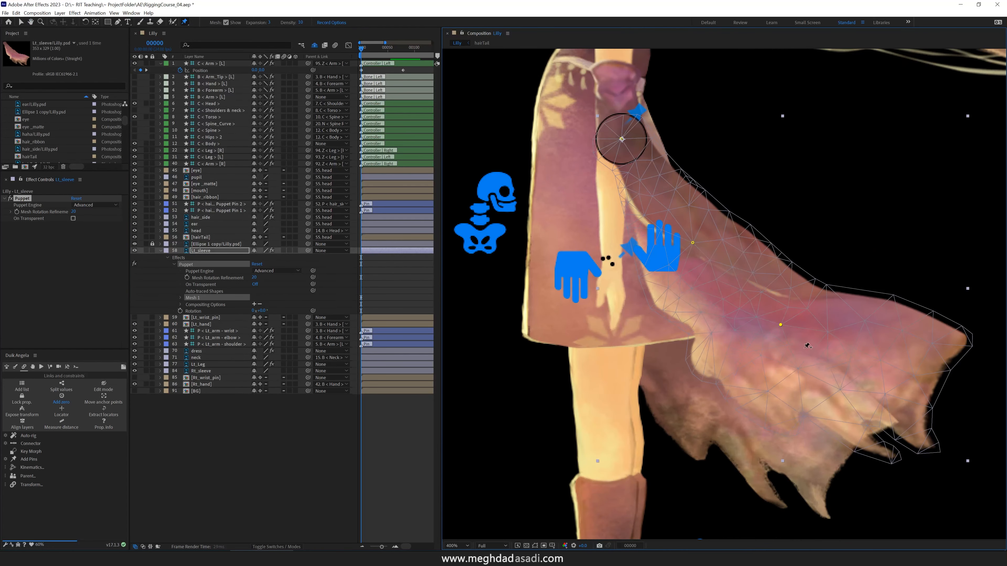
left_click(899, 405)
Select Lt_sleeve's four puppet pins, create Duik pin layers for them, and collapse the layer's properties.
left_click(180, 298)
left_click(200, 346, "shift")
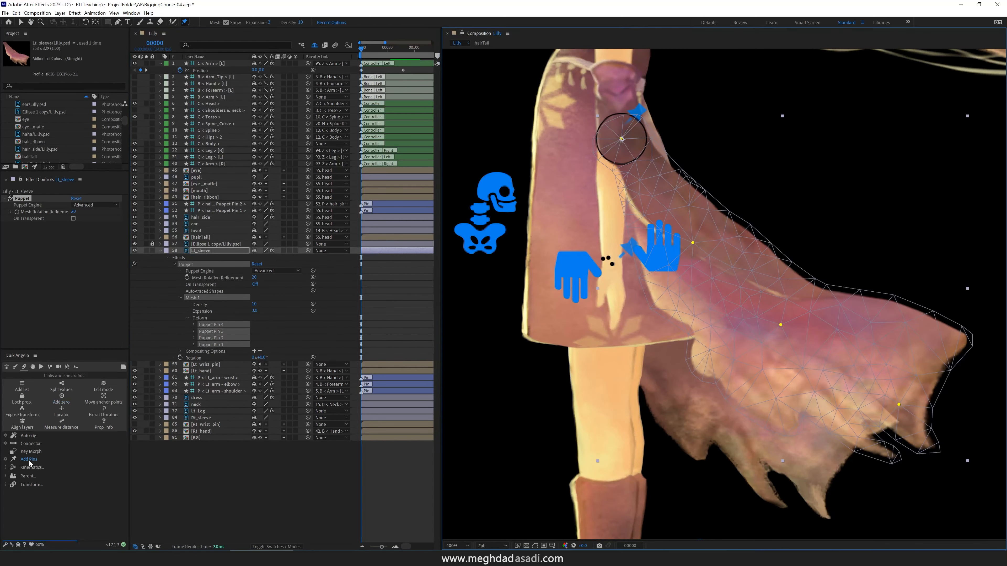
left_click(28, 460)
left_click(160, 277)
Parent Lt_sleeve's pin layers in a chain: Puppet Pin 4 to 3, 3 to 2, and 2 to 1.
left_click(231, 251)
left_click_drag(308, 251, 222, 271)
left_click(233, 271)
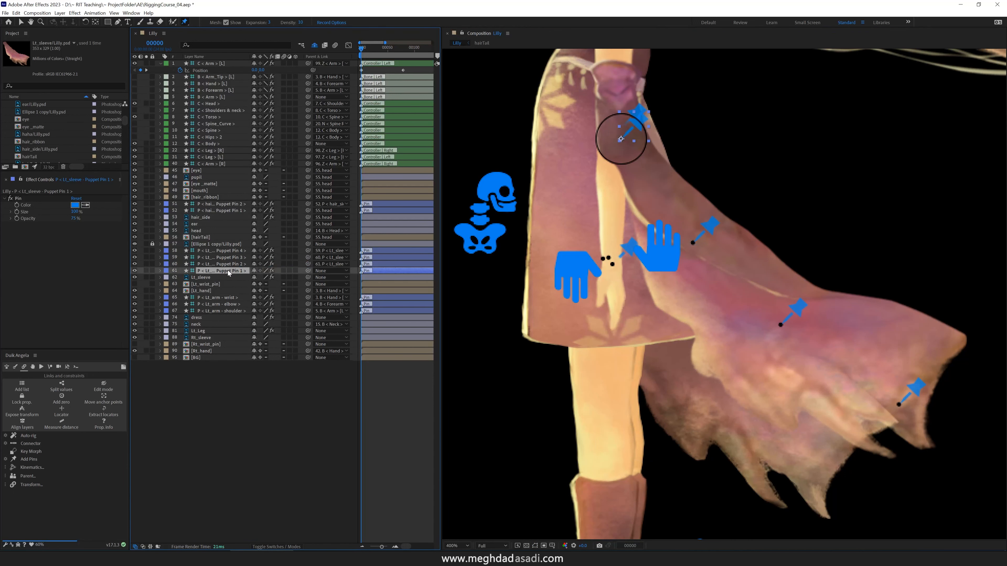
left_click_drag(562, 172, 594, 263)
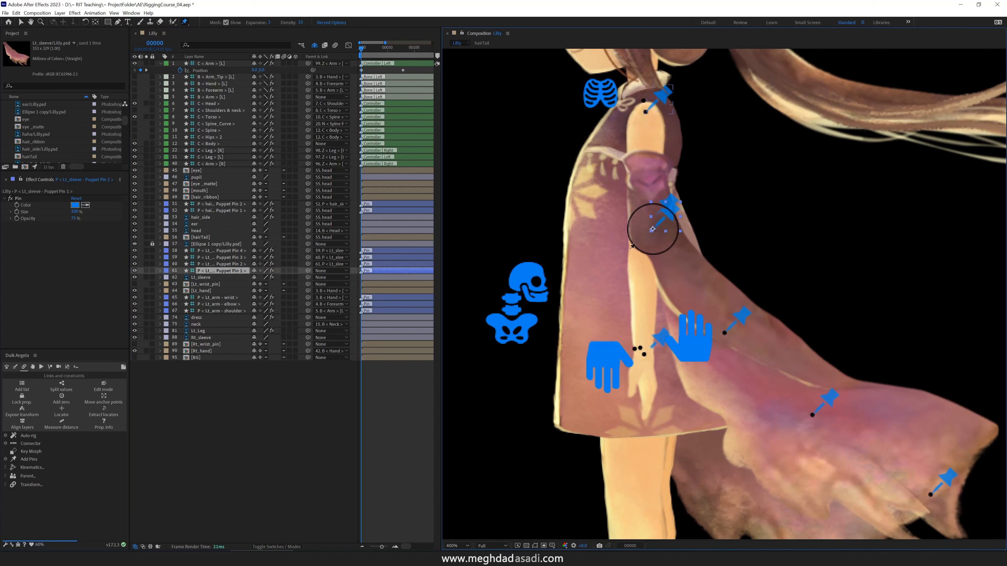
Try parenting Lt_sleeve's Puppet Pin 1 layer to the left forearm bone, scrub the arm bend, and undo the parenting.
left_click(216, 91)
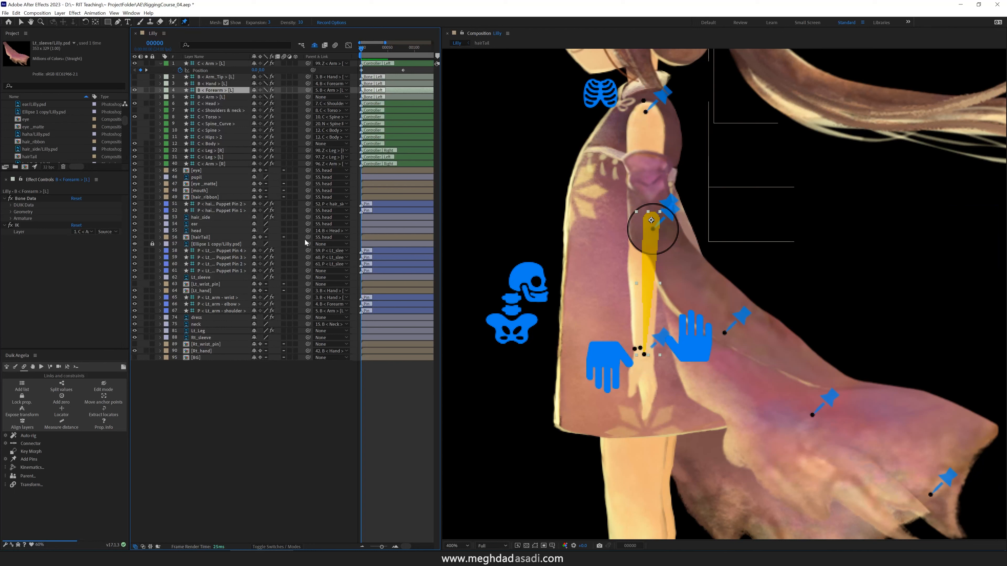
left_click(239, 271)
left_click_drag(308, 271, 222, 90)
left_click(371, 50)
left_click_drag(376, 51, 394, 49)
key("ctrl+z")
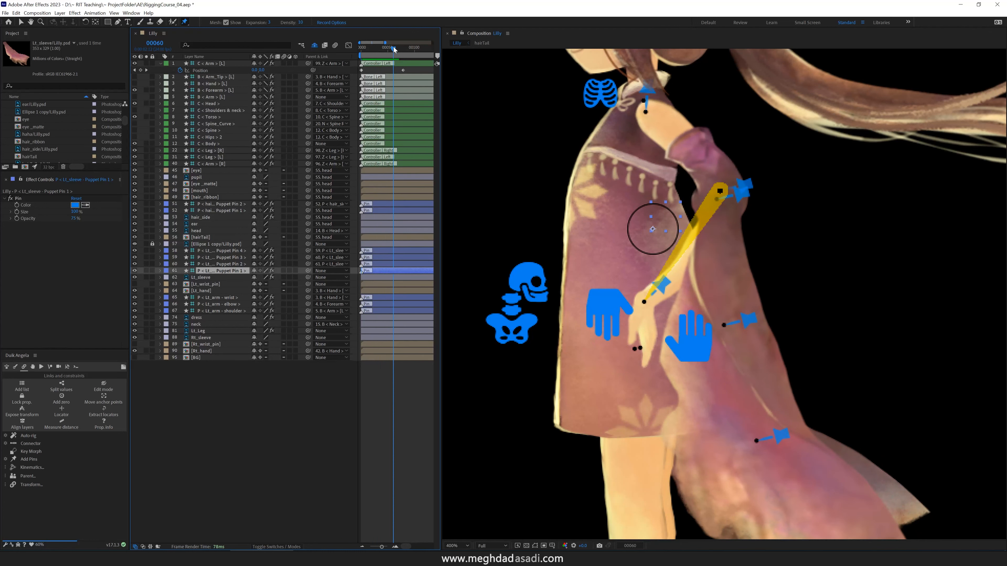
Parent Lt_sleeve's Puppet Pin 1 layer to the B < Arm > [L] bone and scrub the arm bend to check the sleeve.
left_click_drag(308, 271, 216, 98)
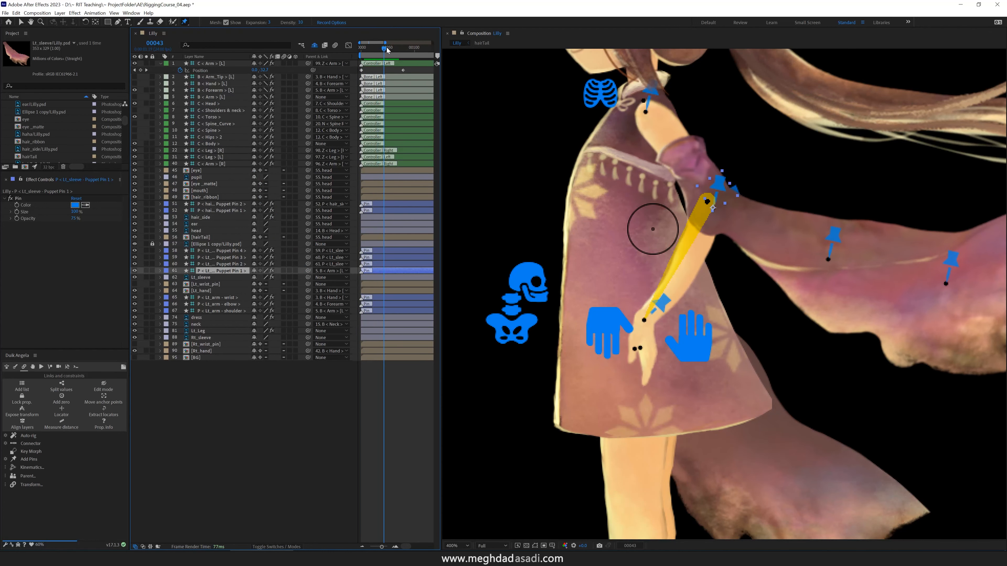
left_click_drag(361, 48, 396, 59)
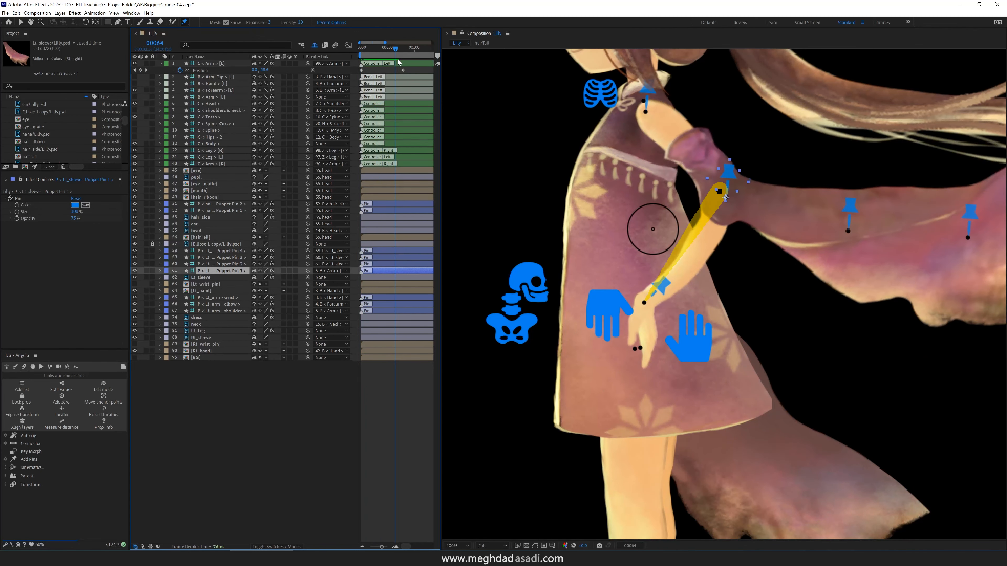
key("ctrl+z")
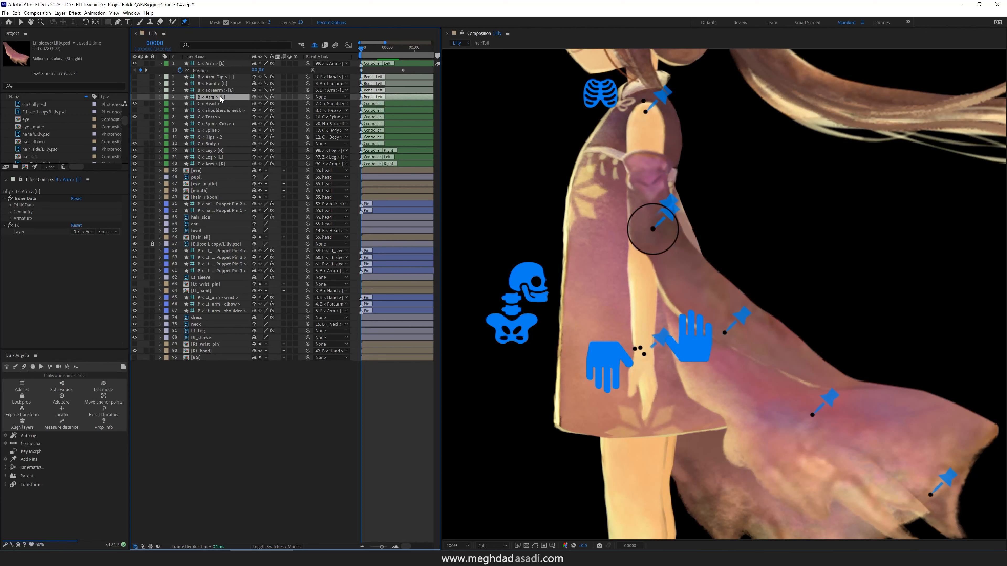
Show the shy layers and parent the B < Arm > [L] bone to B < Torso >.
left_click(314, 45)
left_click(333, 96)
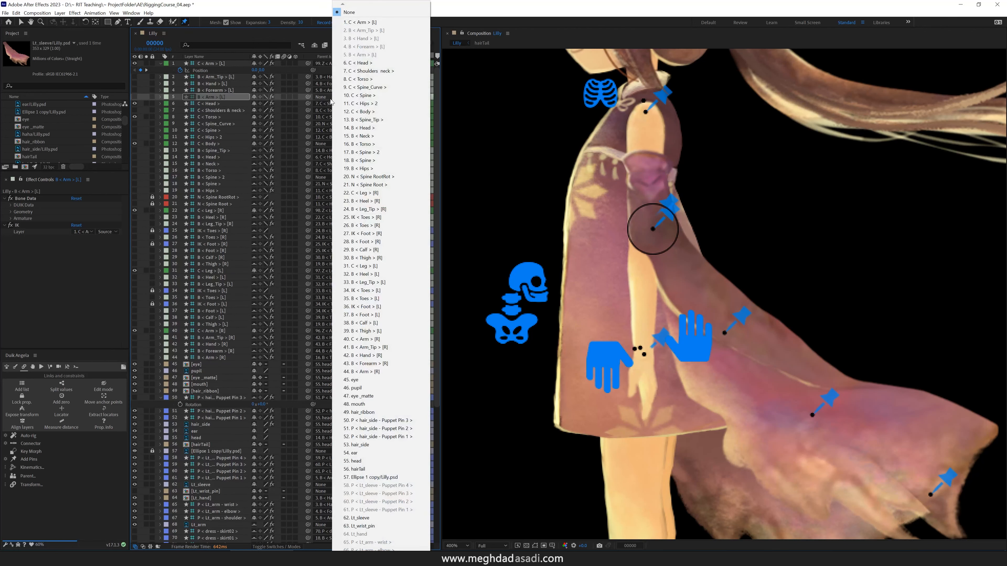
left_click(355, 144)
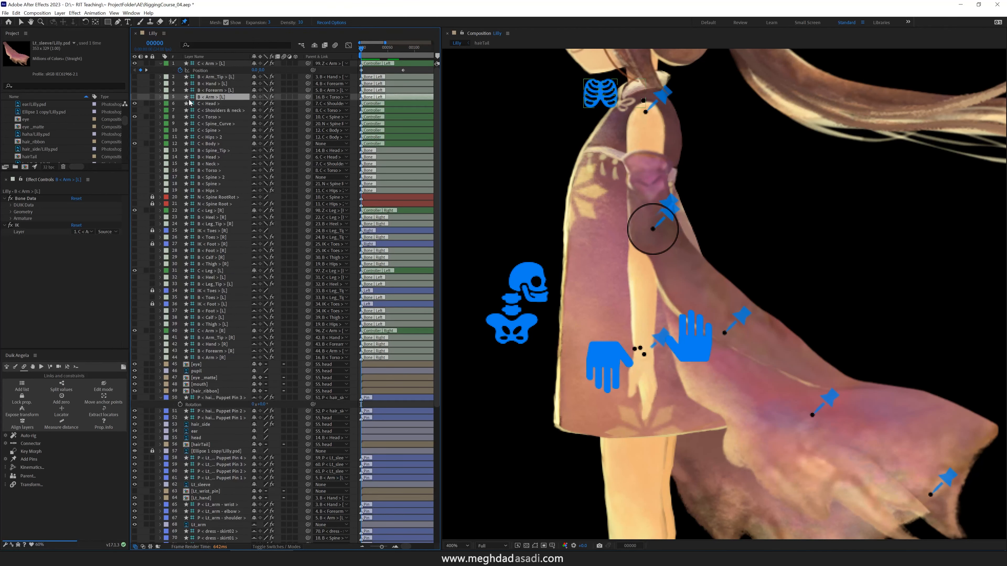
Mark the left arm bones shy and hide shy layers, then turn off and shy Lt_sleeve's four Puppet Pin layers.
left_click(207, 79, "shift")
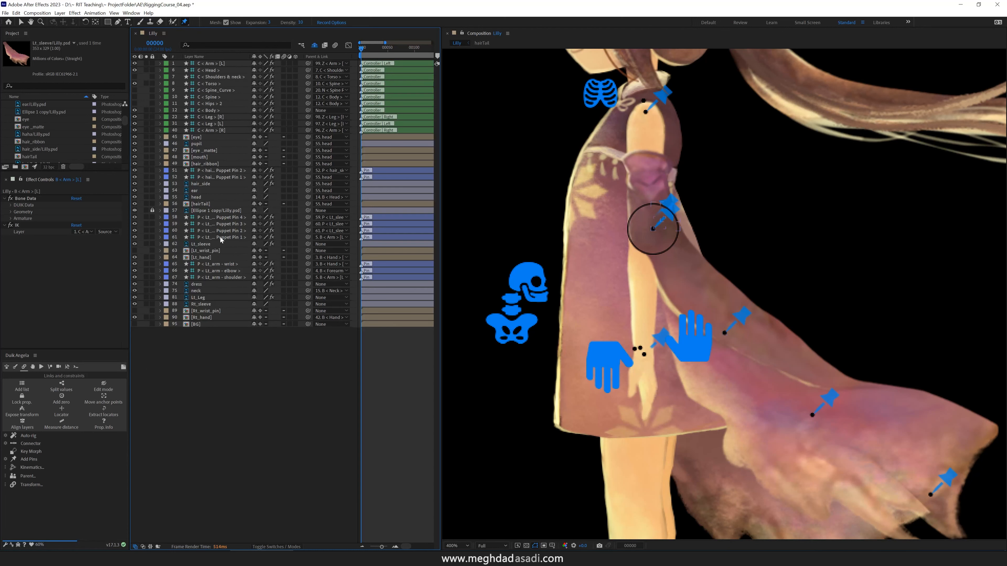
left_click(221, 238)
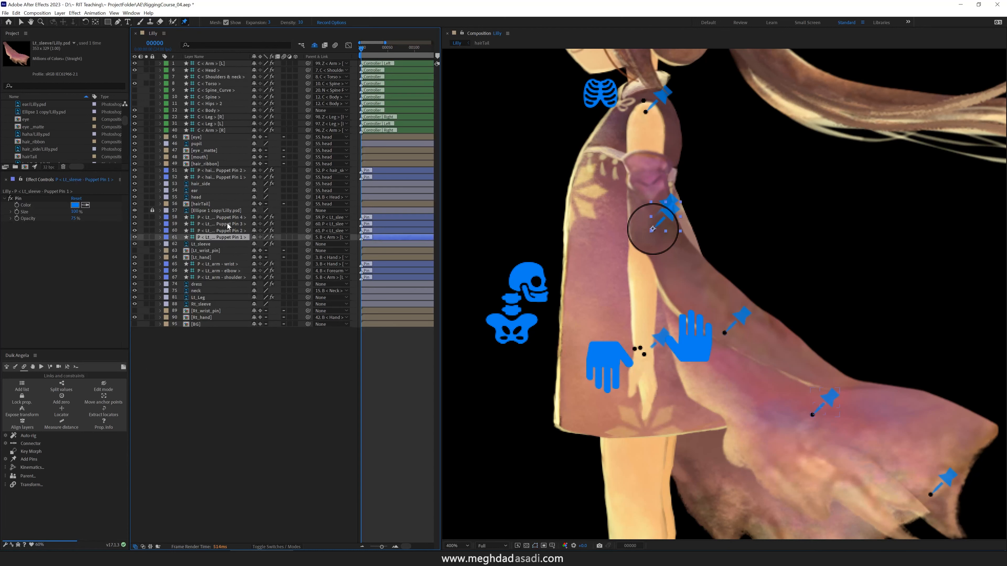
left_click(228, 221, "shift")
key("Delete")
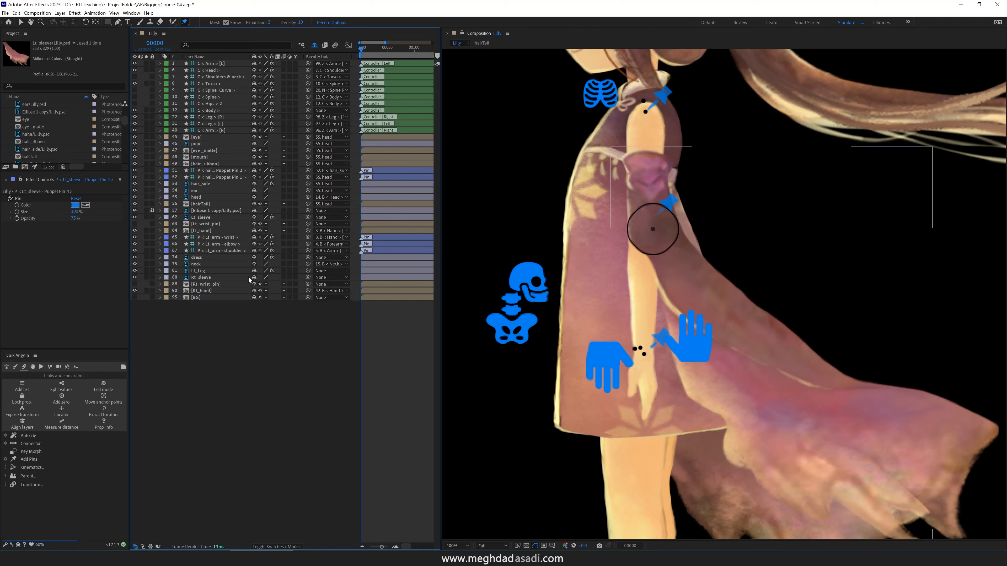
Turn off the visibility of the Lt_arm wrist, elbow and shoulder pin layers and mark them shy.
left_click(224, 250)
left_click(223, 236, "shift")
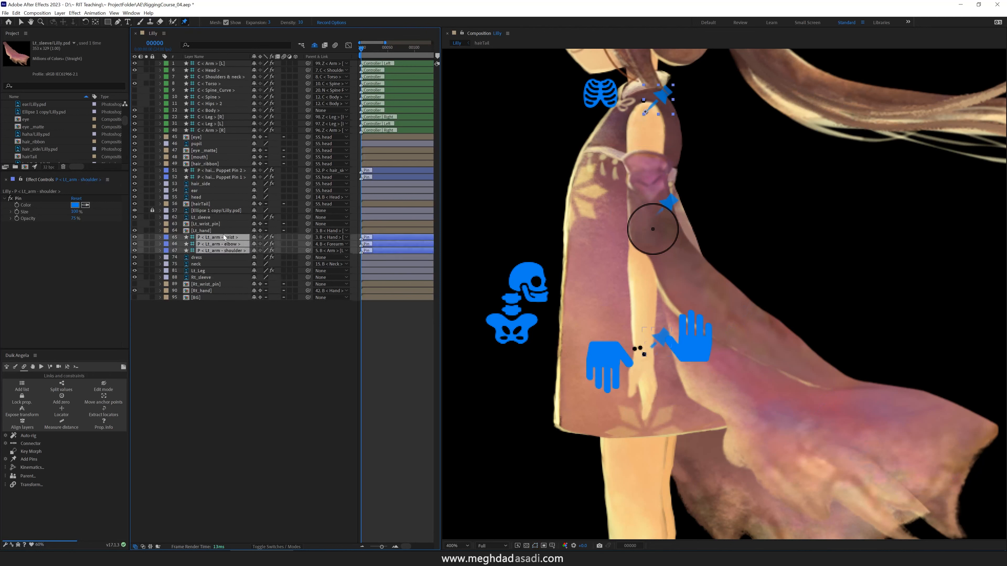
key("Delete")
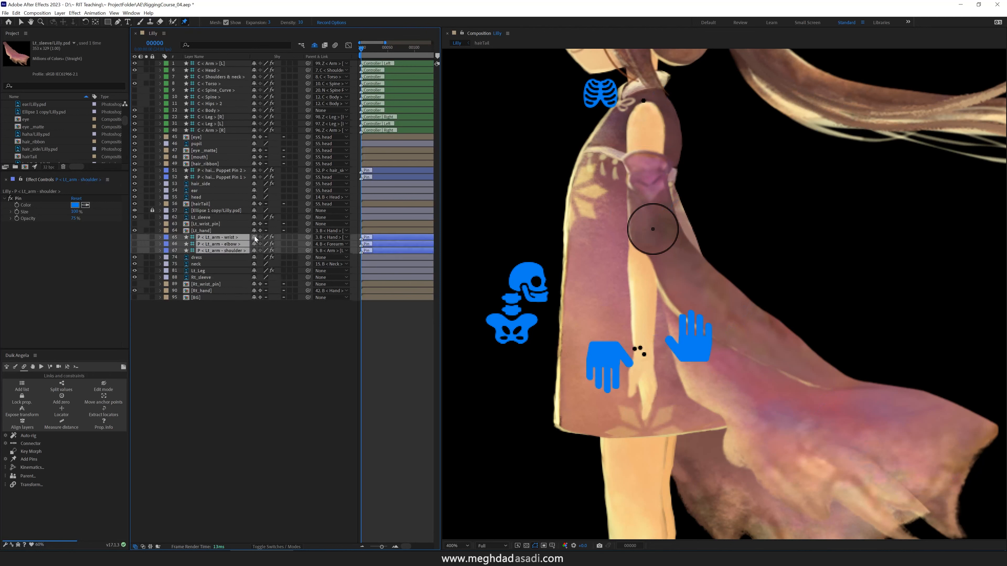
Turn off the visibility of the Ellipse 1 copy/Lilly.psd layer and mark it shy.
left_click(215, 178)
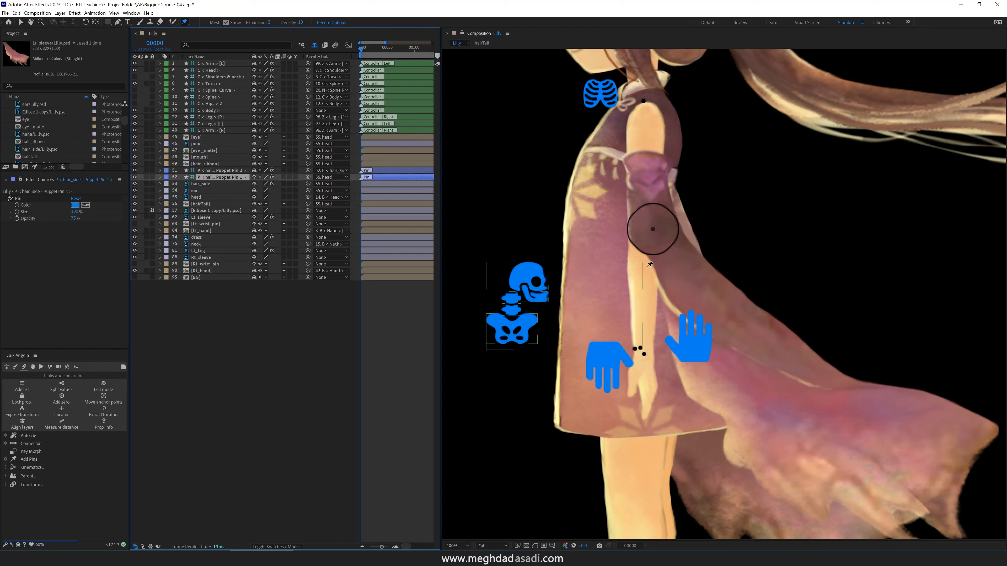
left_click(135, 211)
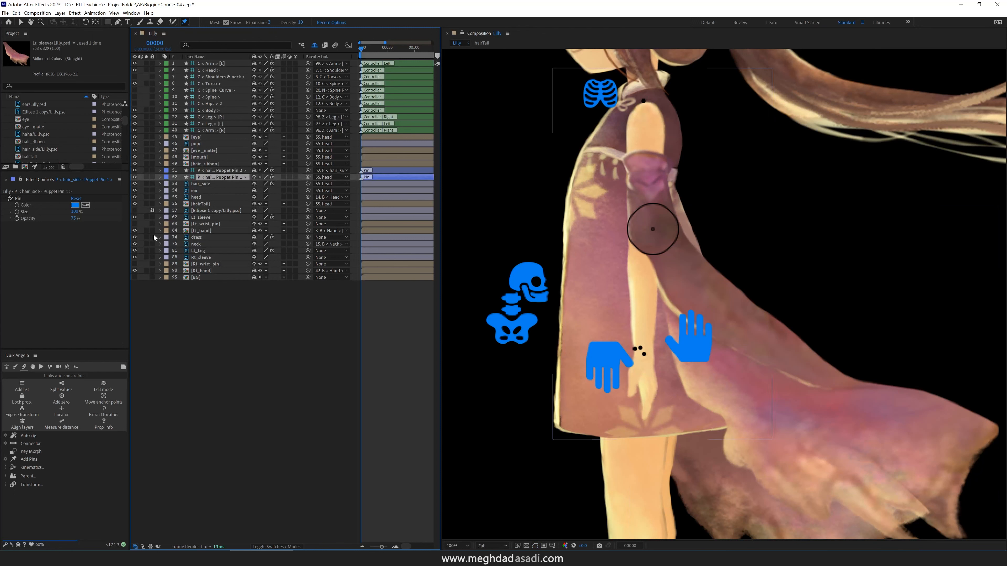
left_click(254, 210)
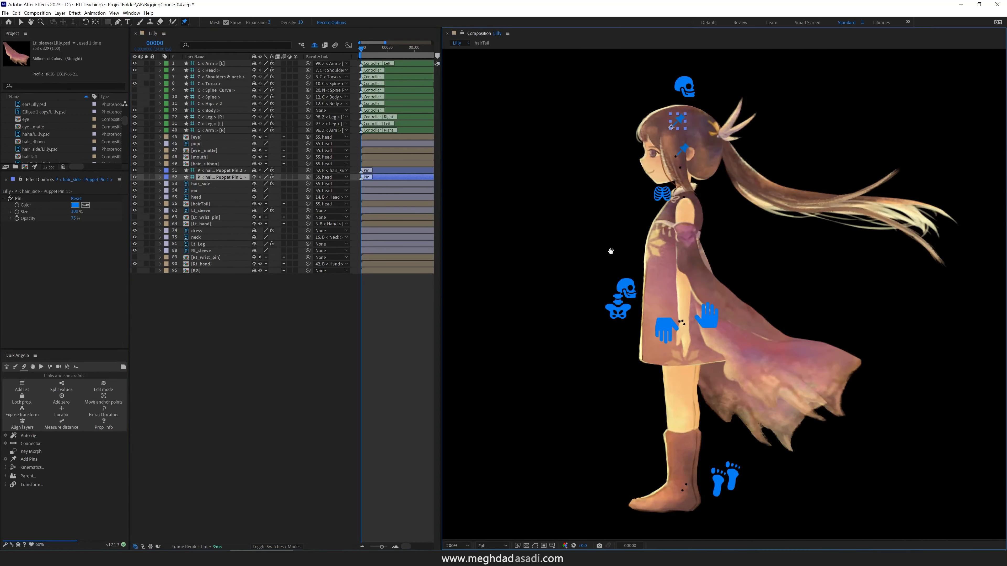